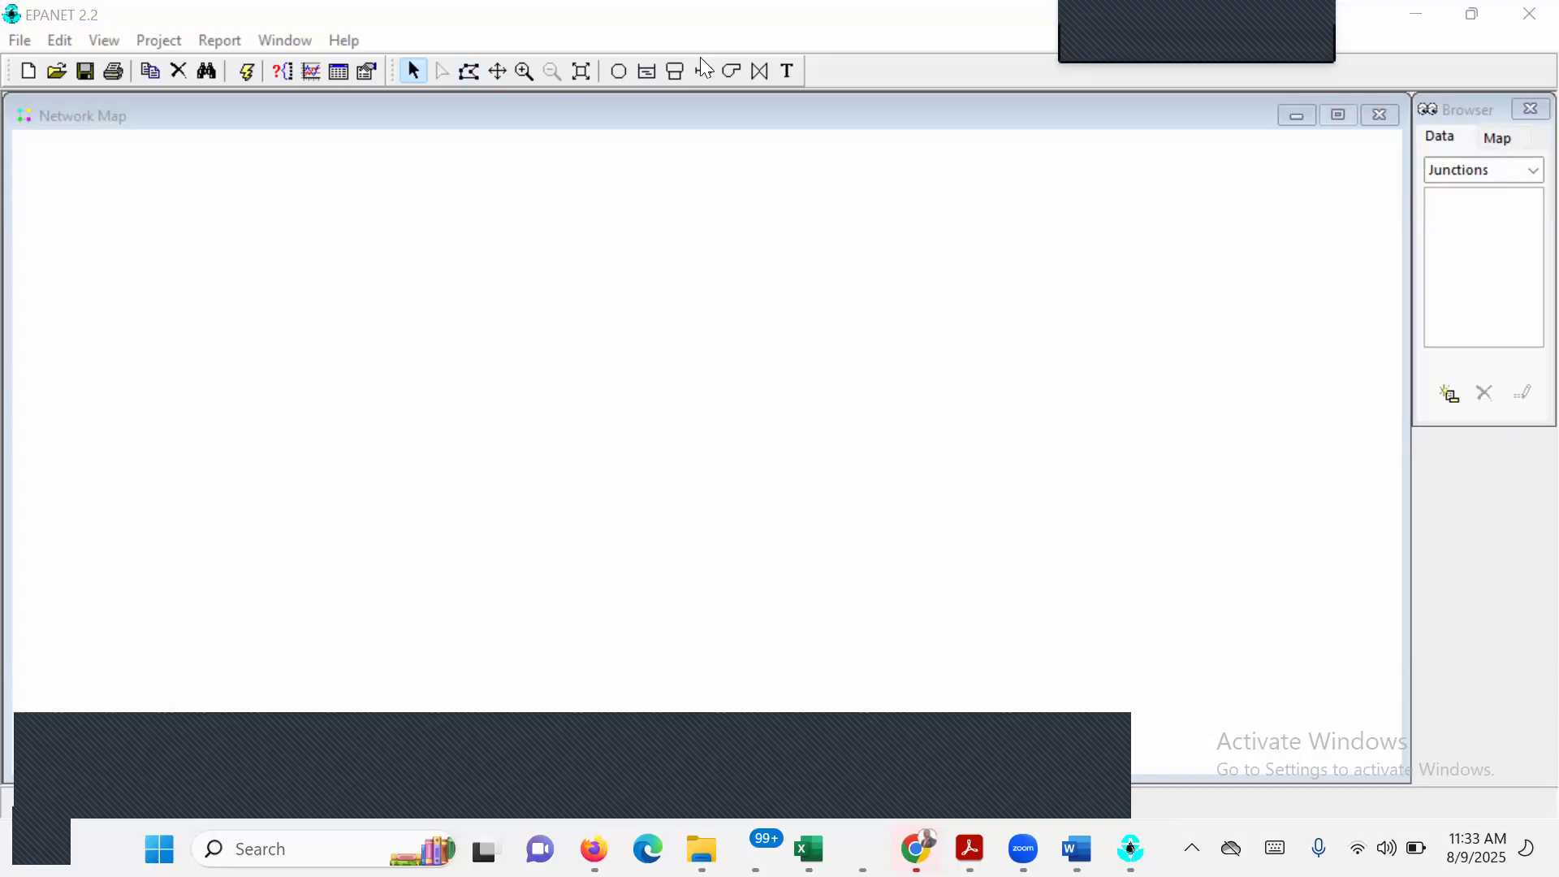
click(765, 73)
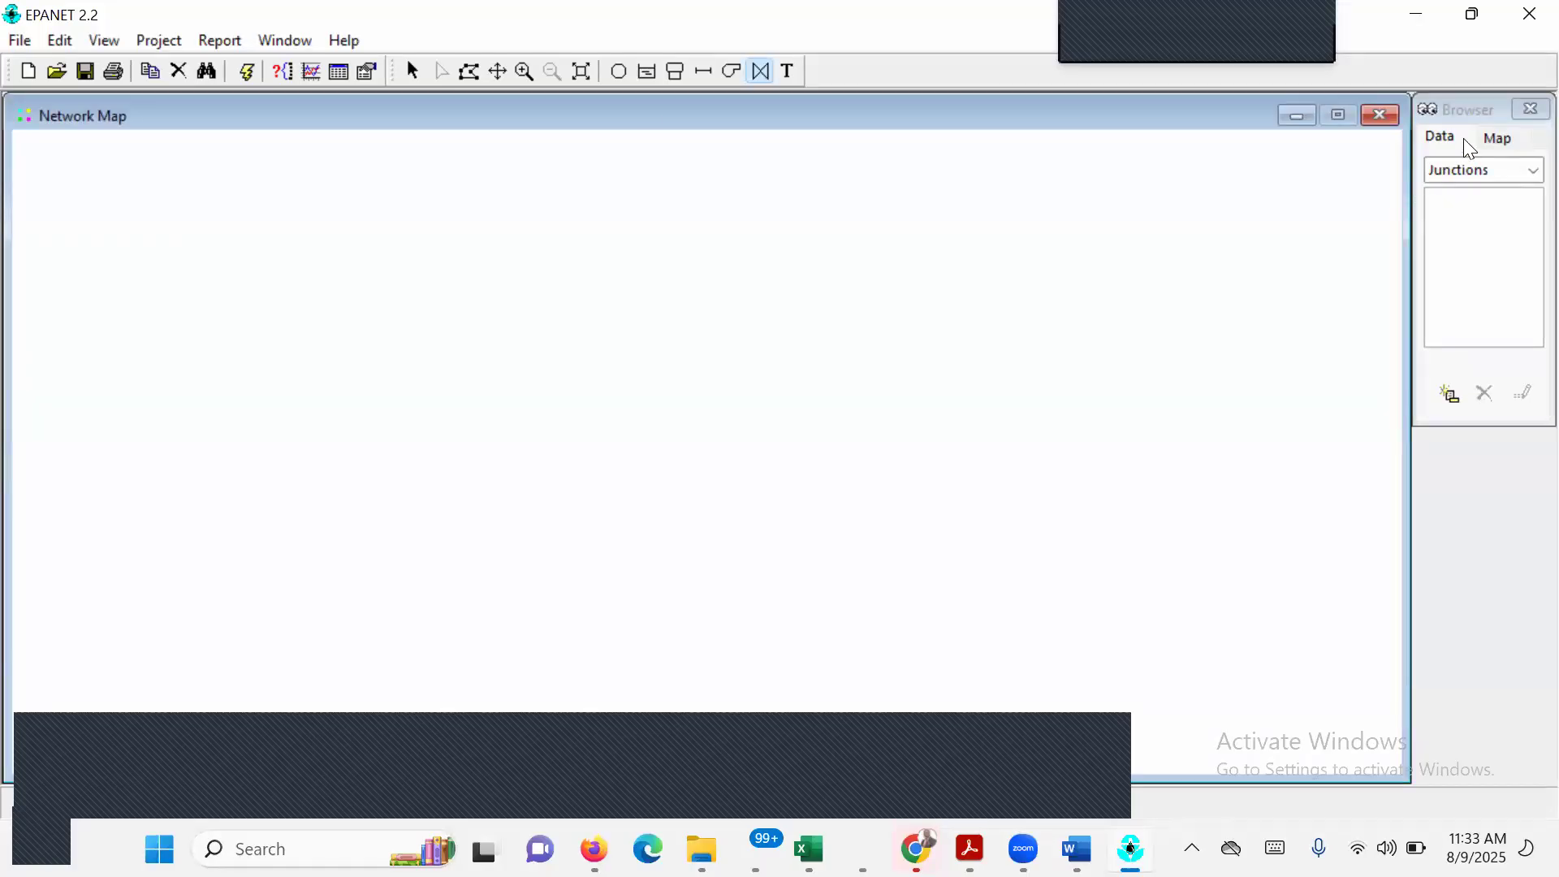
click(1484, 102)
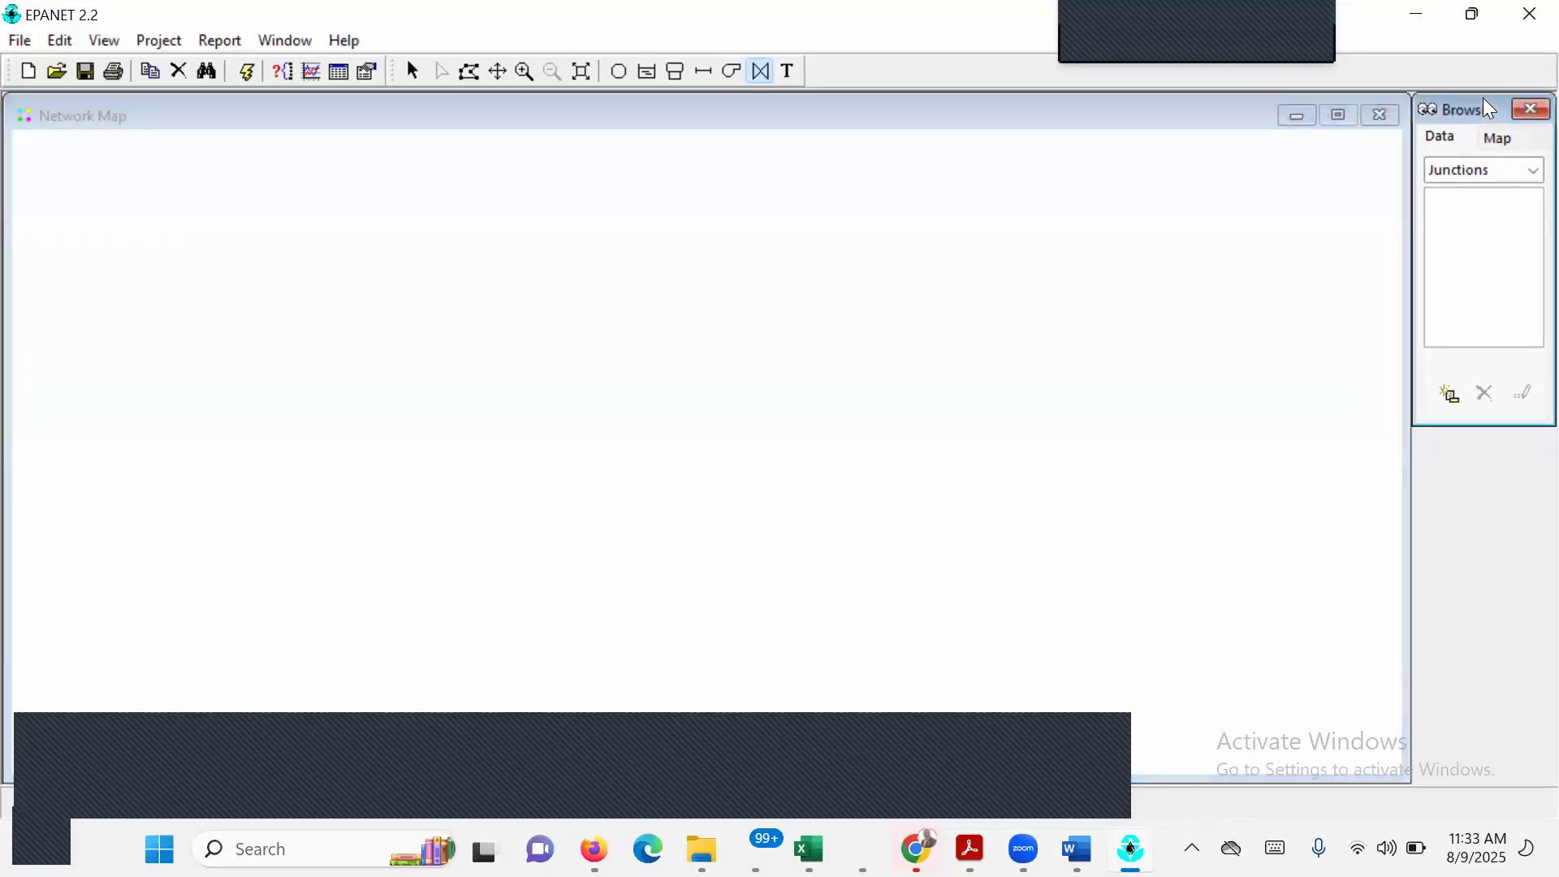
click(1508, 138)
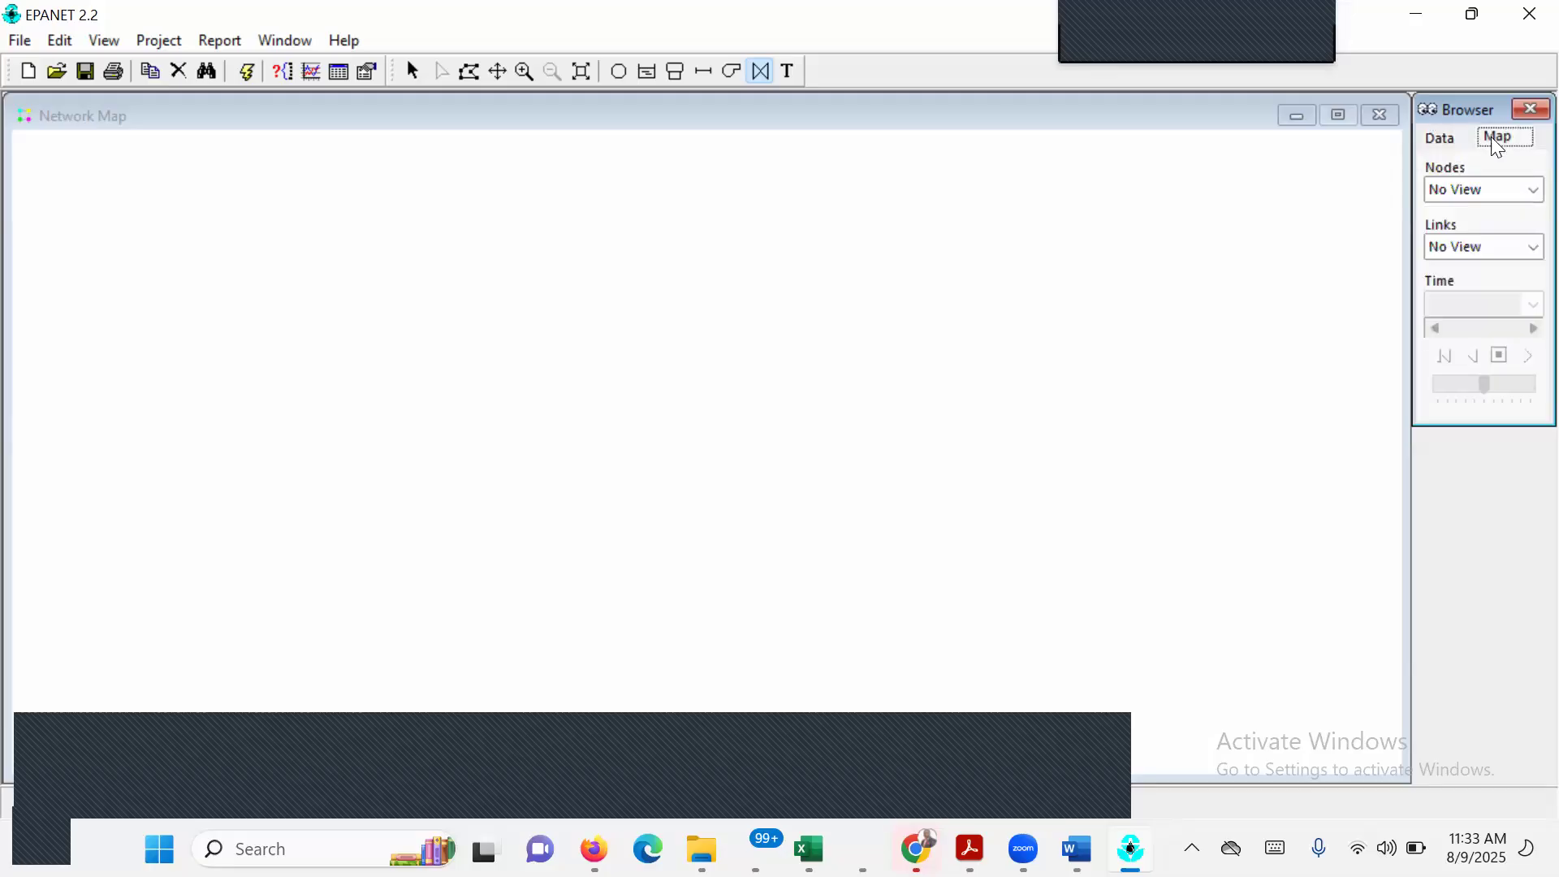
click(1443, 145)
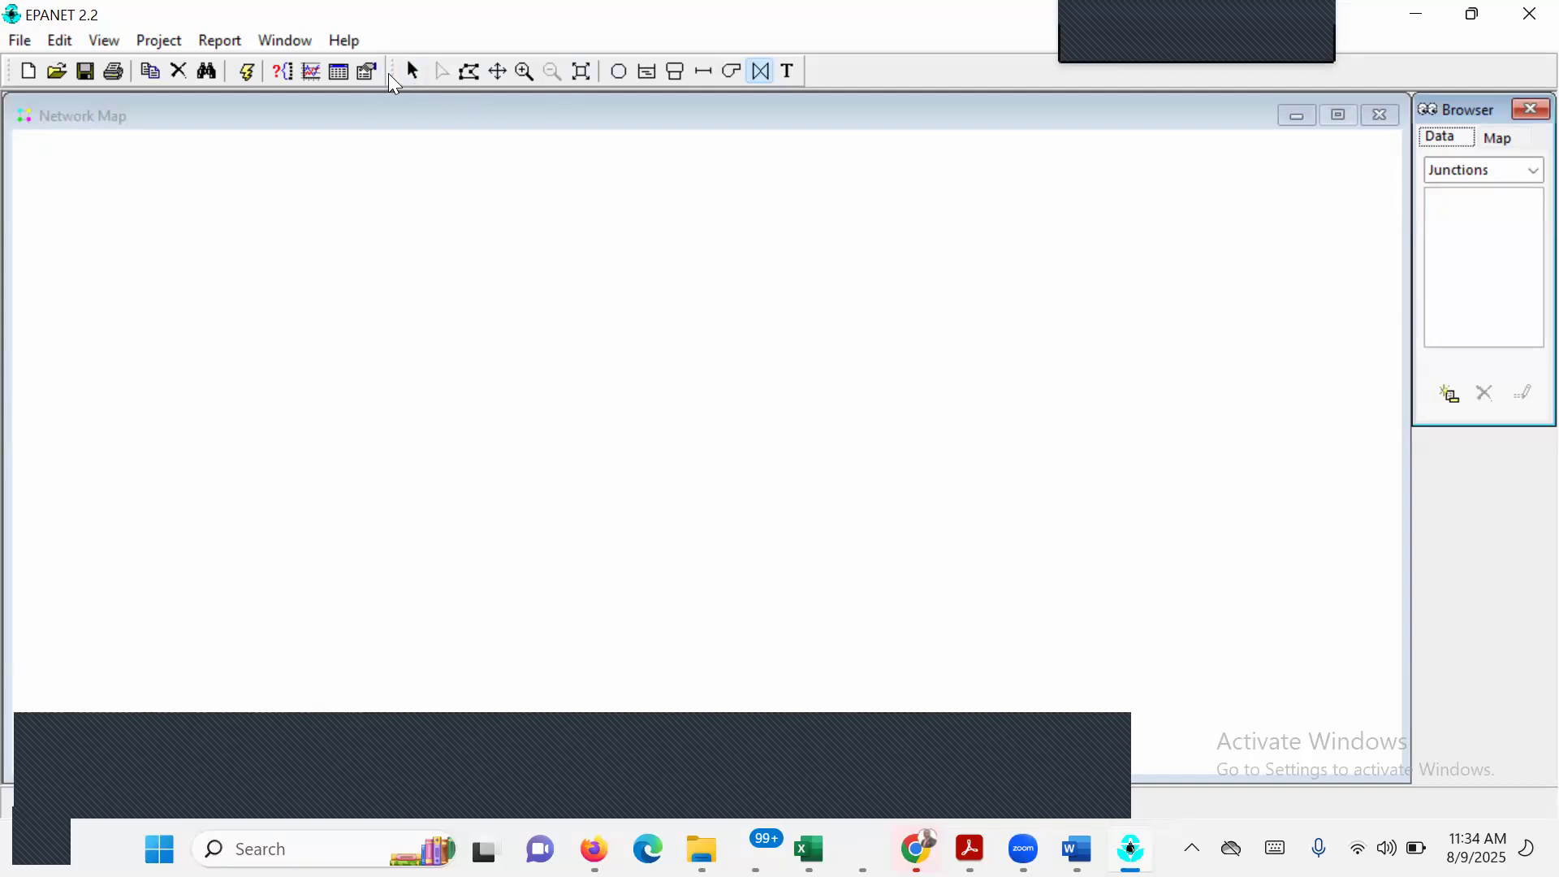
mouse_move(388, 73)
mouse_down()
mouse_move(591, 102)
mouse_move(510, 99)
mouse_move(592, 260)
mouse_move(457, 88)
mouse_move(427, 11)
mouse_move(503, 156)
mouse_move(425, 114)
mouse_move(479, 110)
mouse_move(421, 70)
mouse_move(399, 75)
mouse_up()
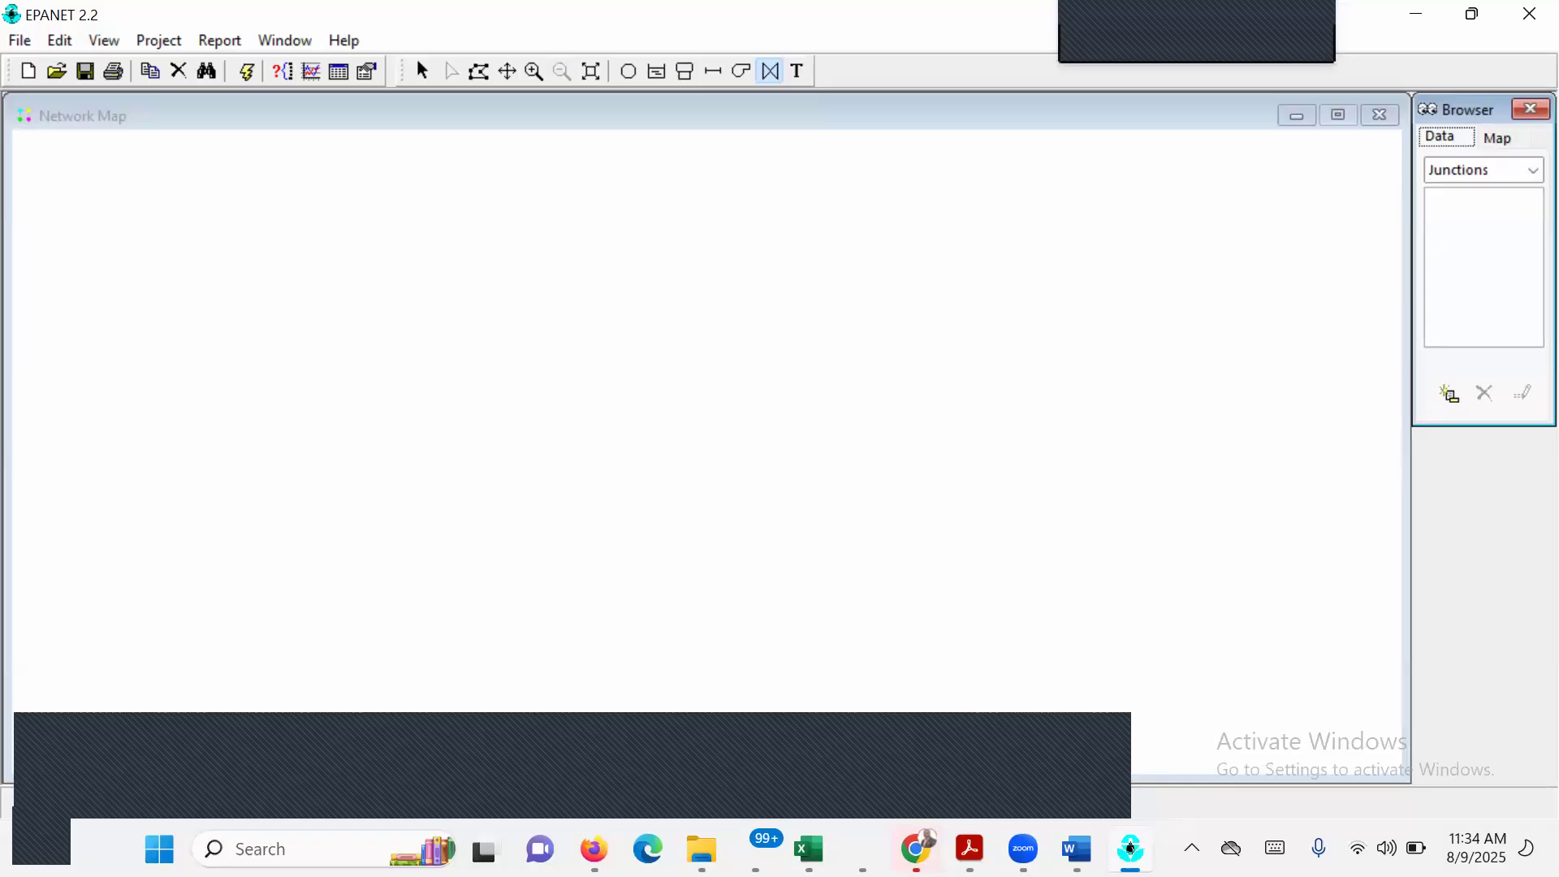
Switch to EPANET EXECISE 1.pdf and examine the example network's node property and link property tables.
click(970, 848)
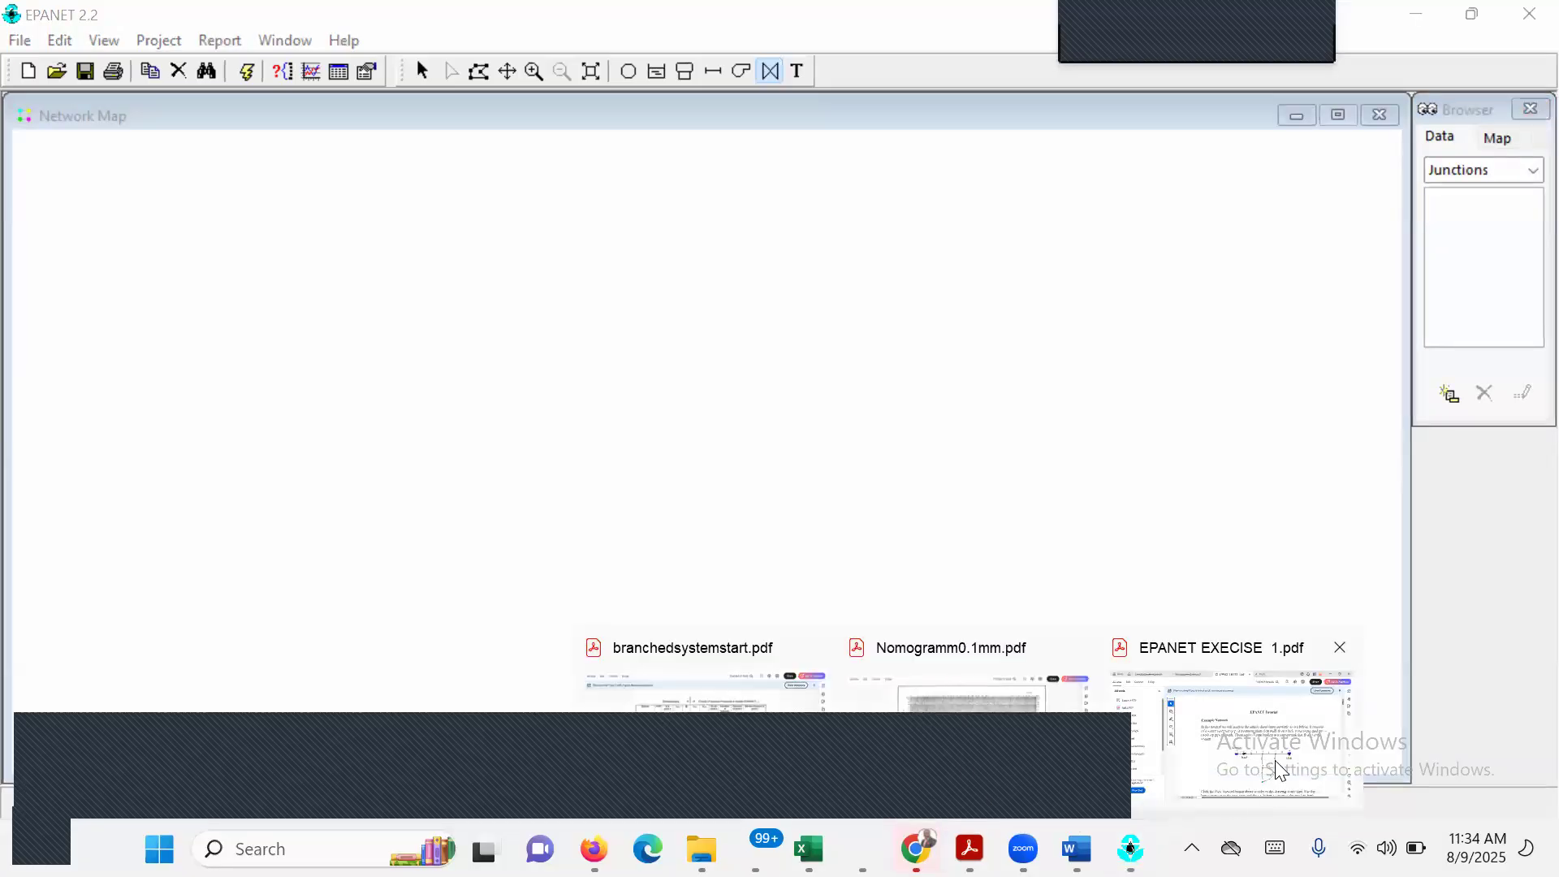
click(1279, 769)
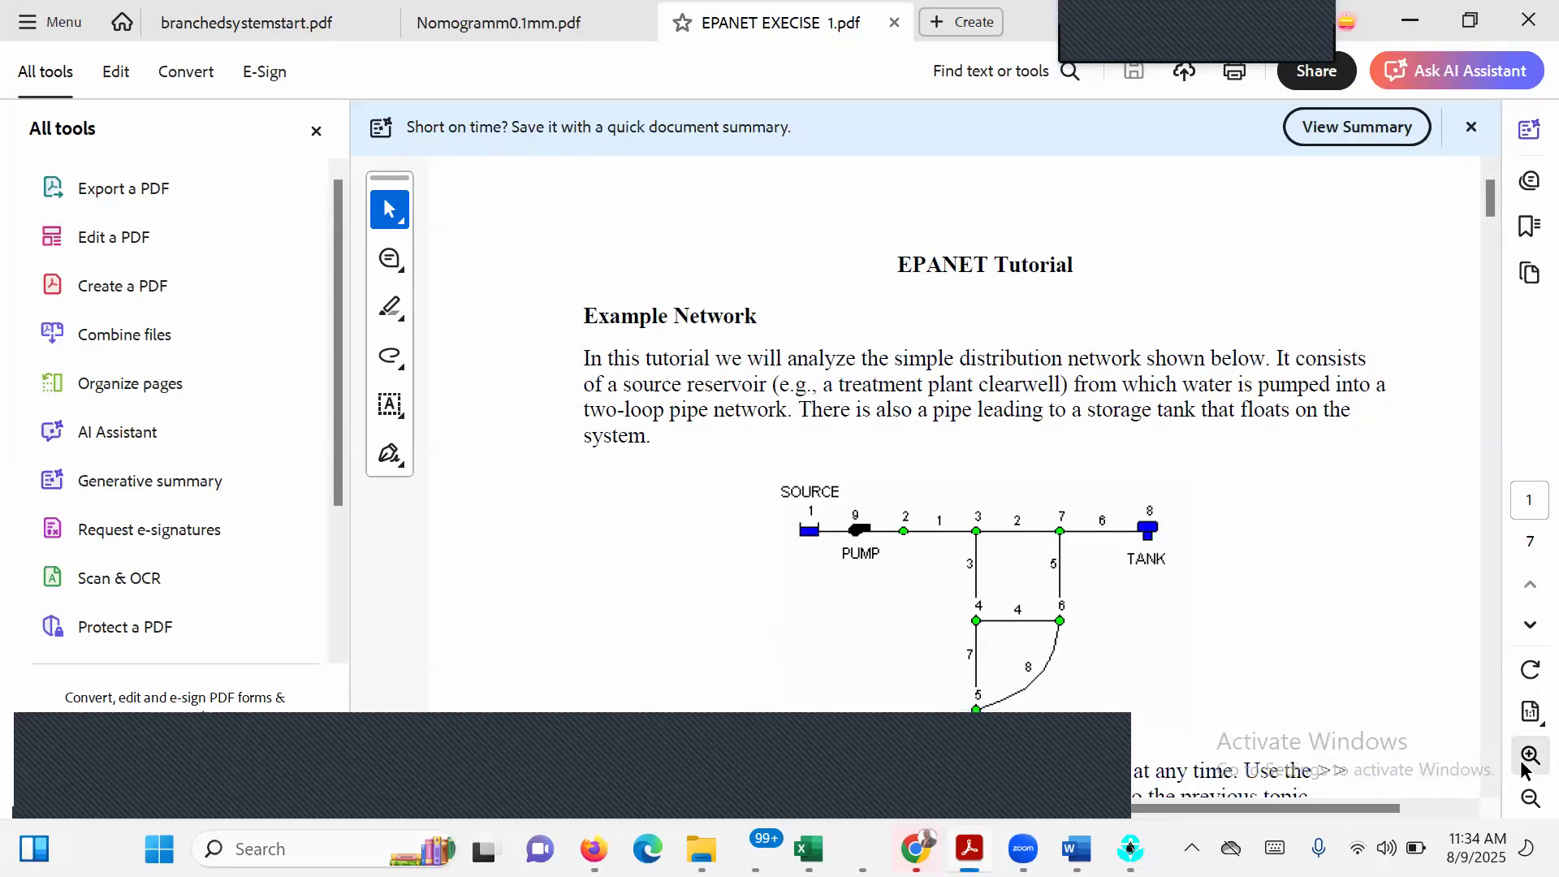
scroll(1490, 781, down, 2)
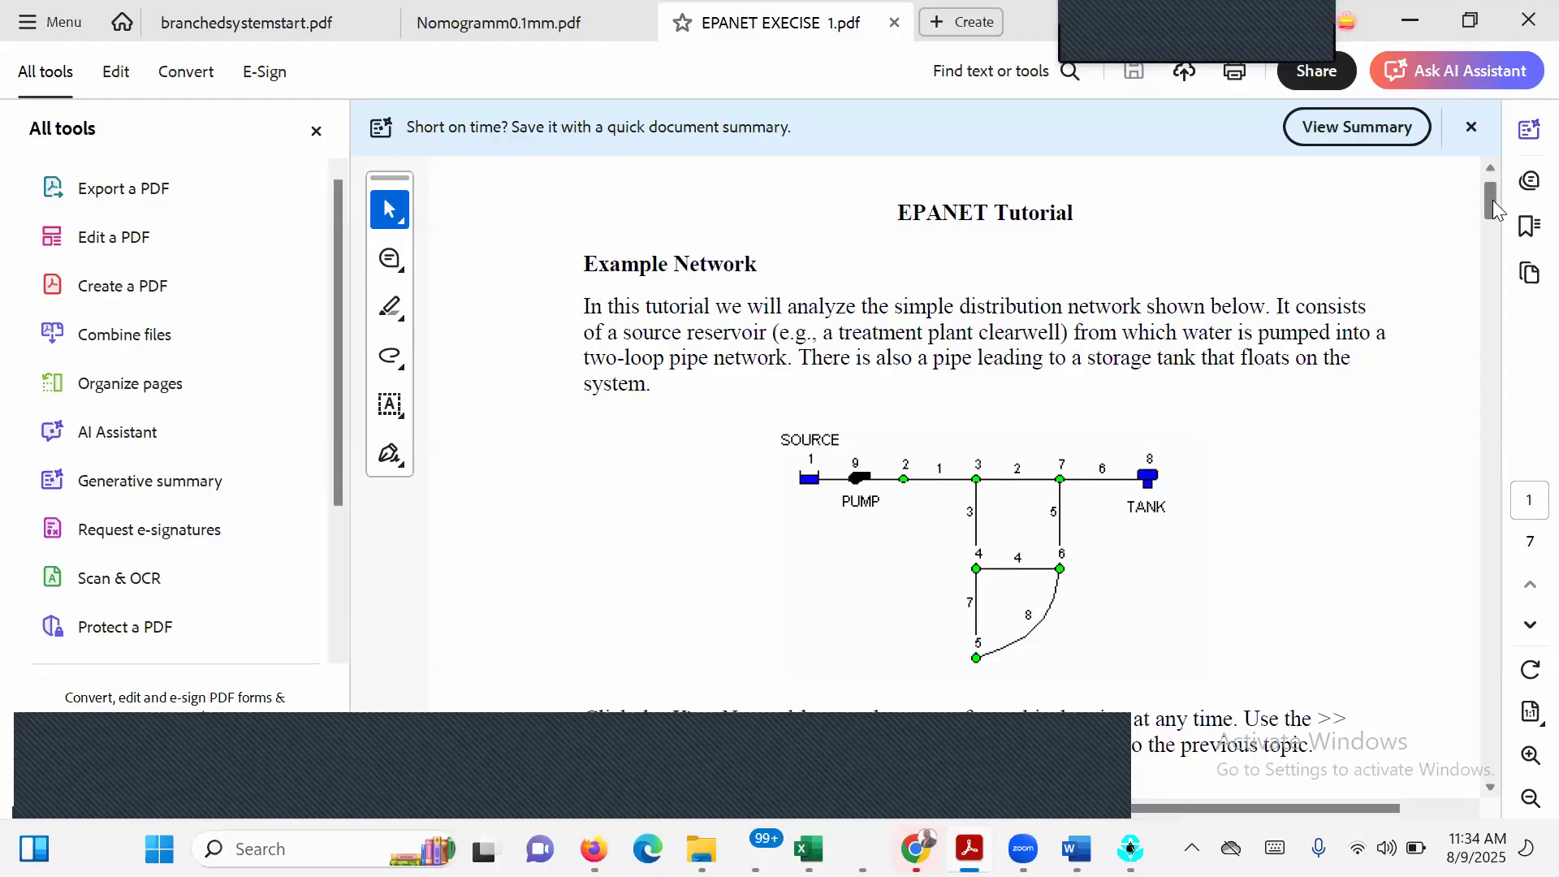
scroll(1492, 200, down, 5)
scroll(1512, 367, down, 20)
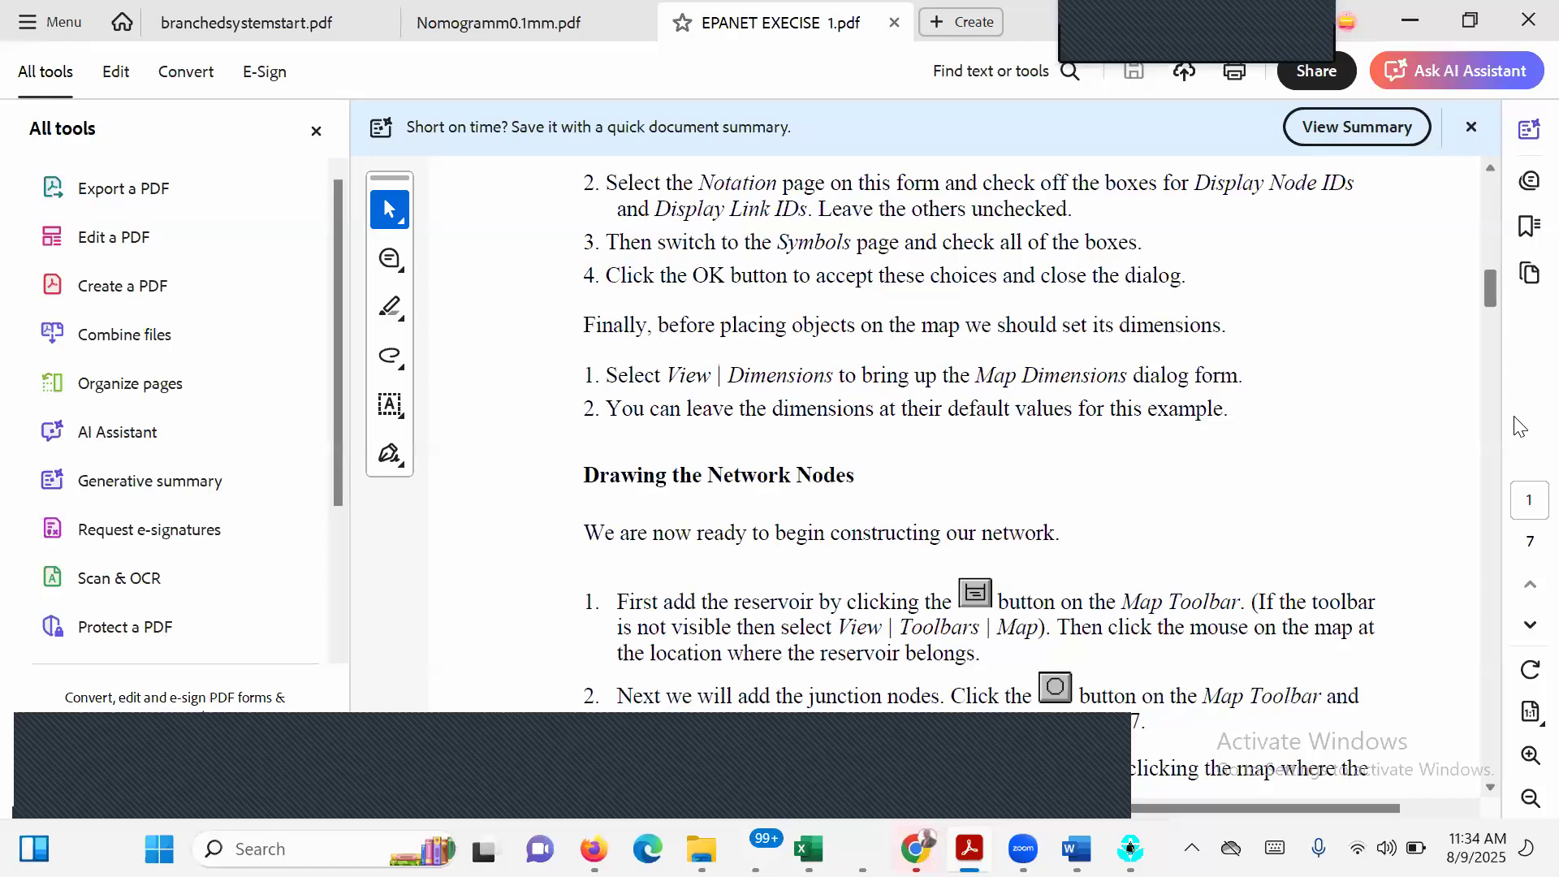
scroll(1523, 473, up, 6)
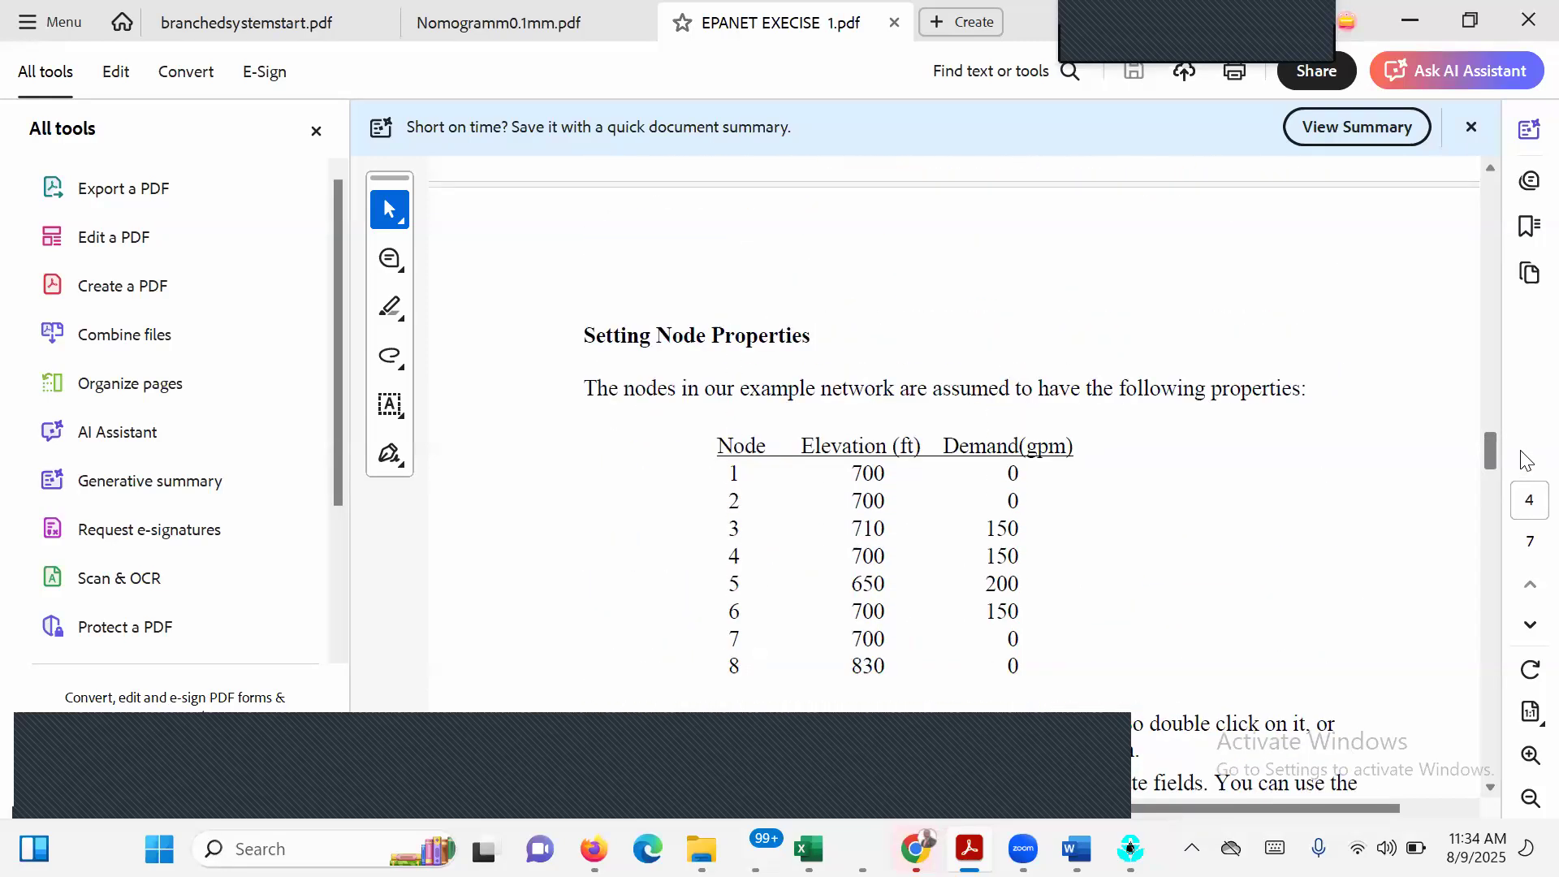
scroll(1525, 460, down, 2)
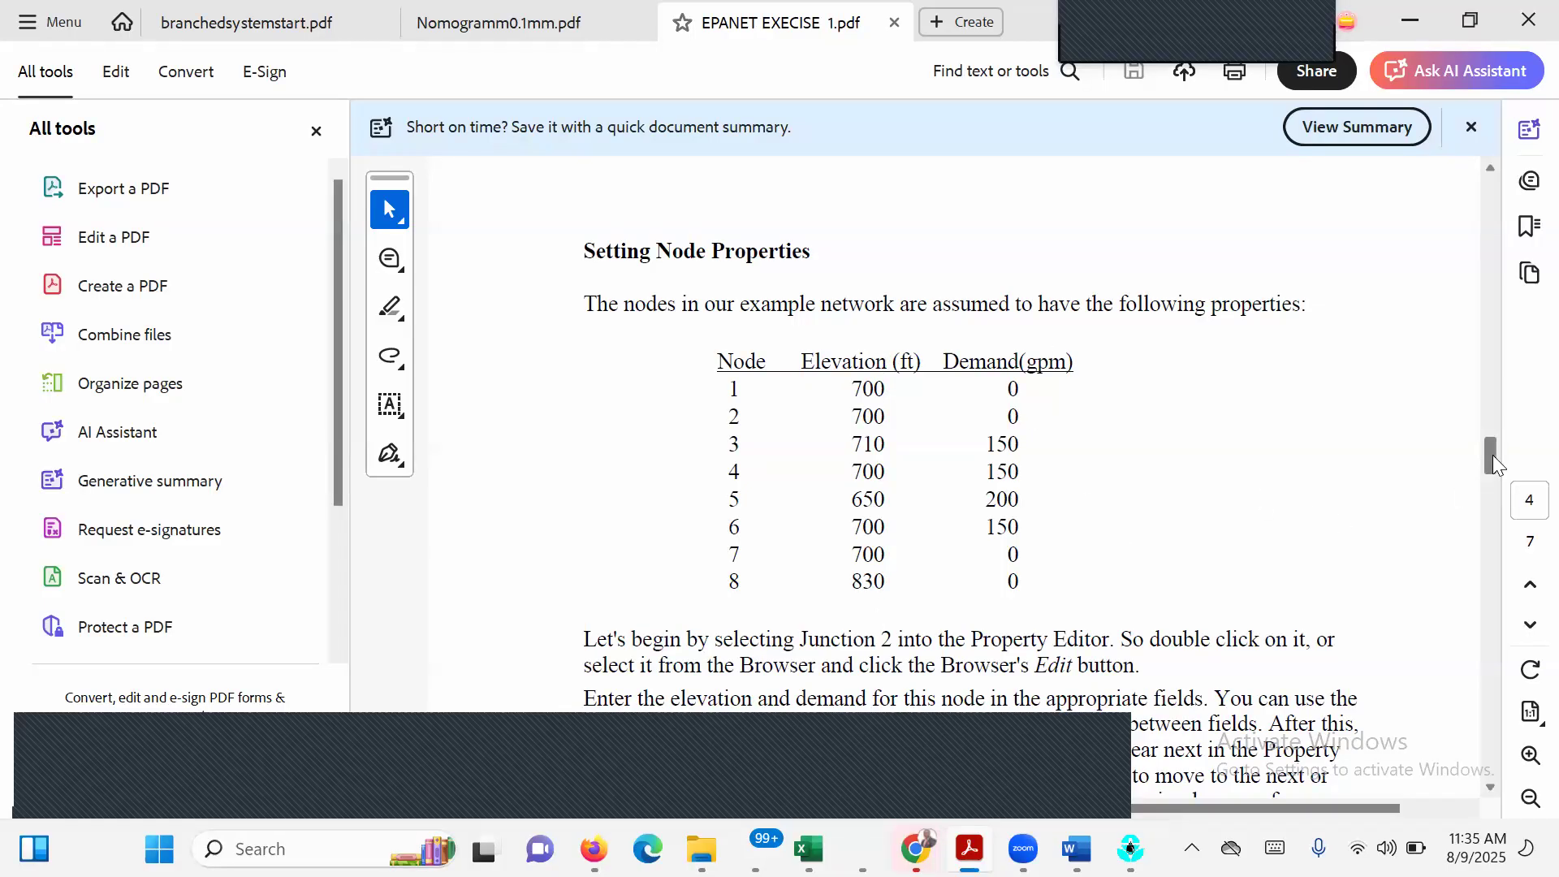
scroll(1501, 491, down, 3)
scroll(1501, 502, down, 9)
scroll(1498, 499, up, 1)
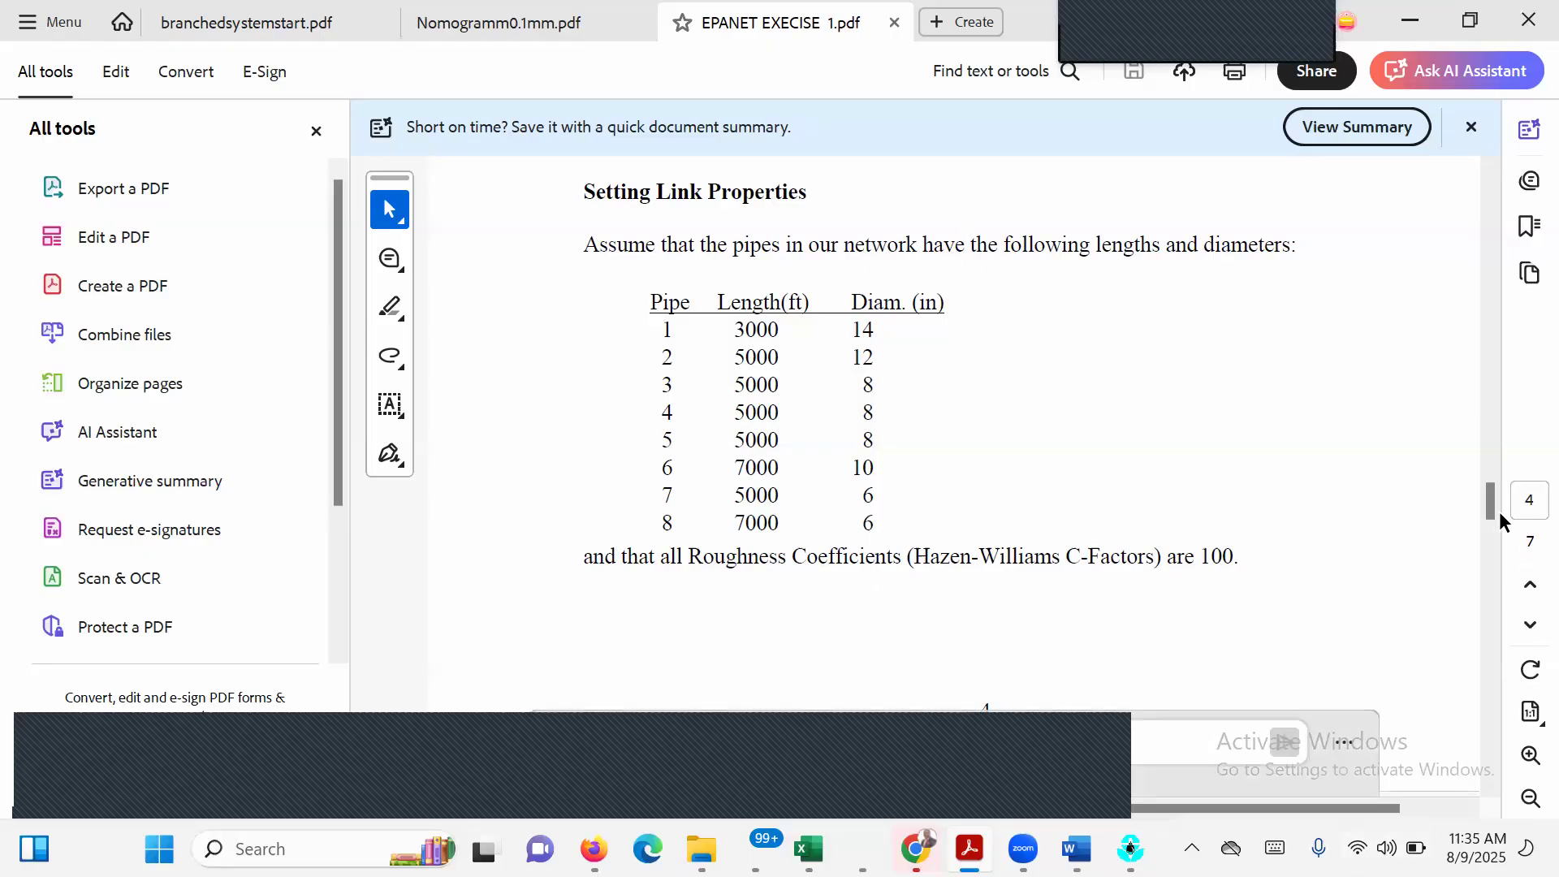
Return to the start of the exercise and study the example network diagram with its source, pump, junctions, pipes and tank.
drag(1489, 507, 1439, 186)
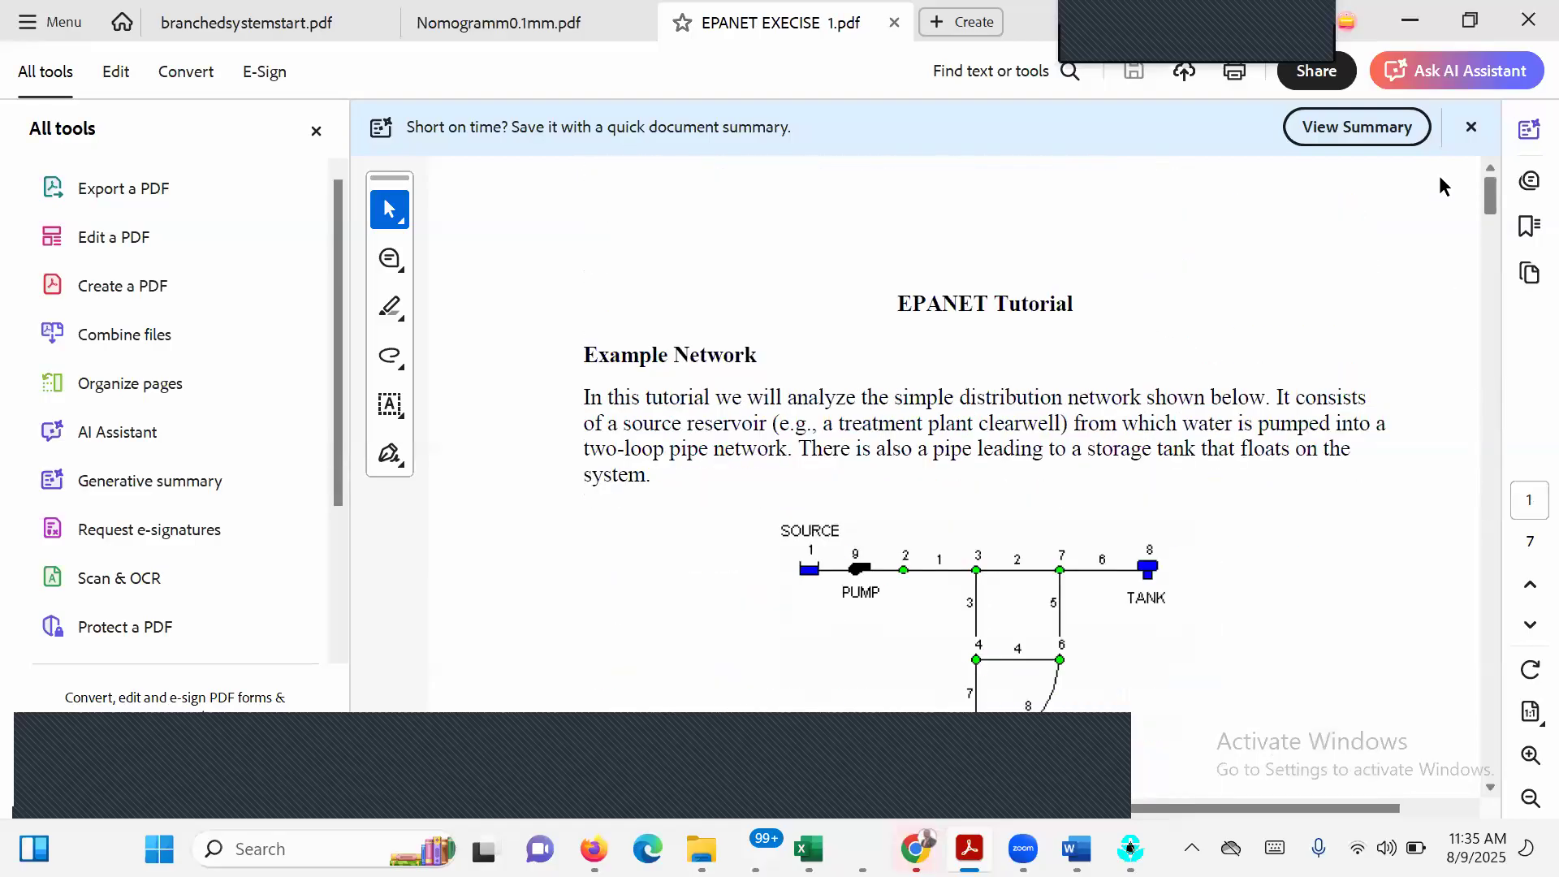
scroll(1455, 218, down, 4)
scroll(1453, 216, up, 2)
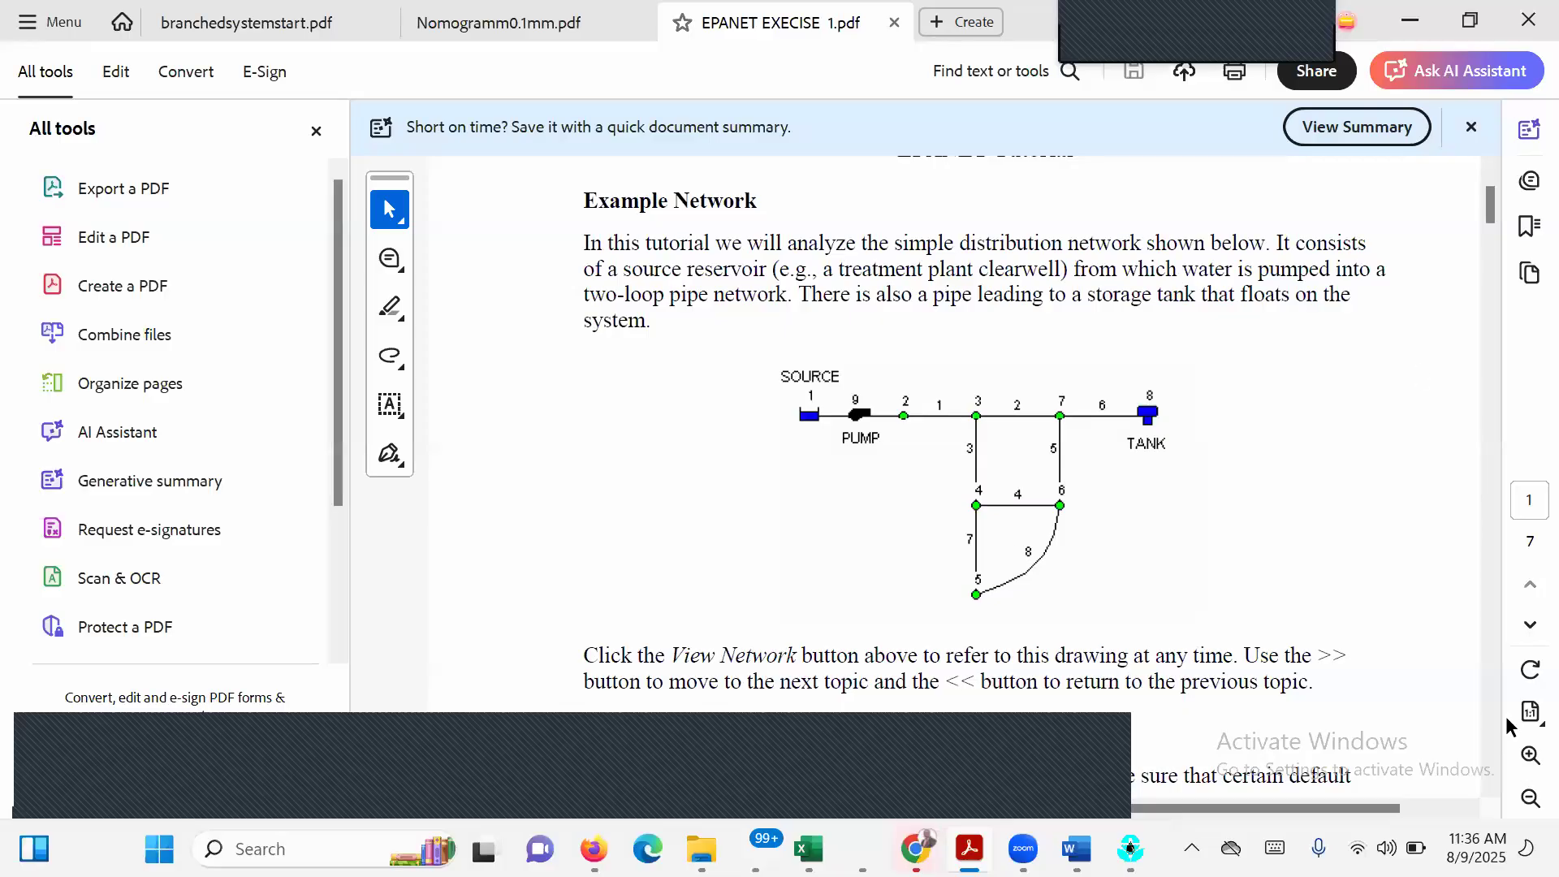
click(1491, 792)
Switch back to EPANET and place a reservoir in the upper-left area of the network map.
mouse_move(1130, 848)
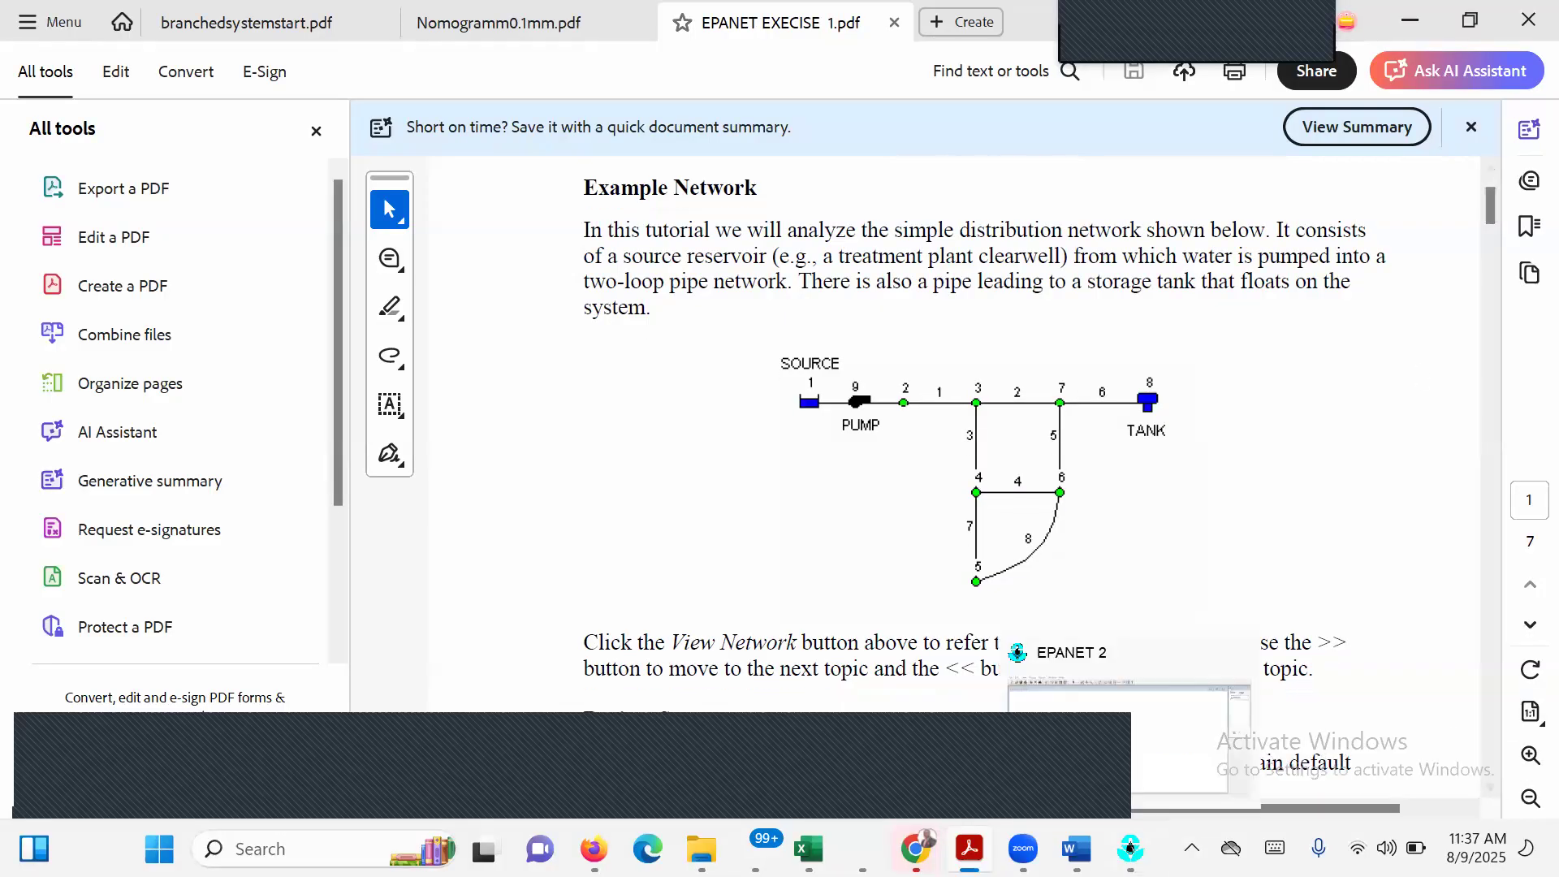
click(1099, 752)
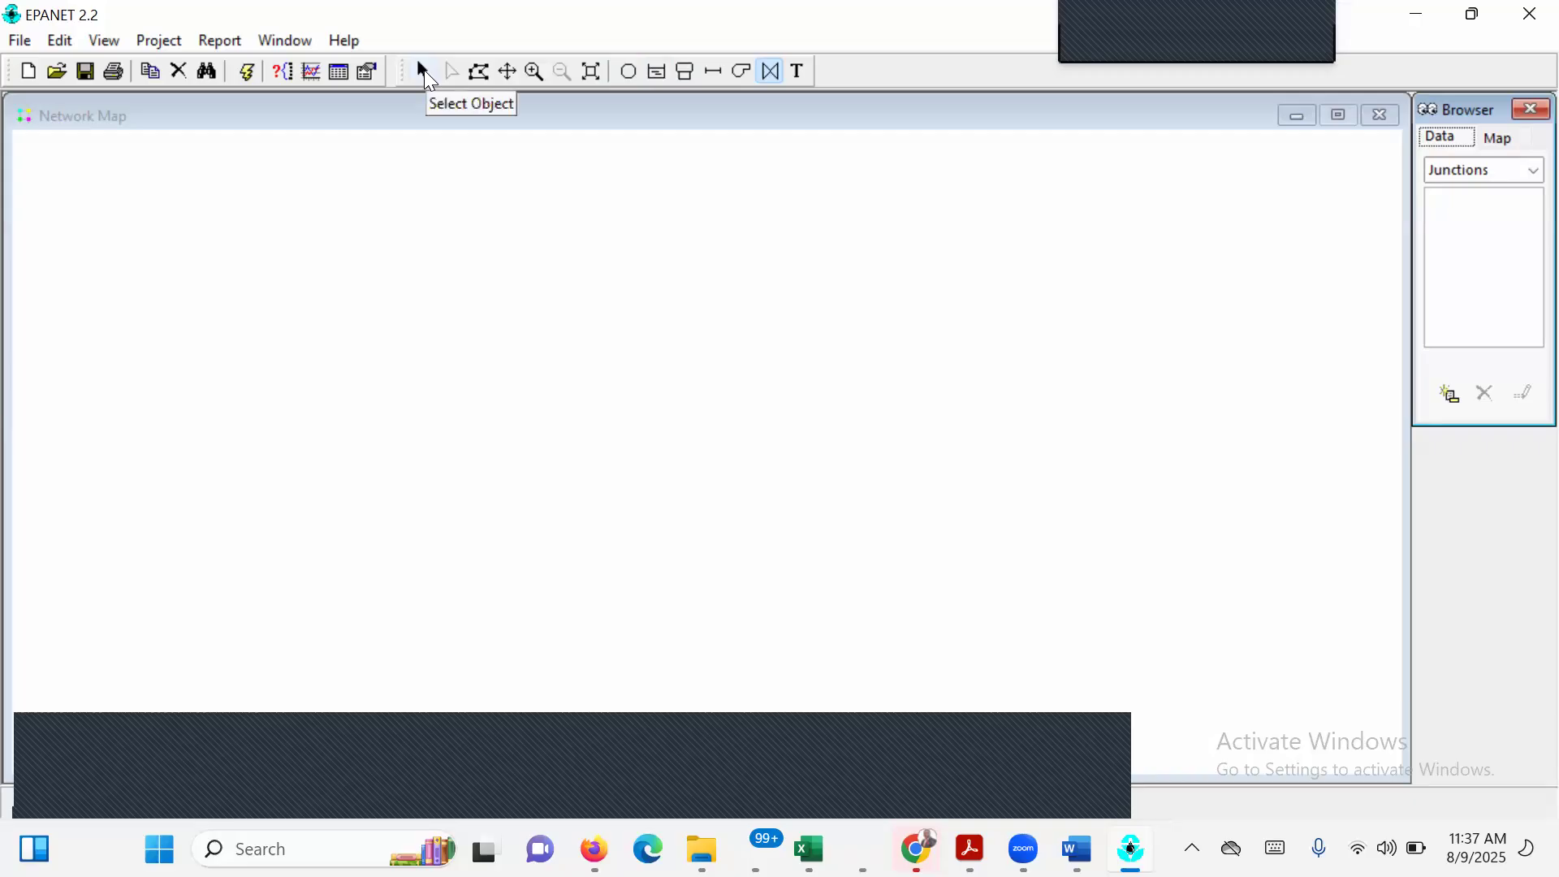
click(658, 73)
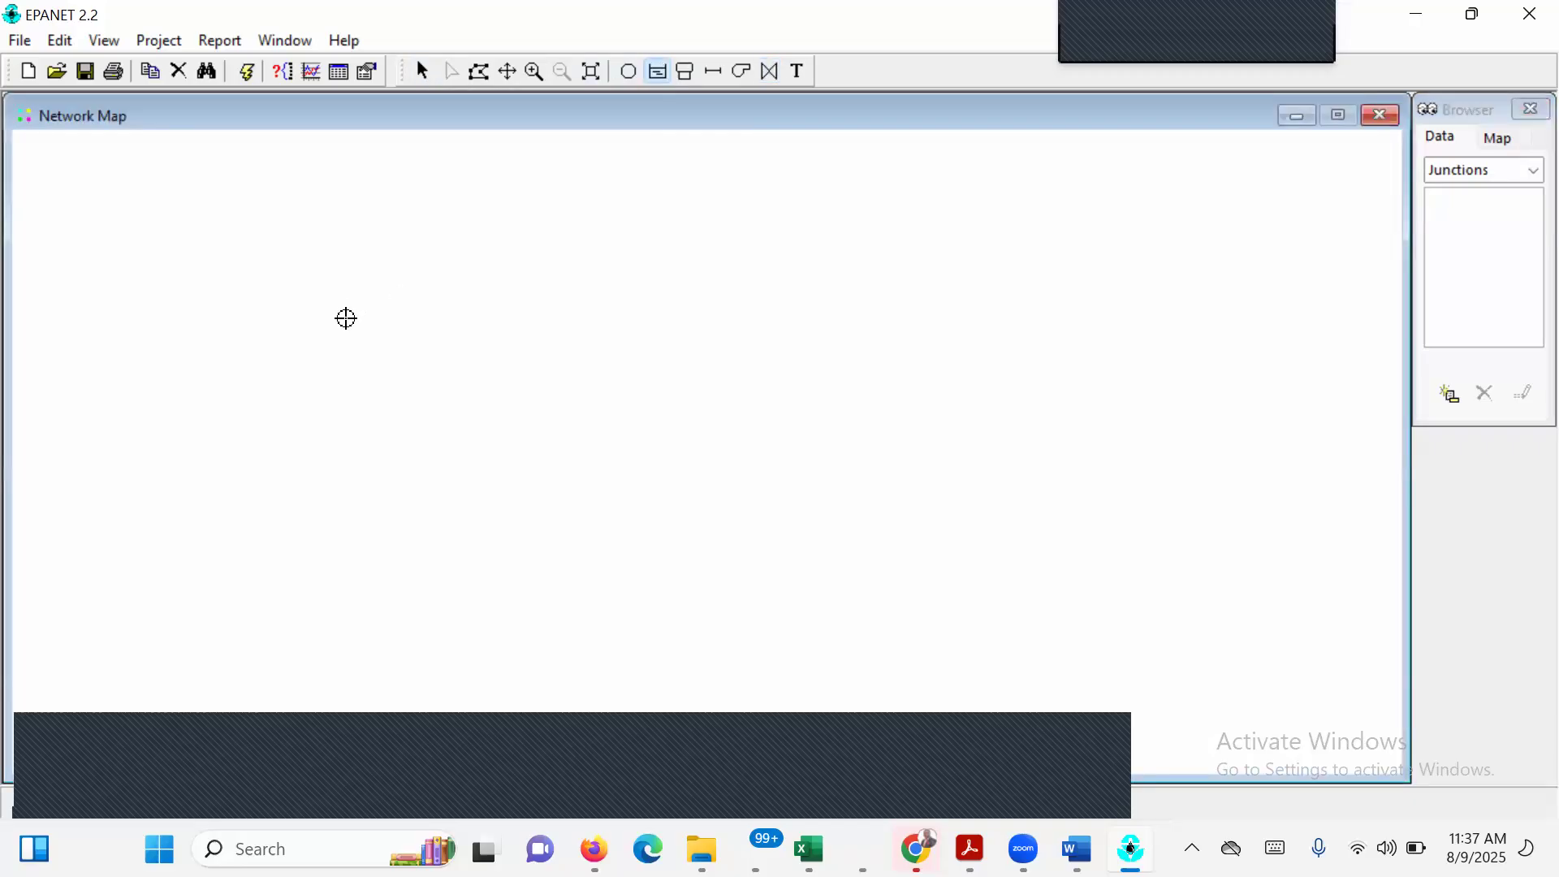
click(346, 318)
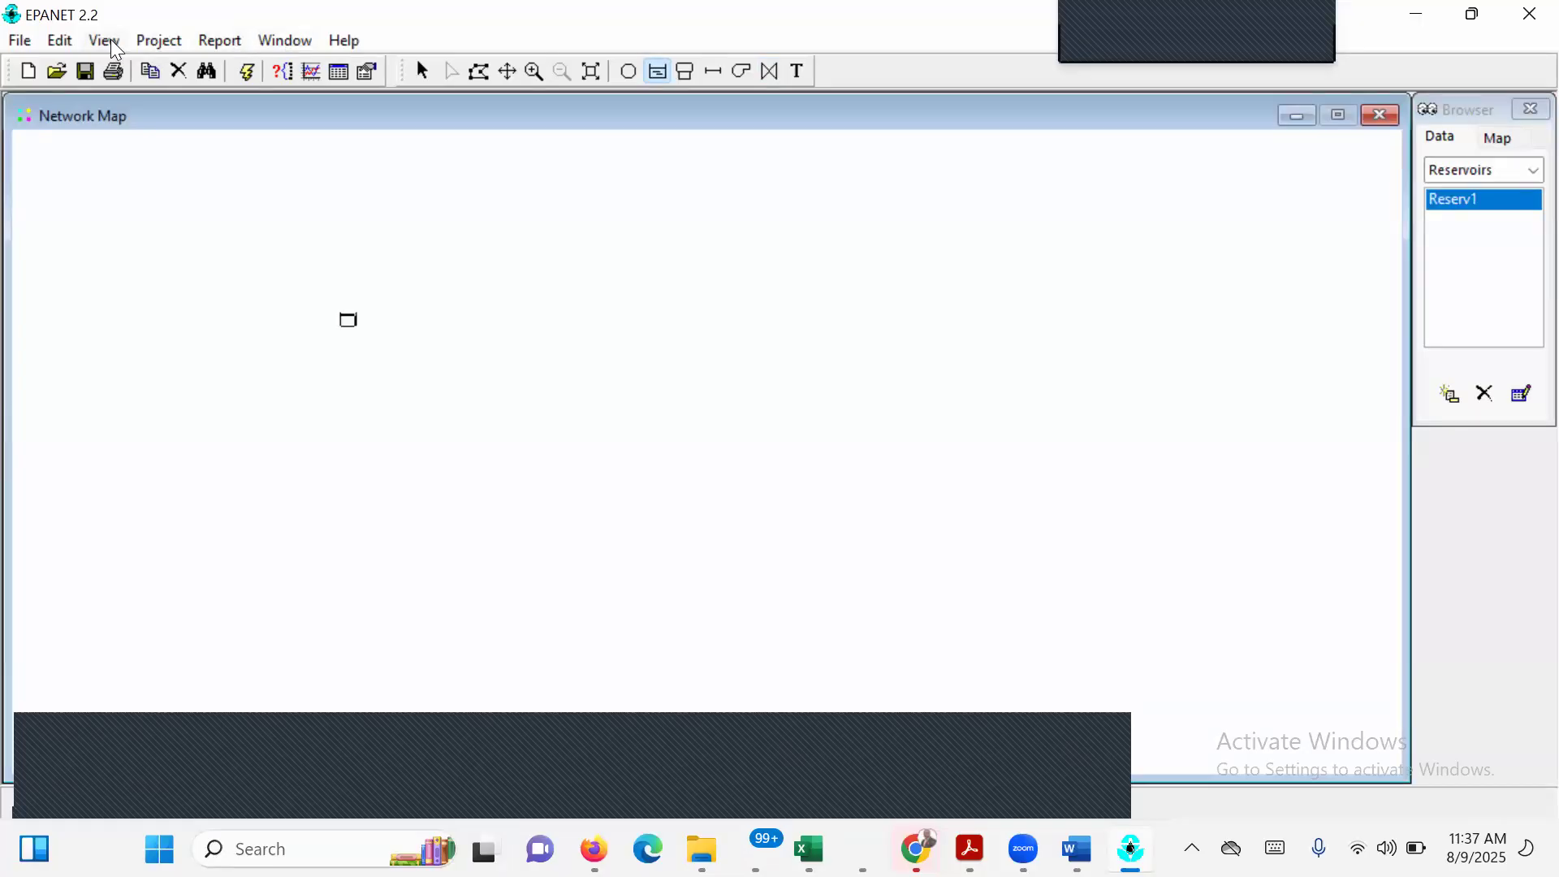
Open the project defaults and review the ID prefixes and the default property values.
click(177, 42)
mouse_move(219, 41)
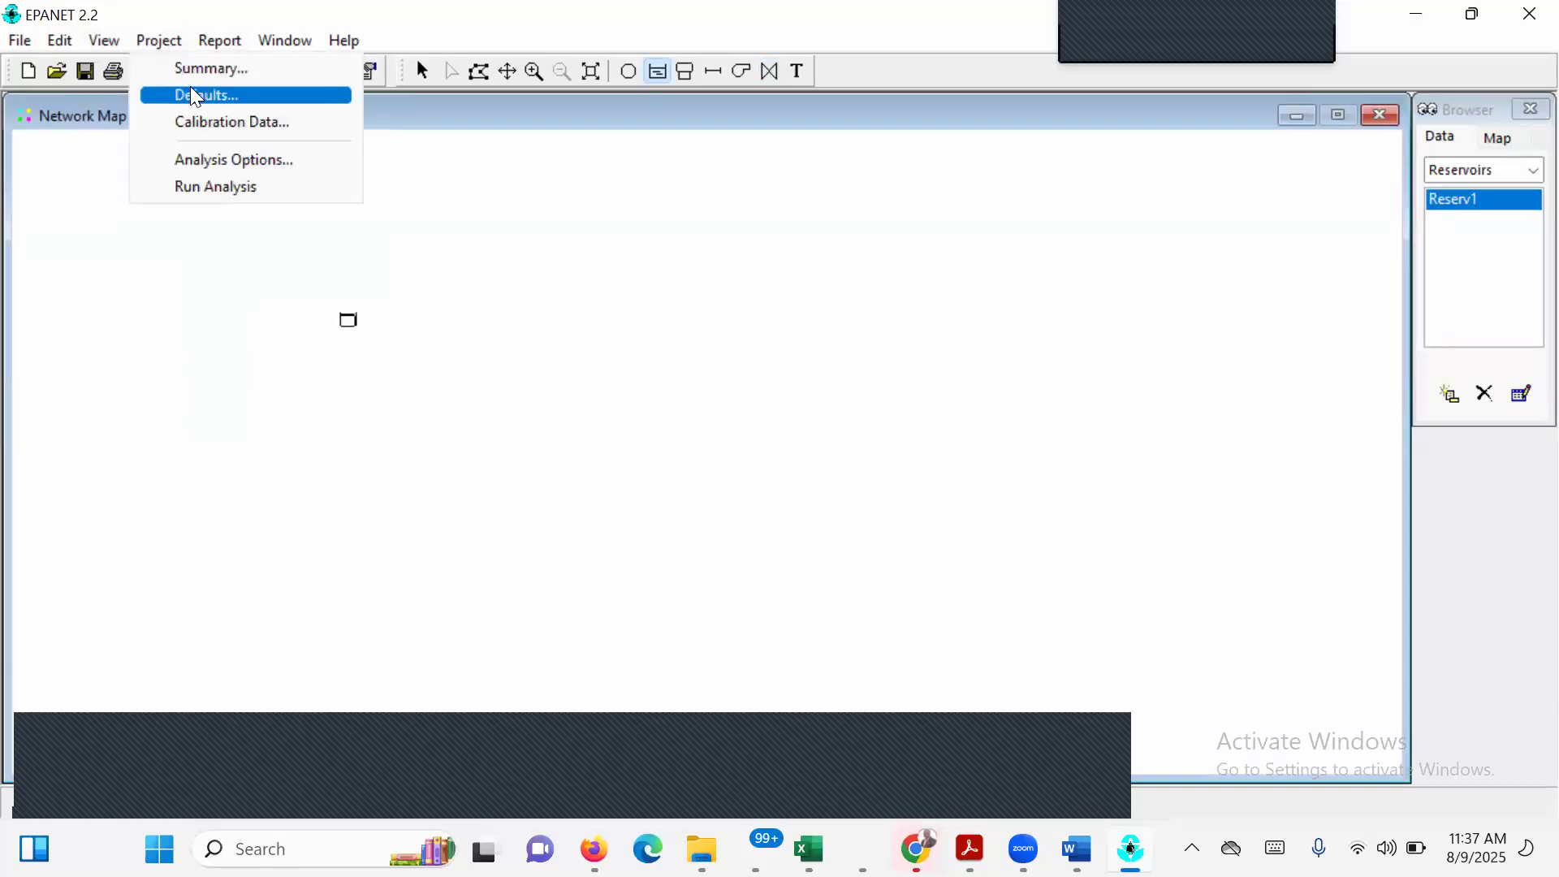
click(194, 95)
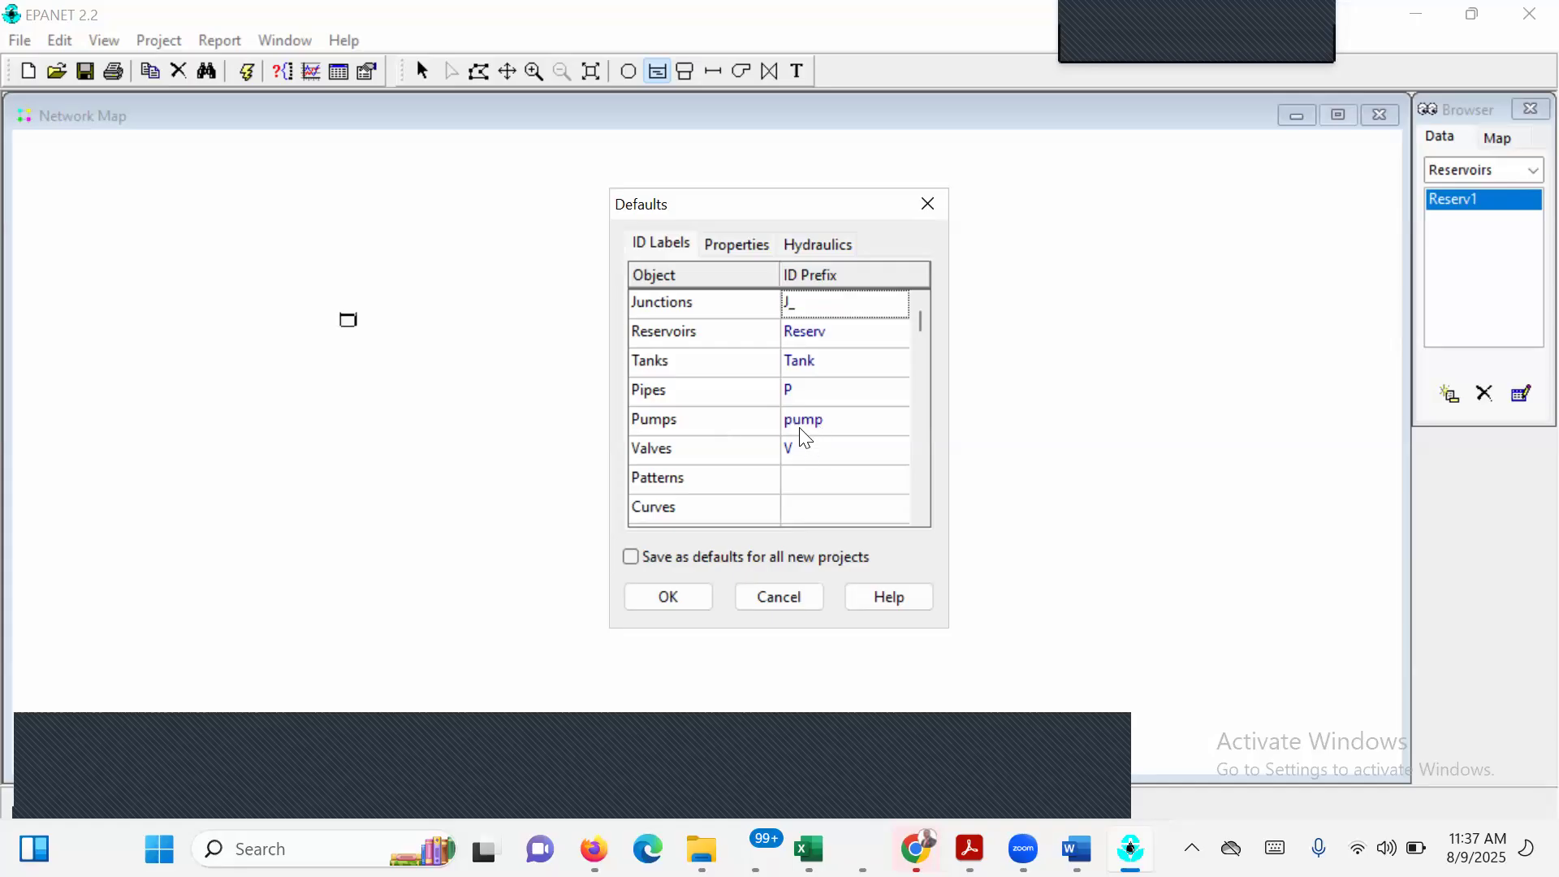
click(736, 244)
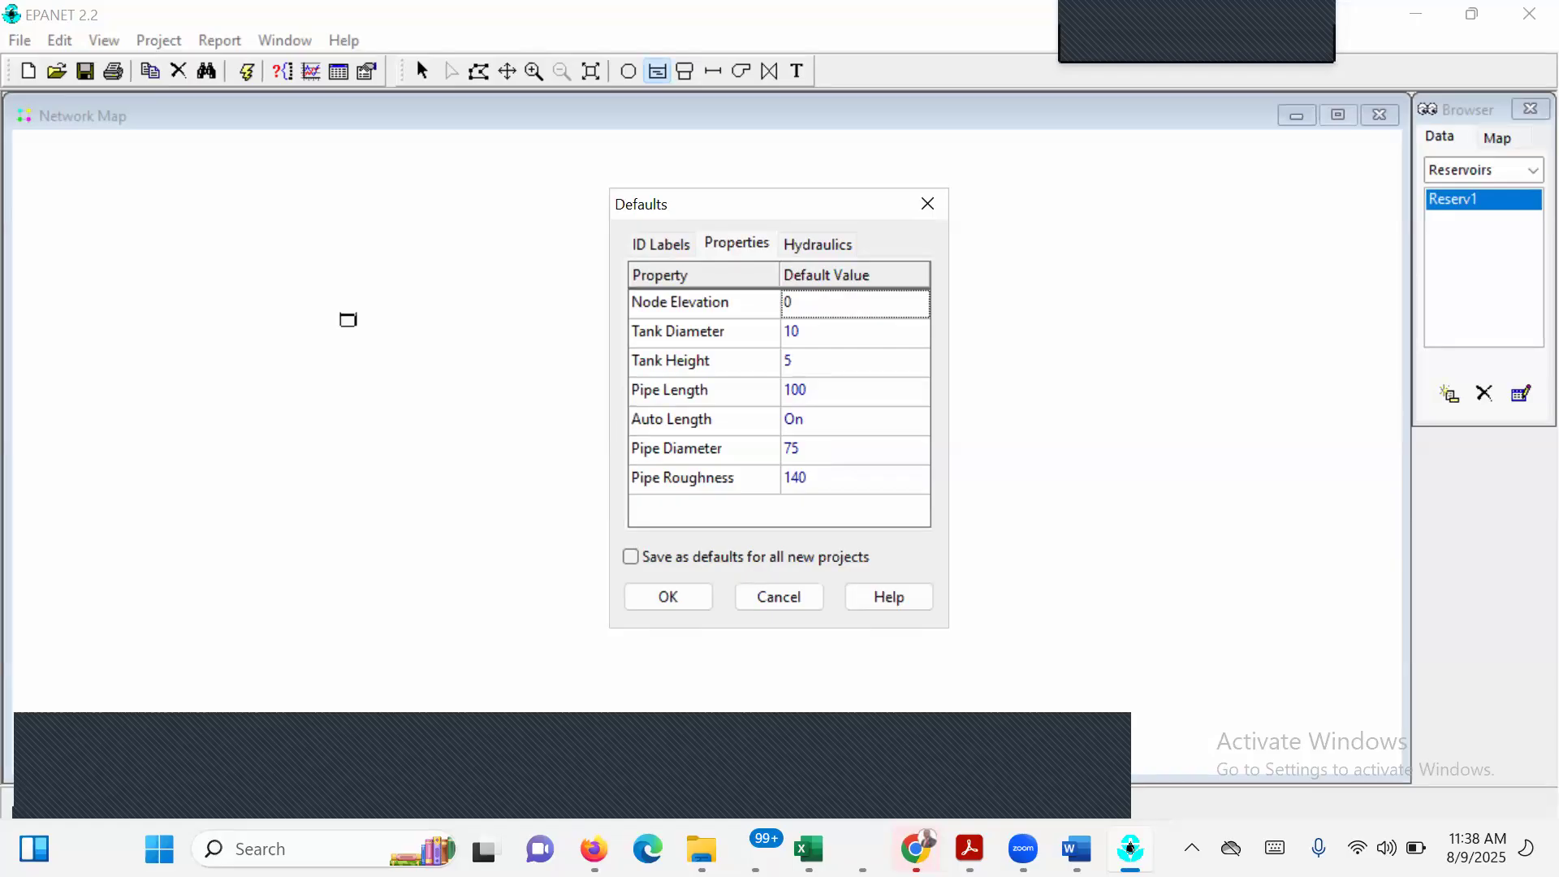
Switch to EPANET EXECISE 1.pdf and examine the project setup instructions for ID labels, flow units and headloss formula.
mouse_move(969, 848)
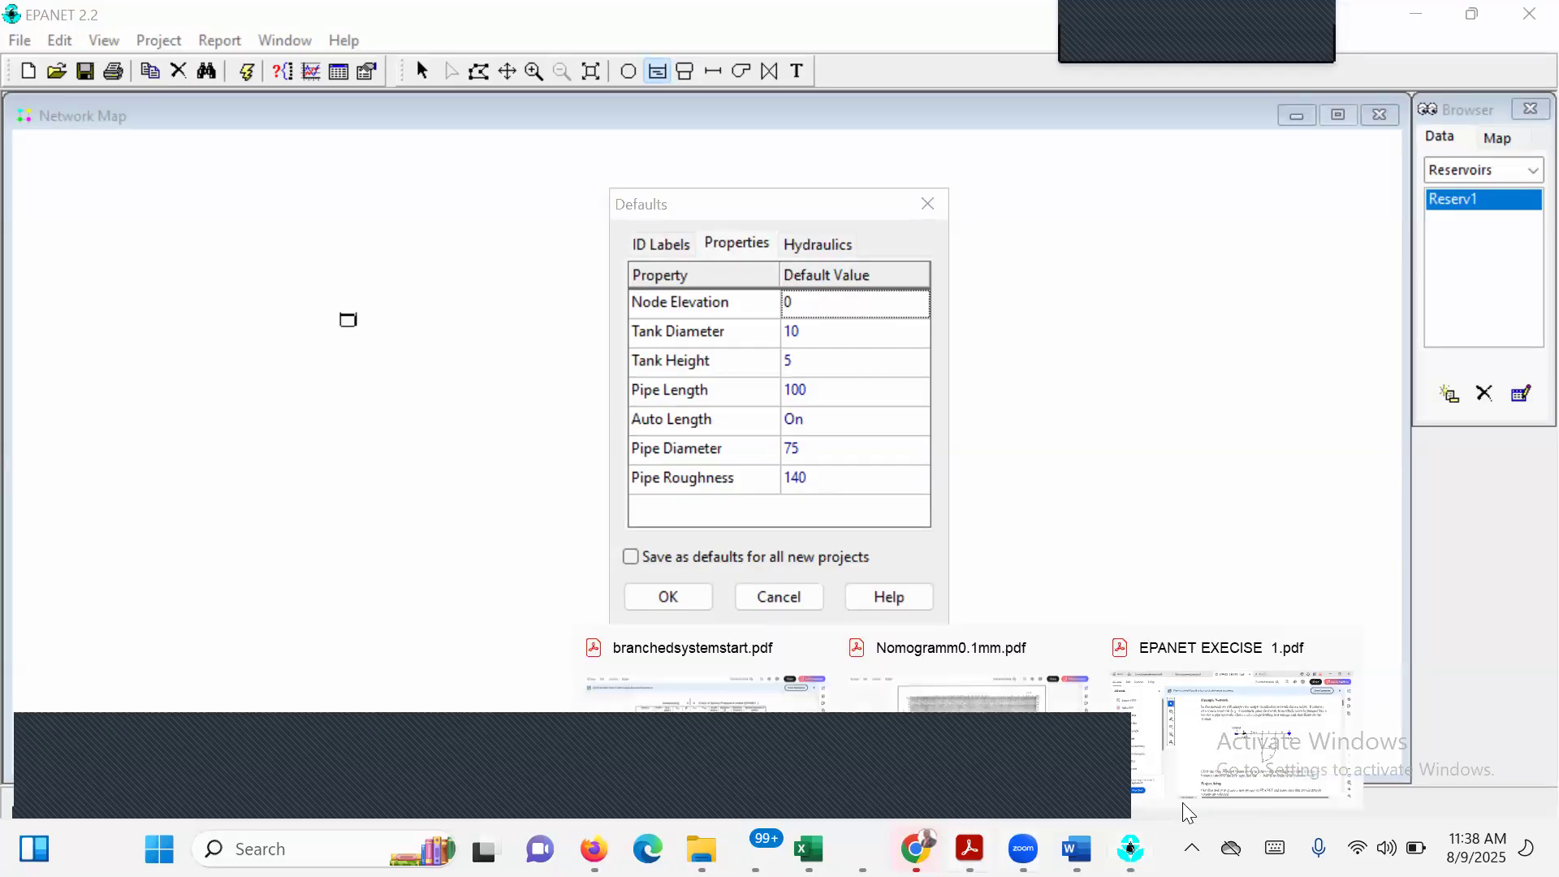
click(1281, 759)
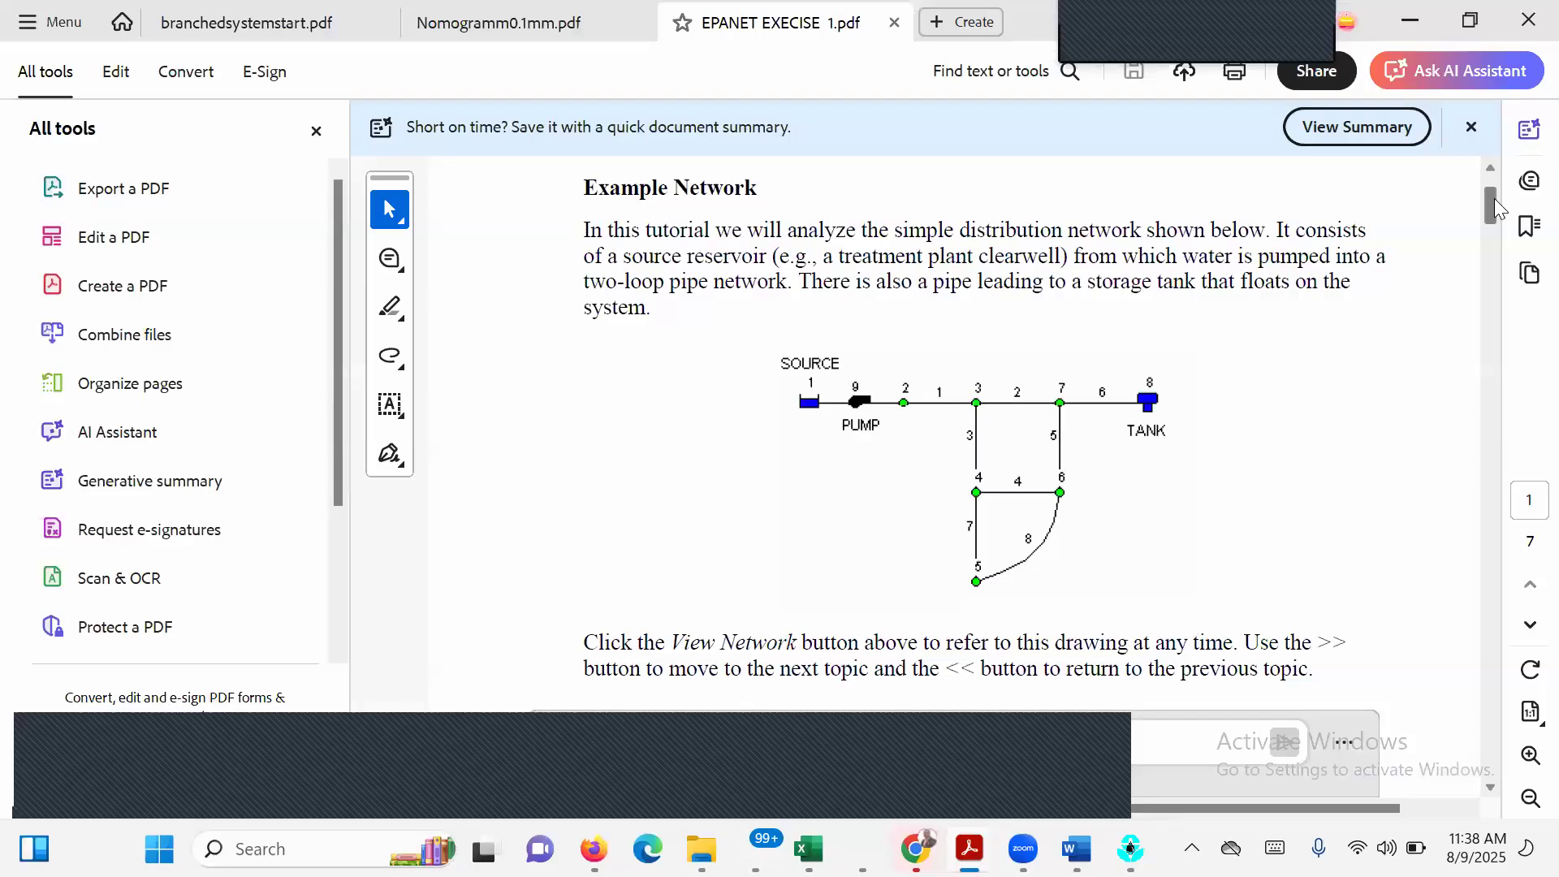
scroll(1494, 208, down, 10)
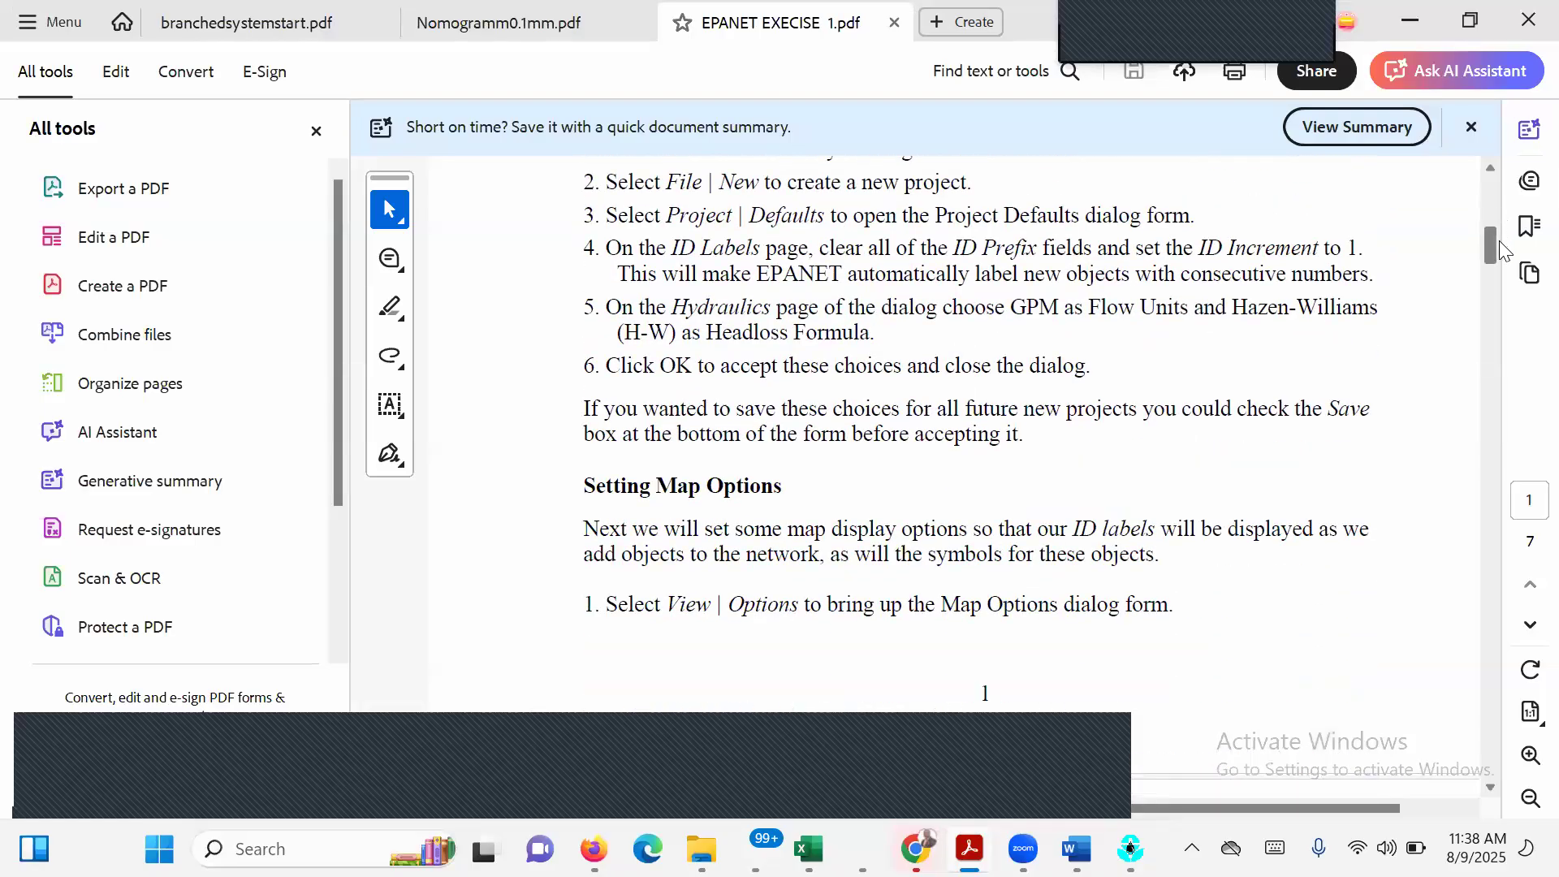
scroll(1505, 279, down, 5)
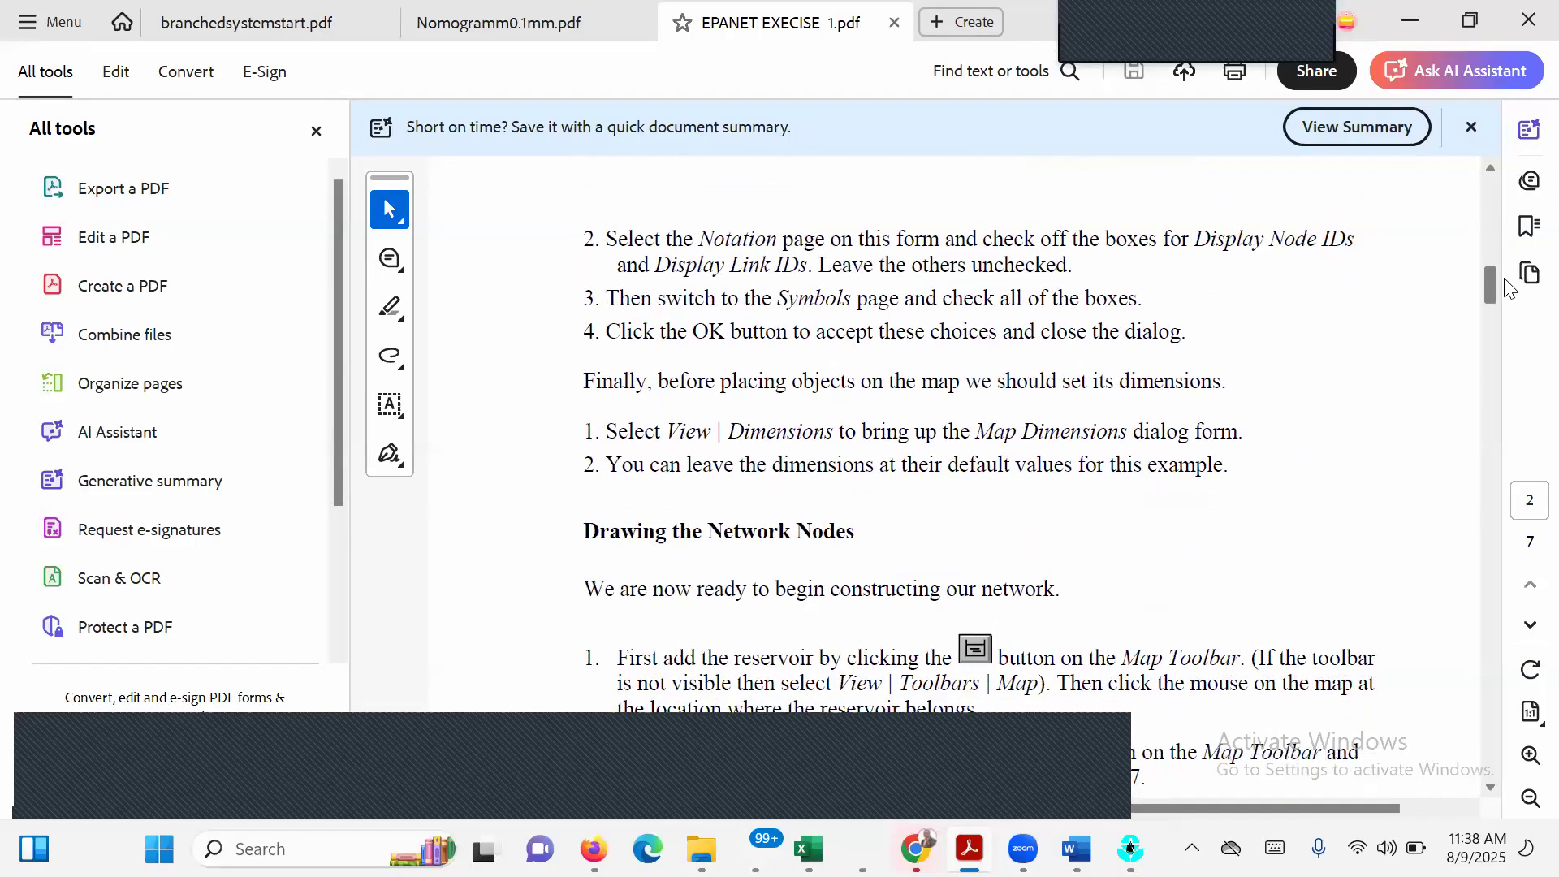
scroll(1505, 288, down, 2)
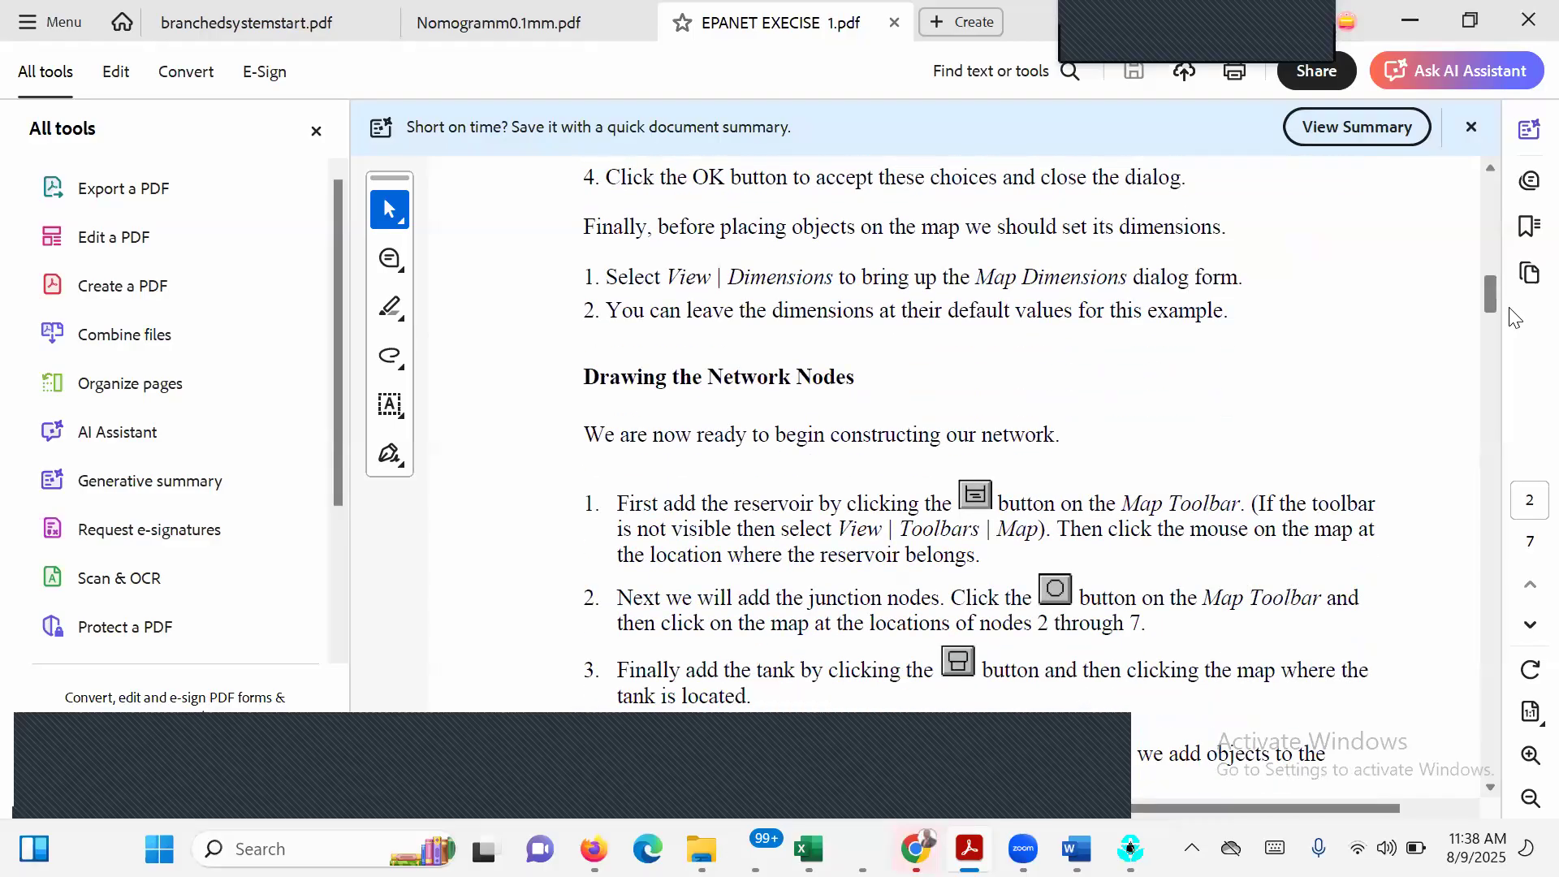
scroll(1515, 323, down, 5)
scroll(1516, 324, down, 3)
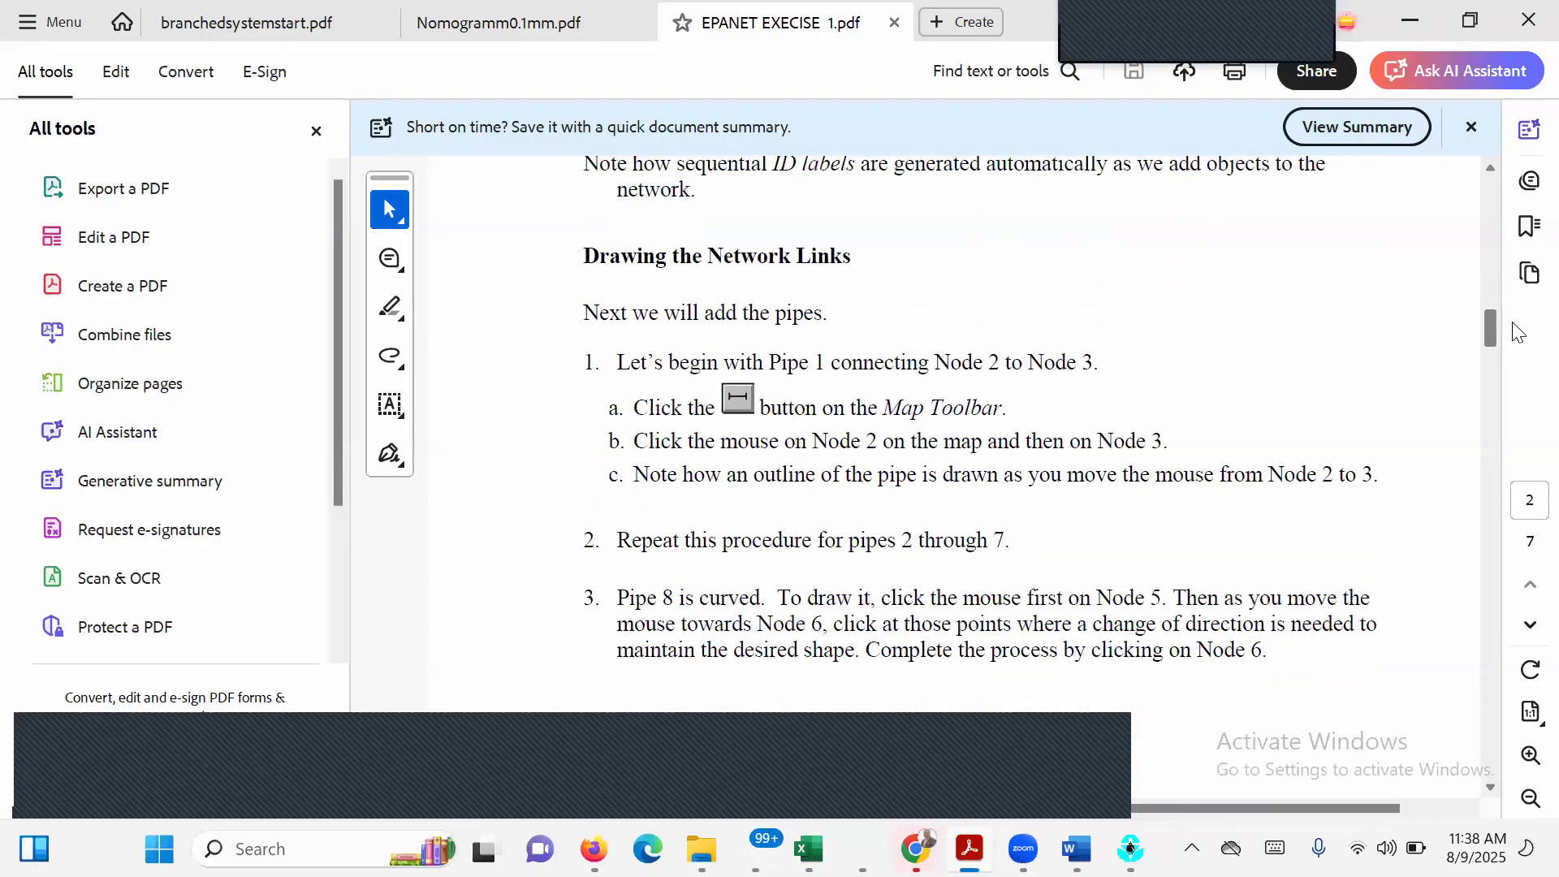
scroll(1518, 332, down, 10)
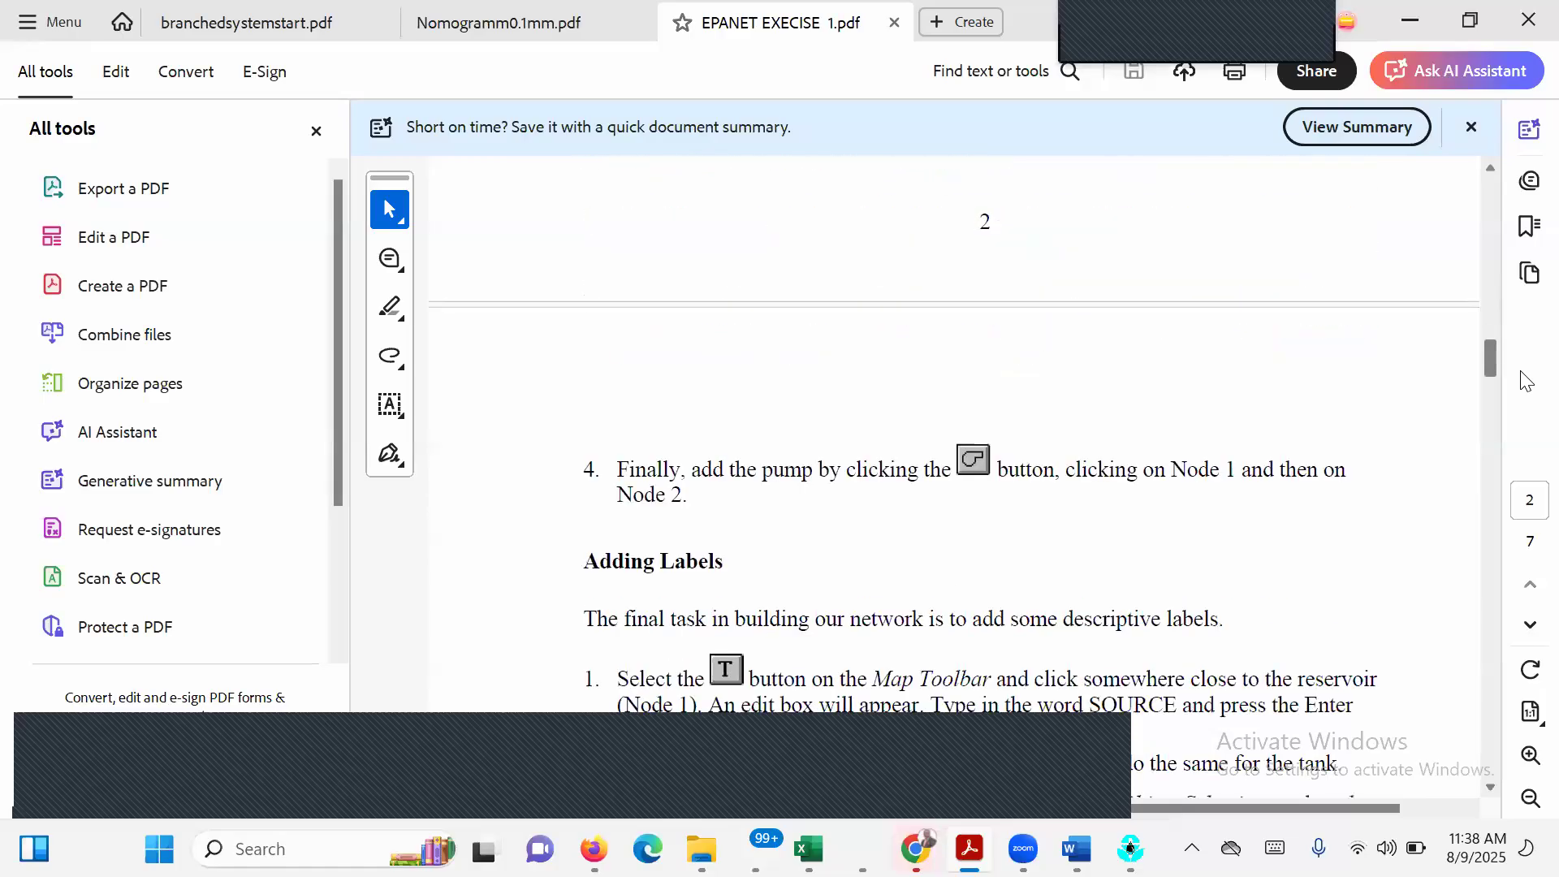
scroll(1526, 400, down, 6)
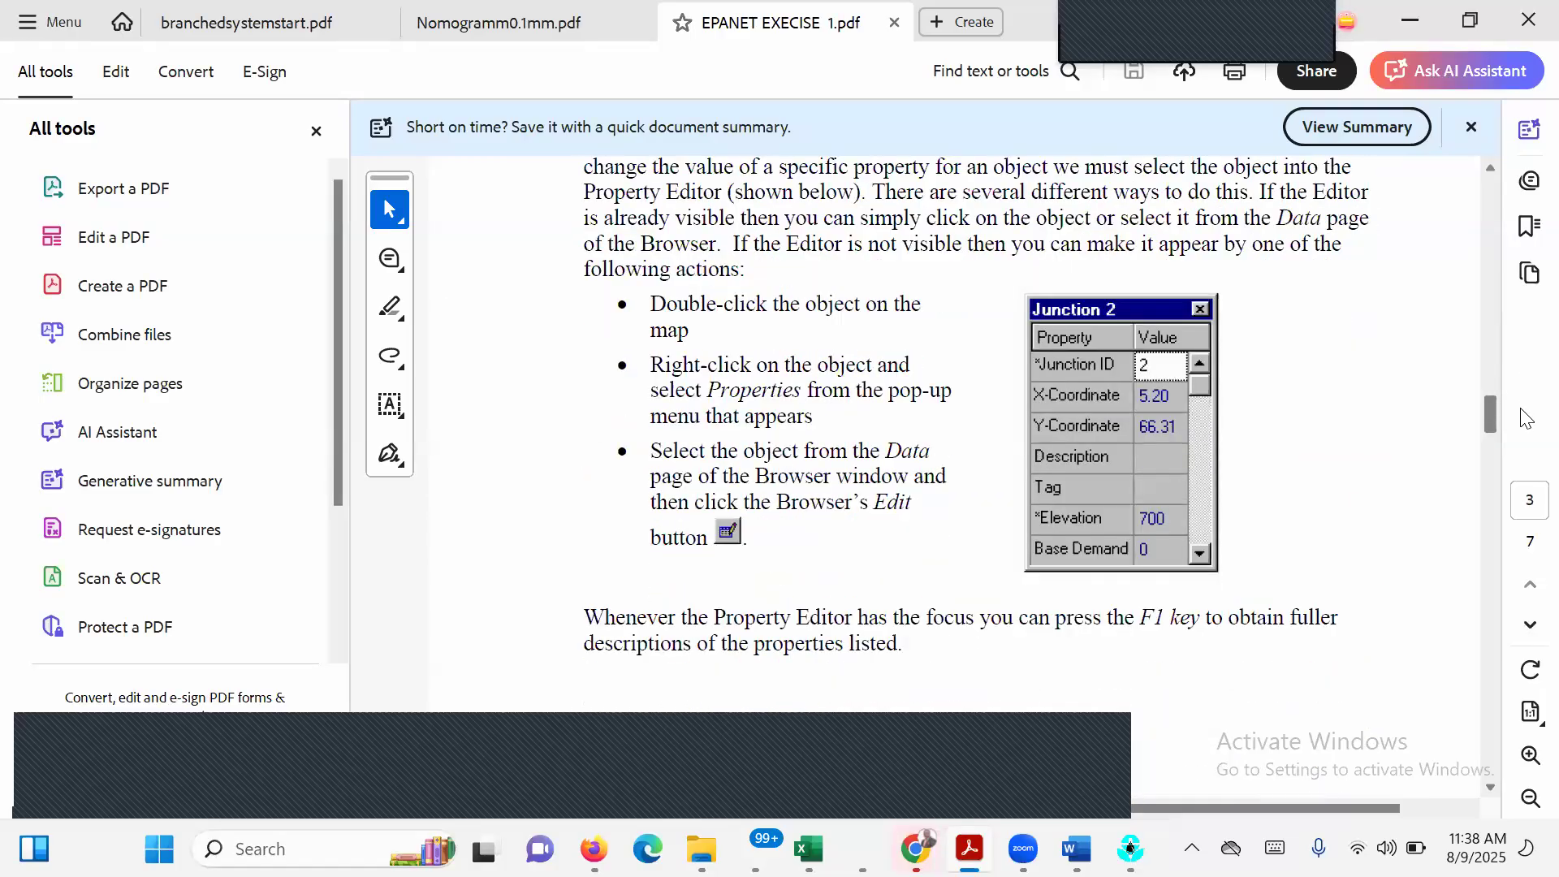
scroll(1524, 443, down, 10)
scroll(1503, 183, up, 20)
scroll(1506, 246, down, 8)
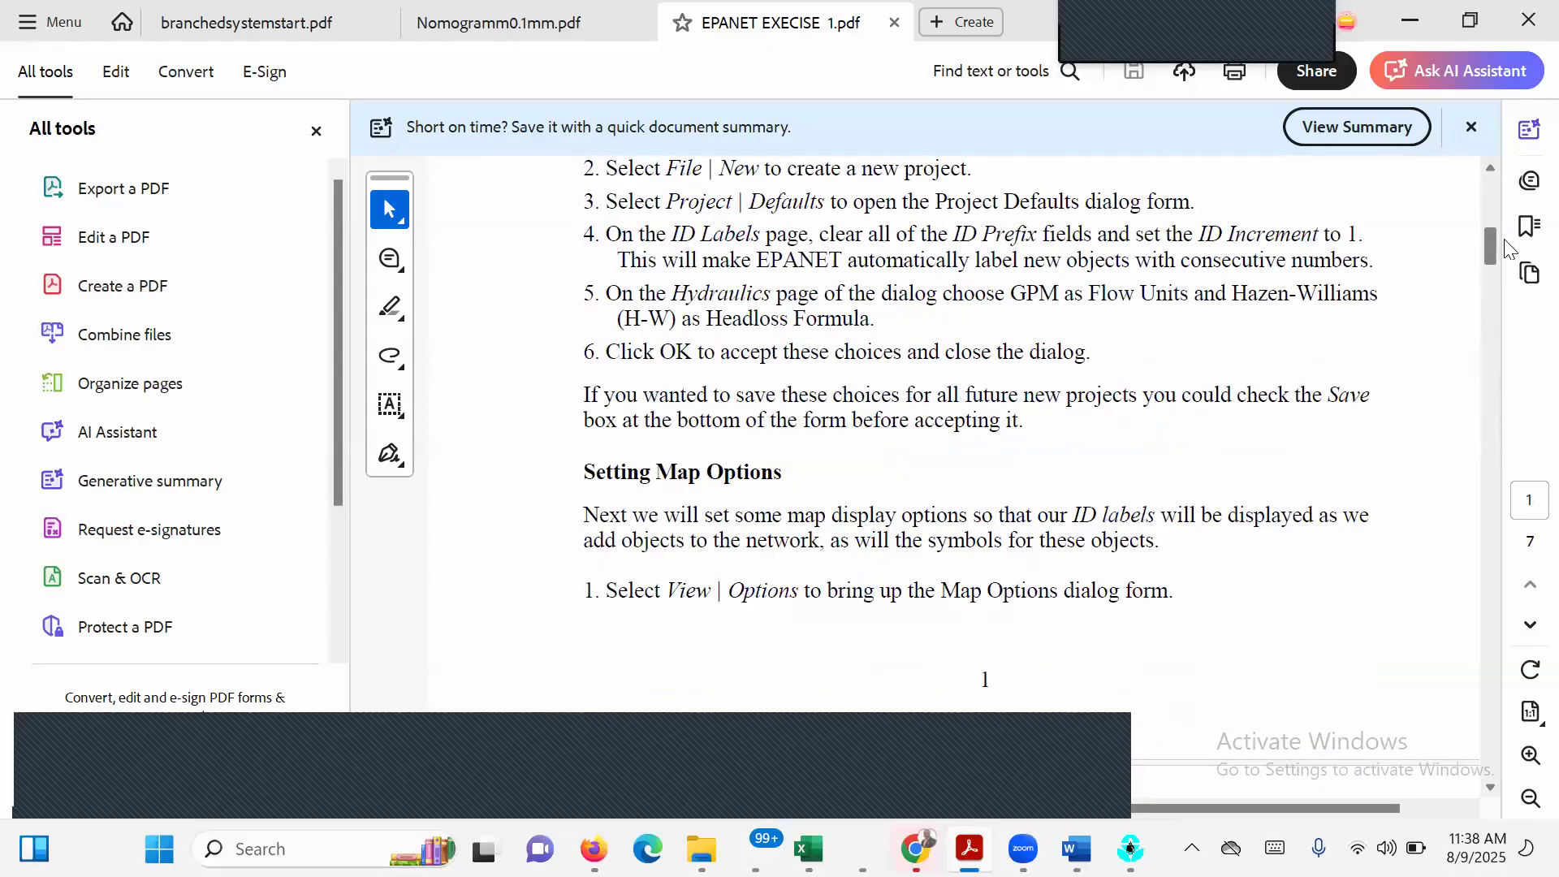
scroll(1507, 246, up, 1)
scroll(1504, 243, up, 3)
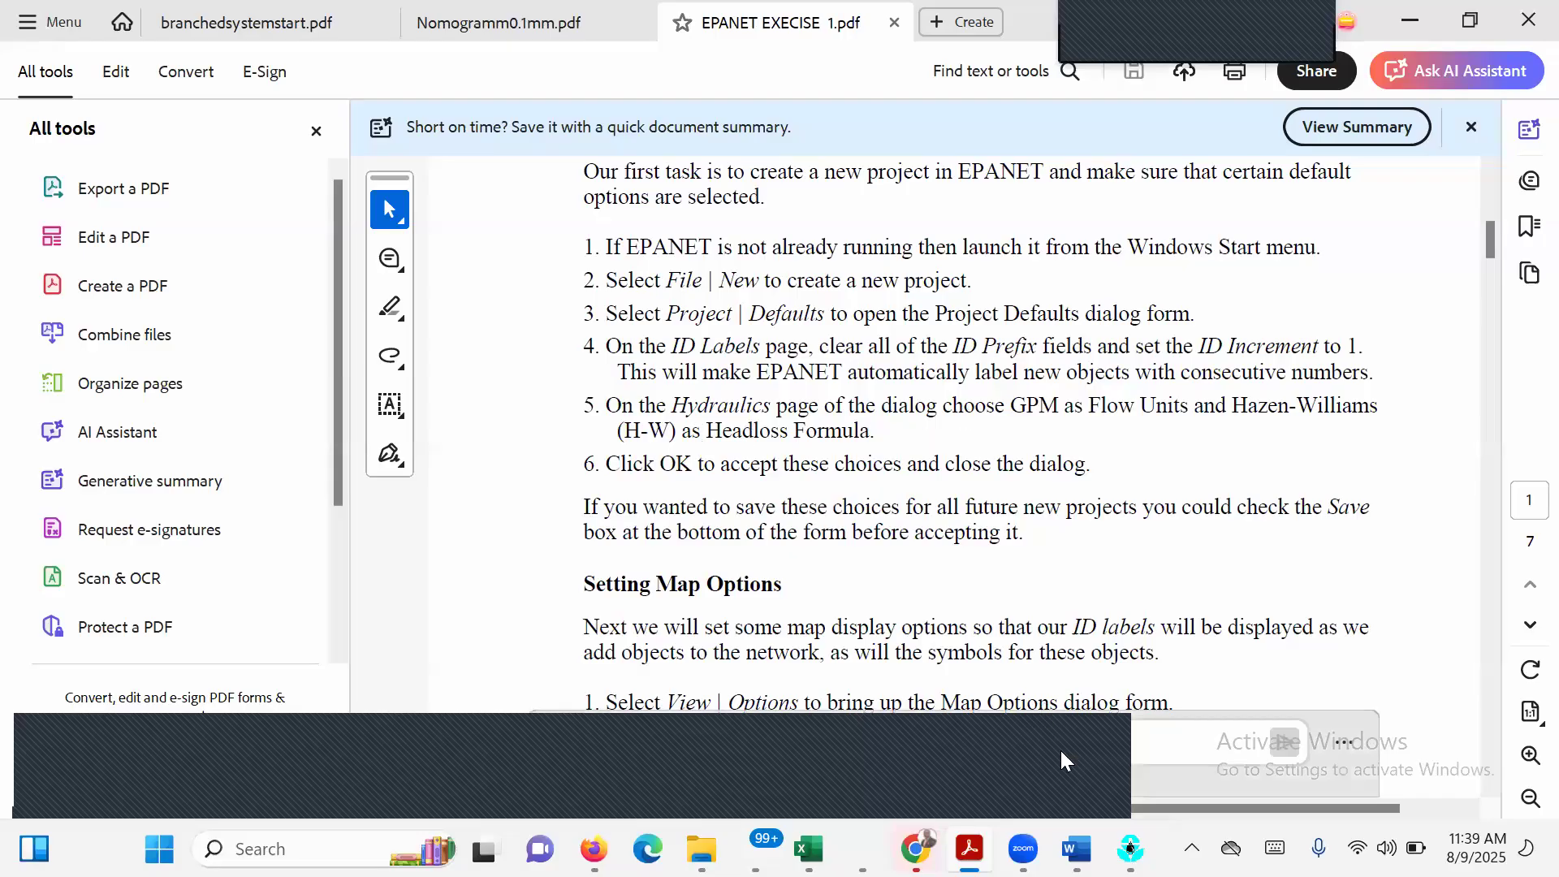
Switch back to EPANET and check the ID prefixes, ID increment and default property values in the project defaults.
click(1129, 848)
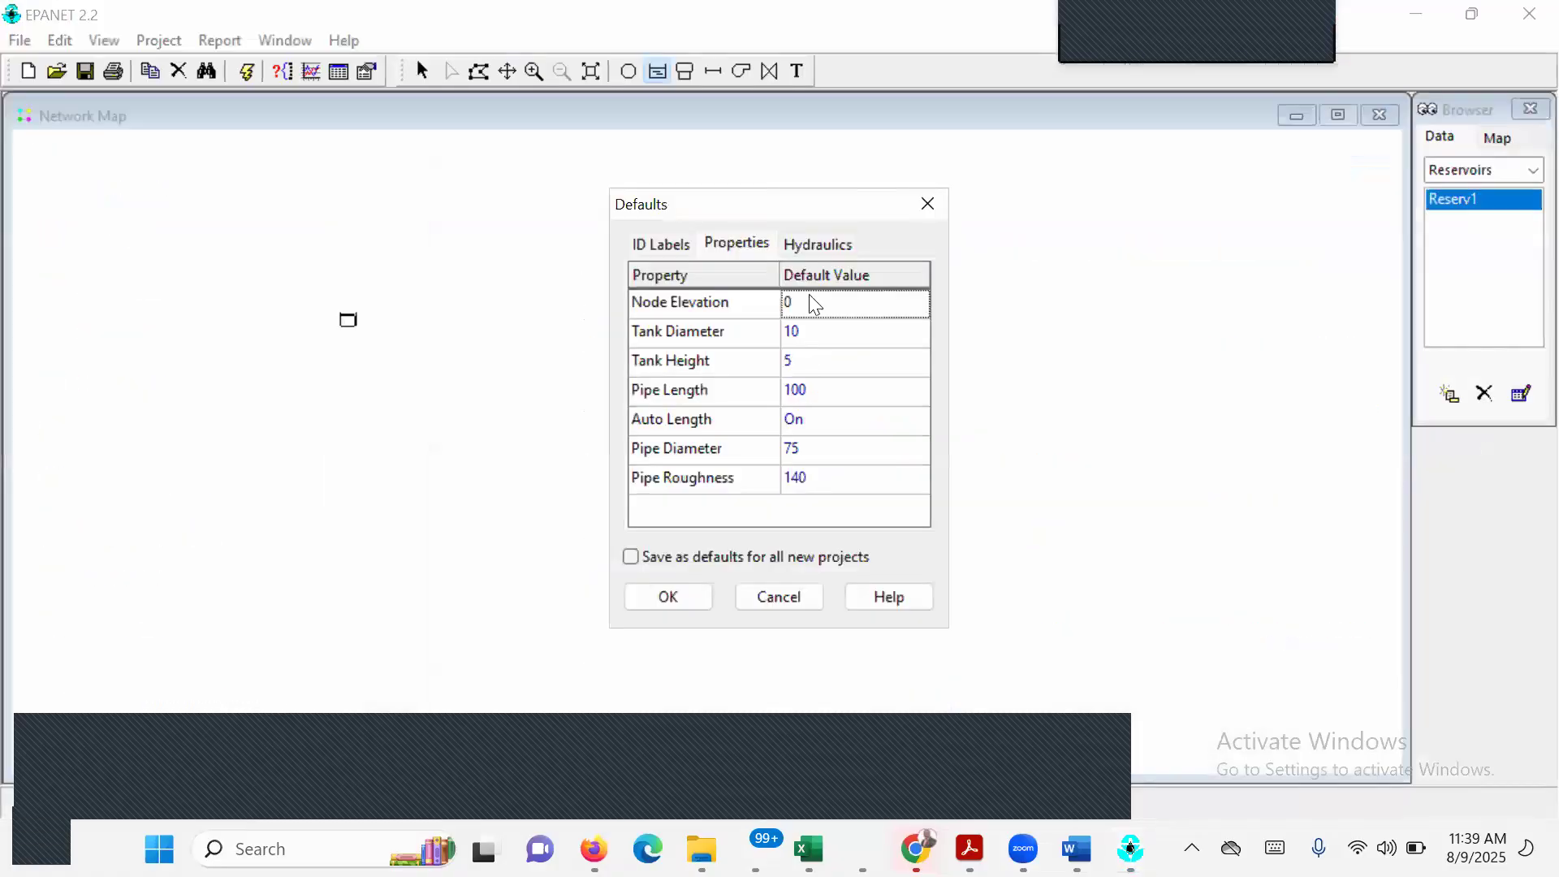
click(661, 243)
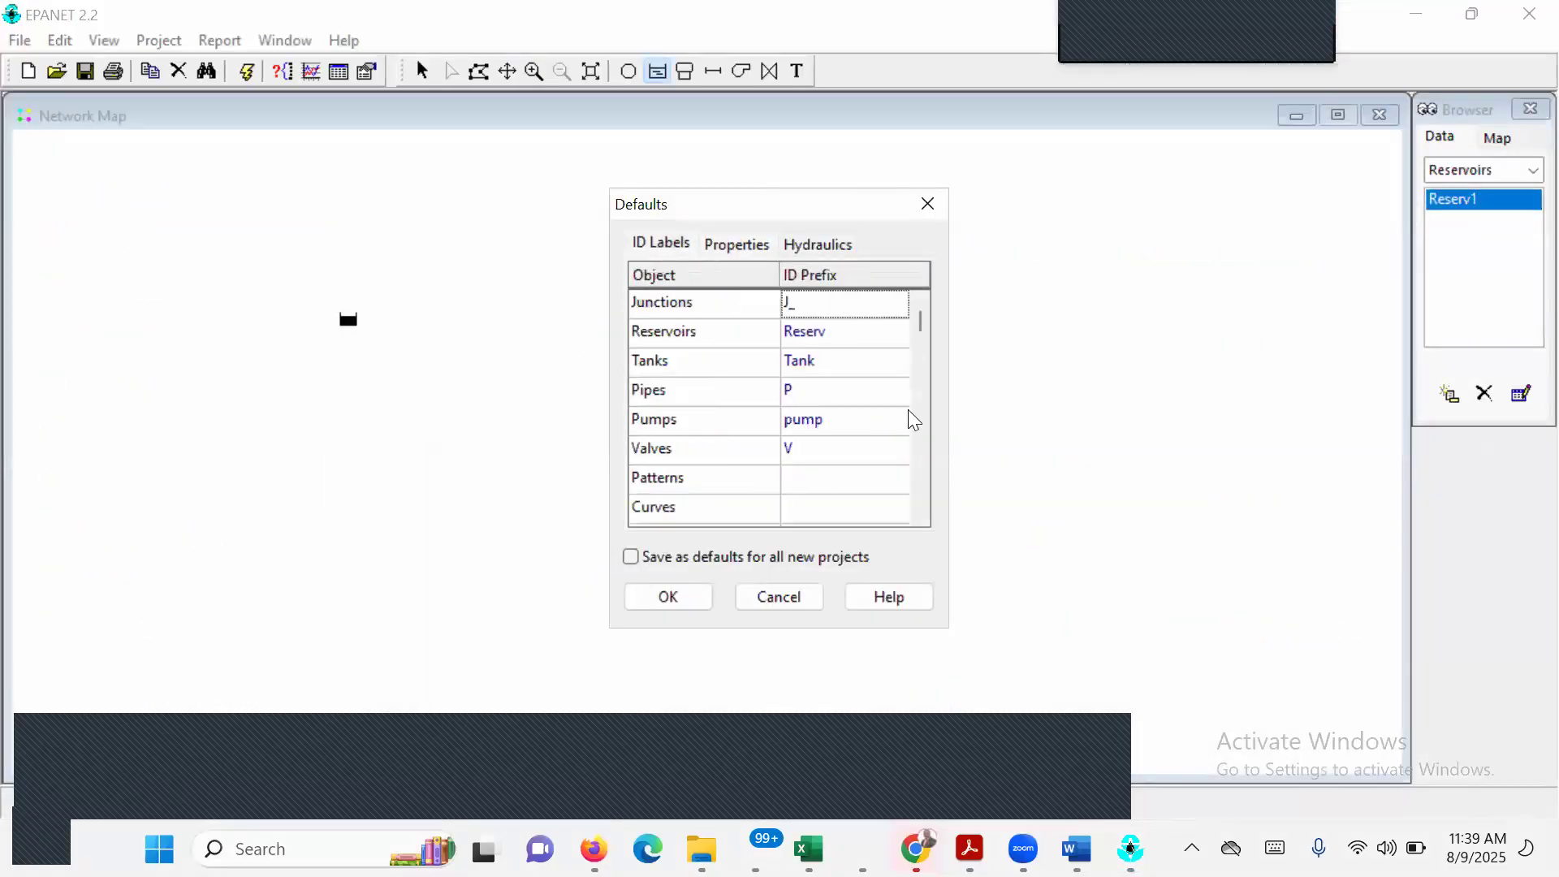
click(918, 513)
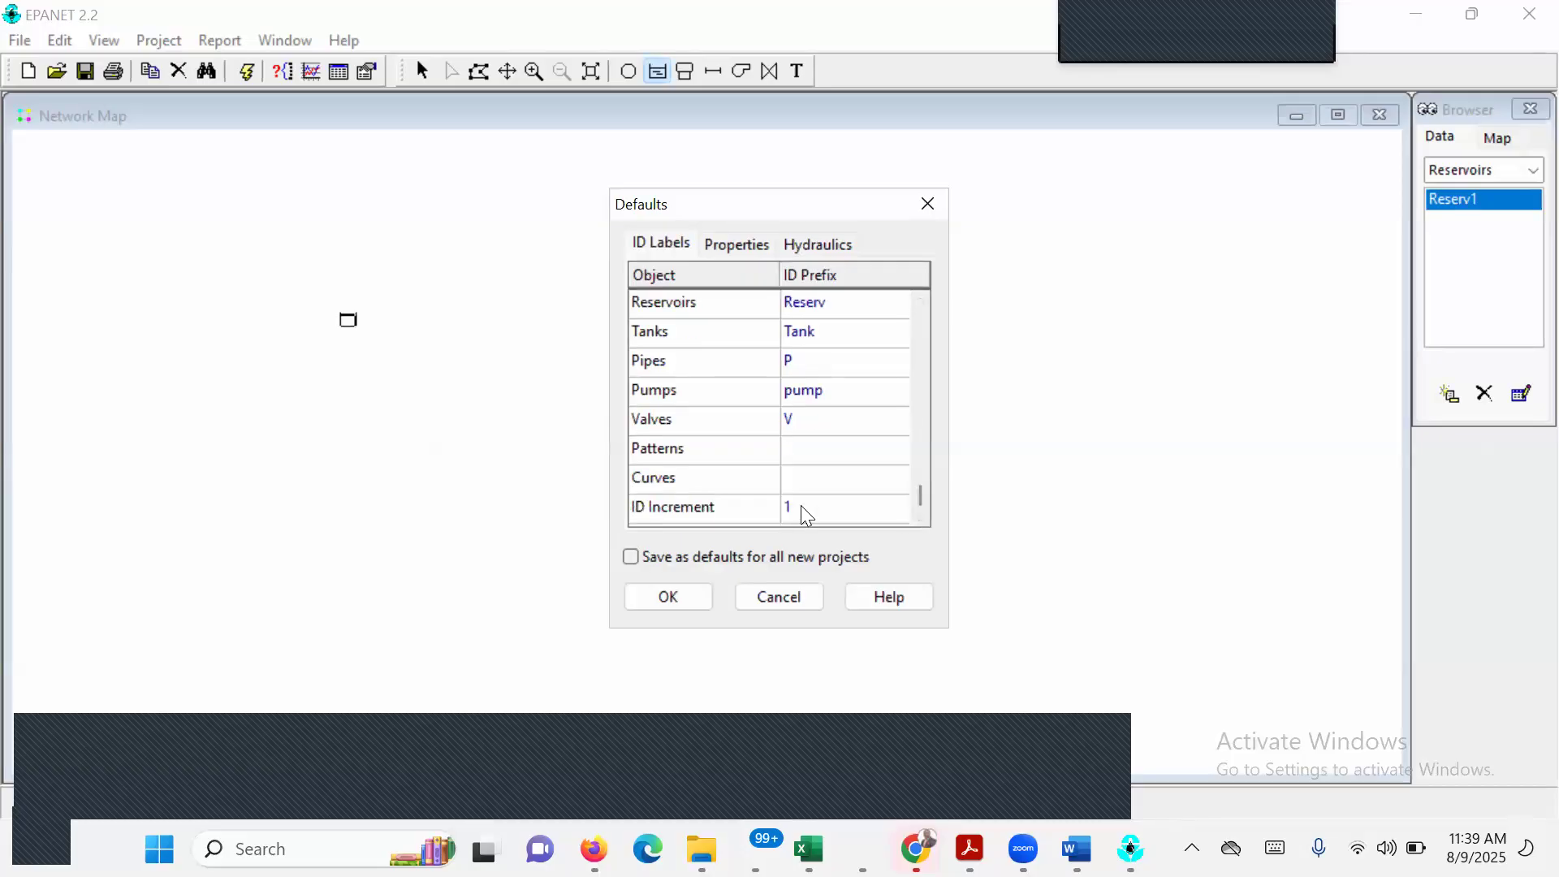
click(734, 254)
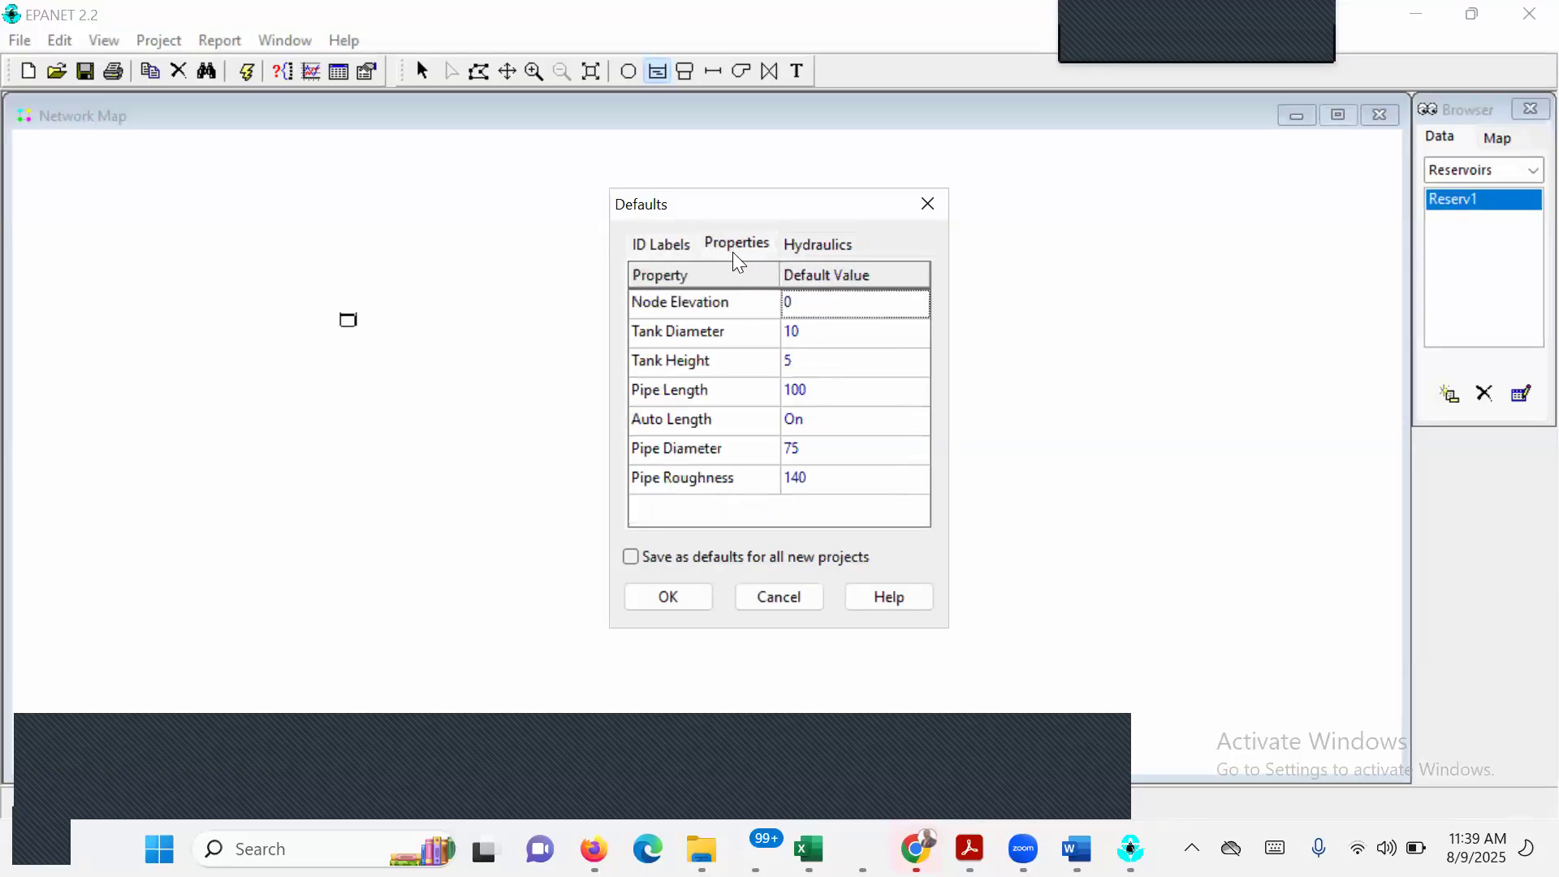
Set the project's default flow units to GPM in the hydraulics defaults.
click(809, 252)
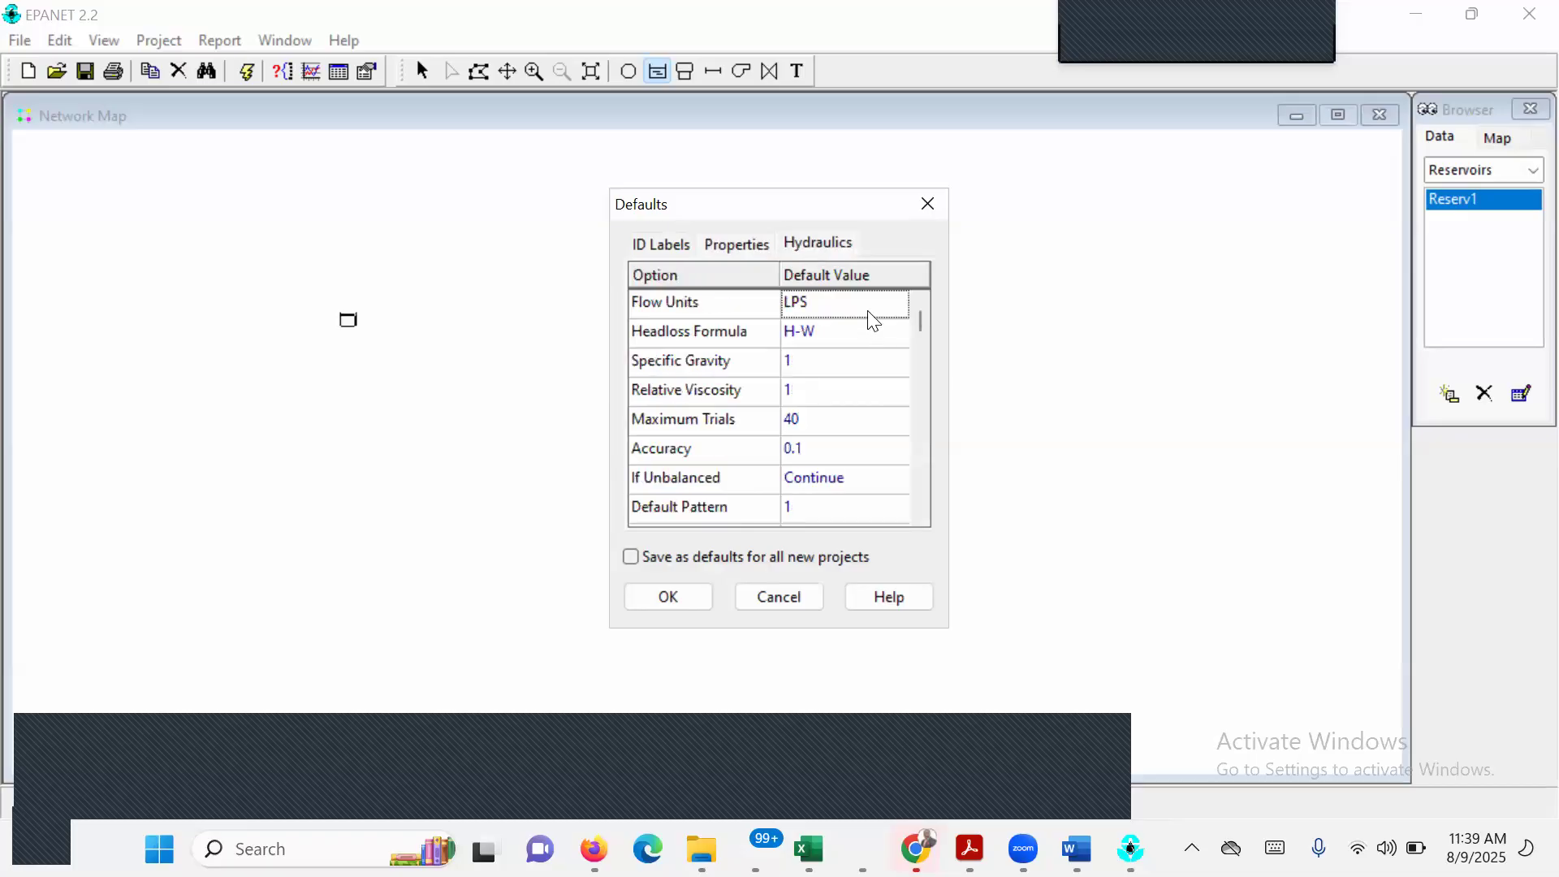
click(891, 308)
click(898, 305)
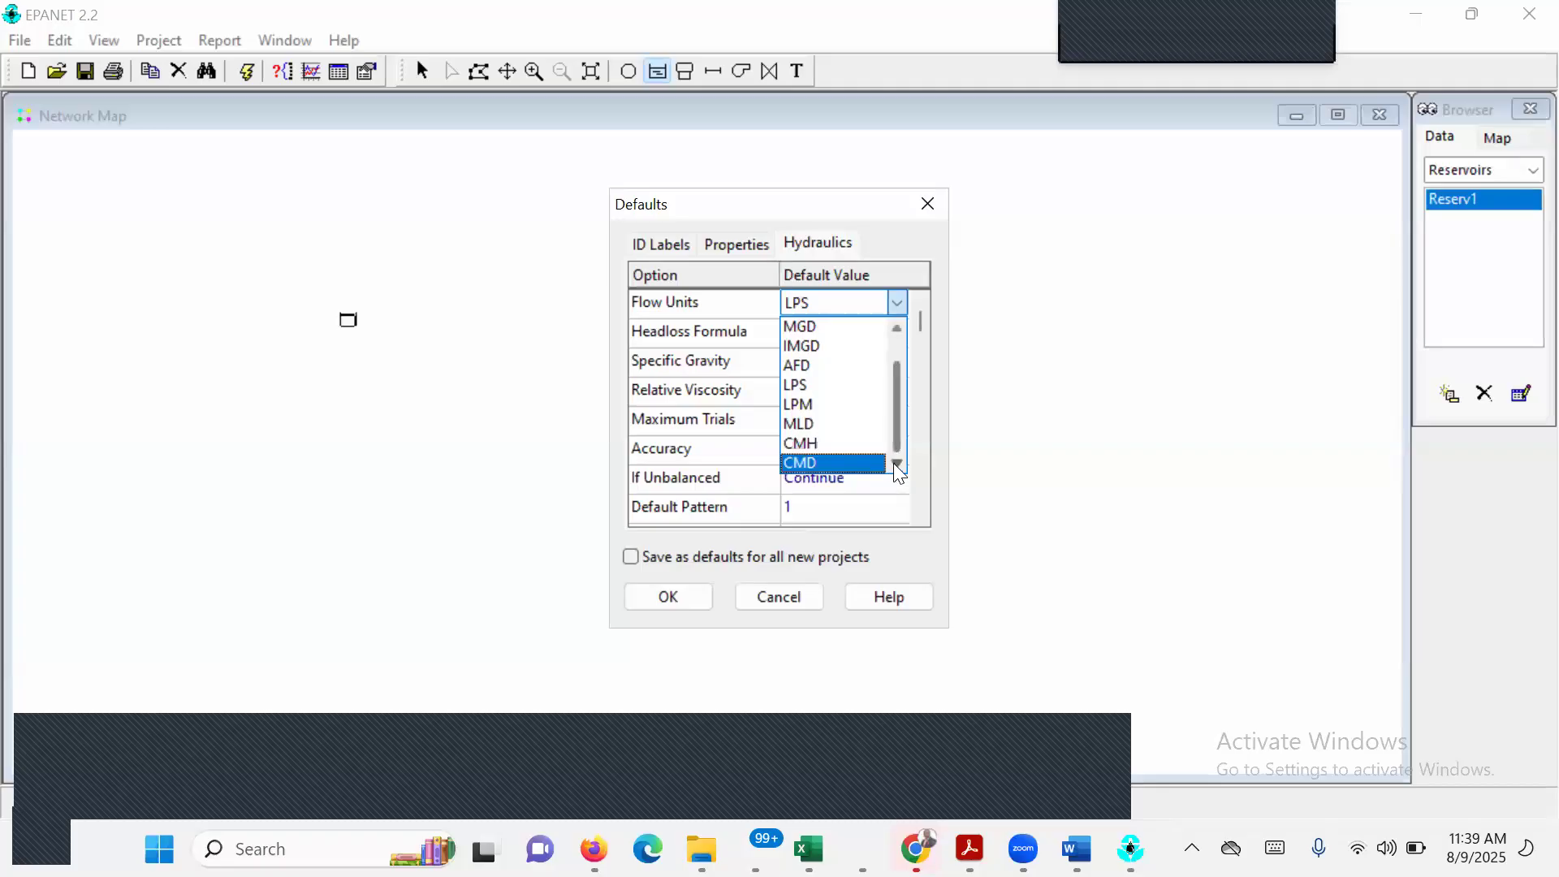
click(900, 329)
click(900, 328)
click(807, 350)
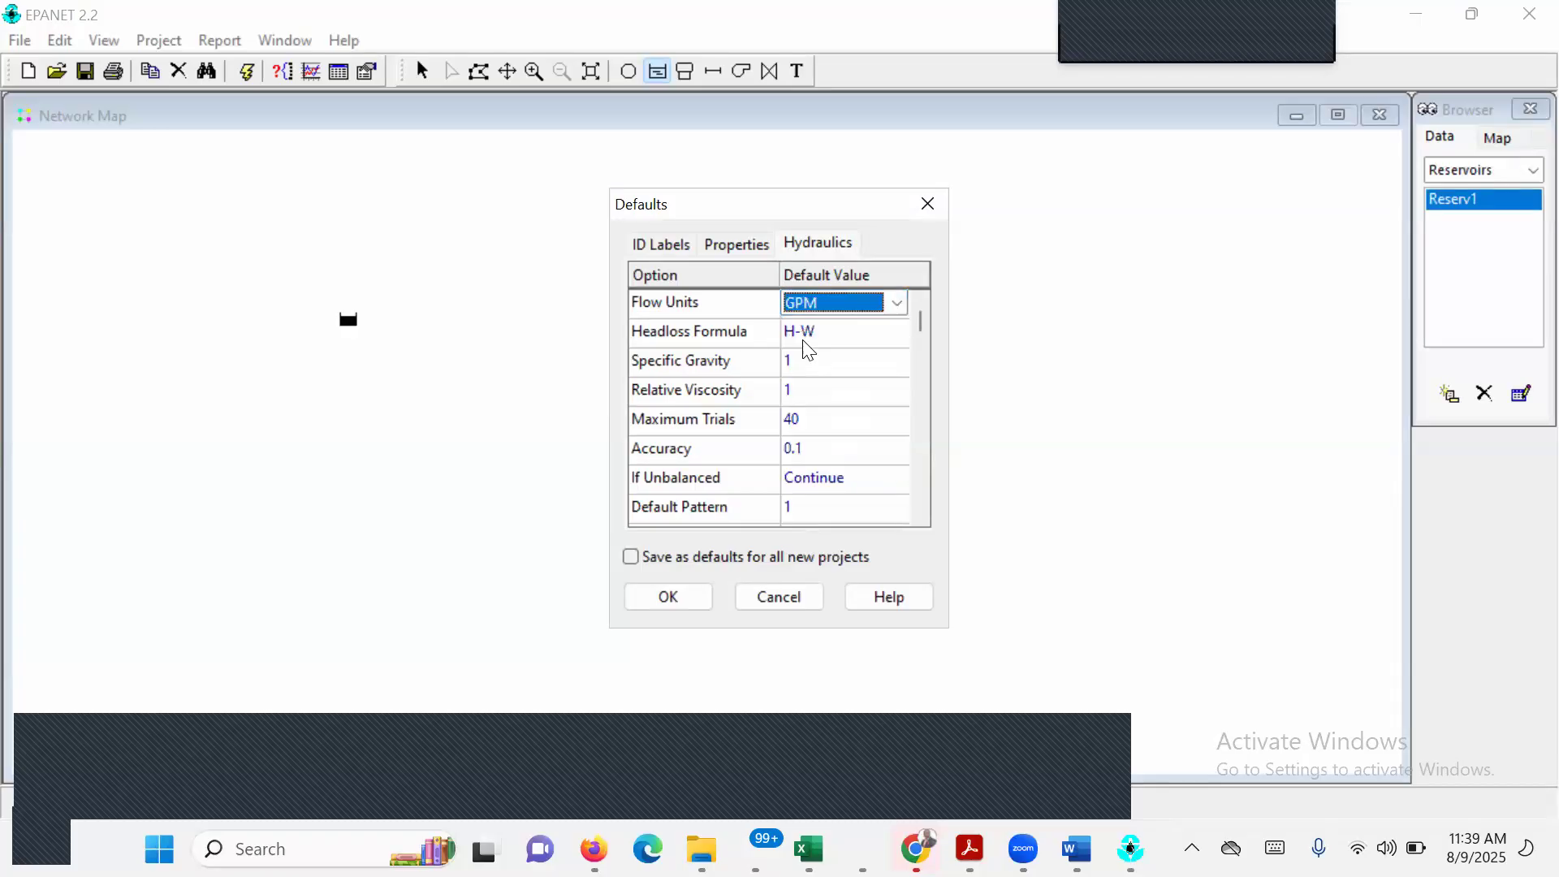
Choose H-W as the default headloss formula and review the remaining hydraulic options.
click(857, 341)
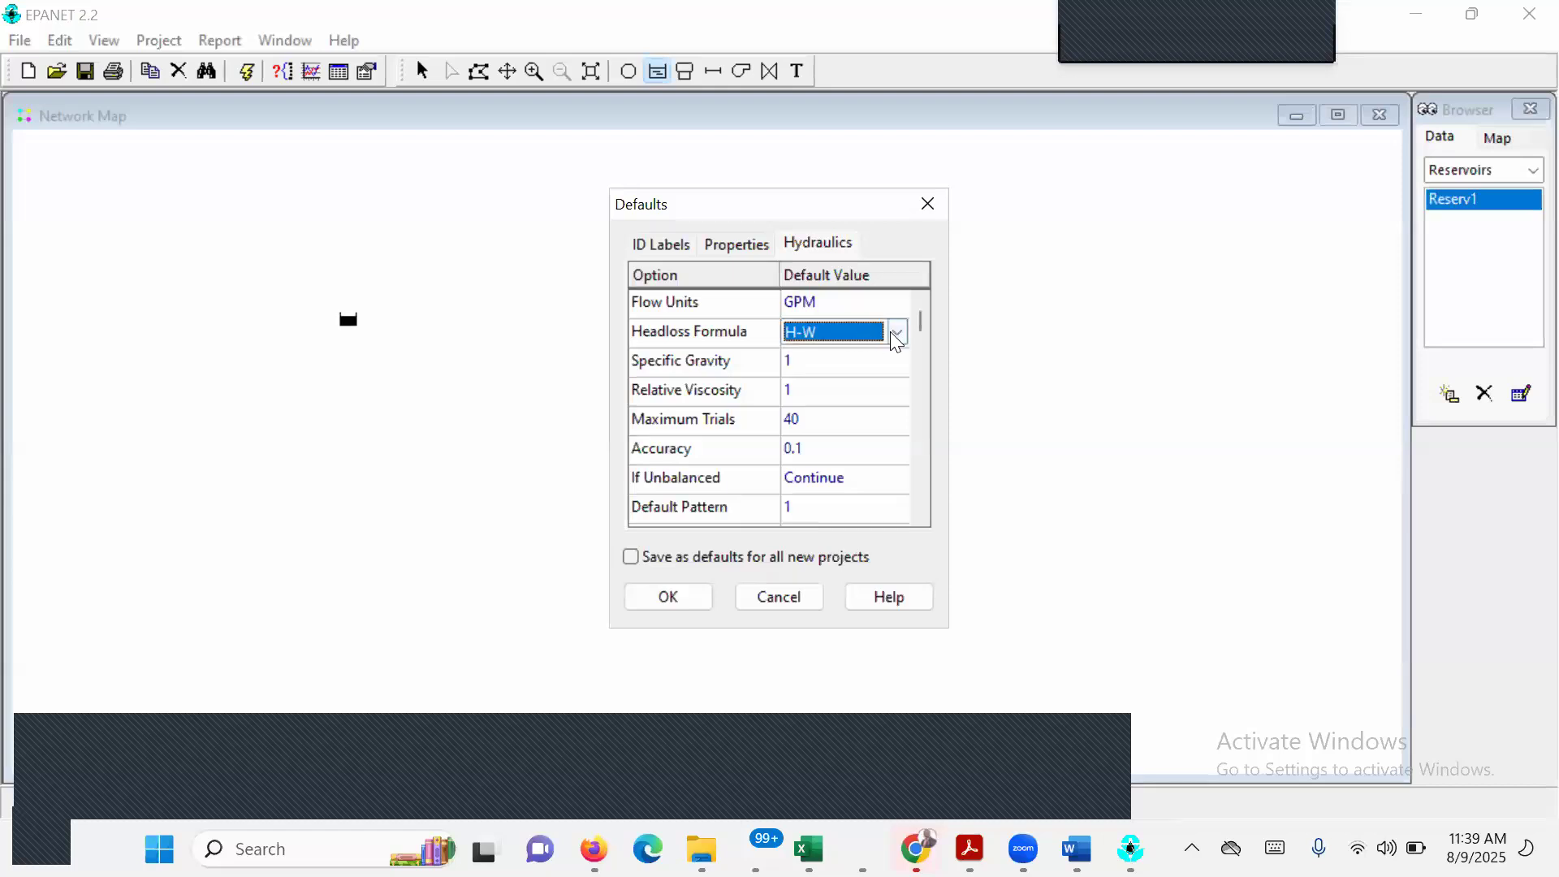
click(896, 333)
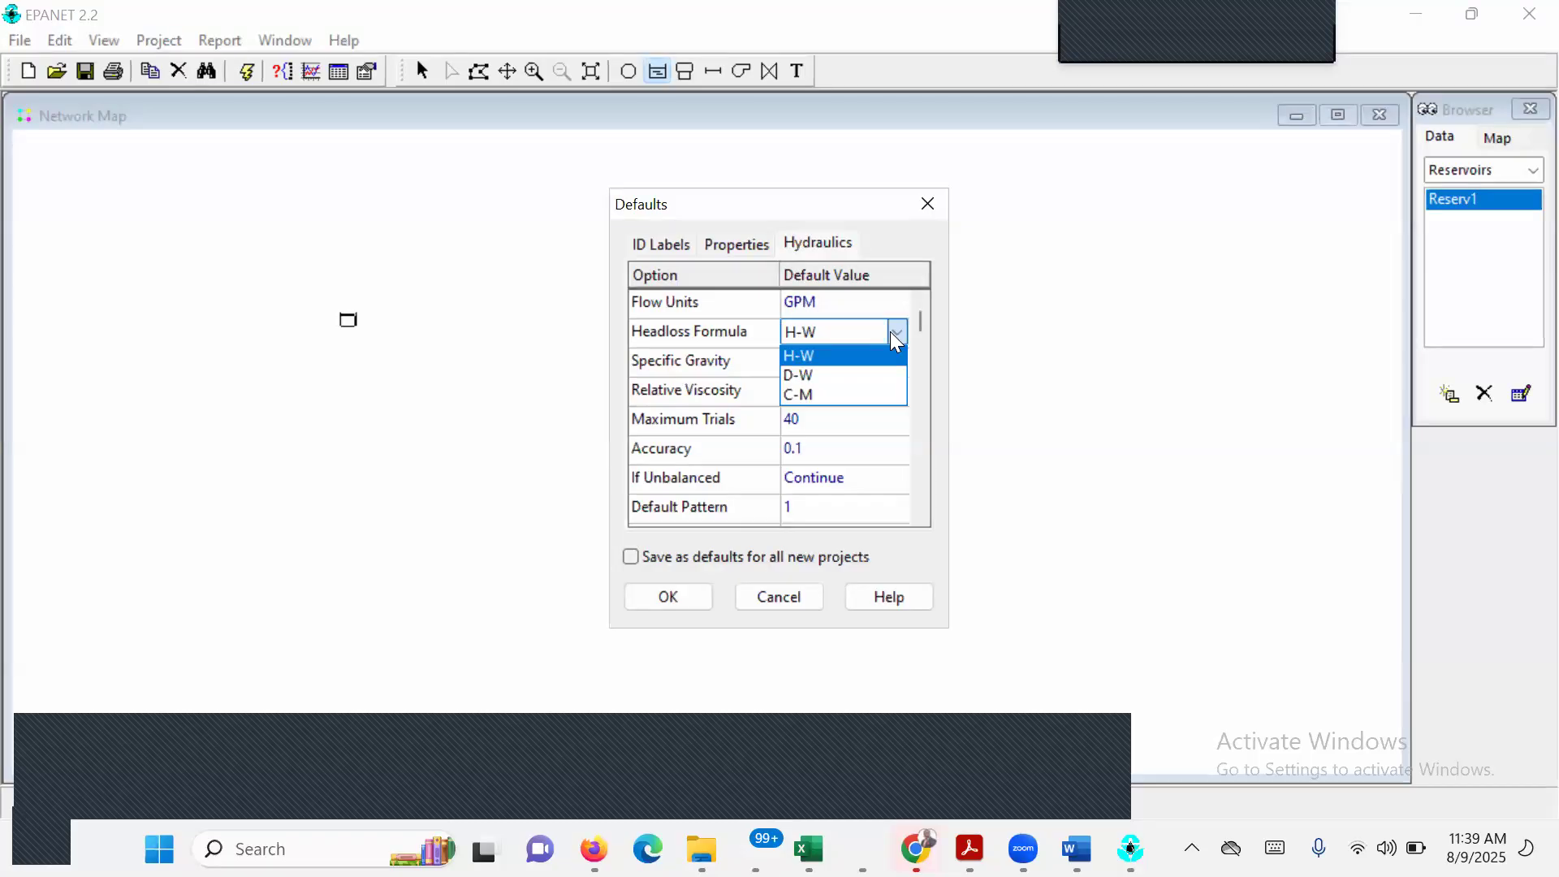
click(846, 358)
click(921, 518)
click(921, 518)
click(920, 519)
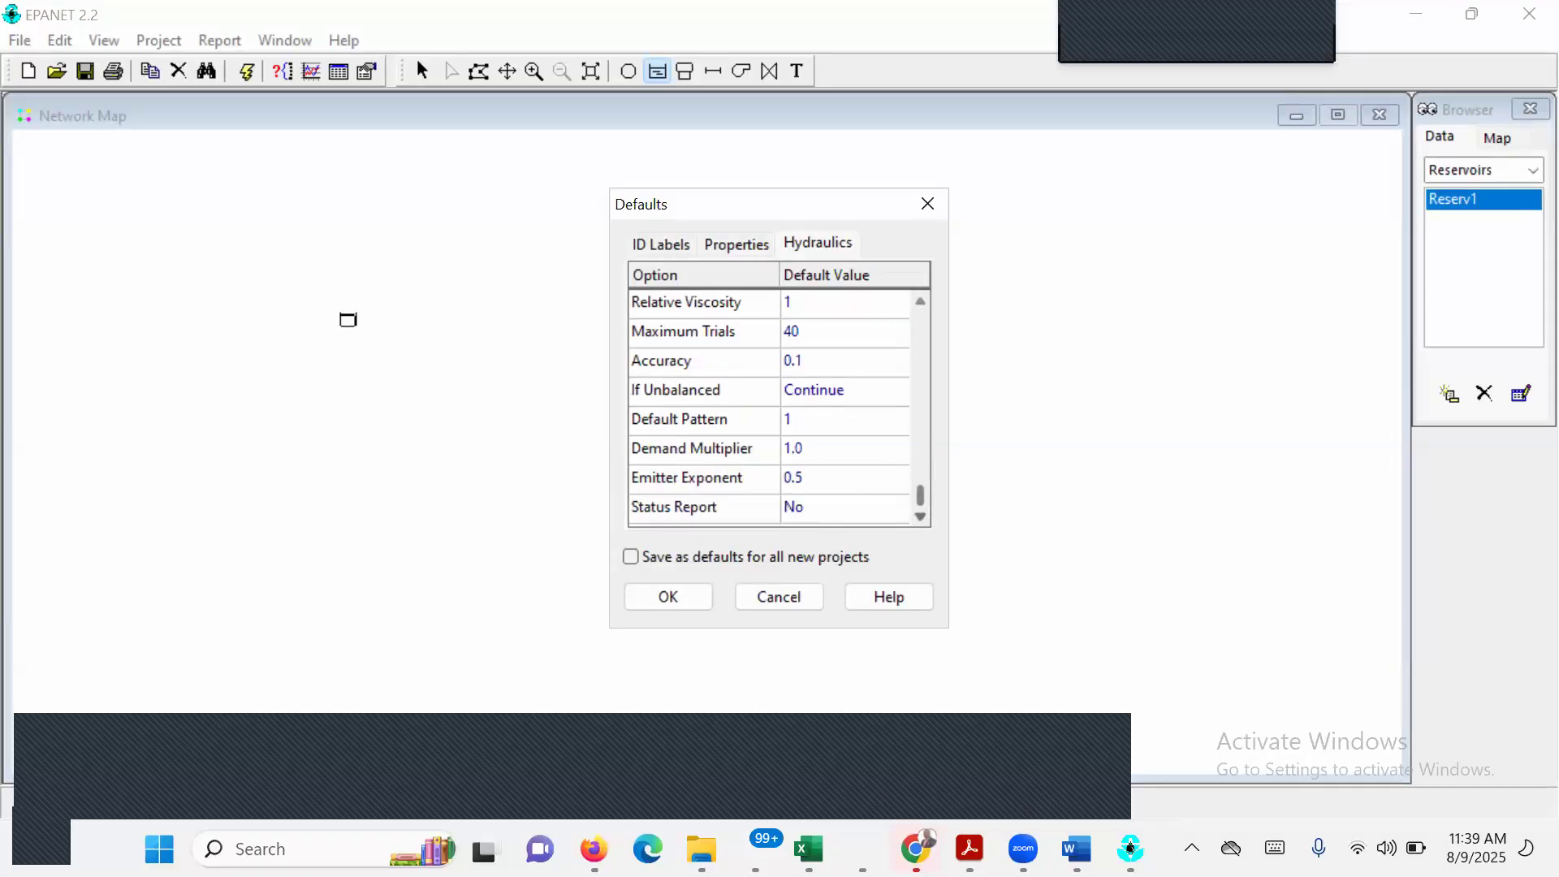
Recheck the project setup instructions in EPANET EXECISE 1.pdf, and accept the project defaults in EPANET.
click(1076, 849)
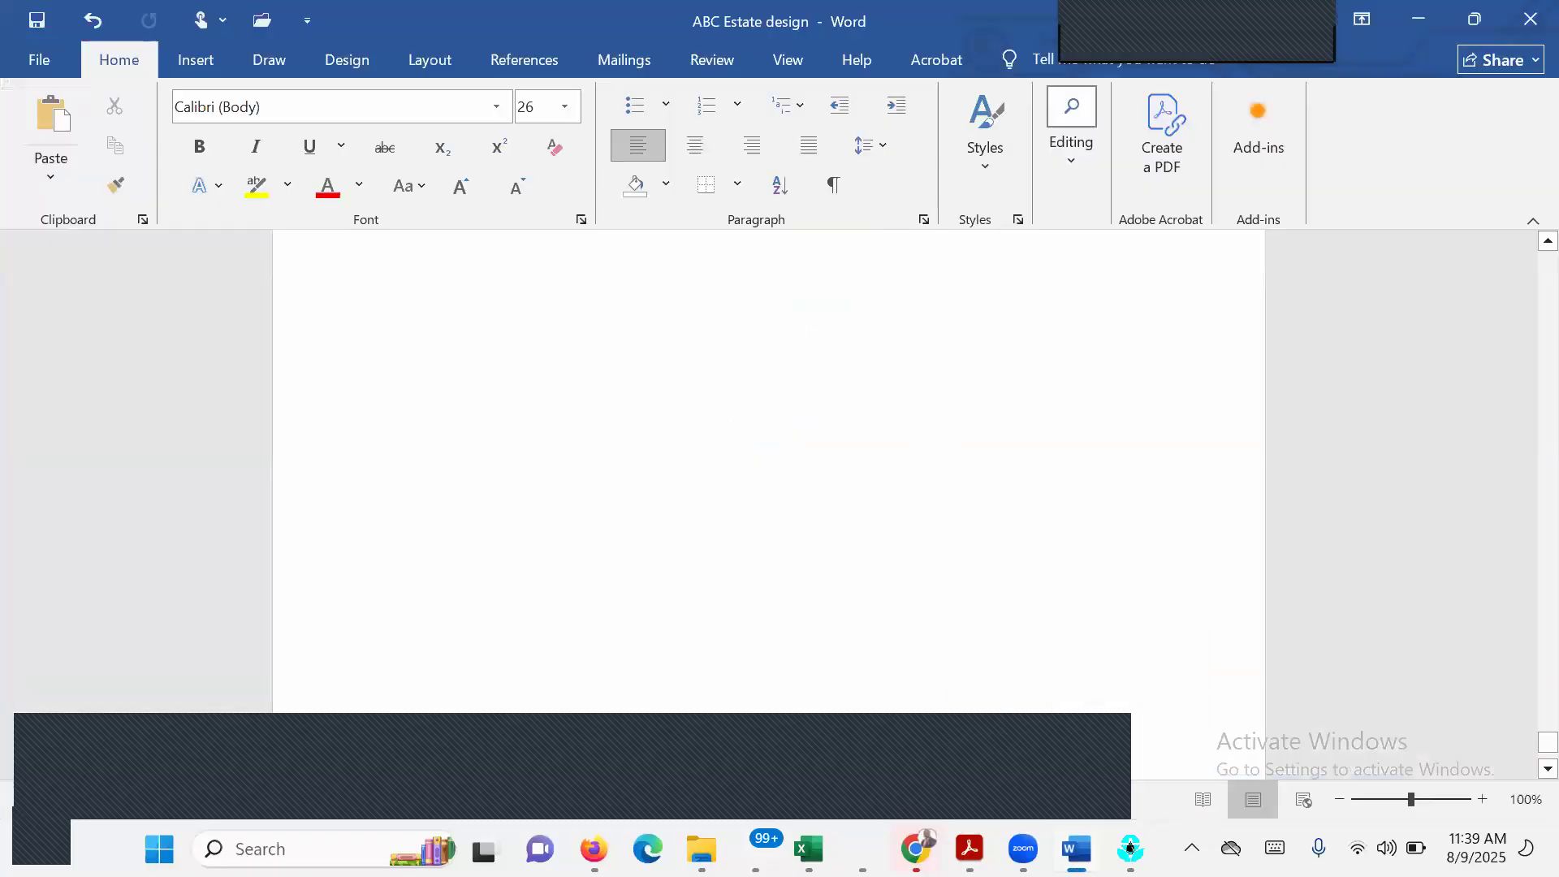
mouse_move(970, 848)
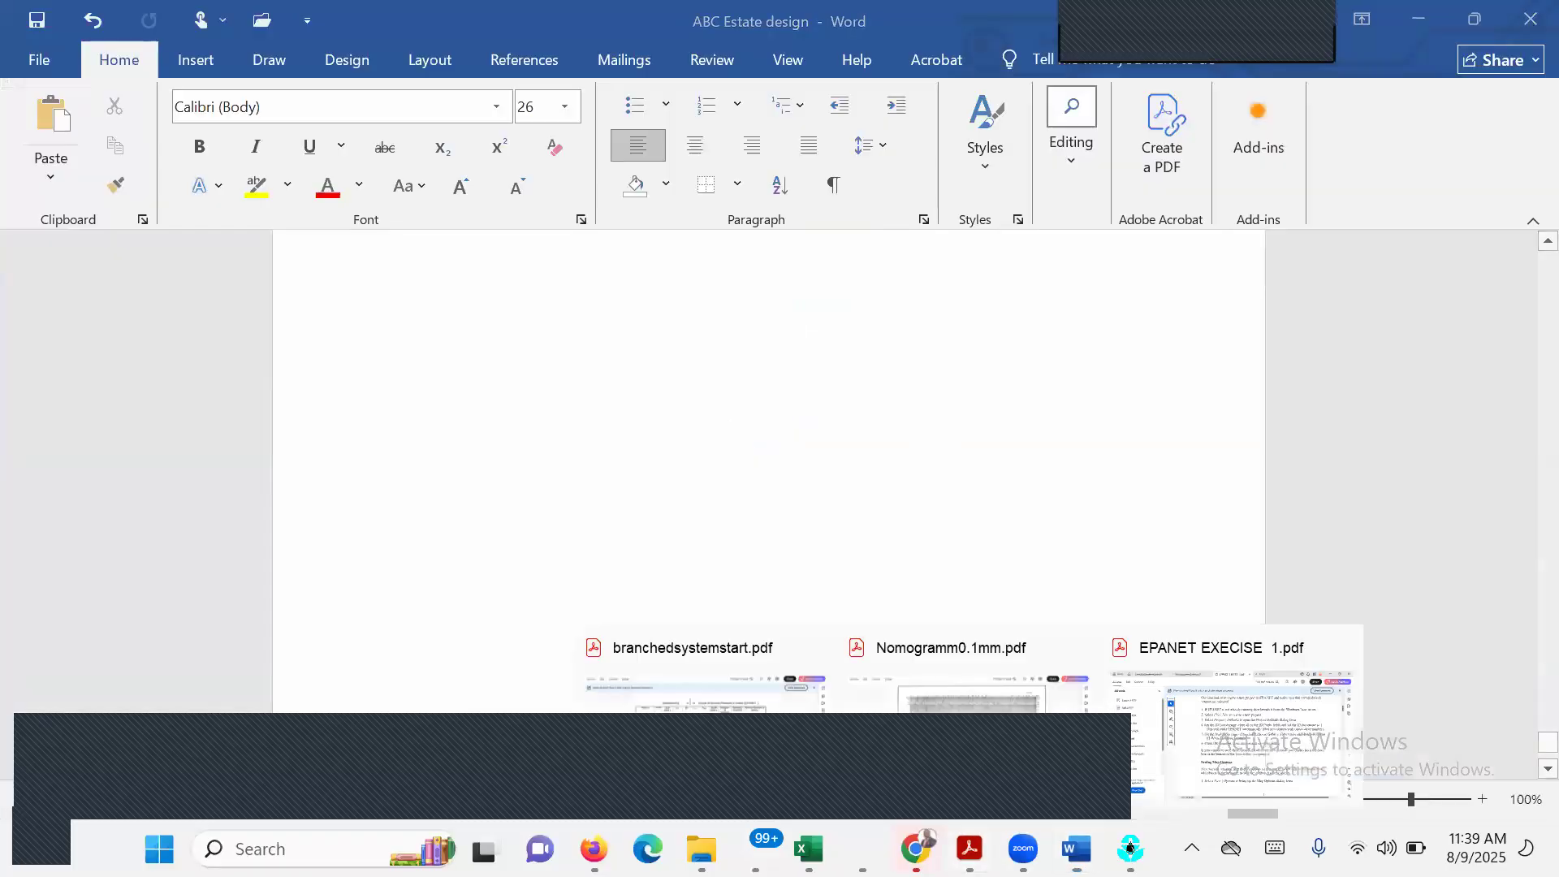
click(1249, 741)
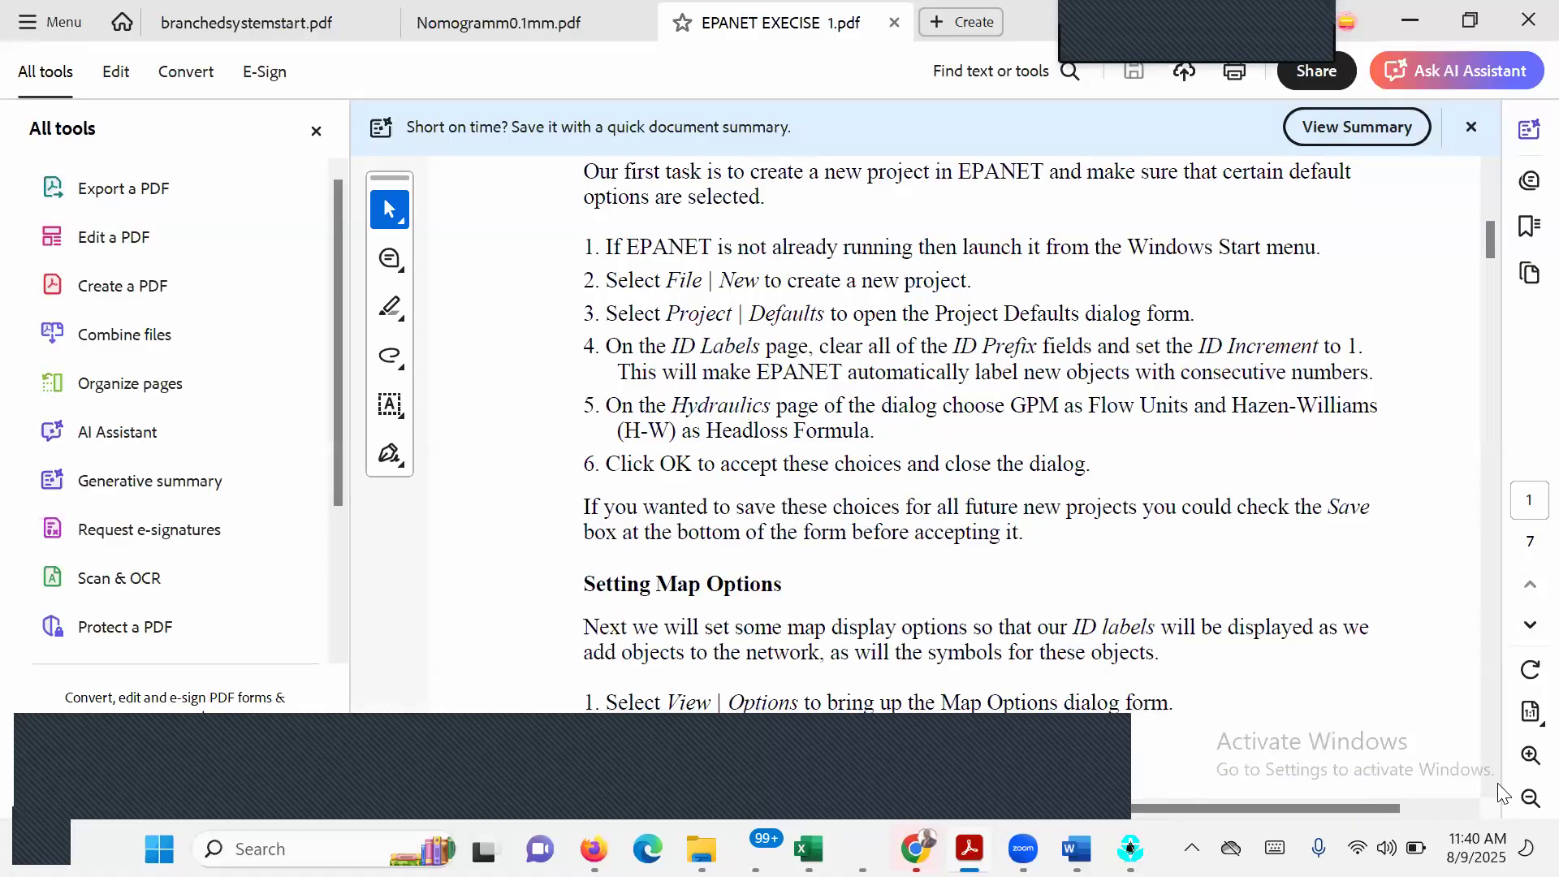
scroll(1356, 807, down, 1)
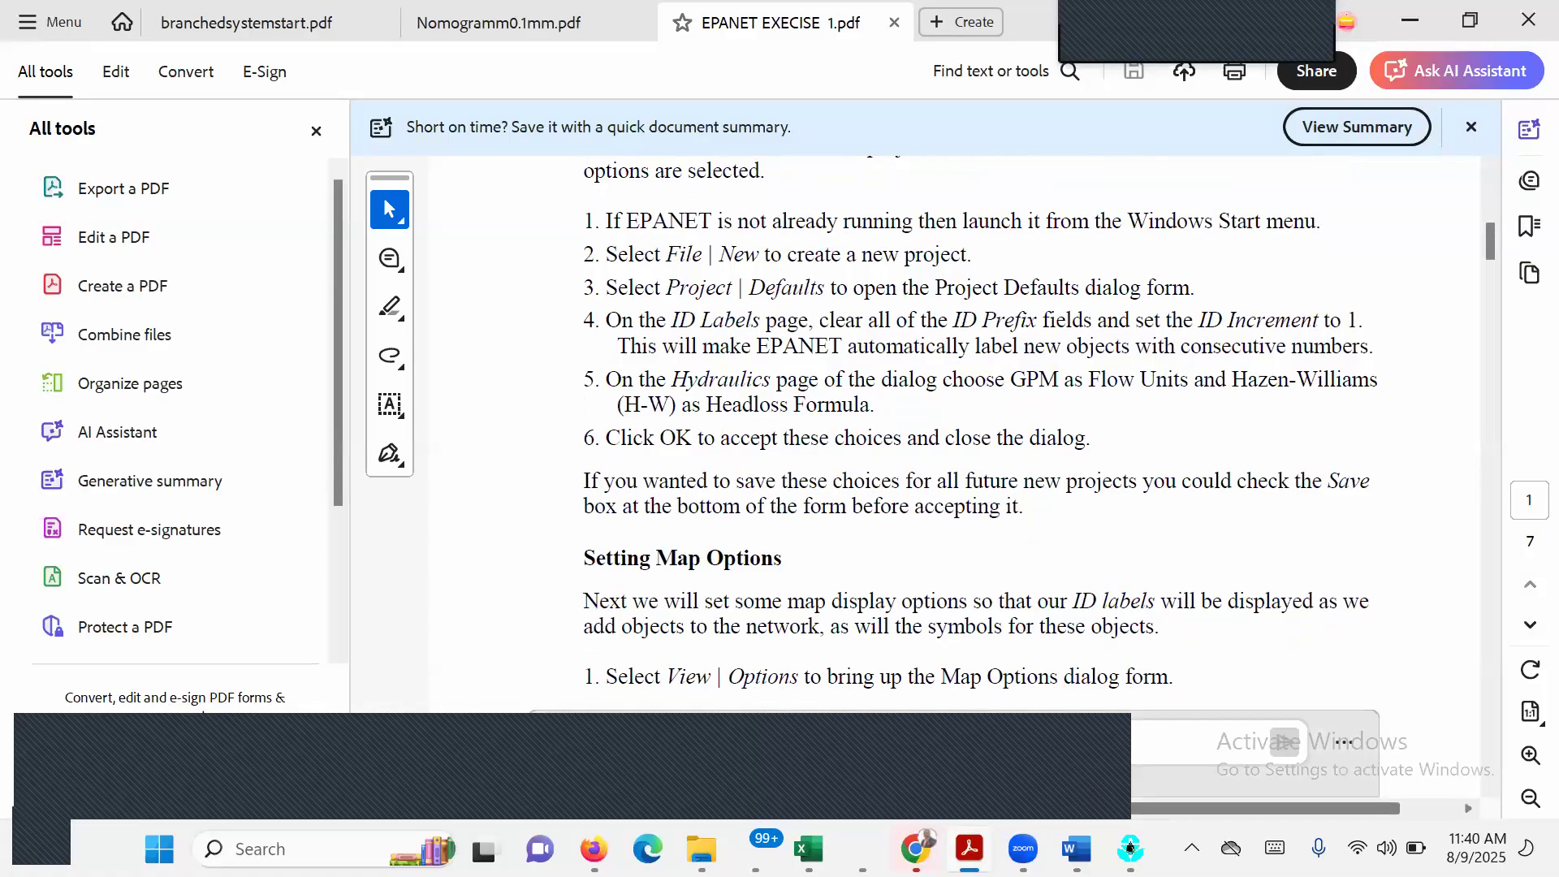
mouse_move(1129, 848)
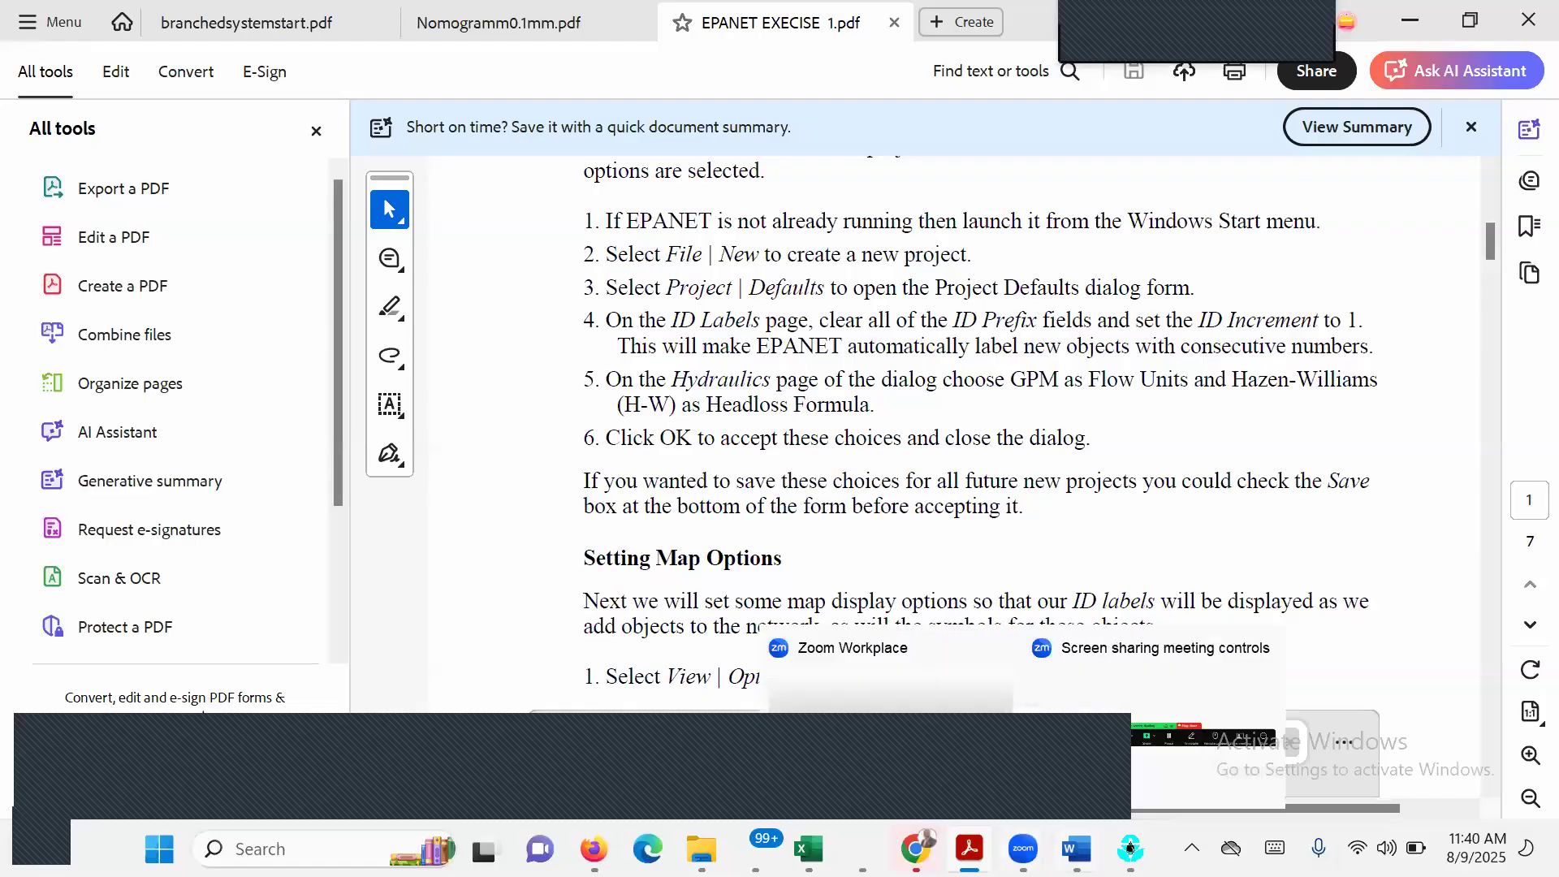
click(1130, 848)
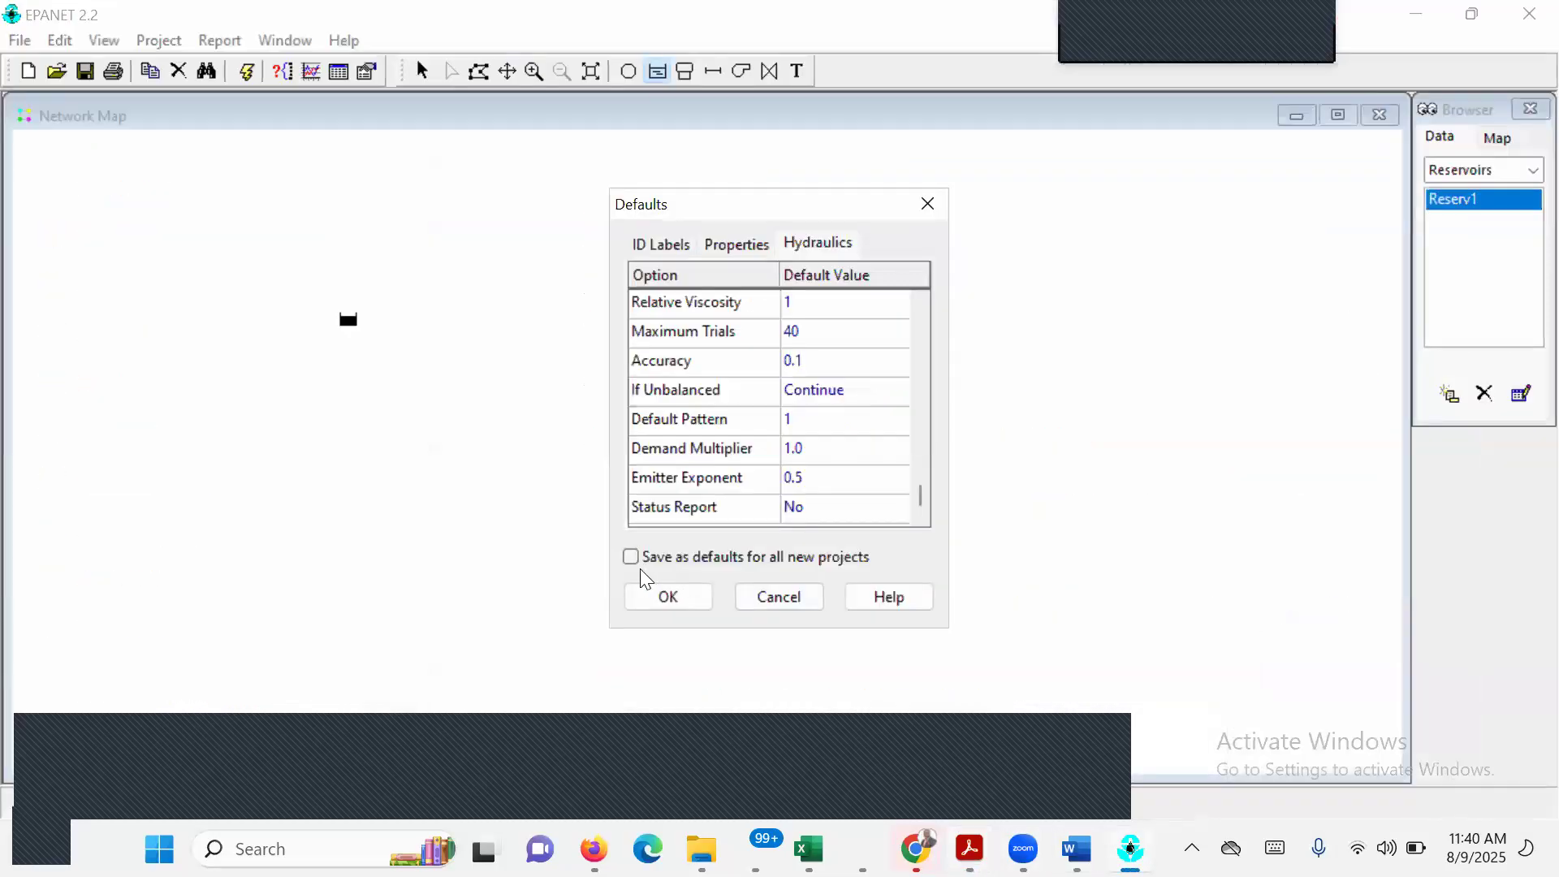
click(668, 596)
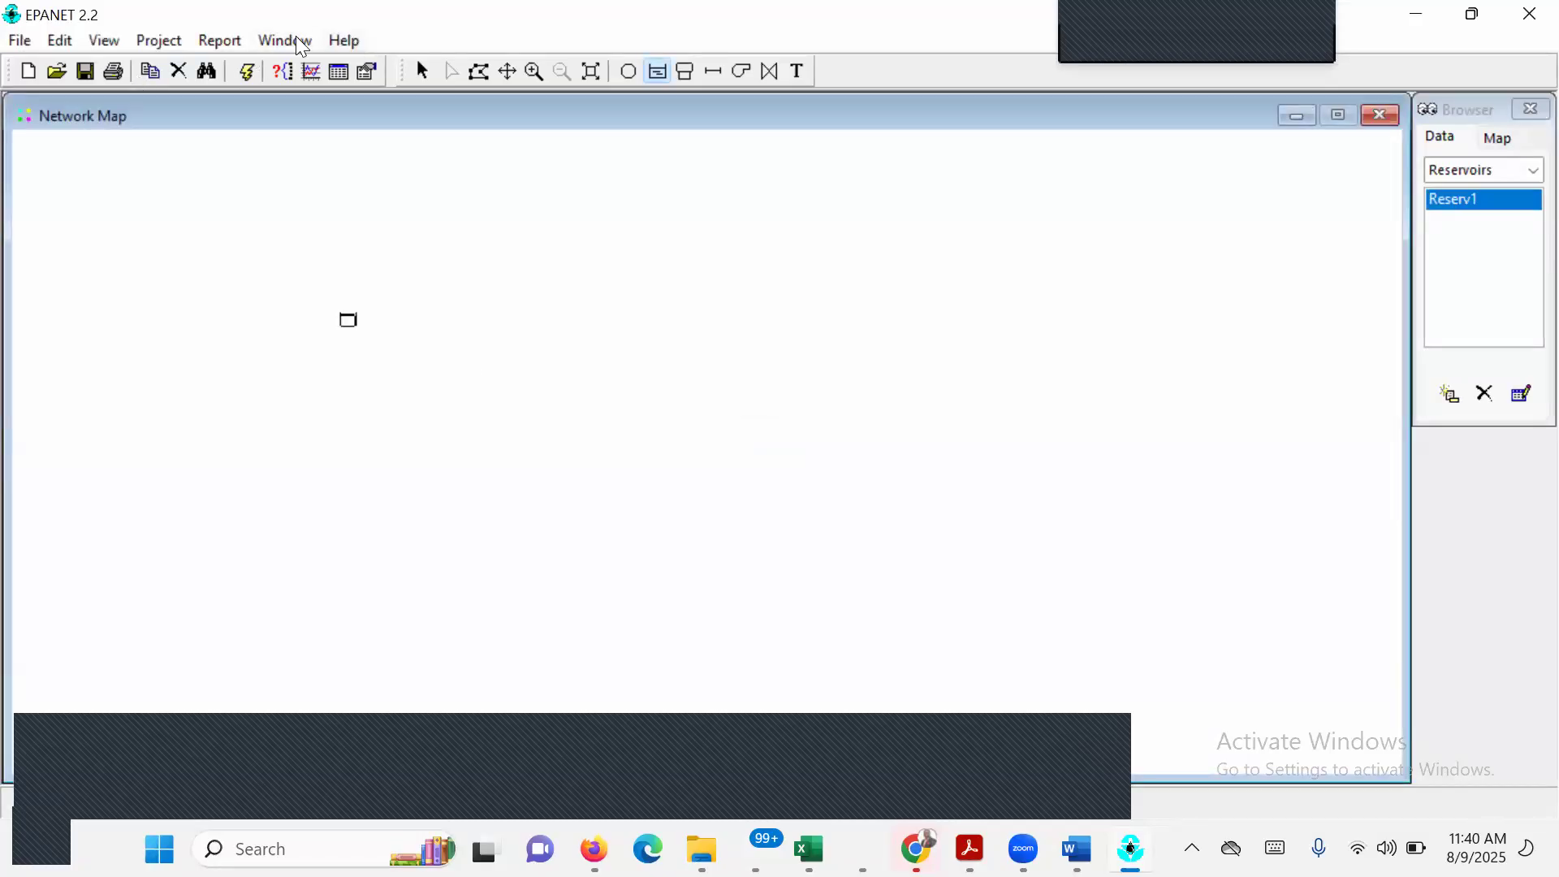
click(113, 39)
mouse_move(215, 41)
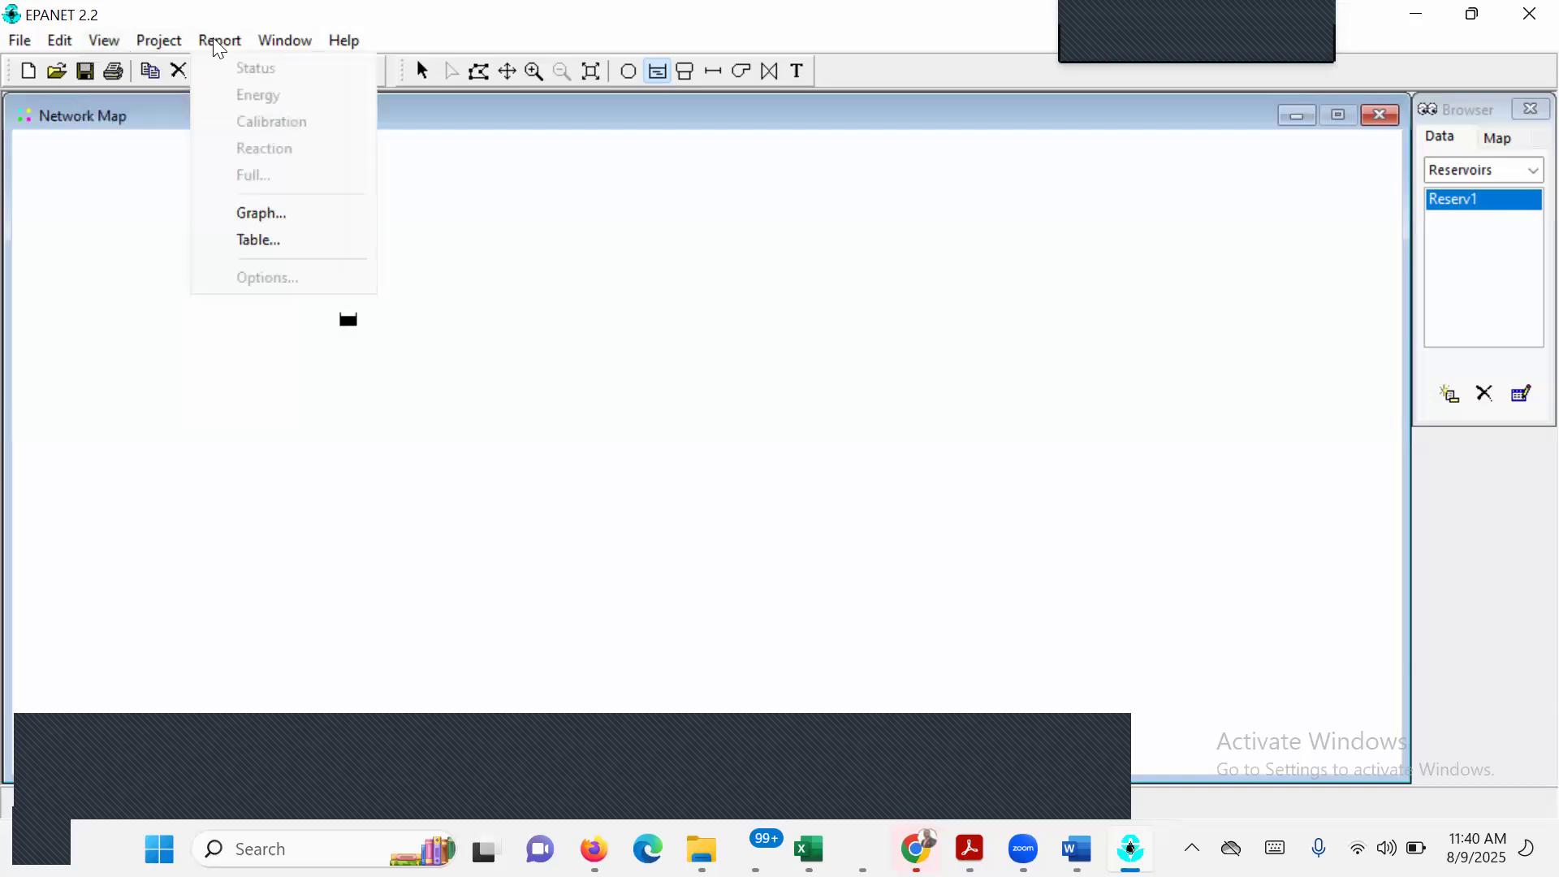
mouse_move(281, 39)
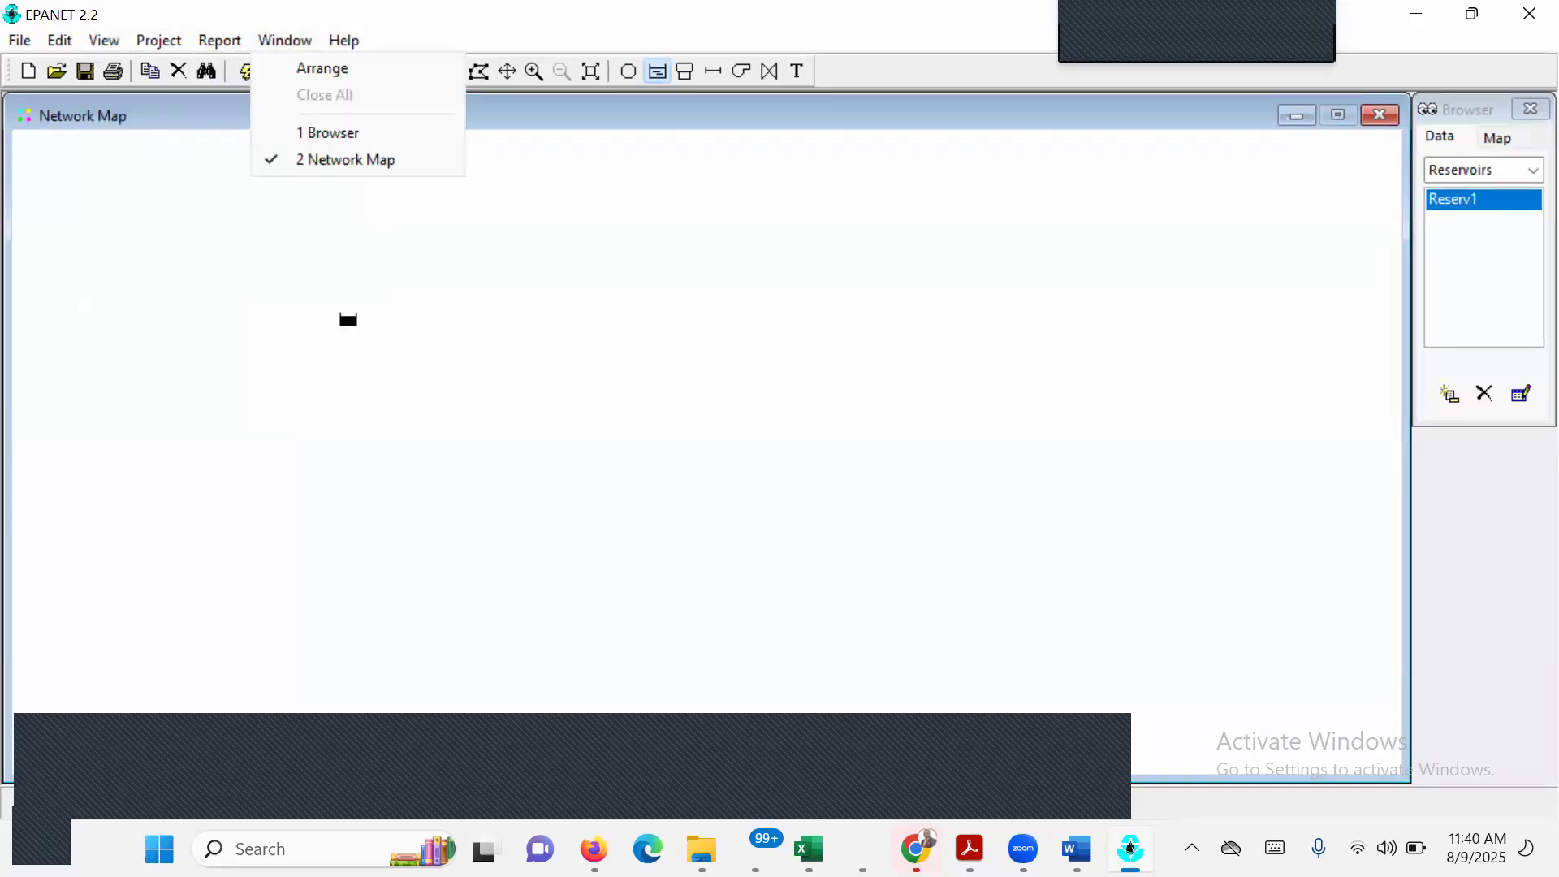
Switch to EPANET EXECISE 1.pdf and read the Setting Map Options instructions on notation and symbols.
click(969, 848)
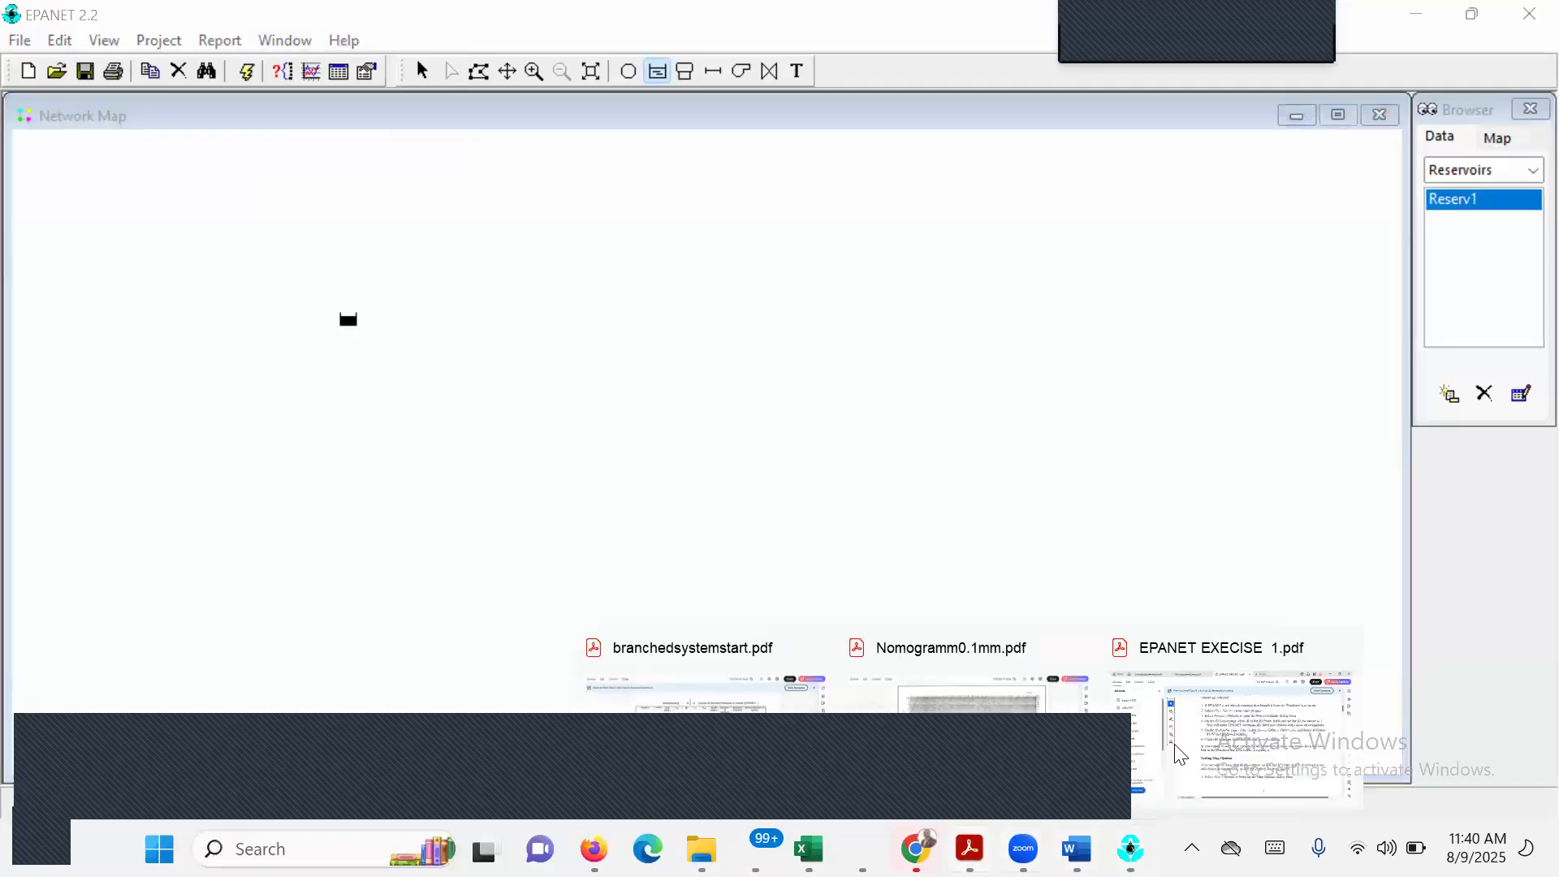
click(1233, 742)
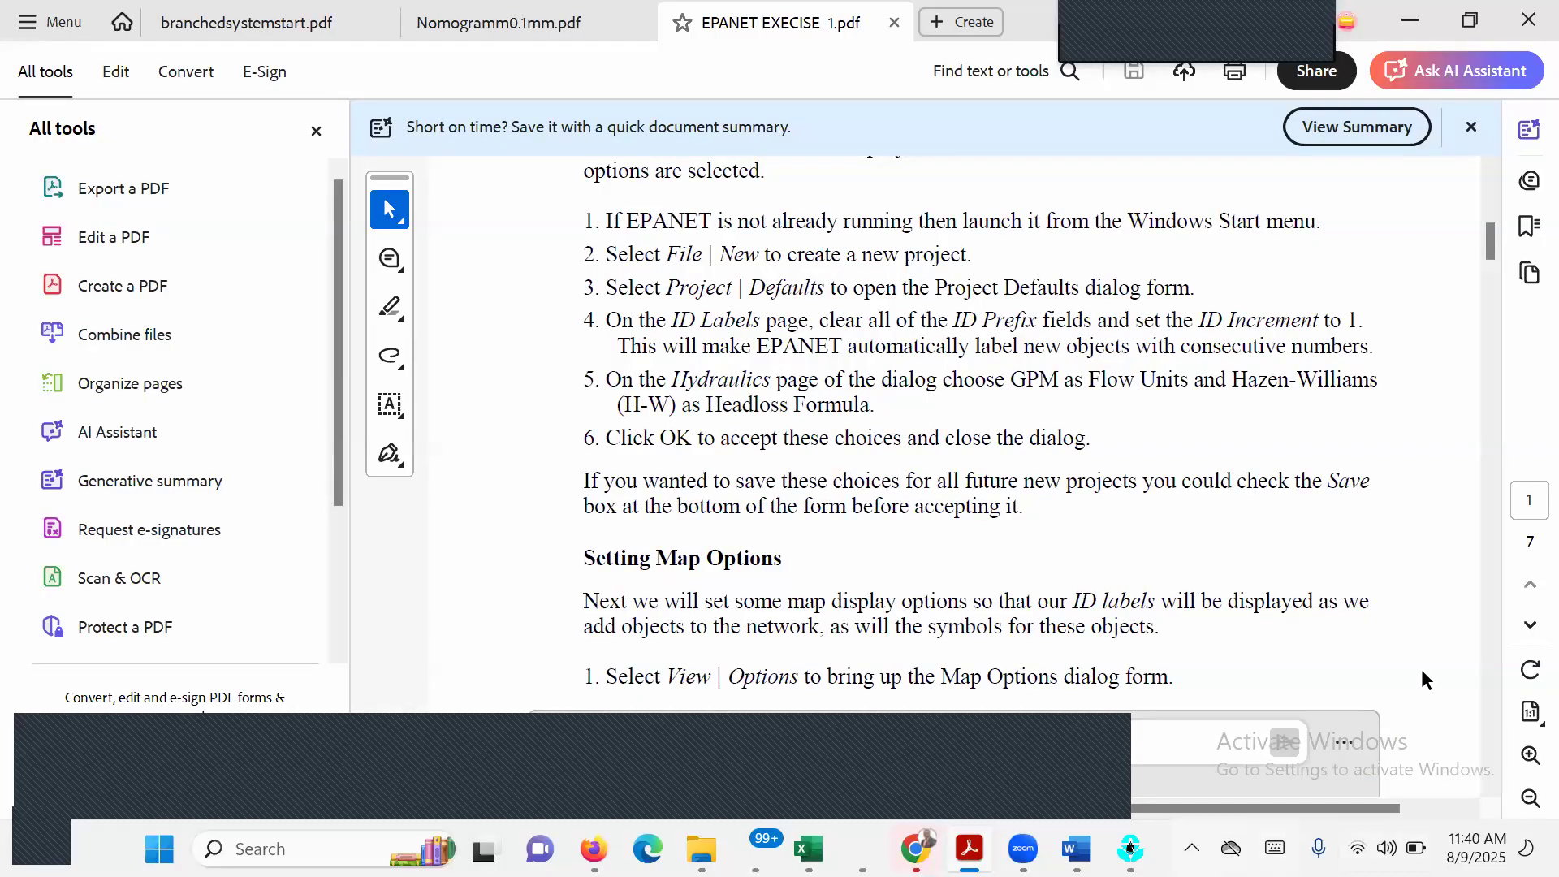
click(1489, 787)
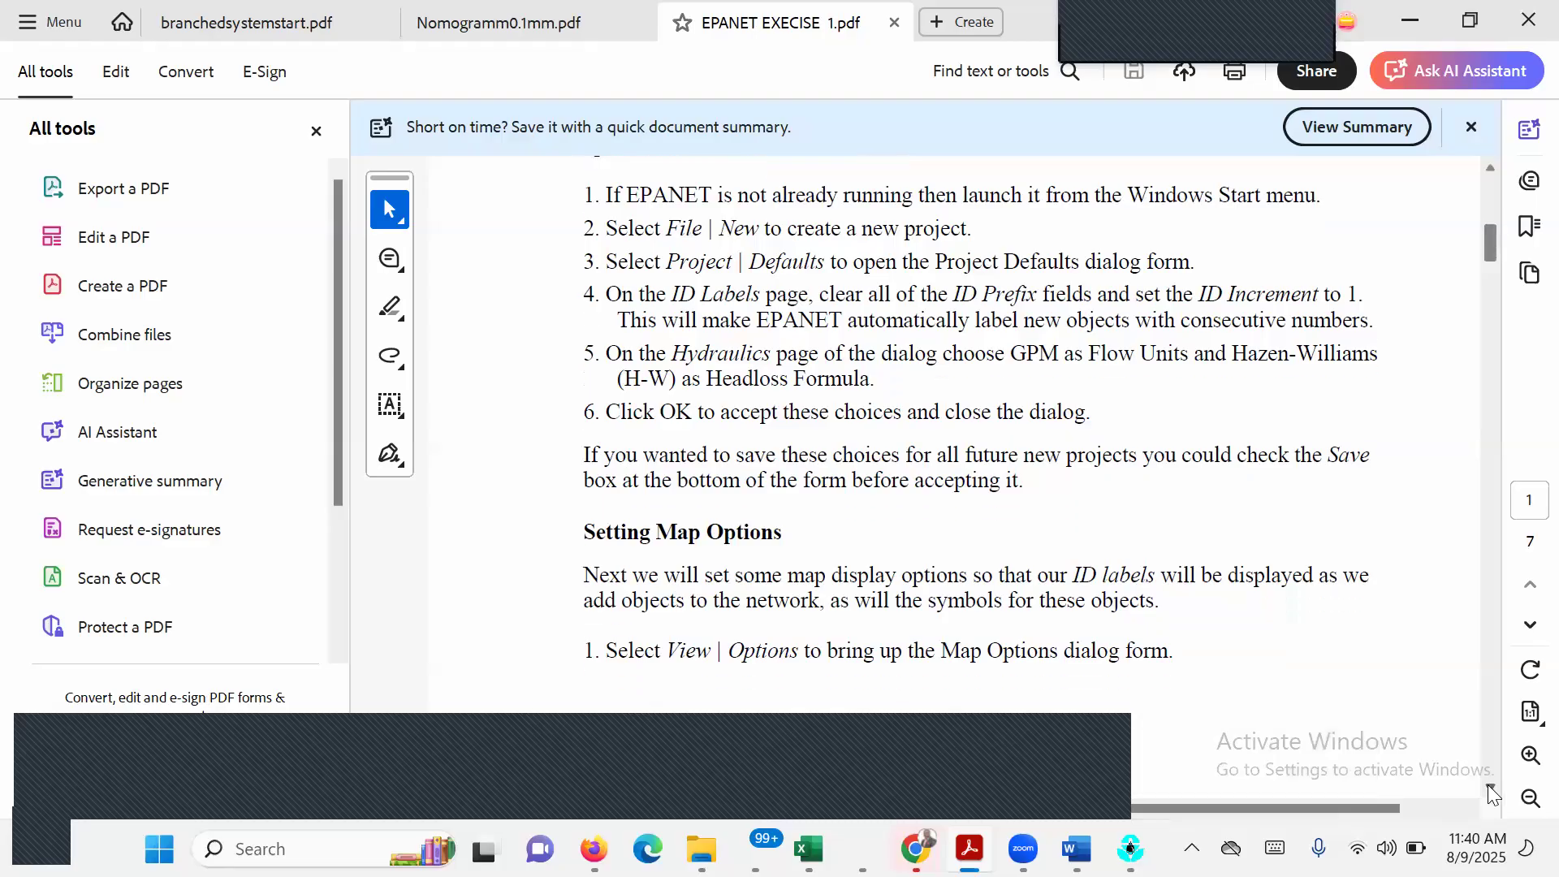
click(1491, 788)
click(1490, 787)
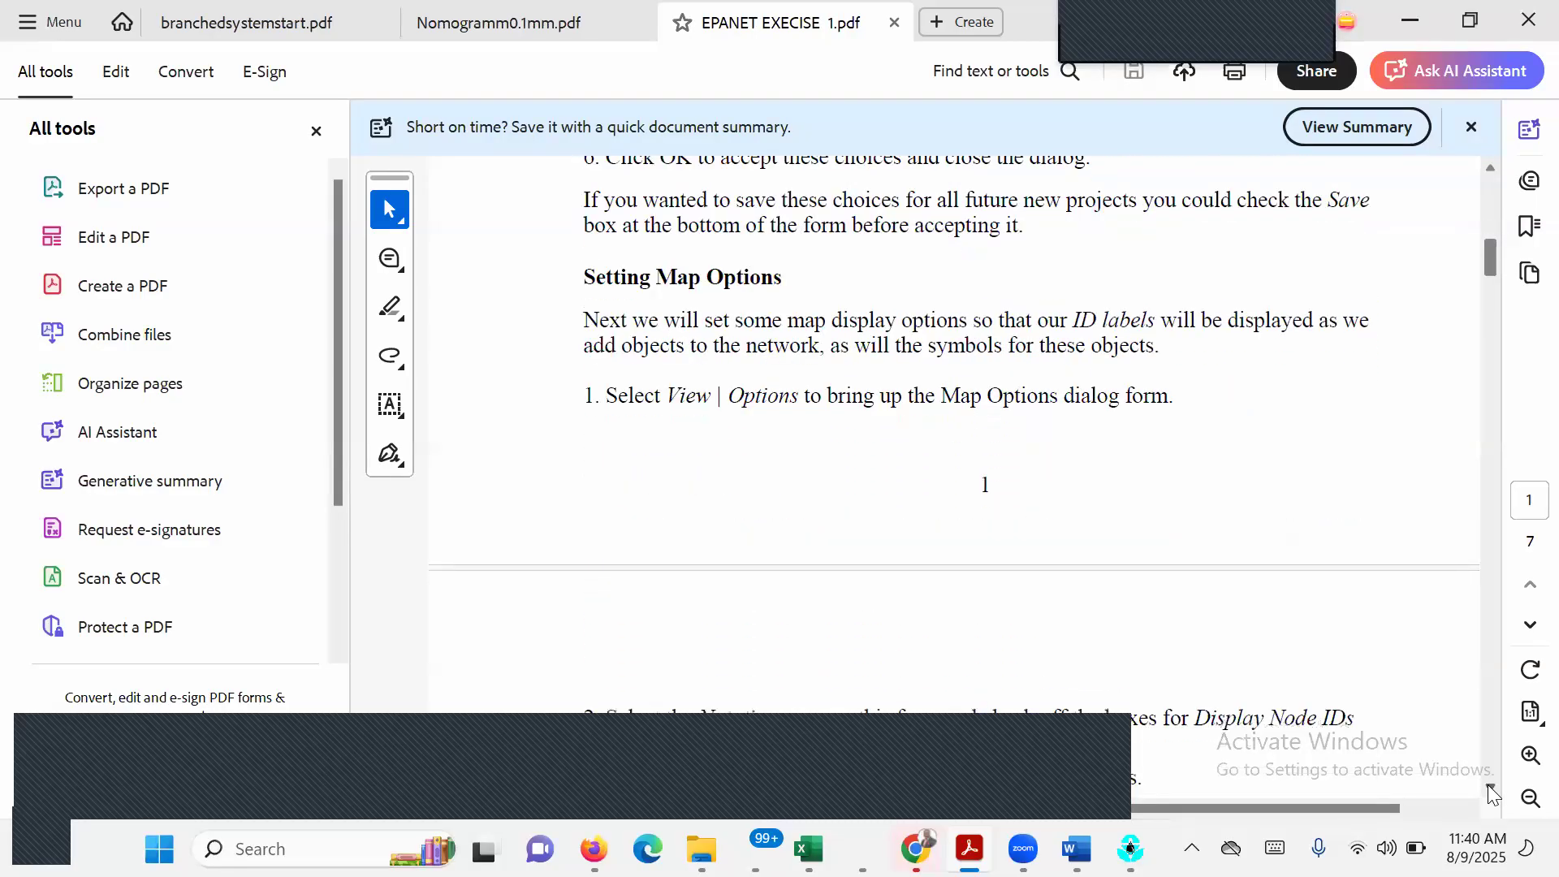
click(1491, 789)
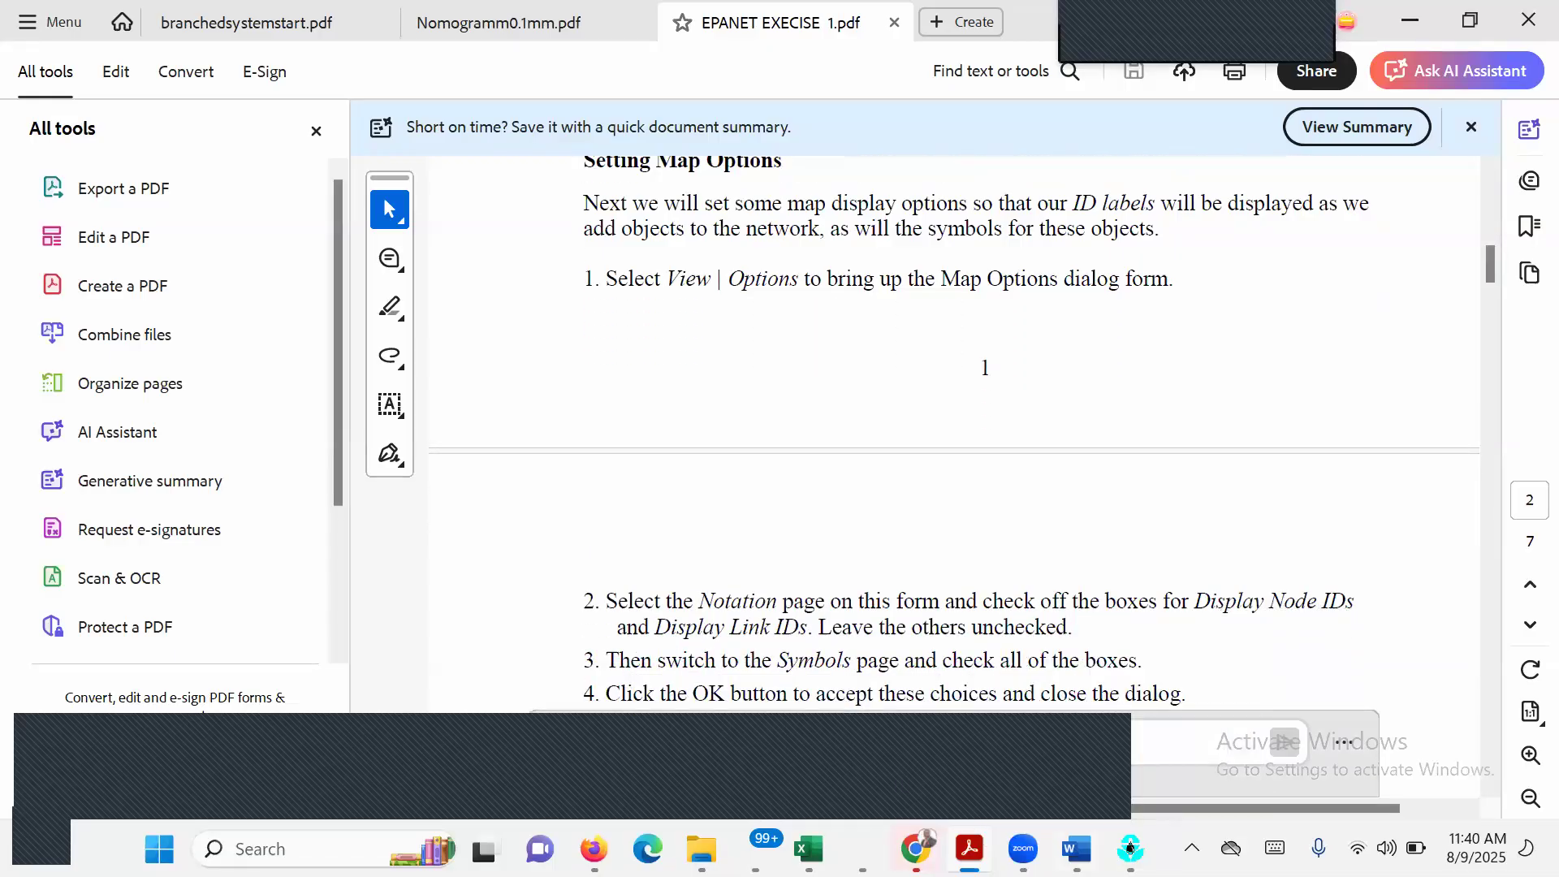
Switch back to EPANET and increase the node size and link size in the map options.
click(1130, 849)
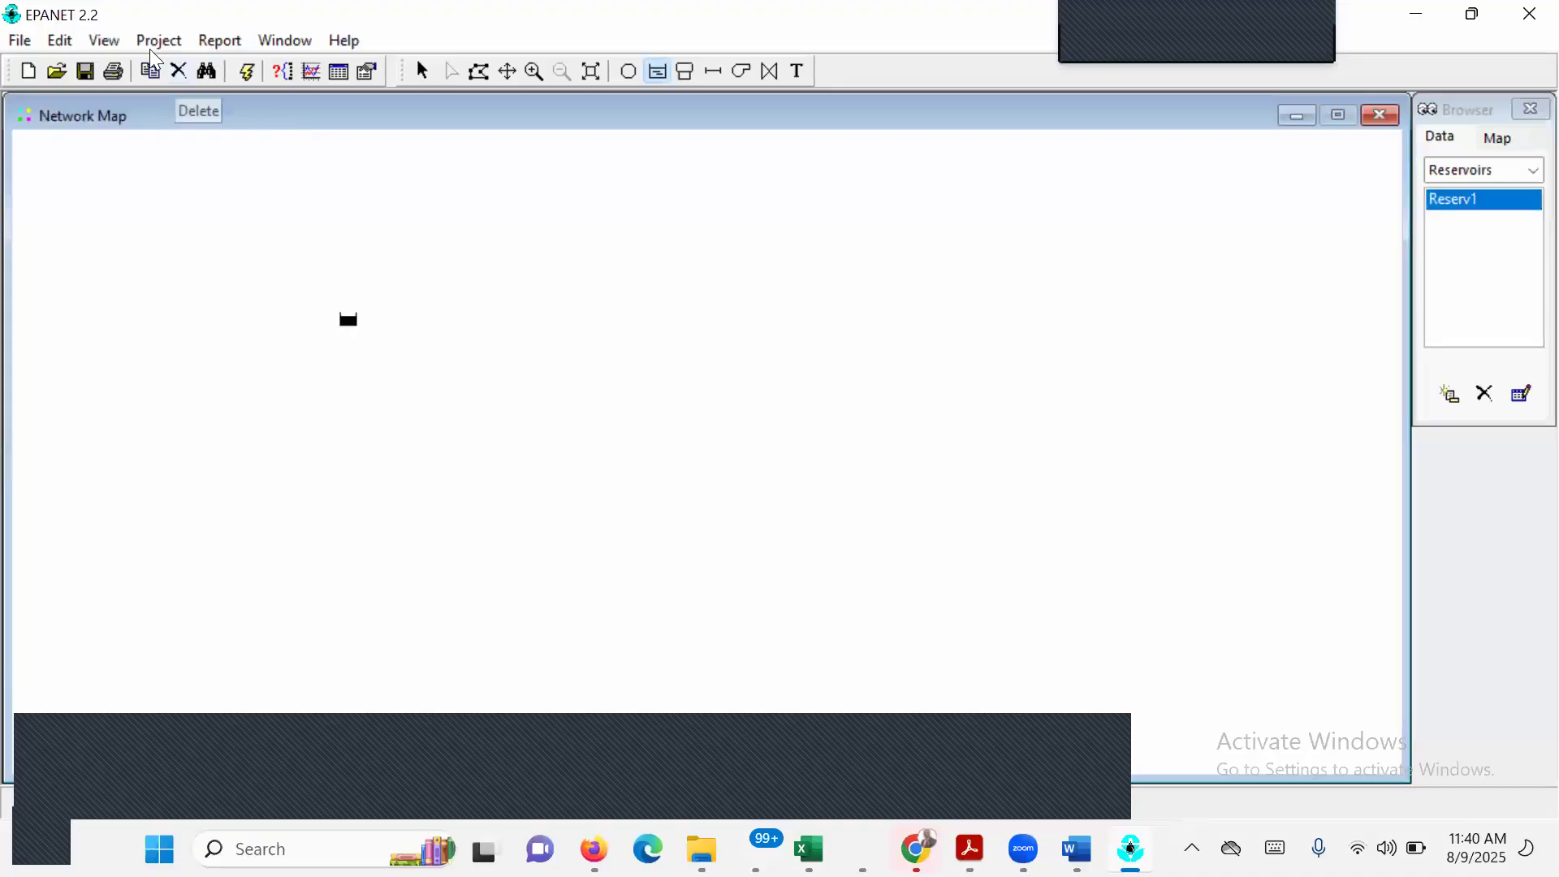
click(114, 40)
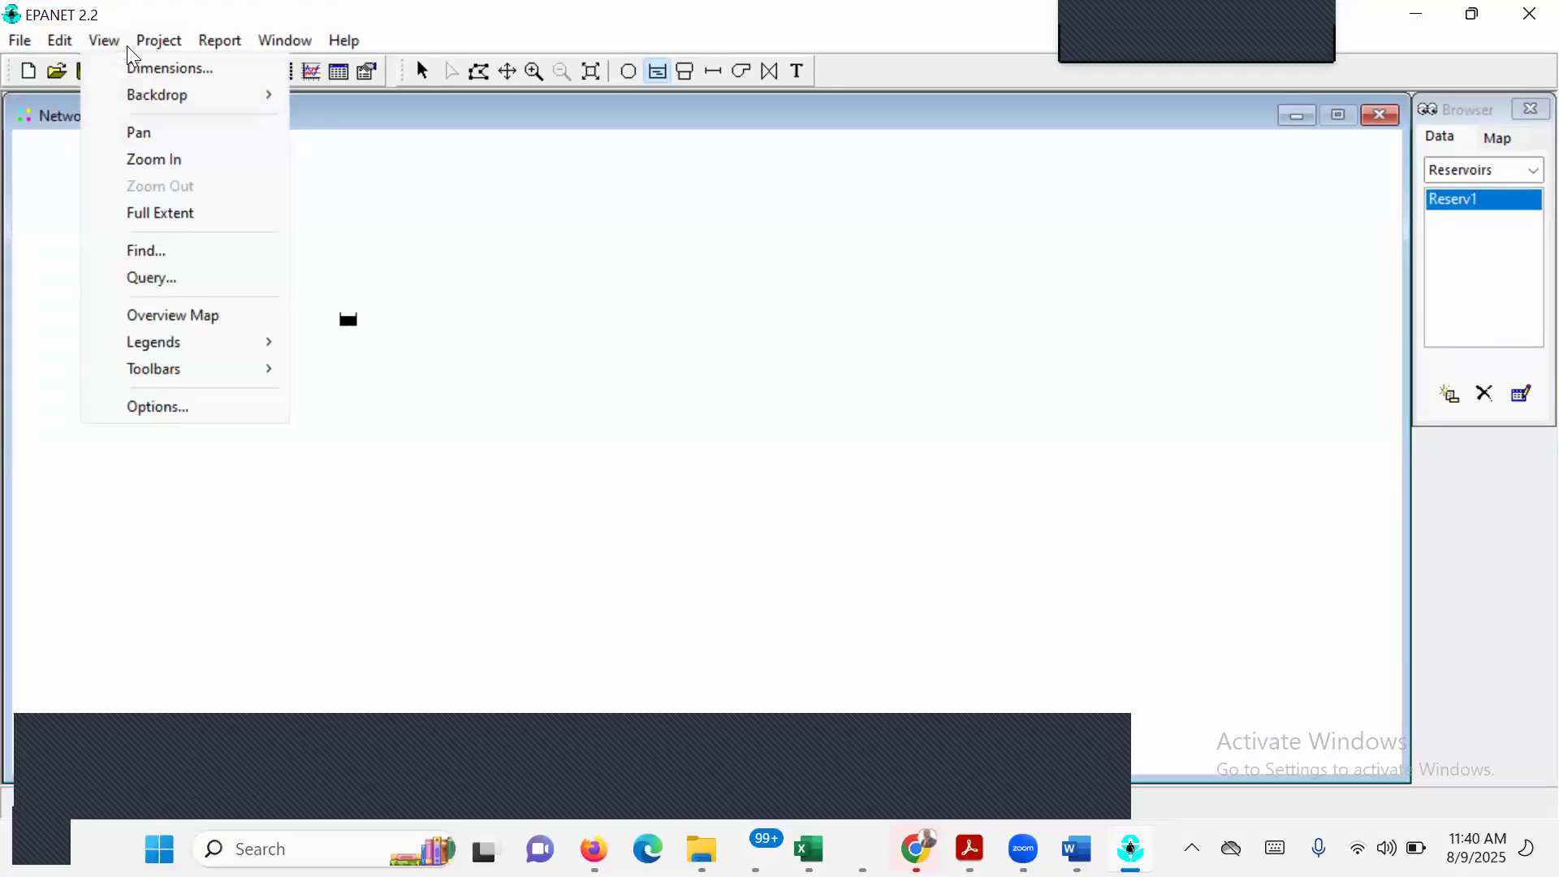
mouse_move(104, 46)
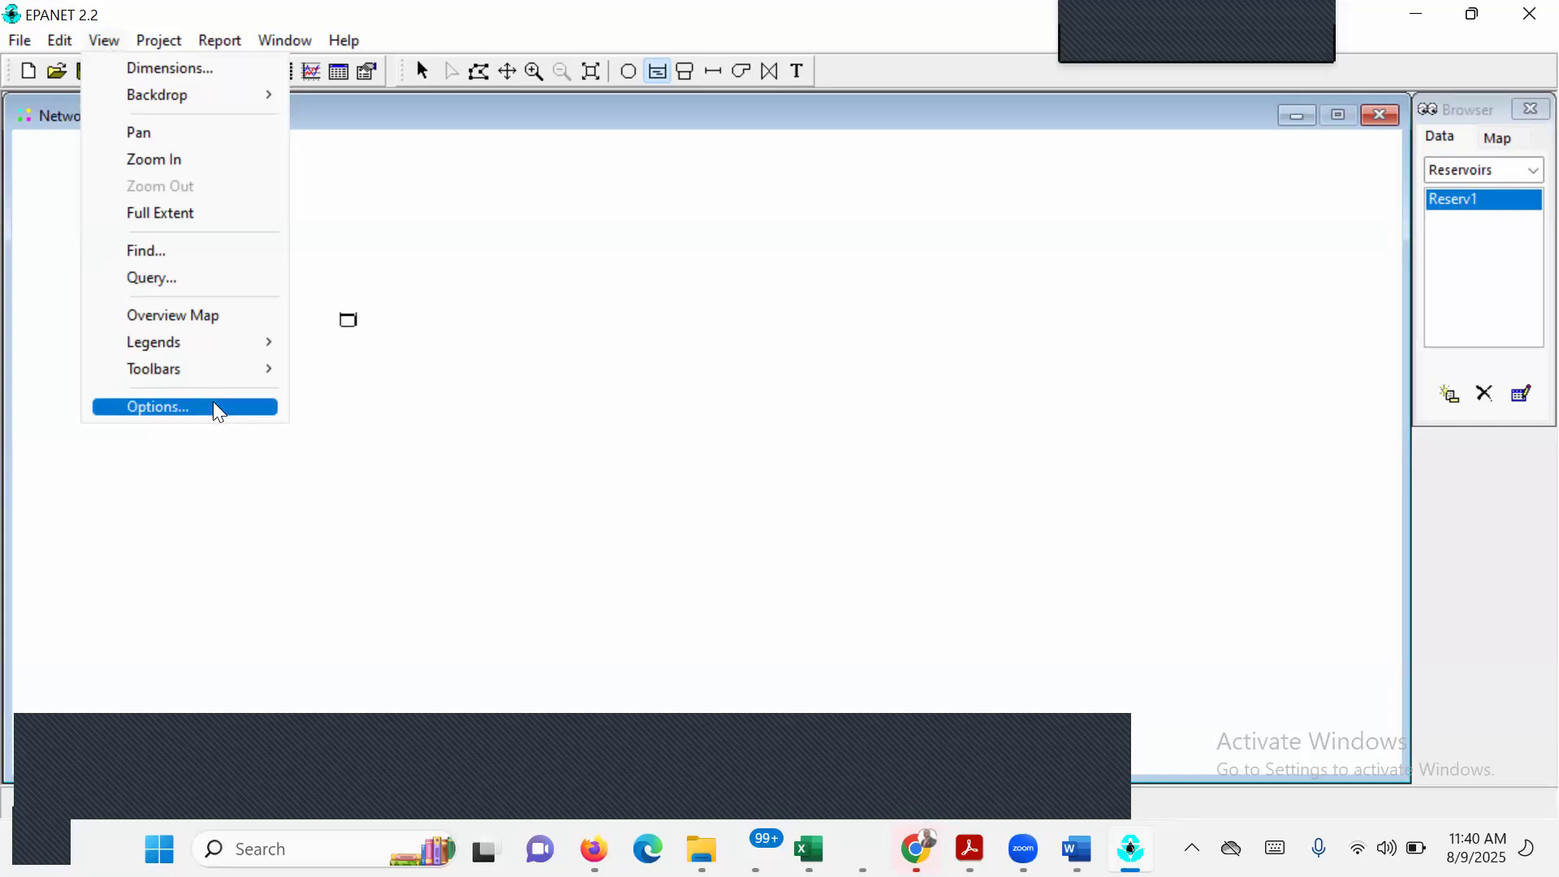
click(188, 408)
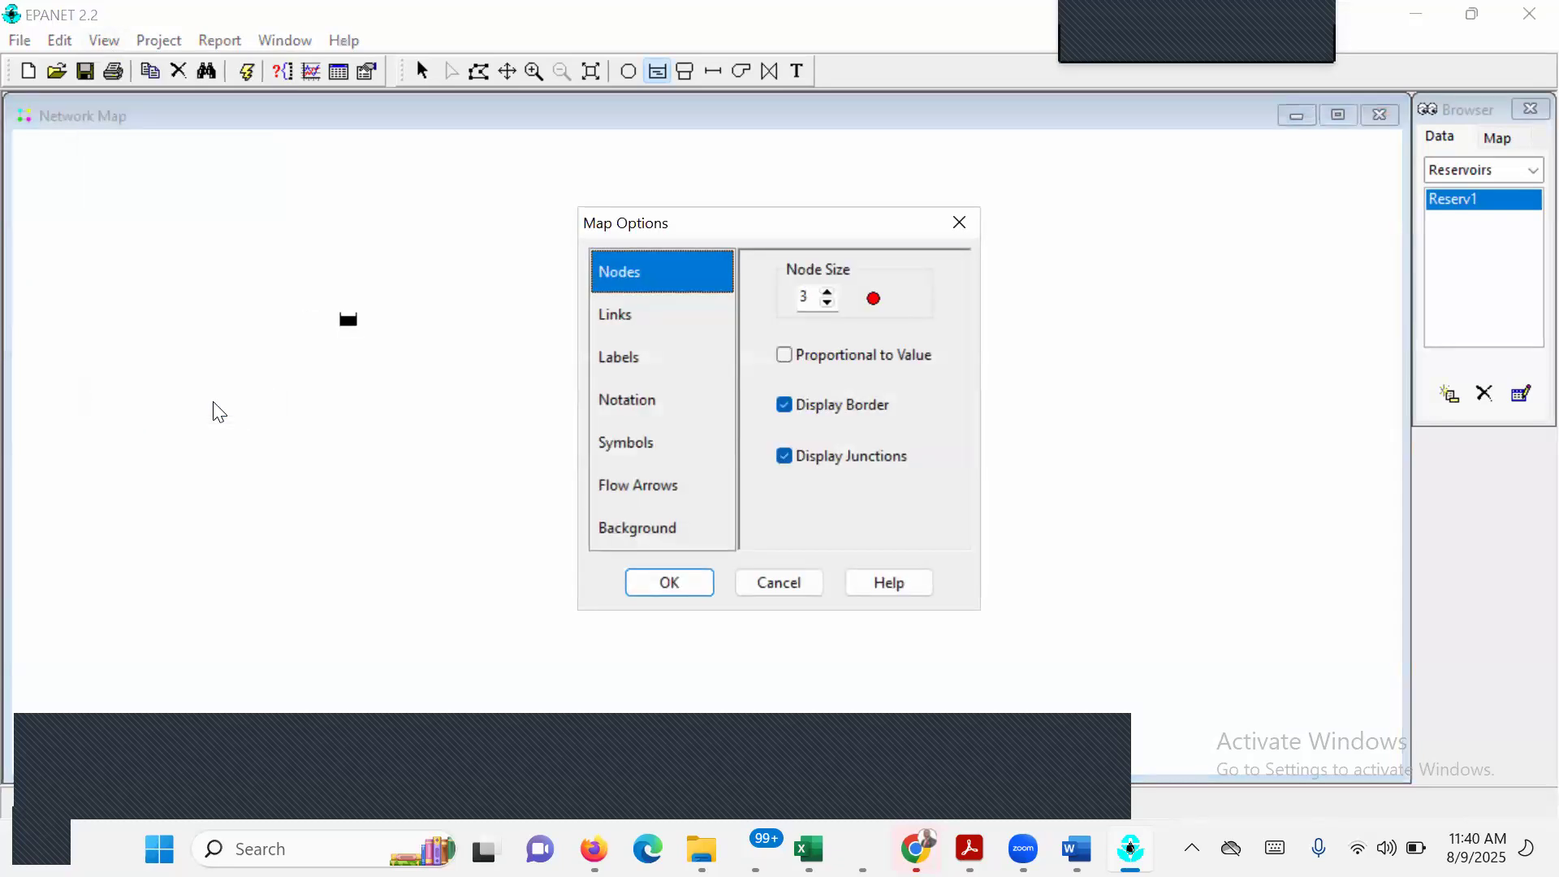
click(829, 293)
click(828, 294)
click(626, 321)
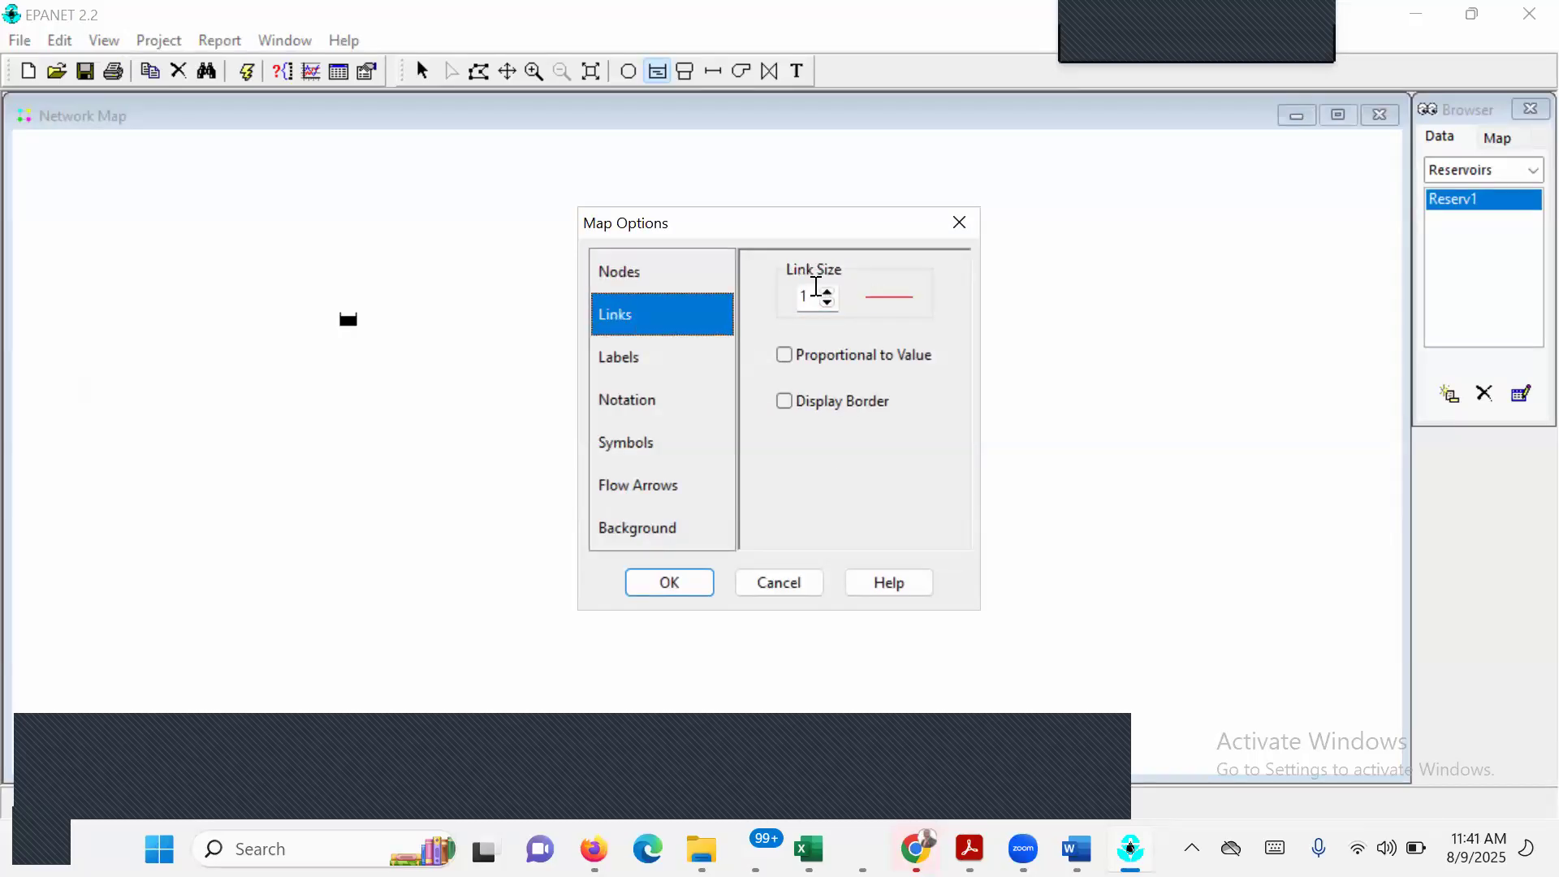
click(828, 290)
Turn on the display of node IDs, node values, link IDs and link values in the map notation options.
click(647, 358)
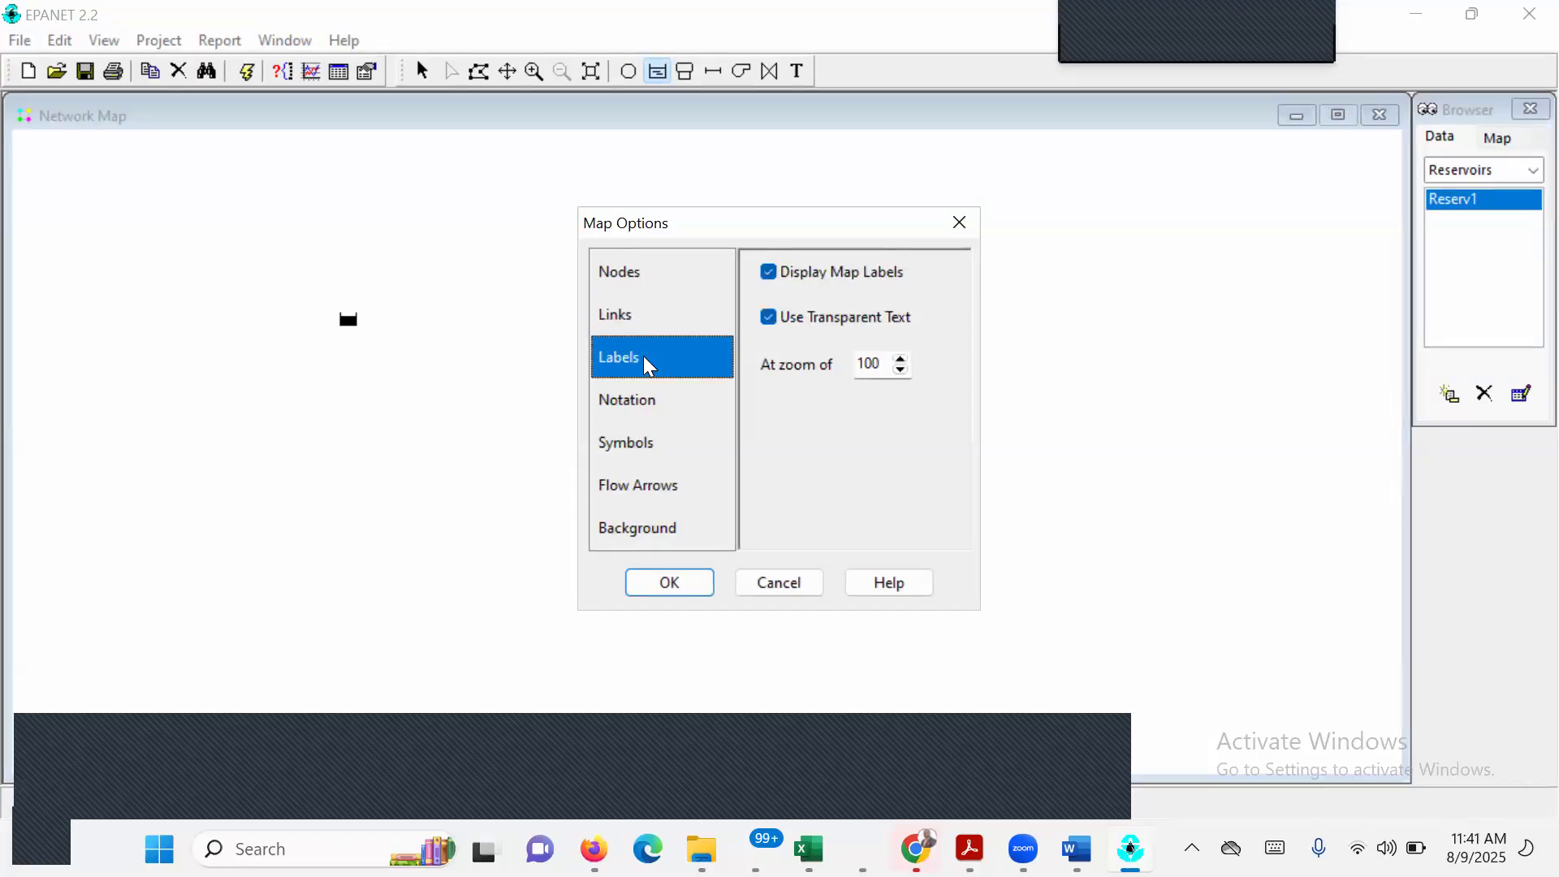
click(649, 406)
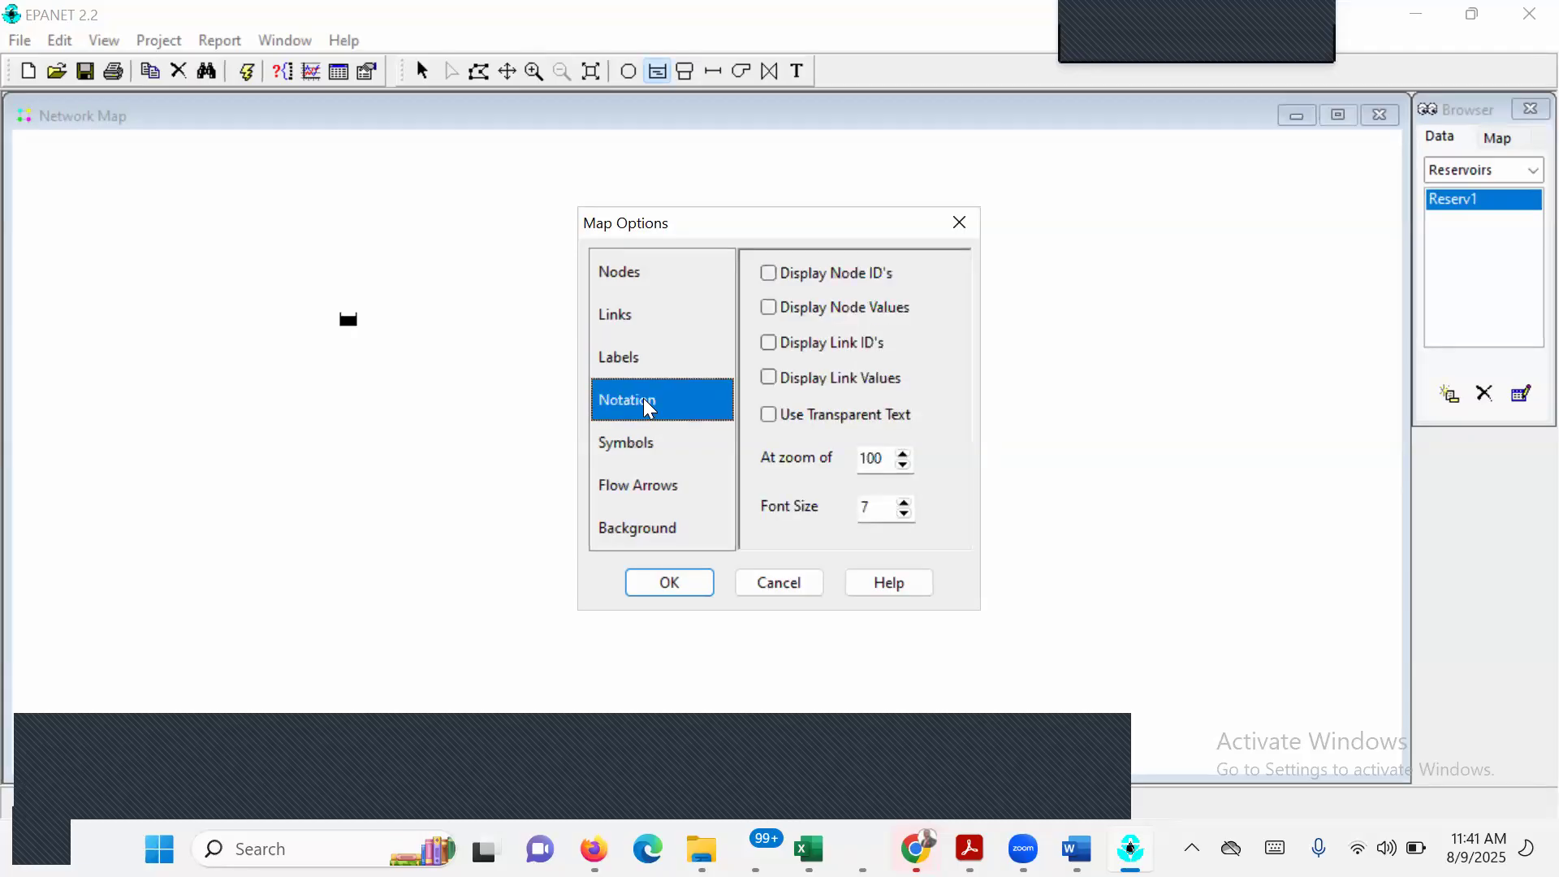
click(769, 275)
click(770, 308)
click(769, 344)
click(776, 380)
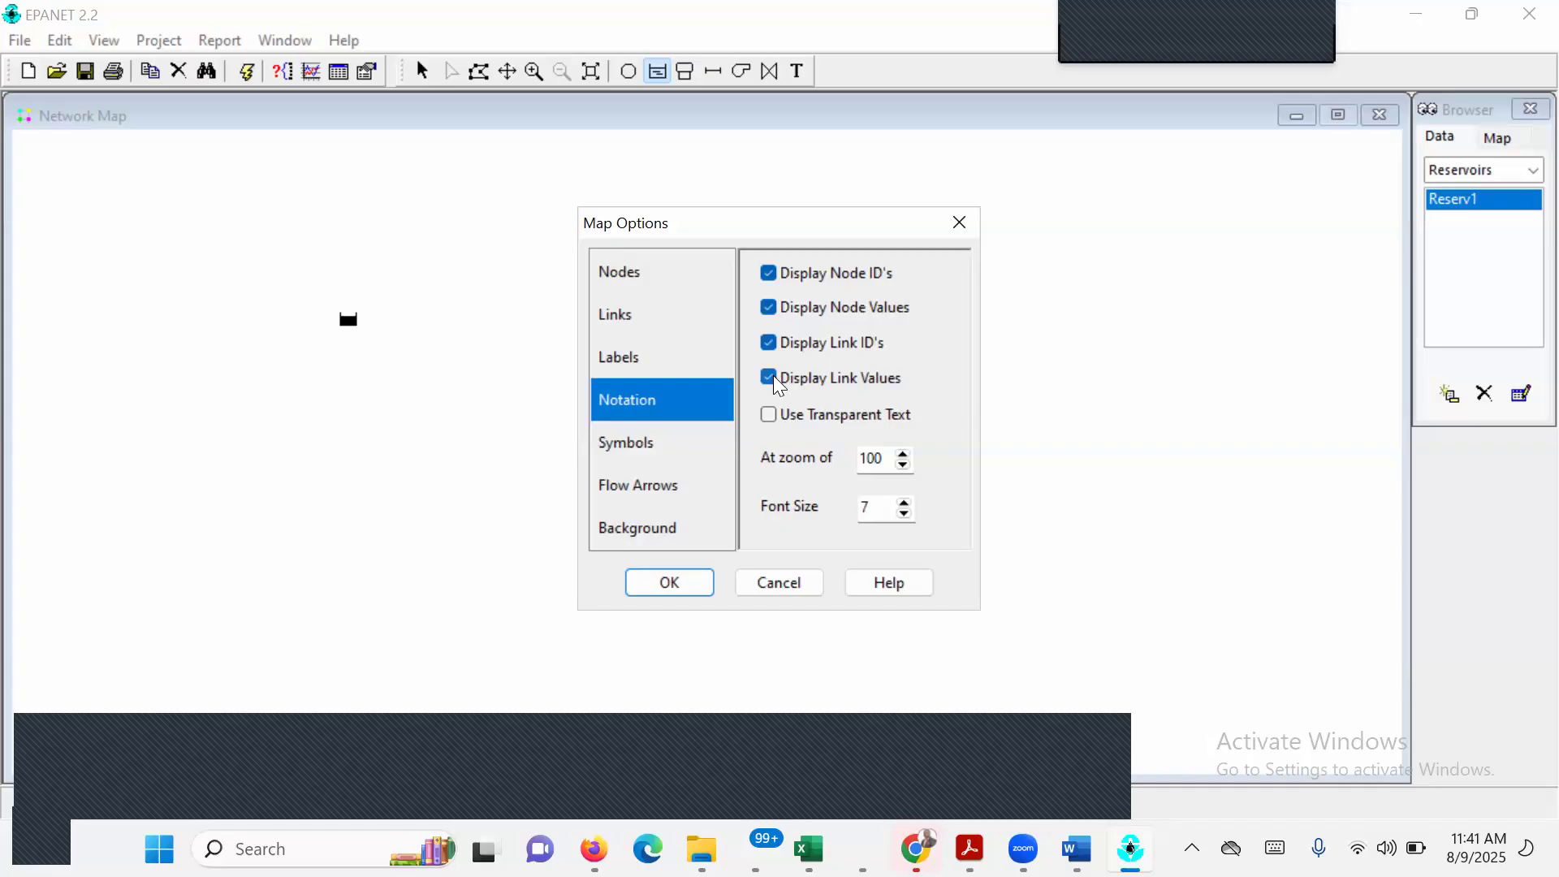
Review the symbol, flow arrow and background map options, increase the flow arrow size, and accept the map options.
click(637, 448)
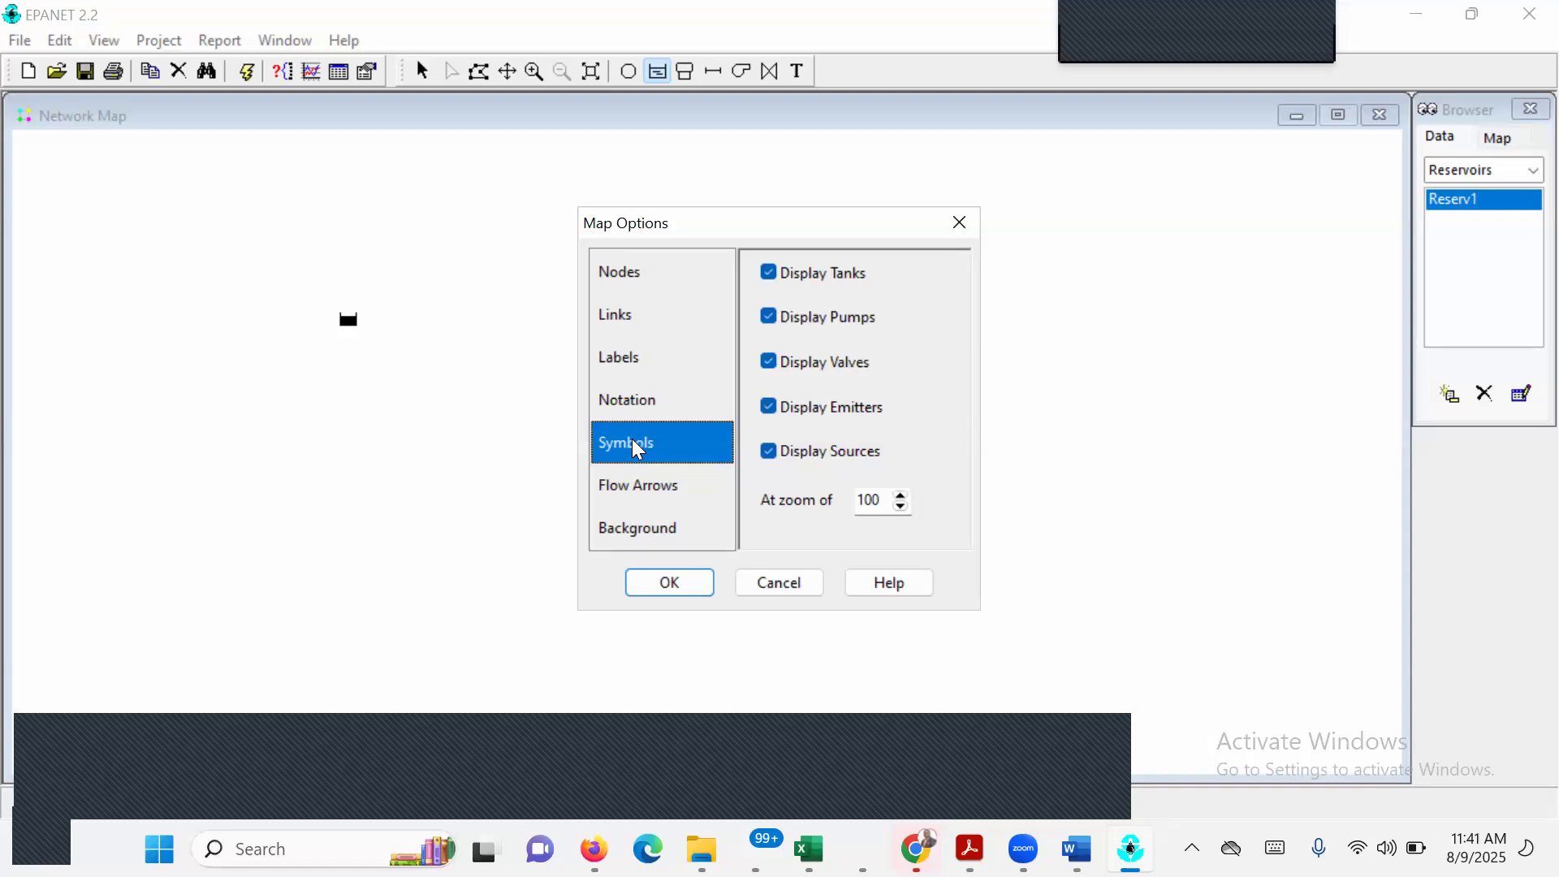
click(649, 490)
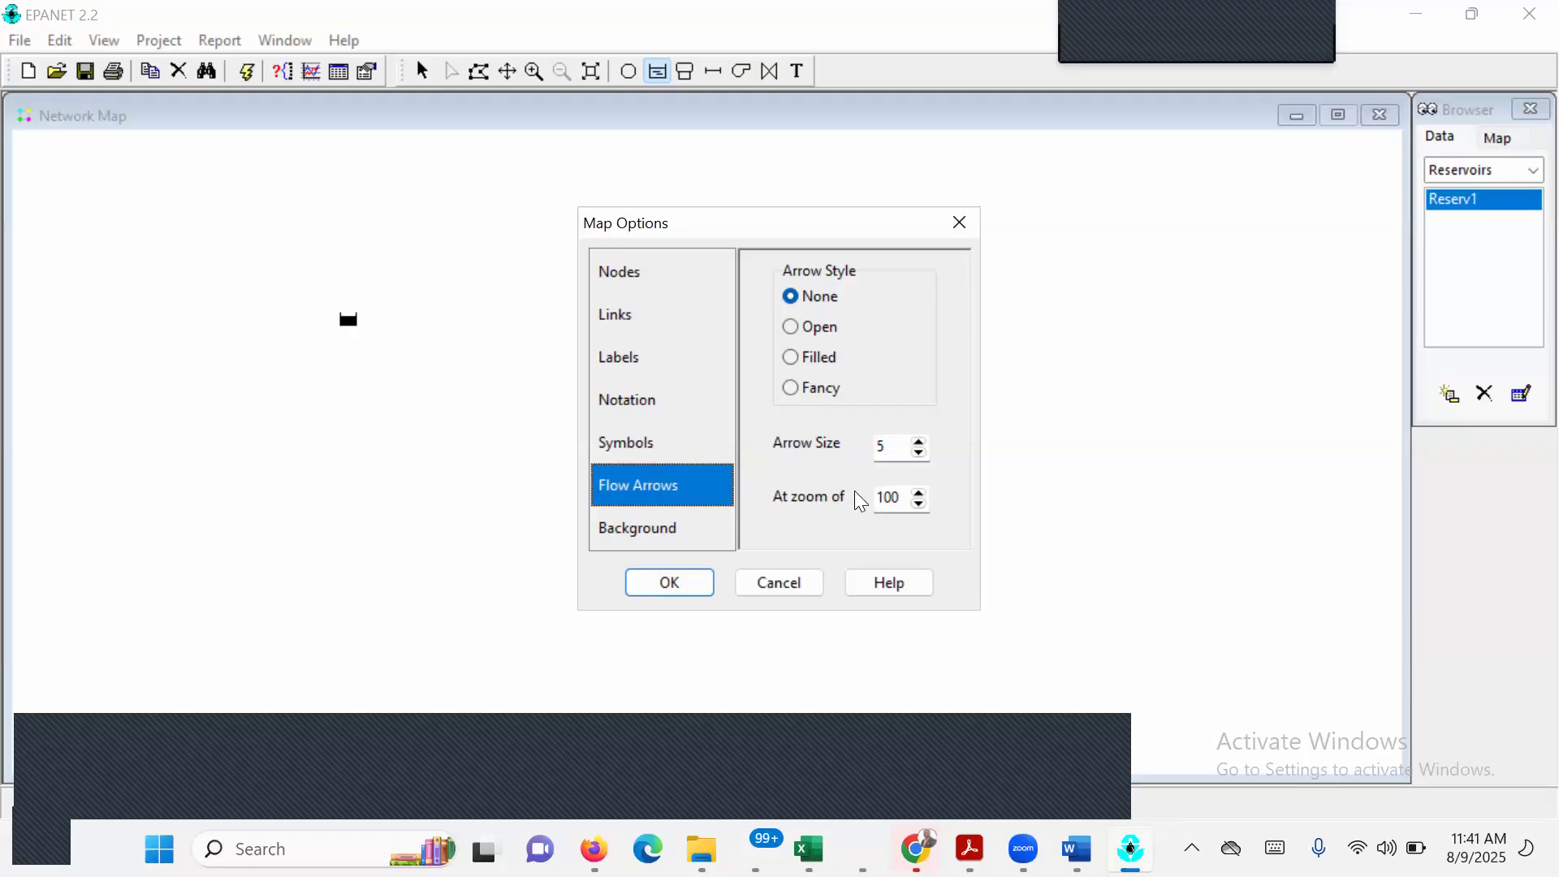
click(916, 440)
click(916, 440)
click(916, 440)
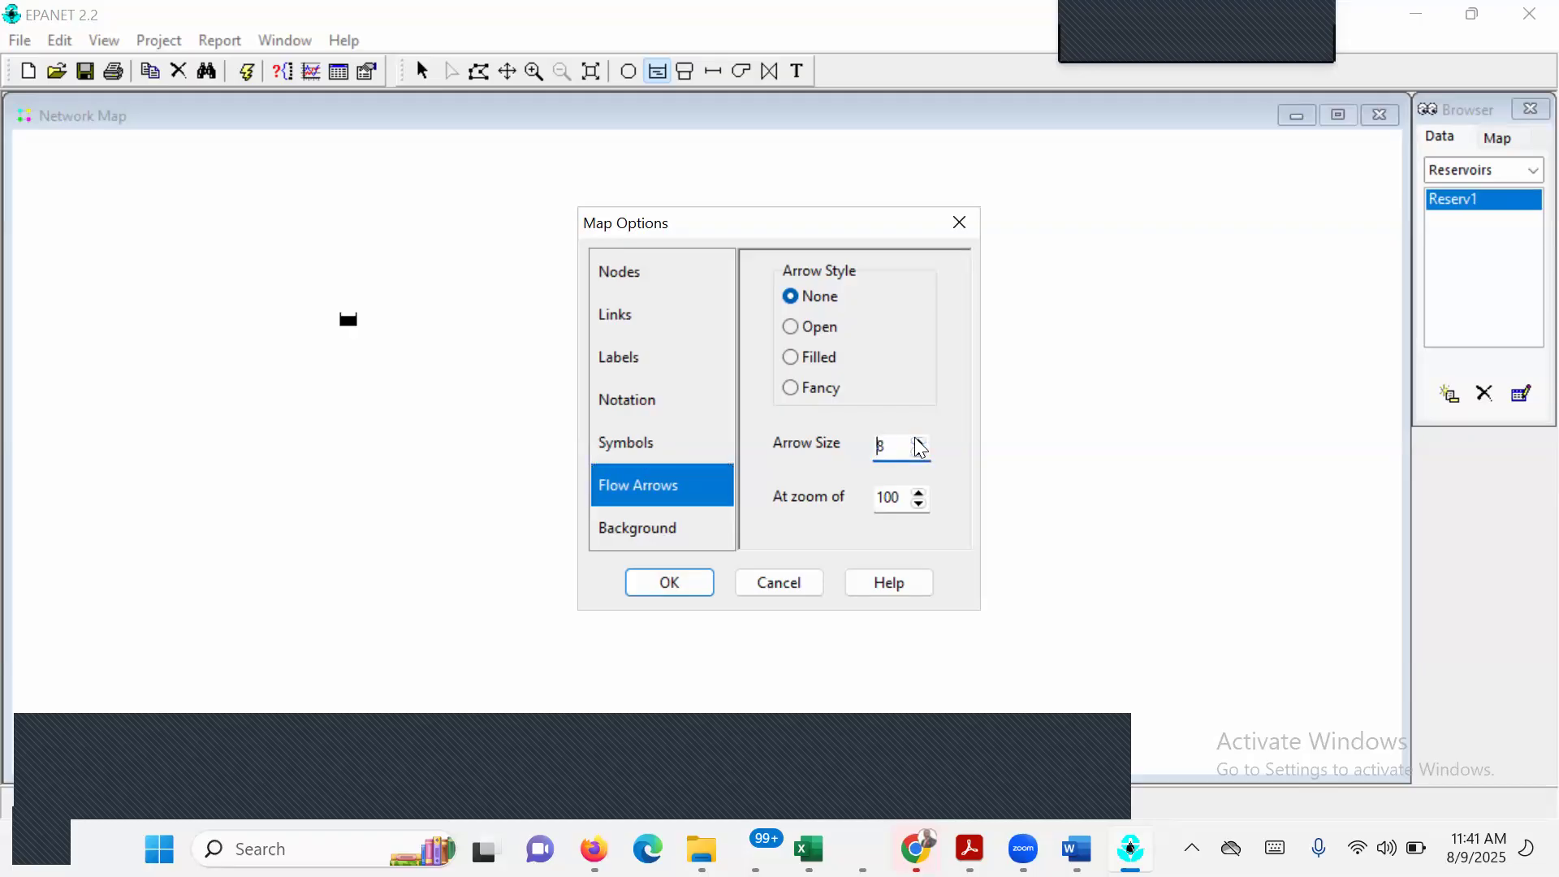
click(666, 534)
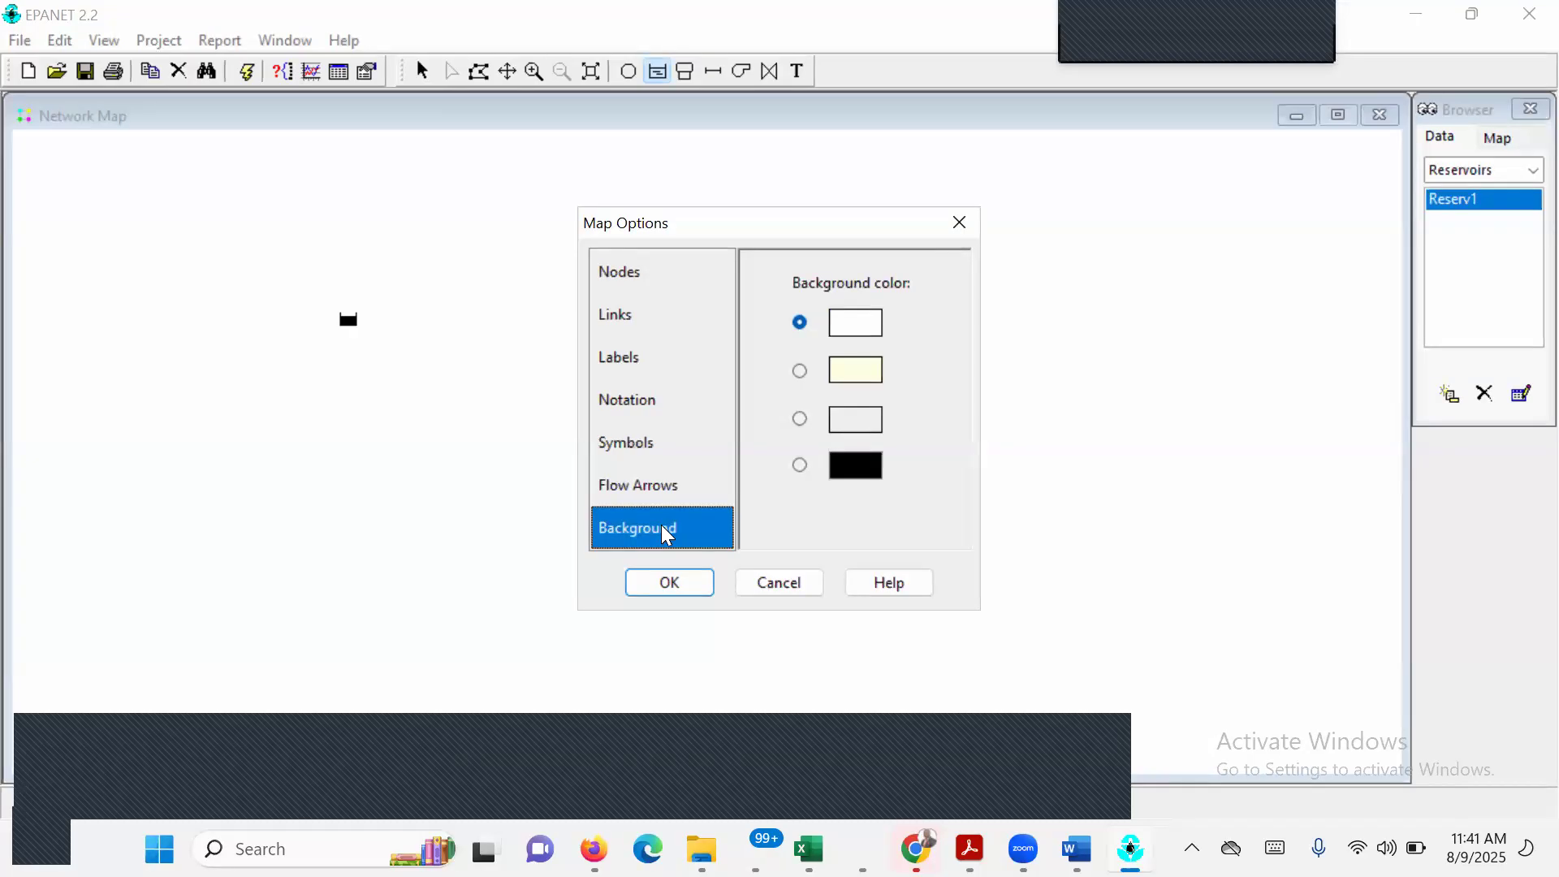
click(677, 579)
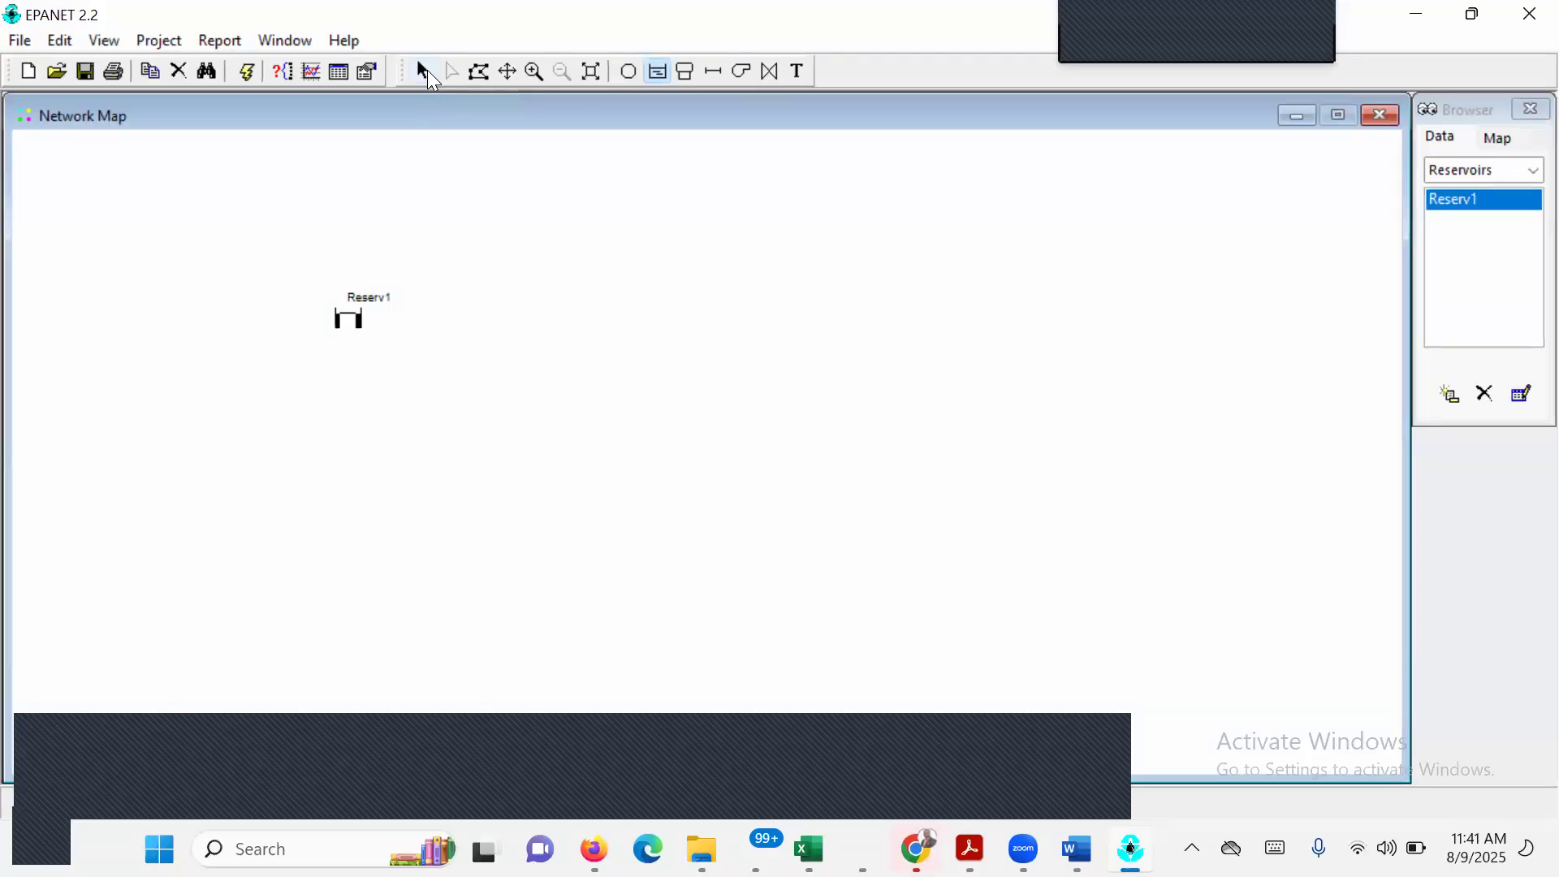
Add junctions J_1, J_2 and J_3 evenly spaced in a row to the right of the reservoir.
click(427, 69)
click(630, 75)
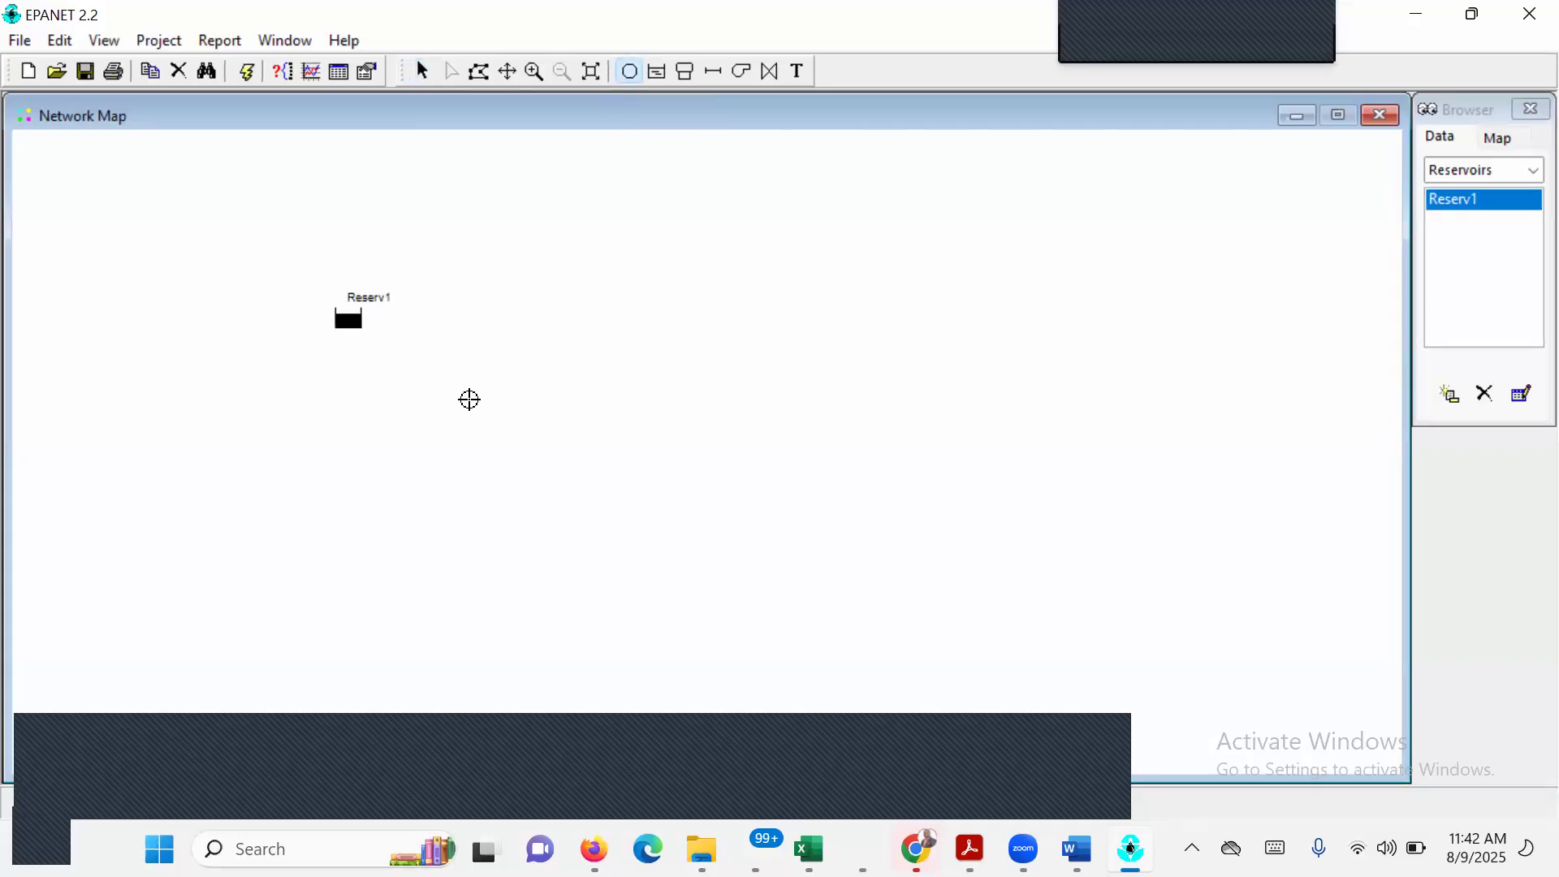
click(518, 320)
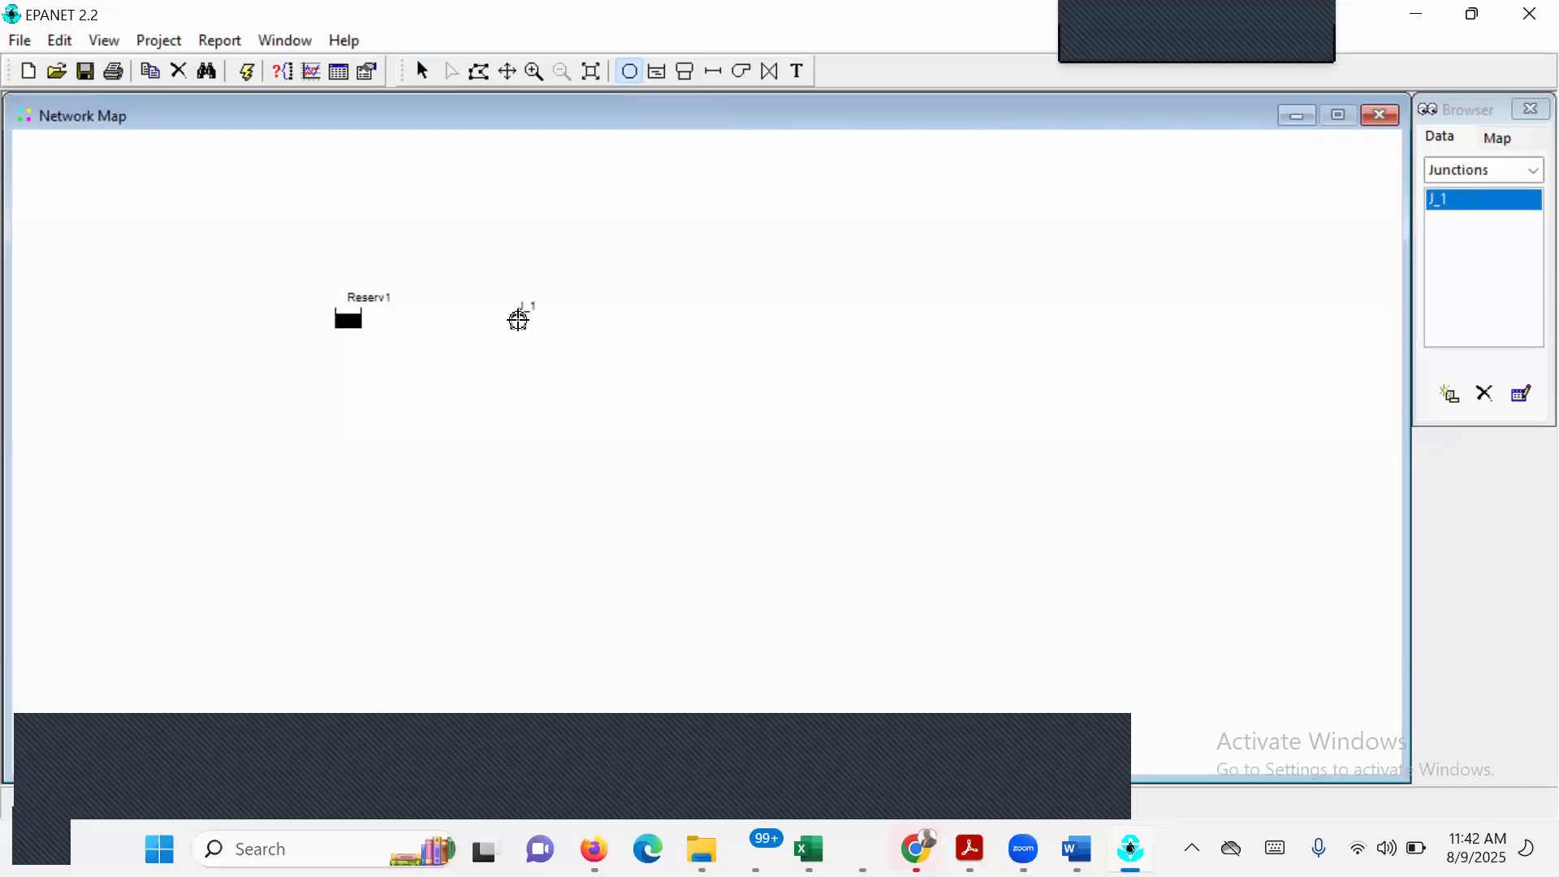
click(682, 317)
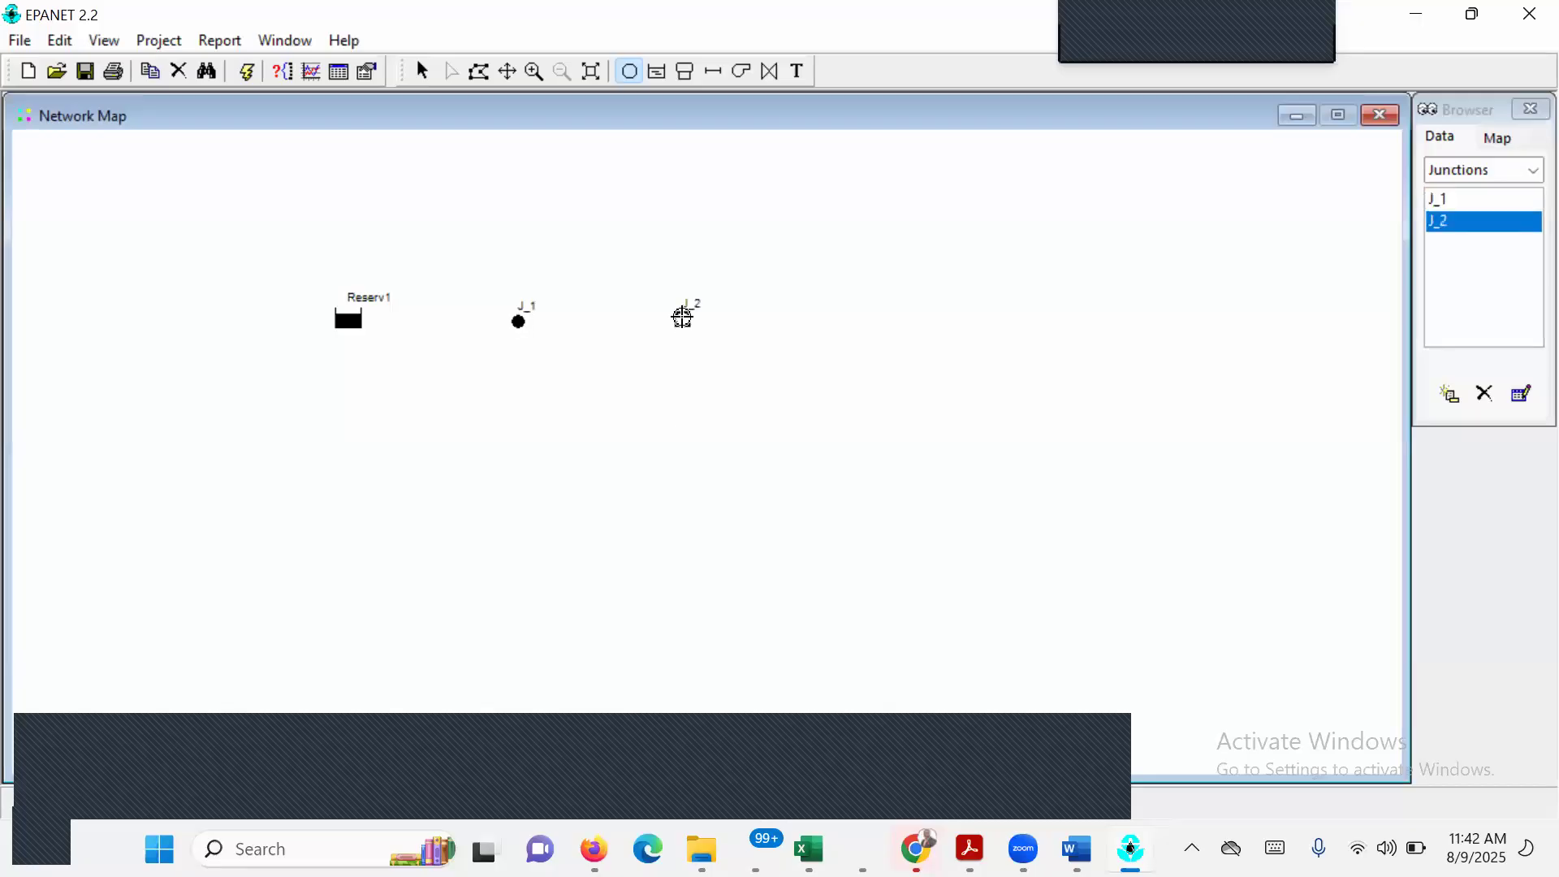
right_click(872, 319)
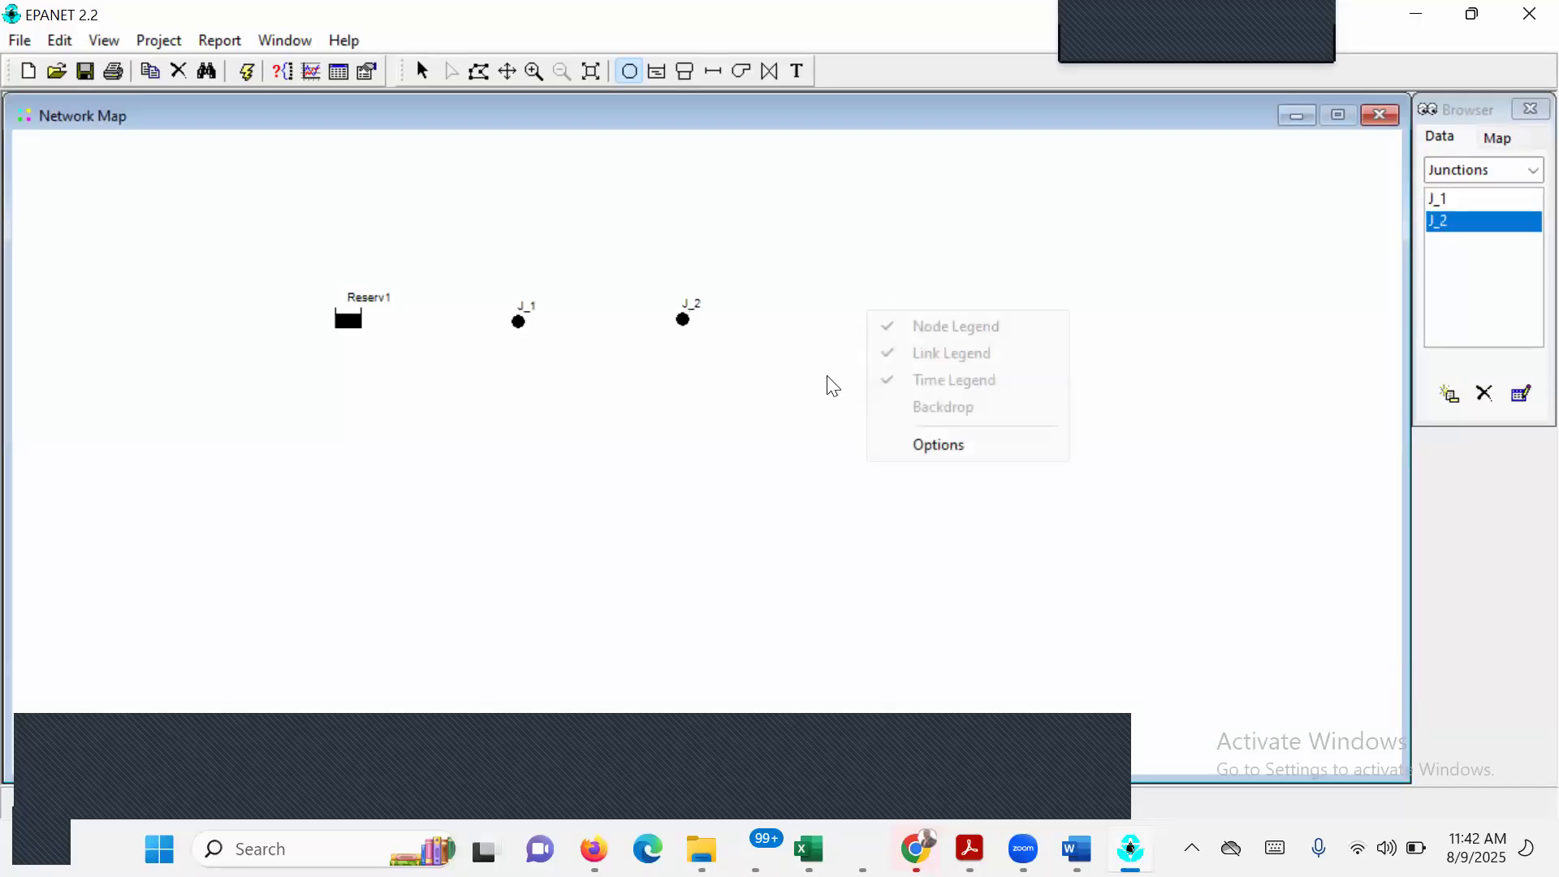
click(856, 312)
click(856, 312)
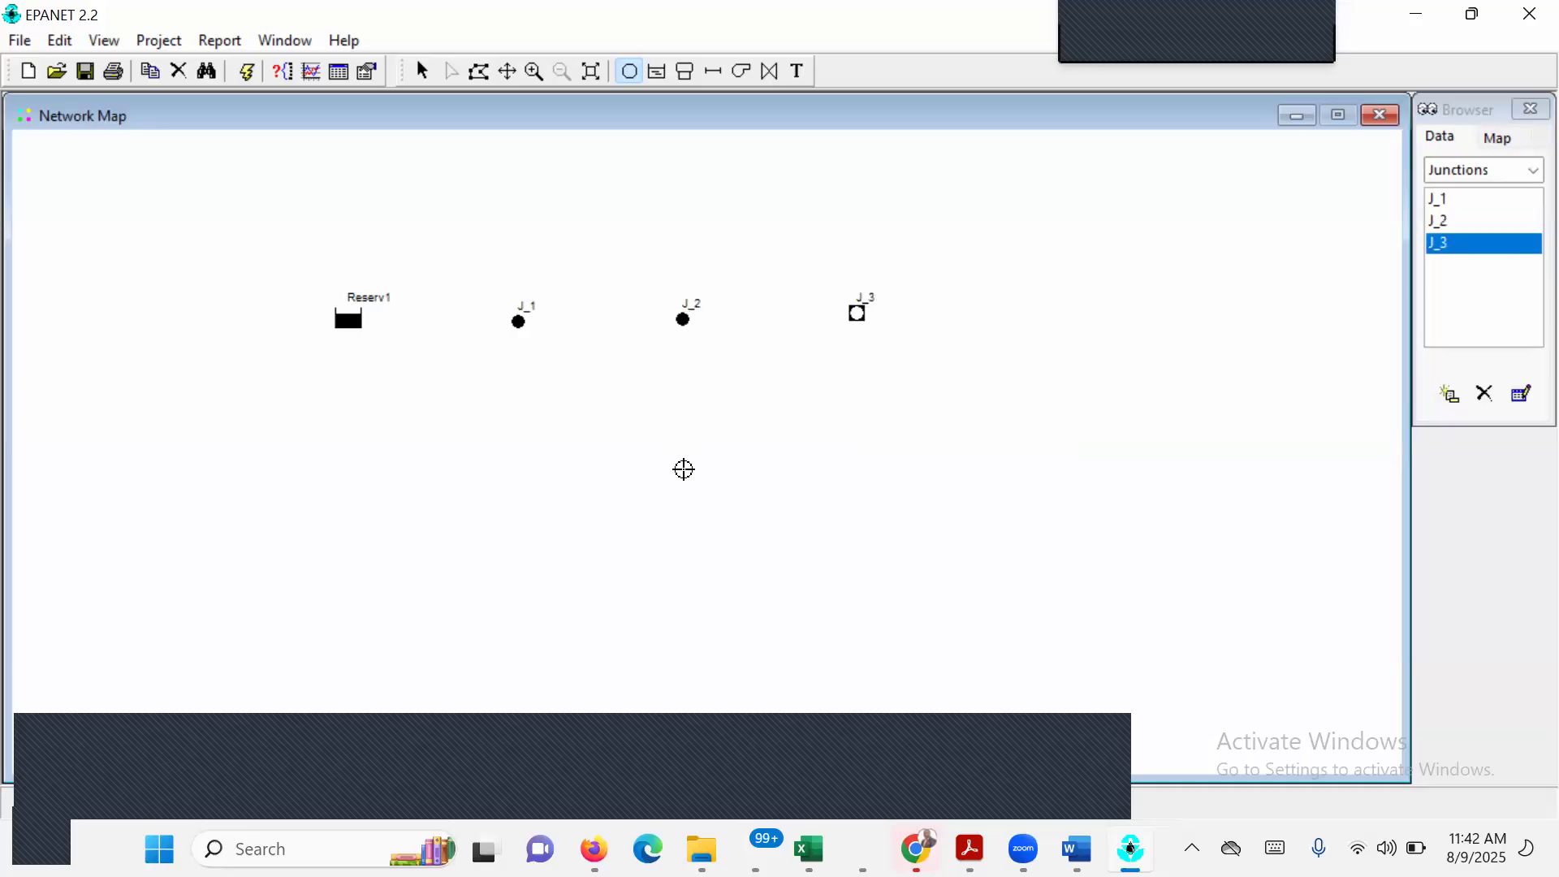
Add junction J_4 below J_2, J_5 below J_3, and J_6 further down below J_4.
click(683, 477)
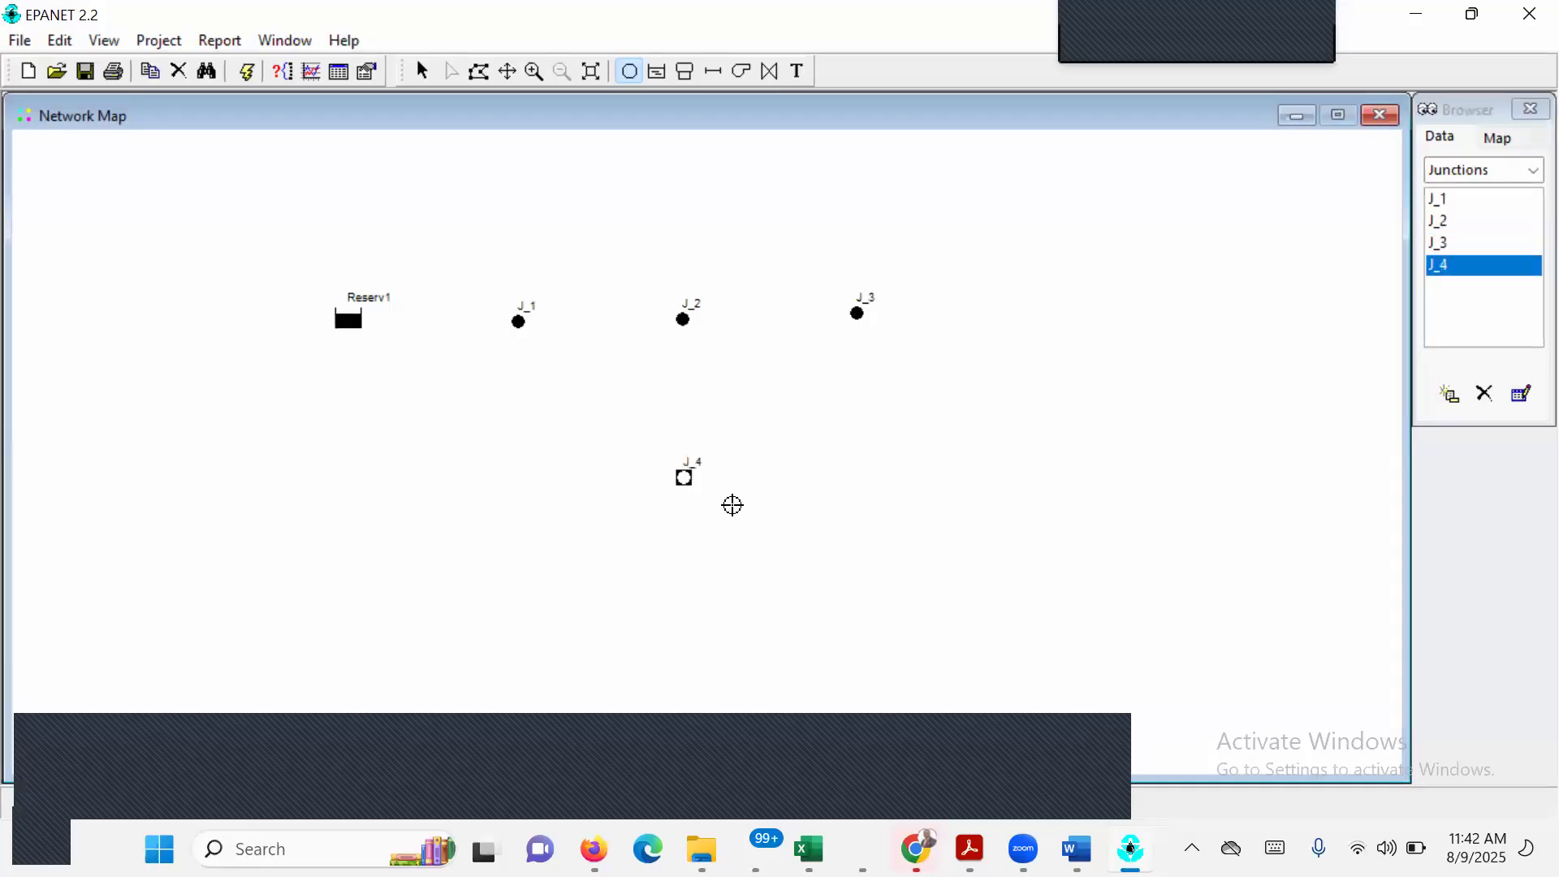
click(867, 475)
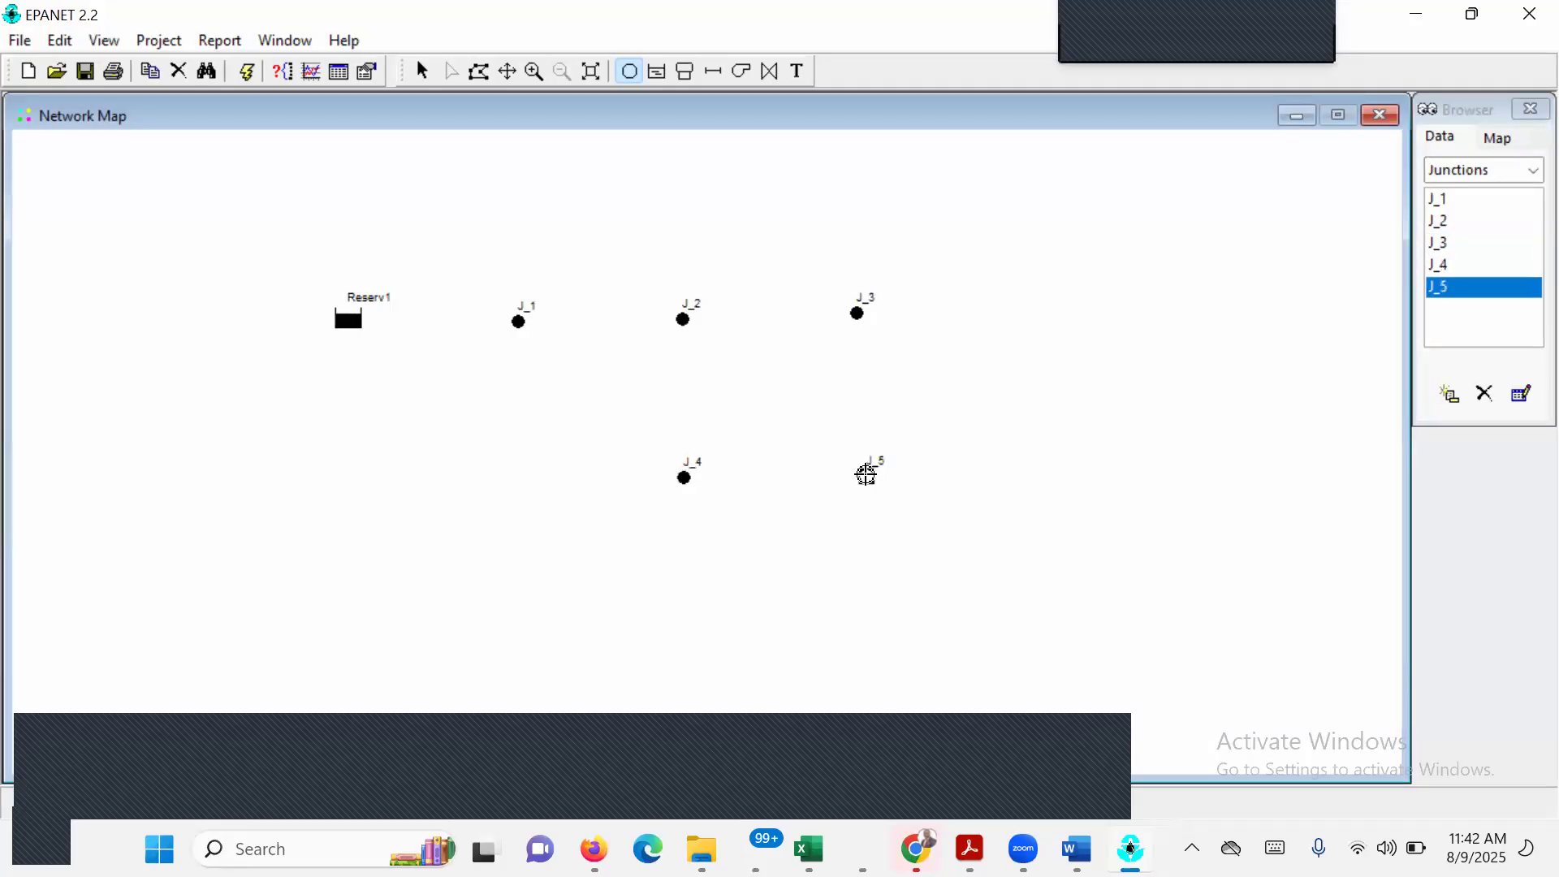
click(711, 616)
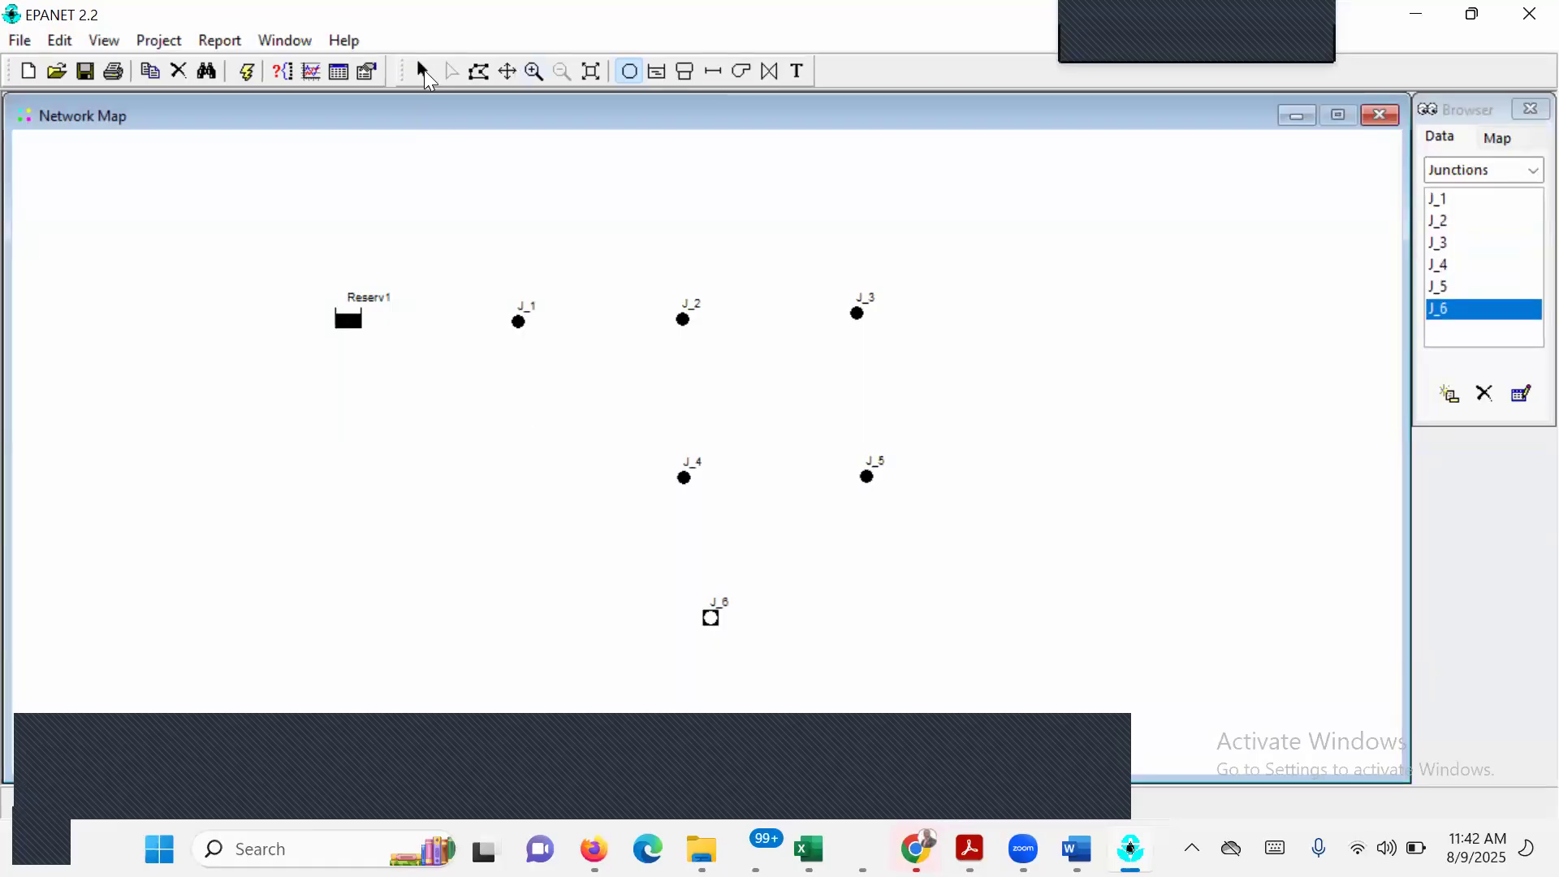
click(424, 73)
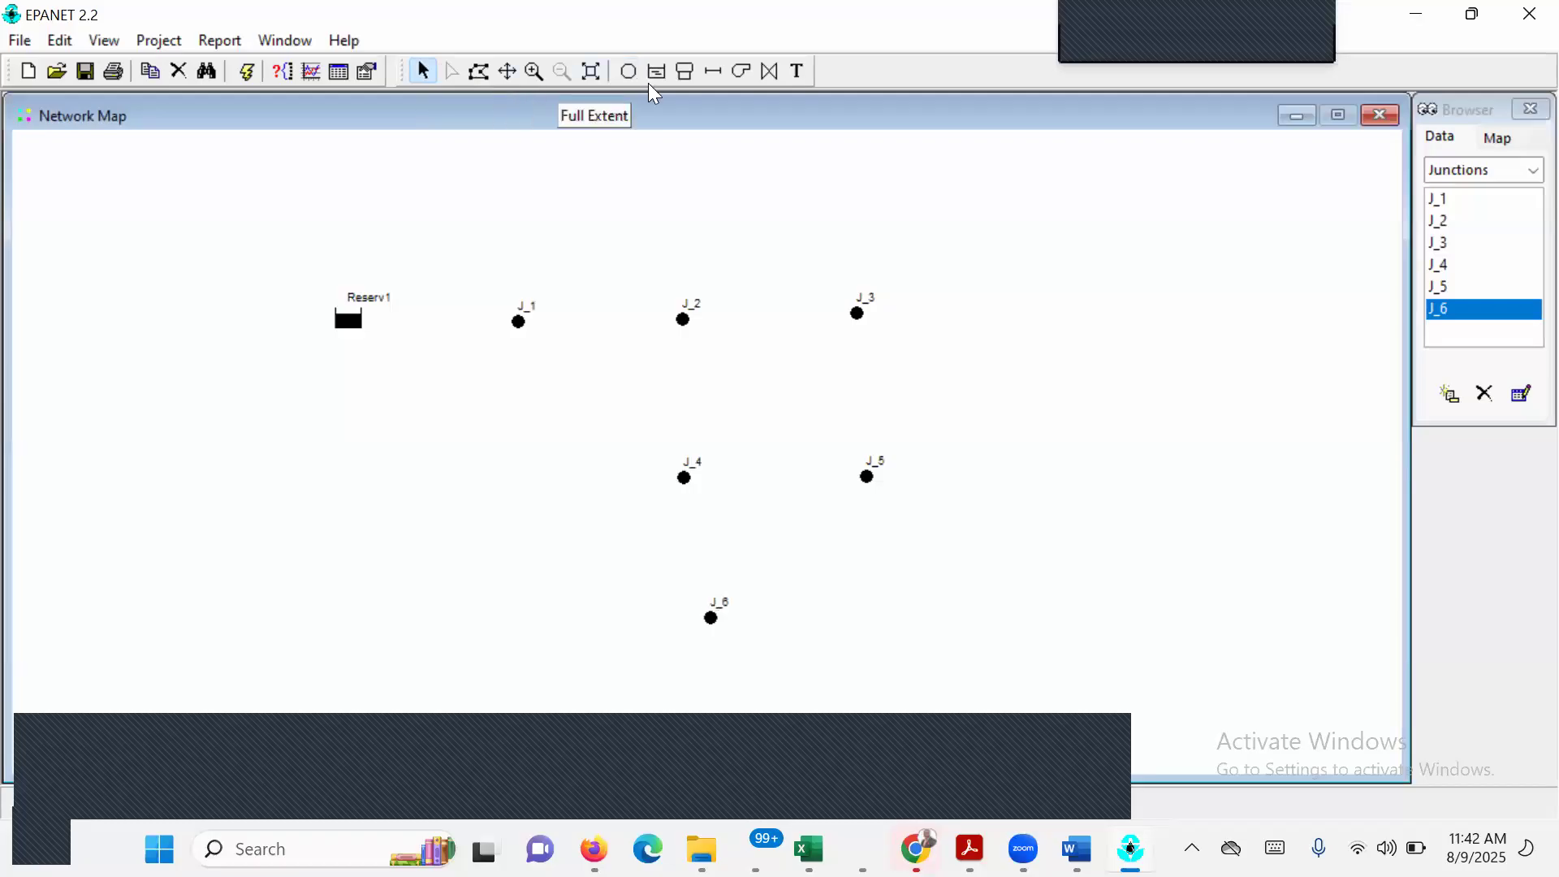
Add a tank to the right of junction J_3, in line with the top row of nodes.
click(685, 72)
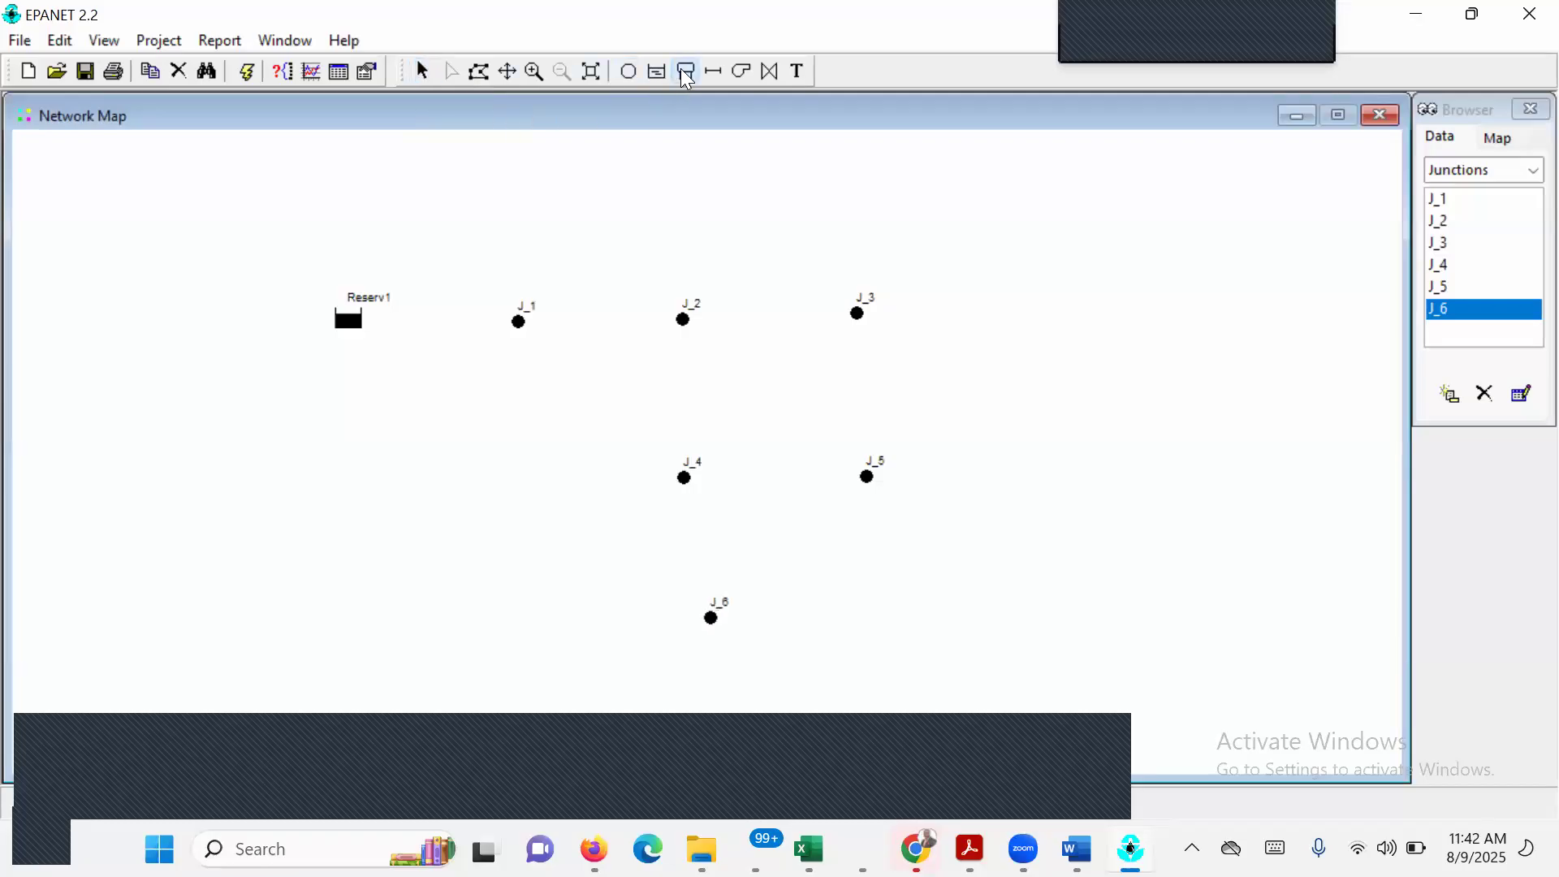
right_click(1066, 313)
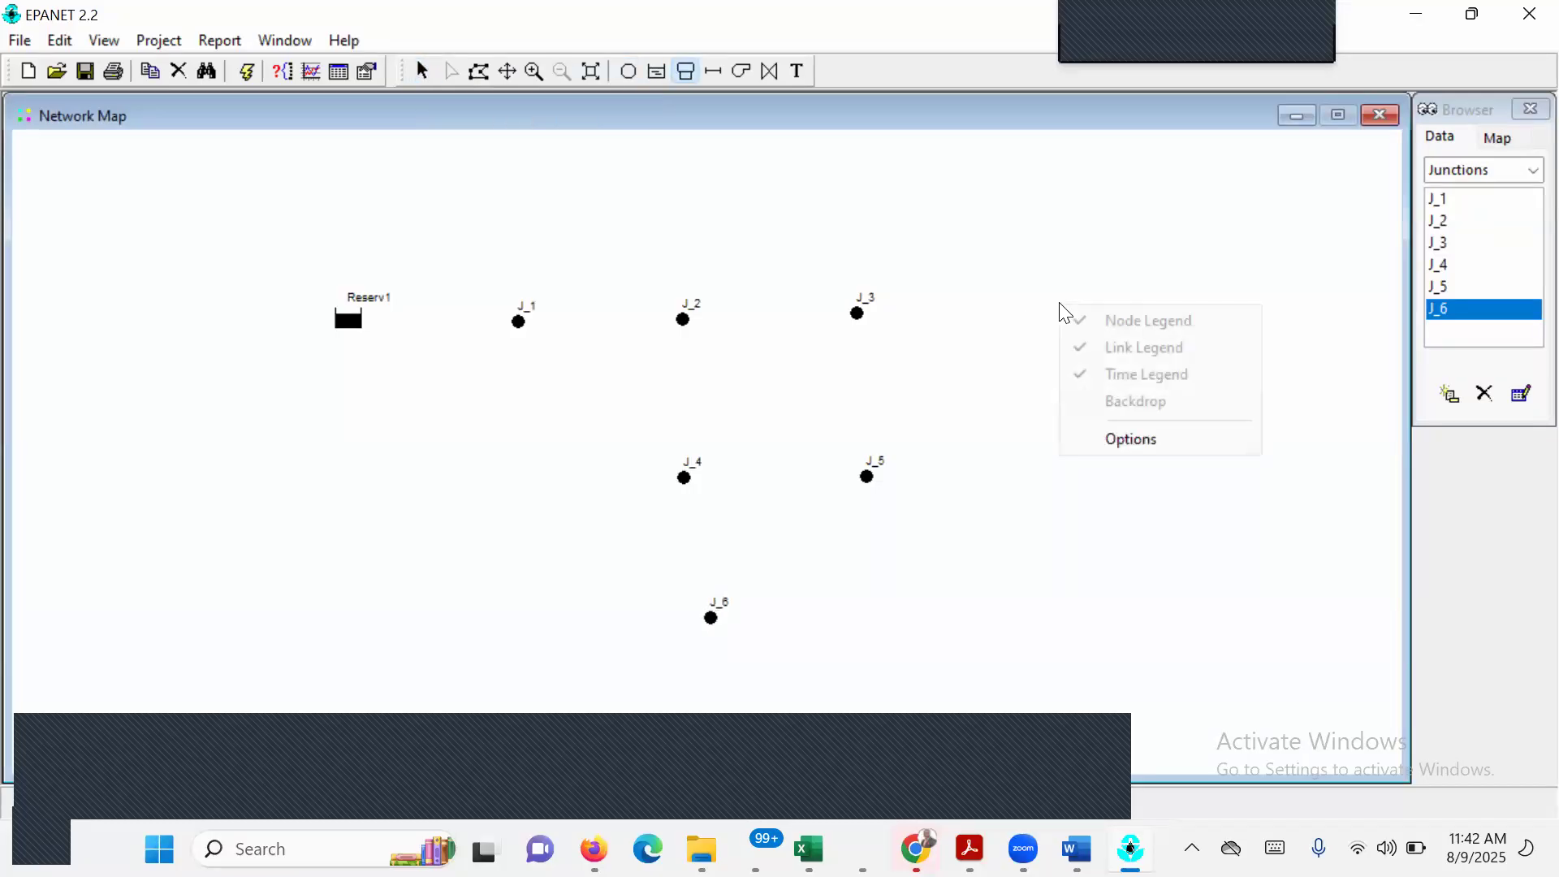
click(1059, 305)
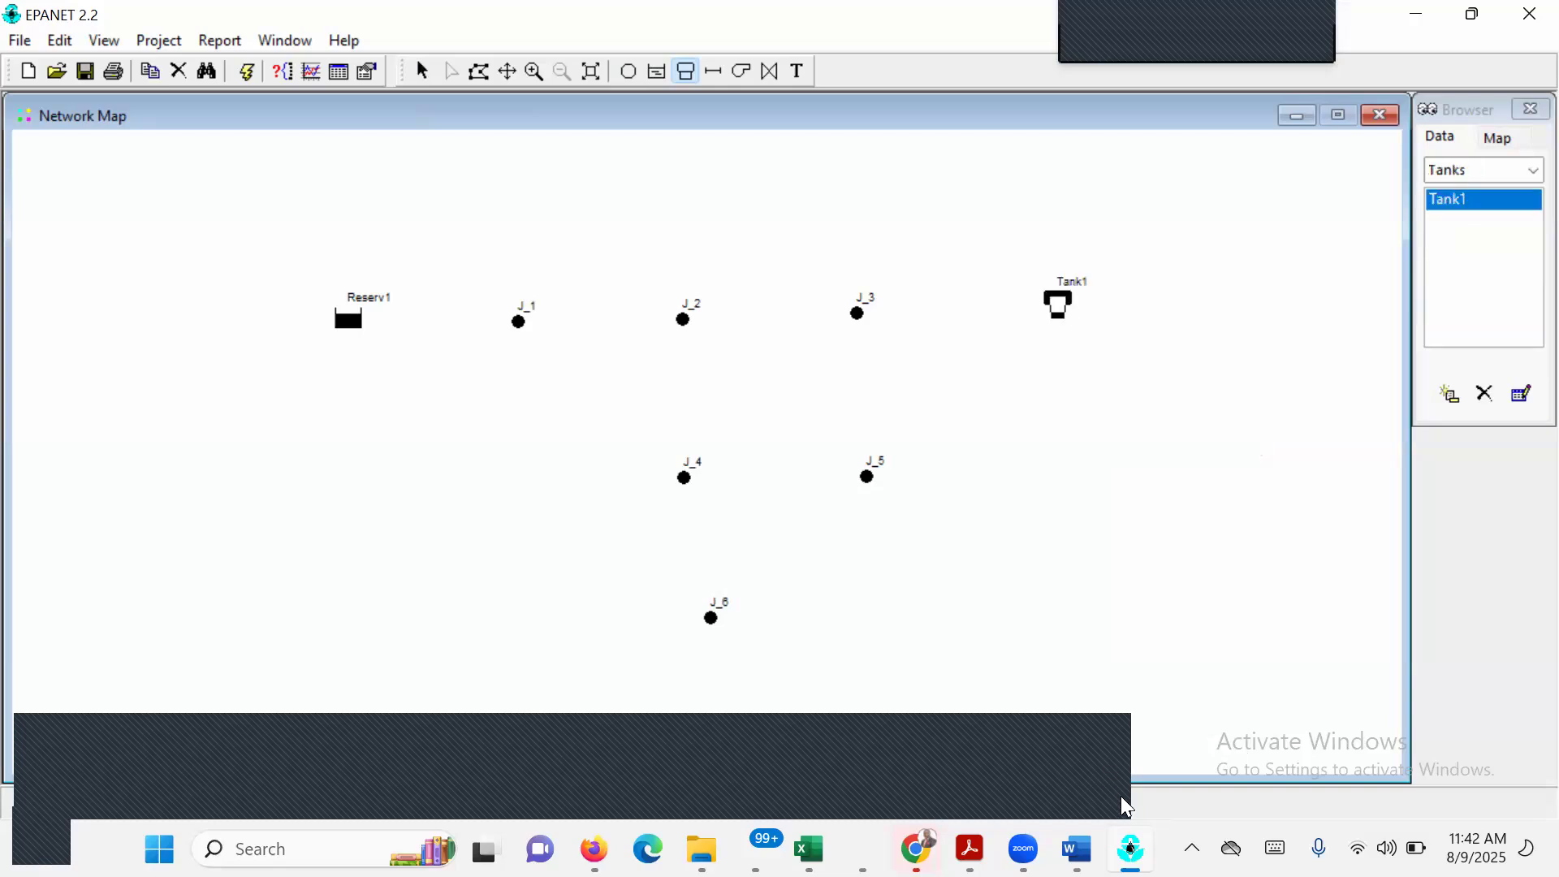
Switch to EPANET EXECISE 1.pdf and examine the Example Network diagram to see how the nodes are connected.
click(1077, 848)
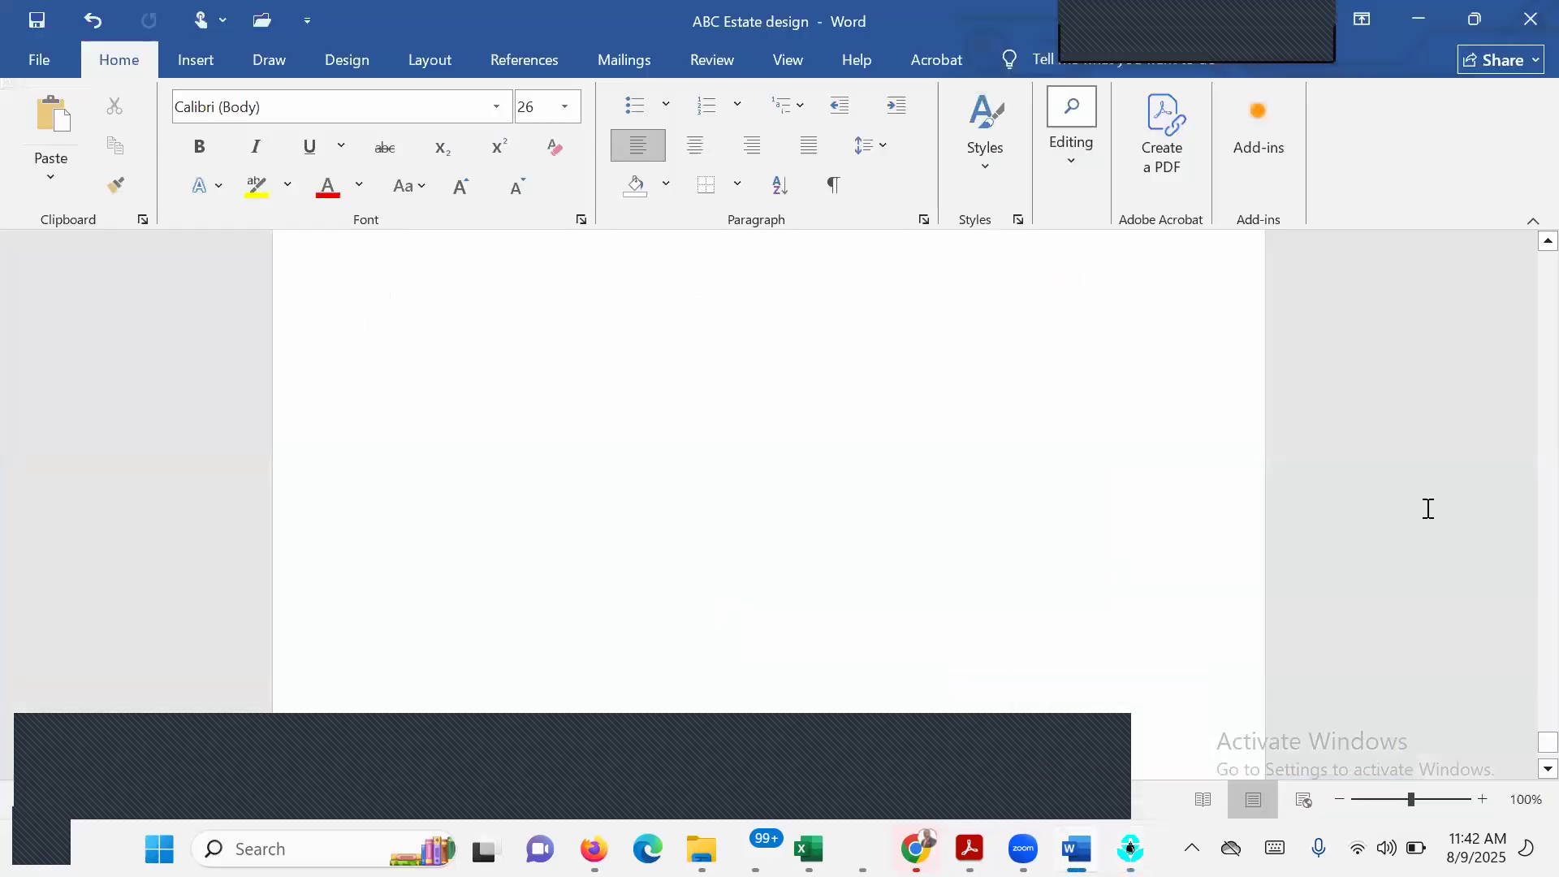
mouse_move(969, 849)
click(1193, 719)
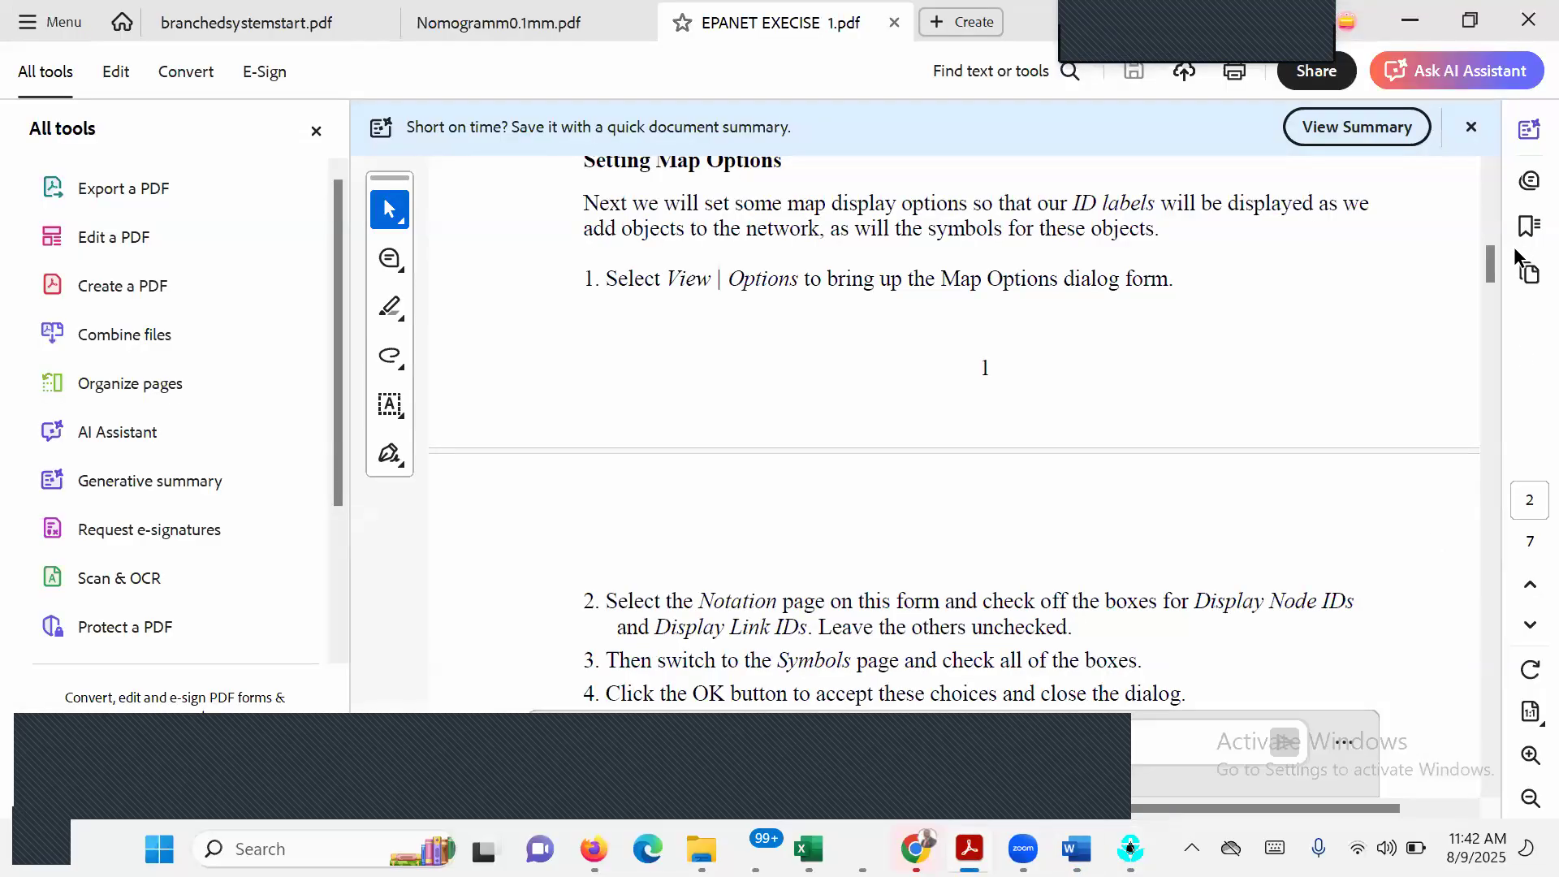
mouse_move(1490, 214)
mouse_down()
mouse_move(1495, 190)
mouse_move(1505, 199)
mouse_up()
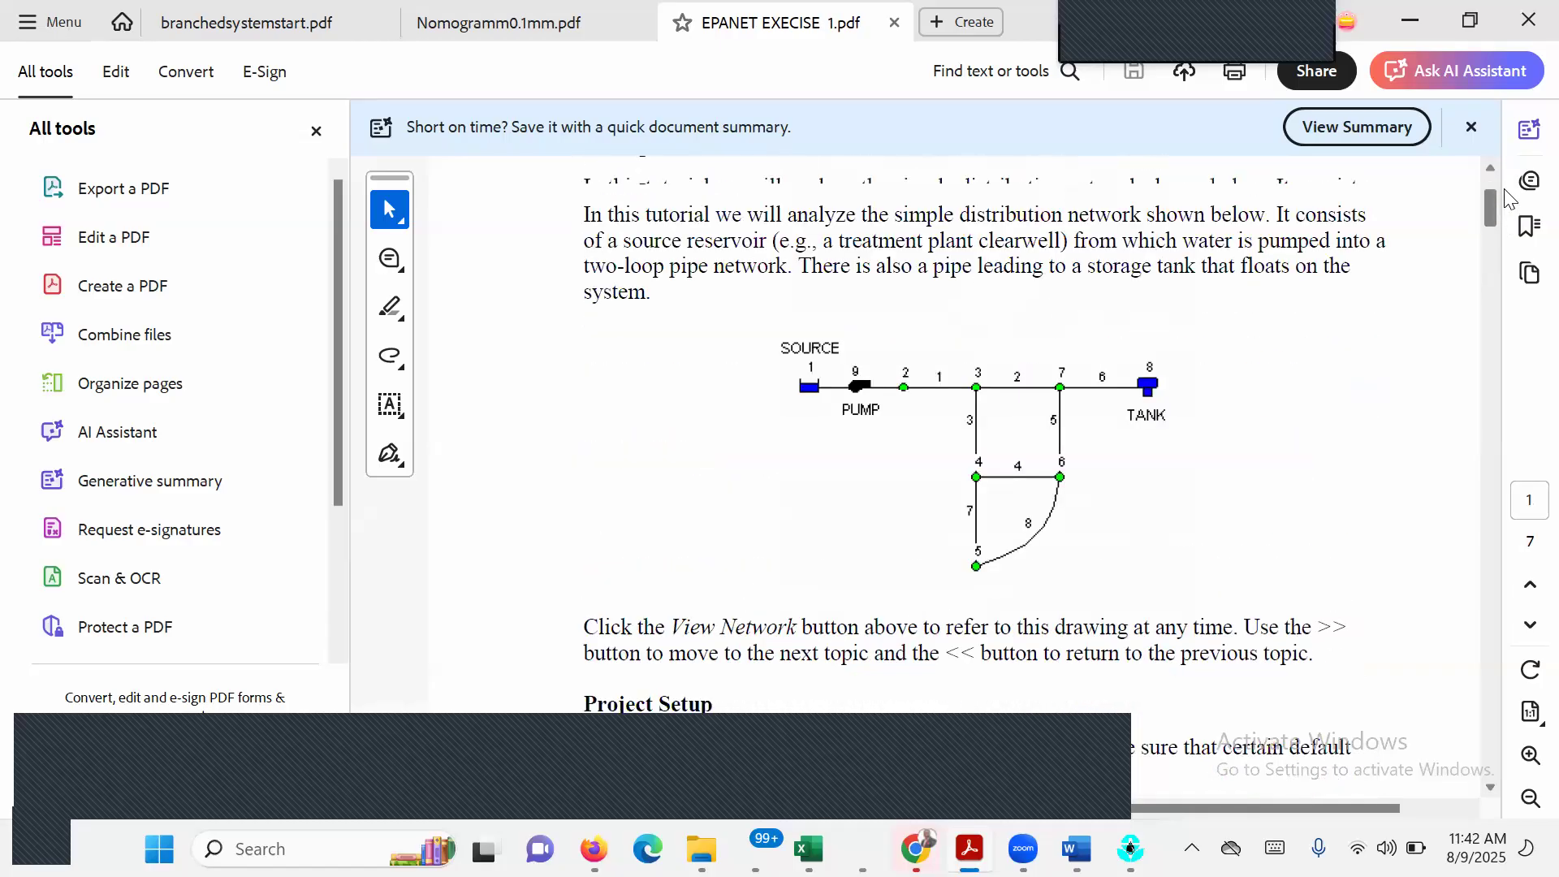
scroll(1505, 199, up, 2)
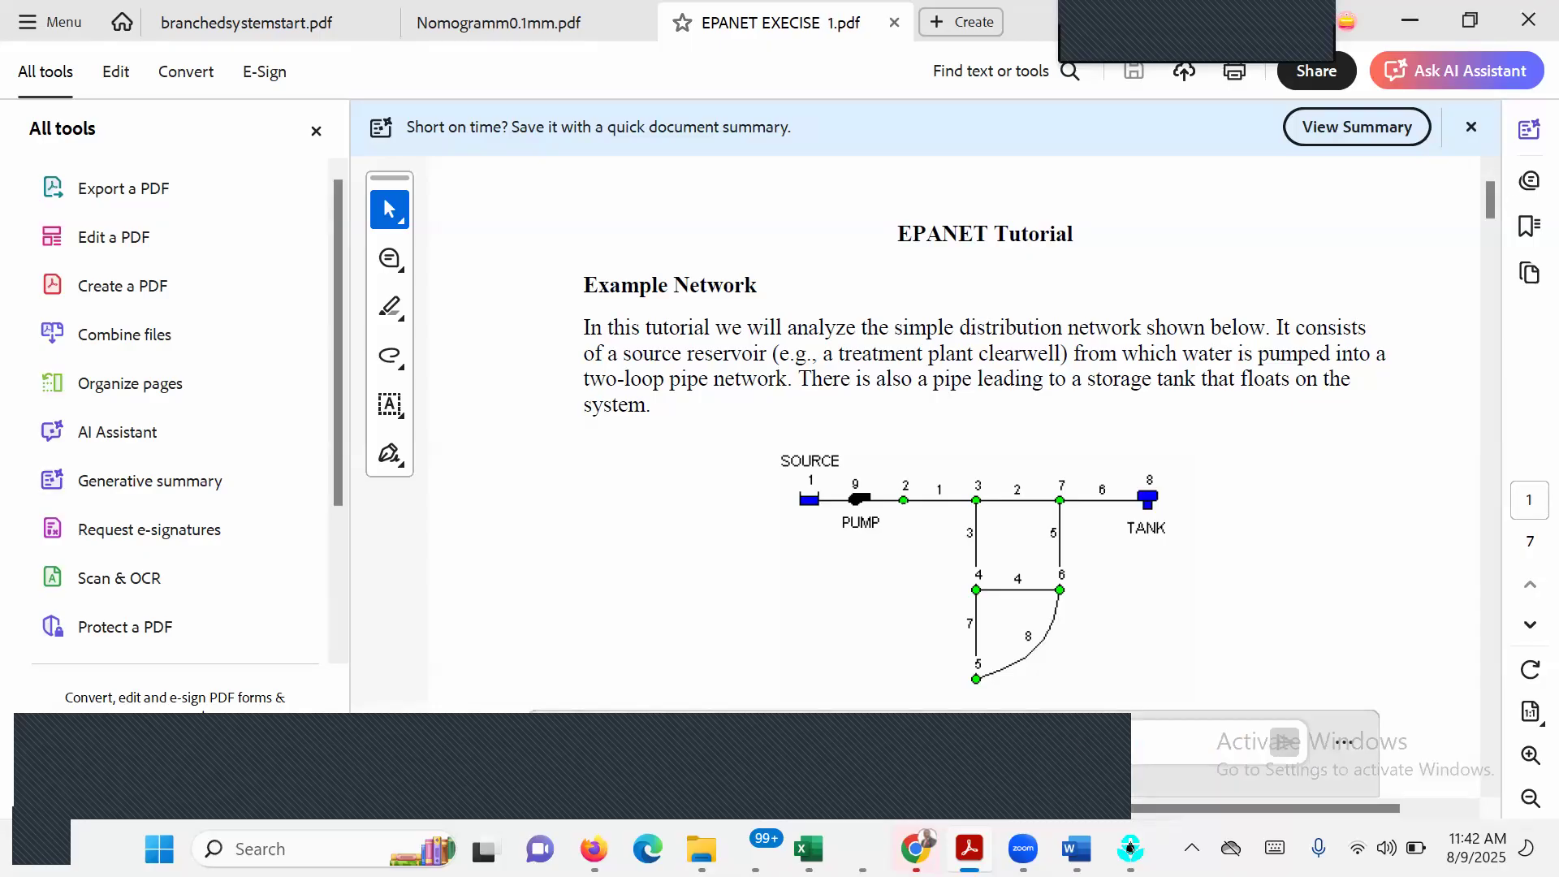
mouse_move(970, 848)
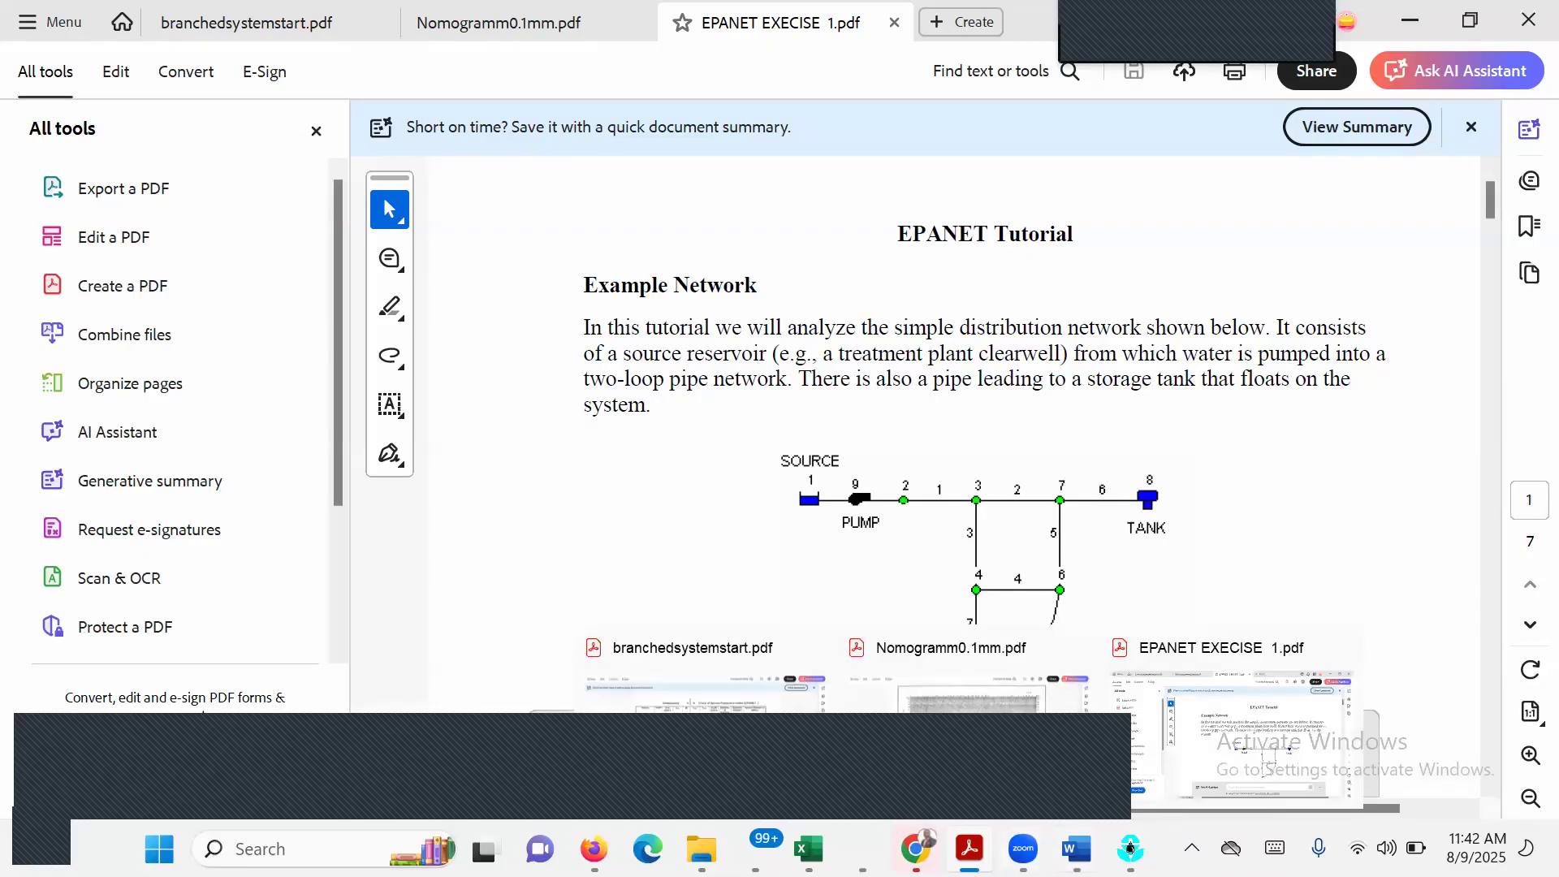
Switch back to EPANET and draw pipes from J_1 to J_2 and from J_2 to J_4.
click(1130, 848)
click(426, 69)
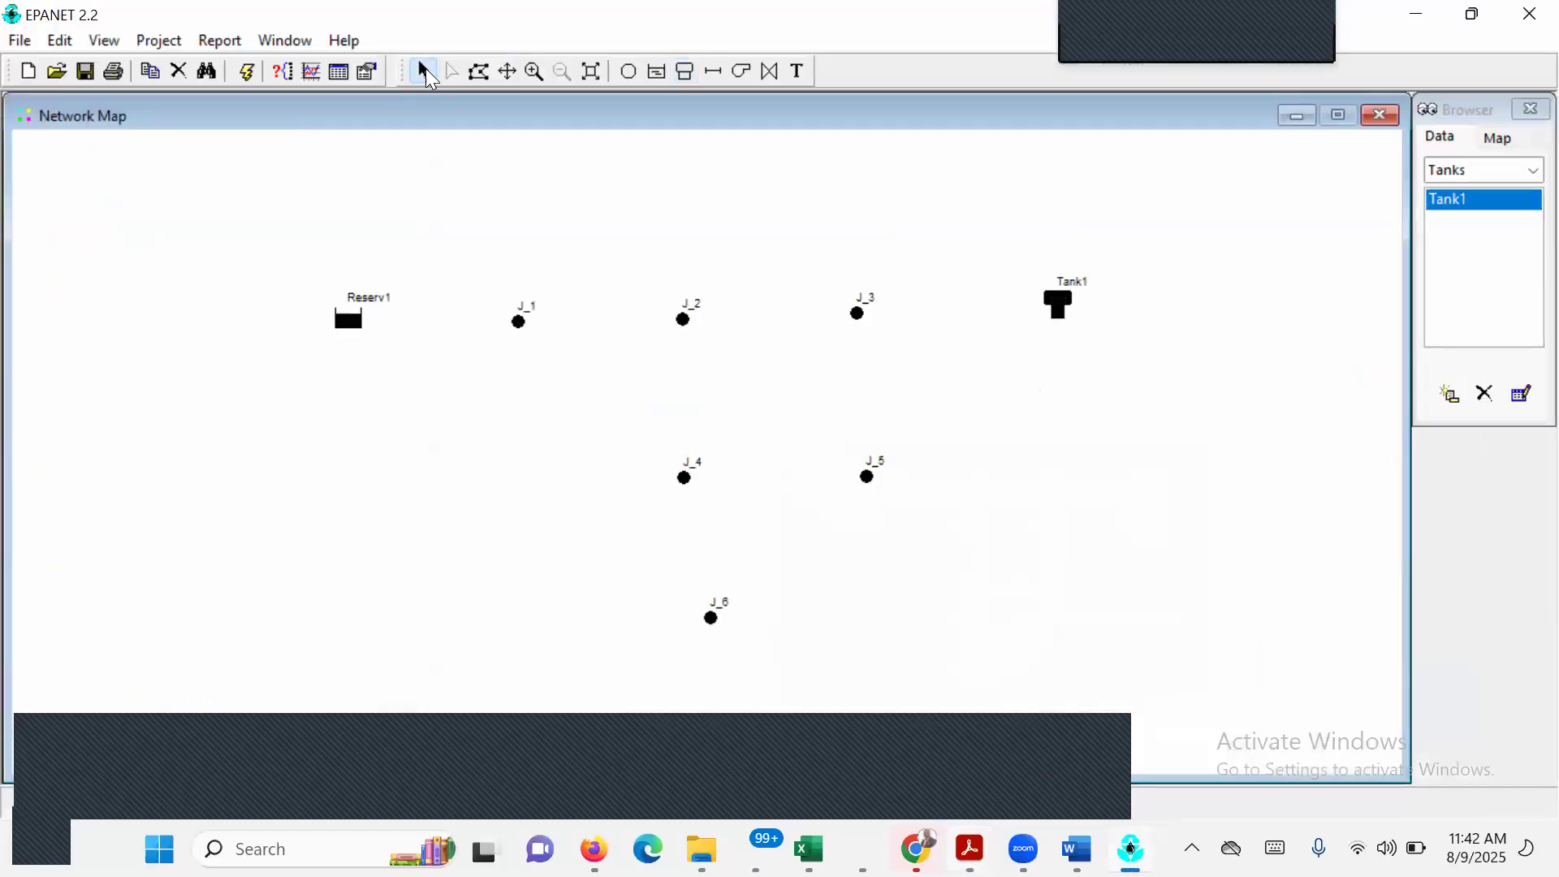
click(712, 73)
click(520, 319)
click(686, 319)
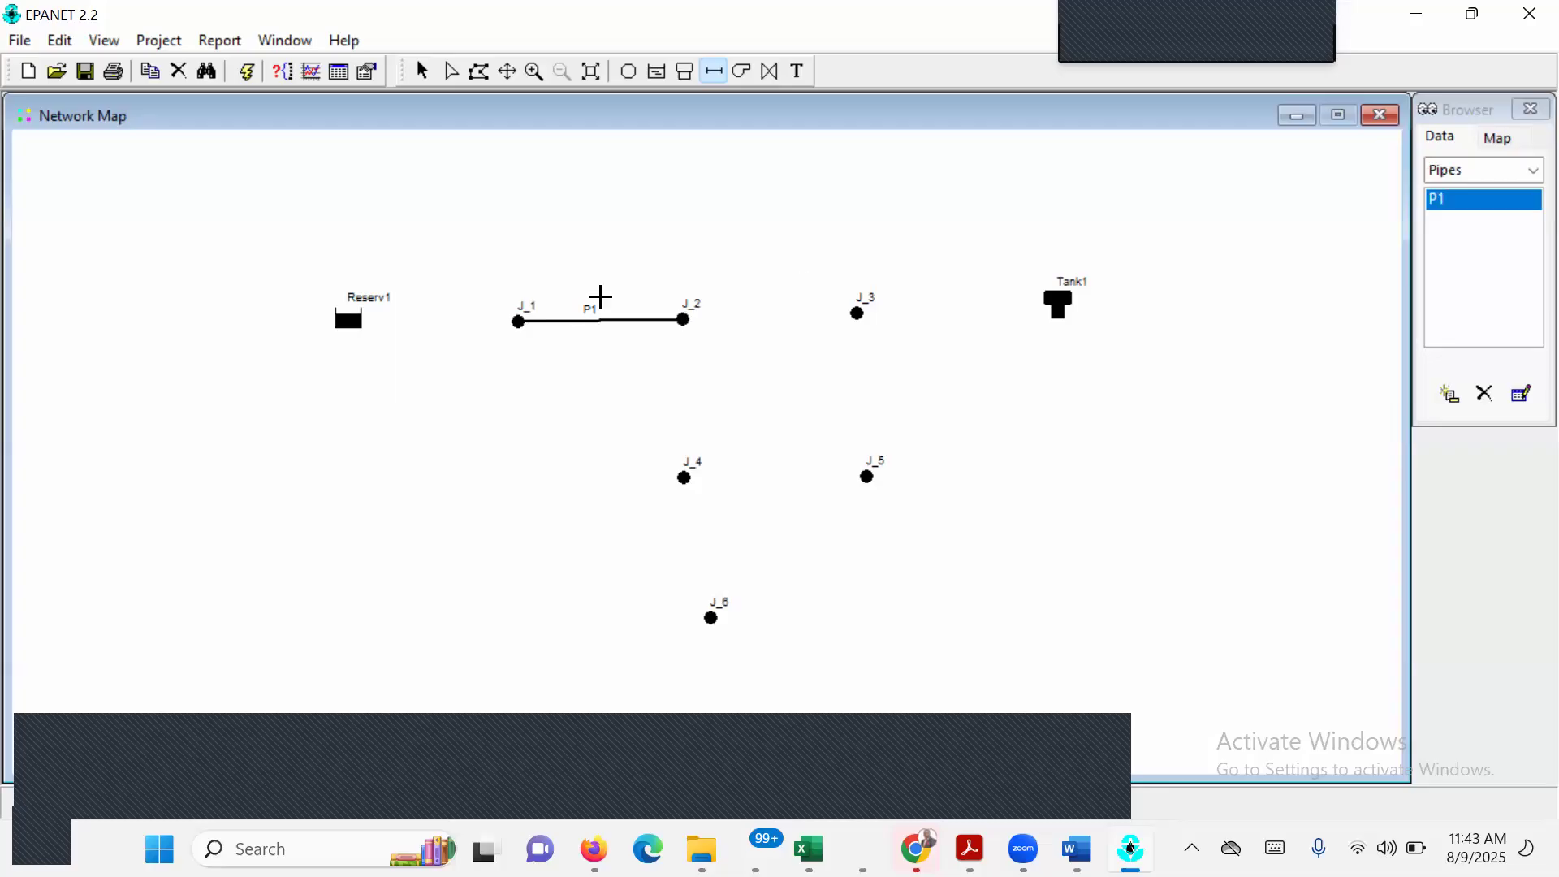
click(686, 319)
click(686, 475)
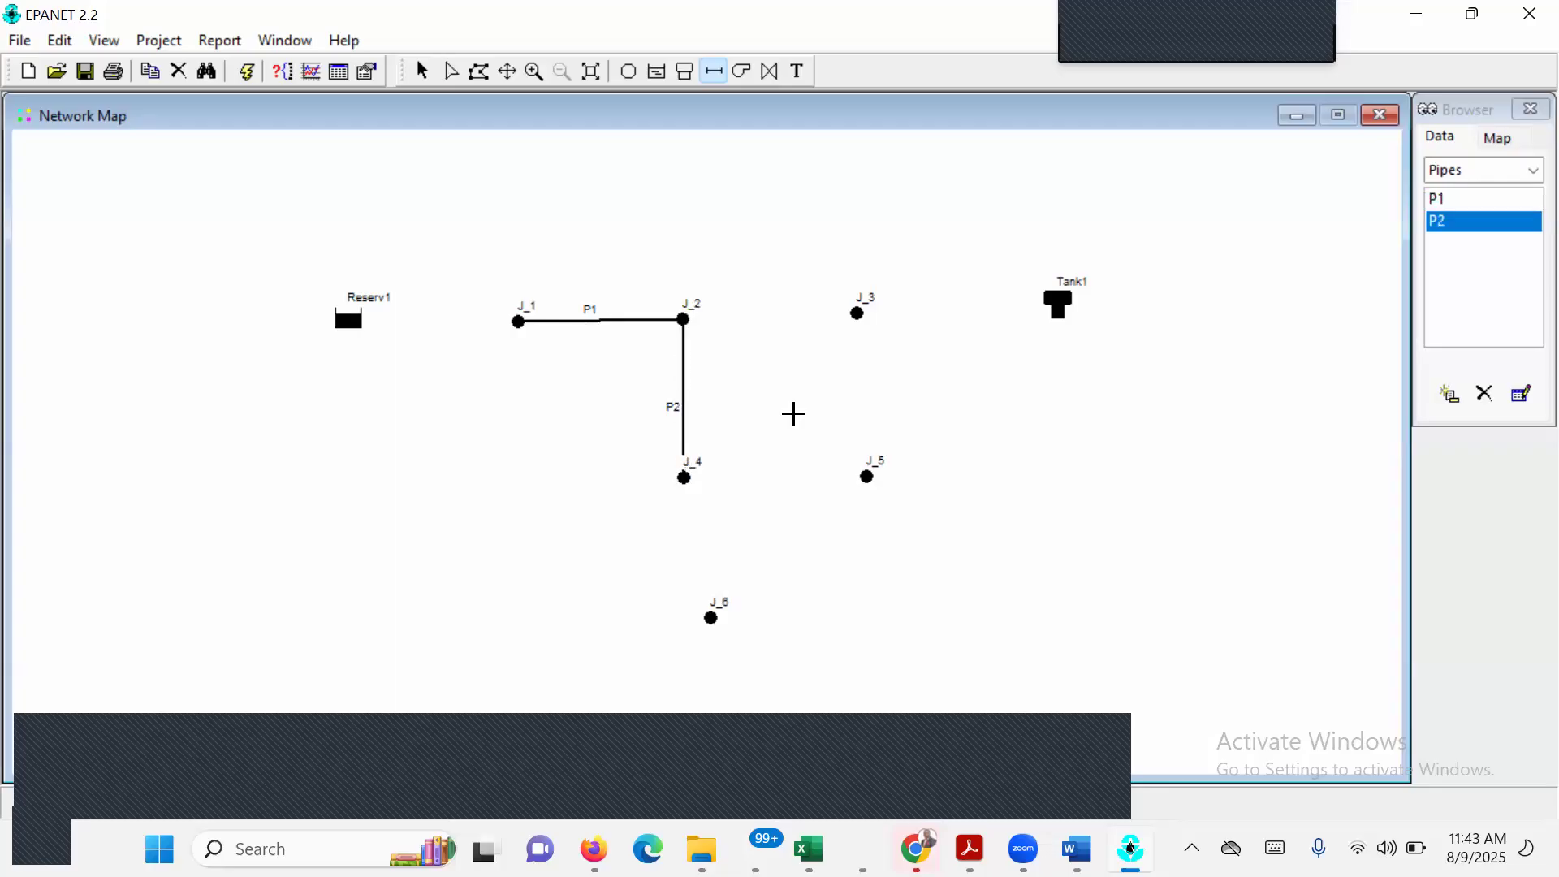
Complete the upper loop with pipes from J_2 to J_3, J_3 to J_5, and J_5 to J_4.
click(686, 317)
click(859, 313)
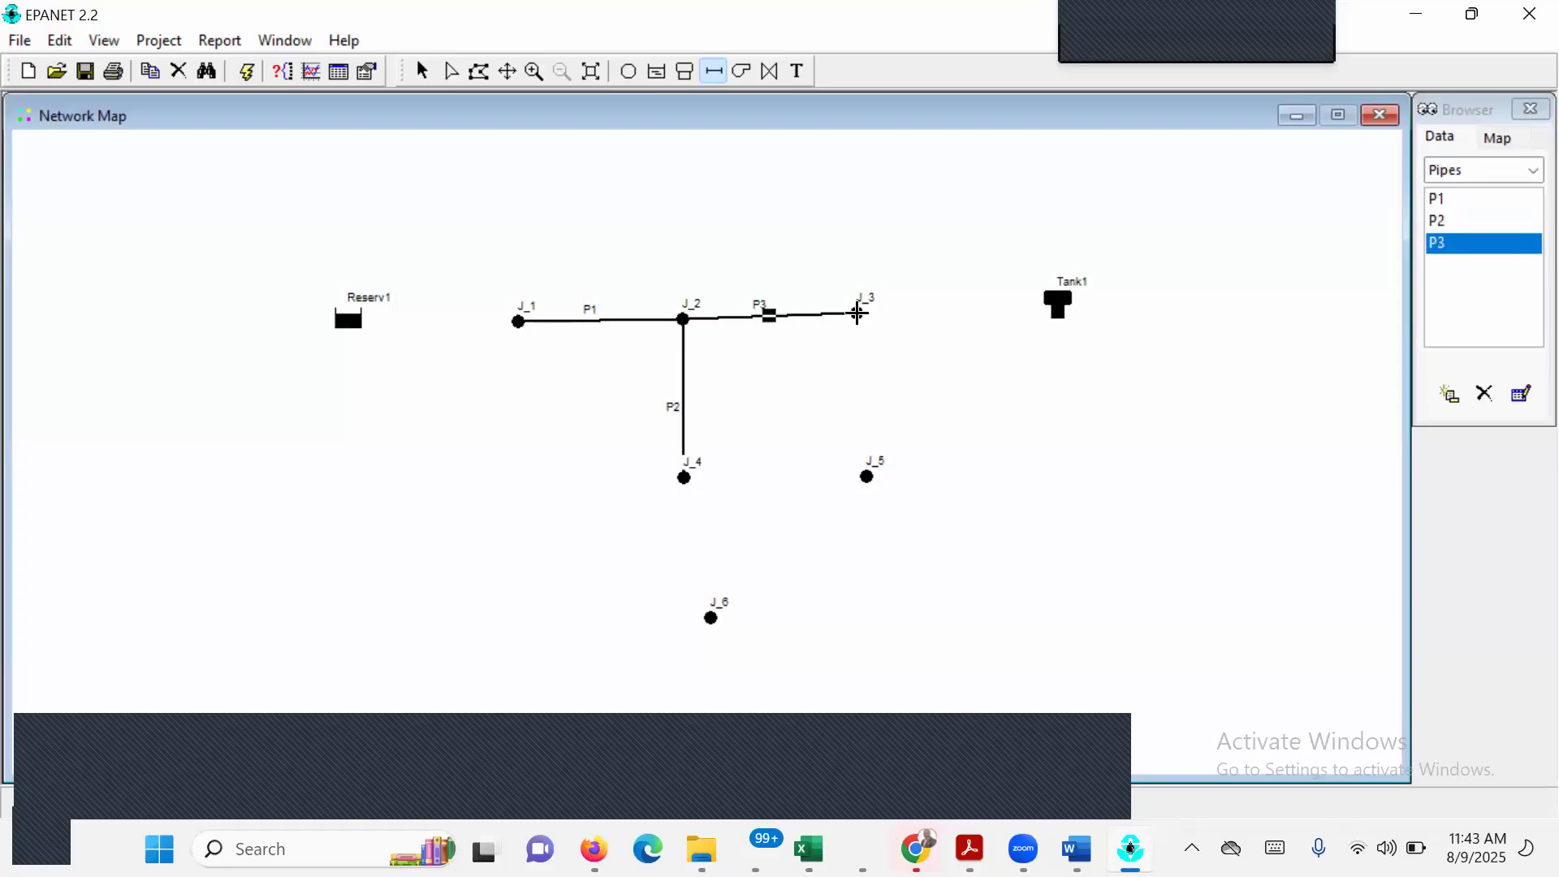
click(859, 313)
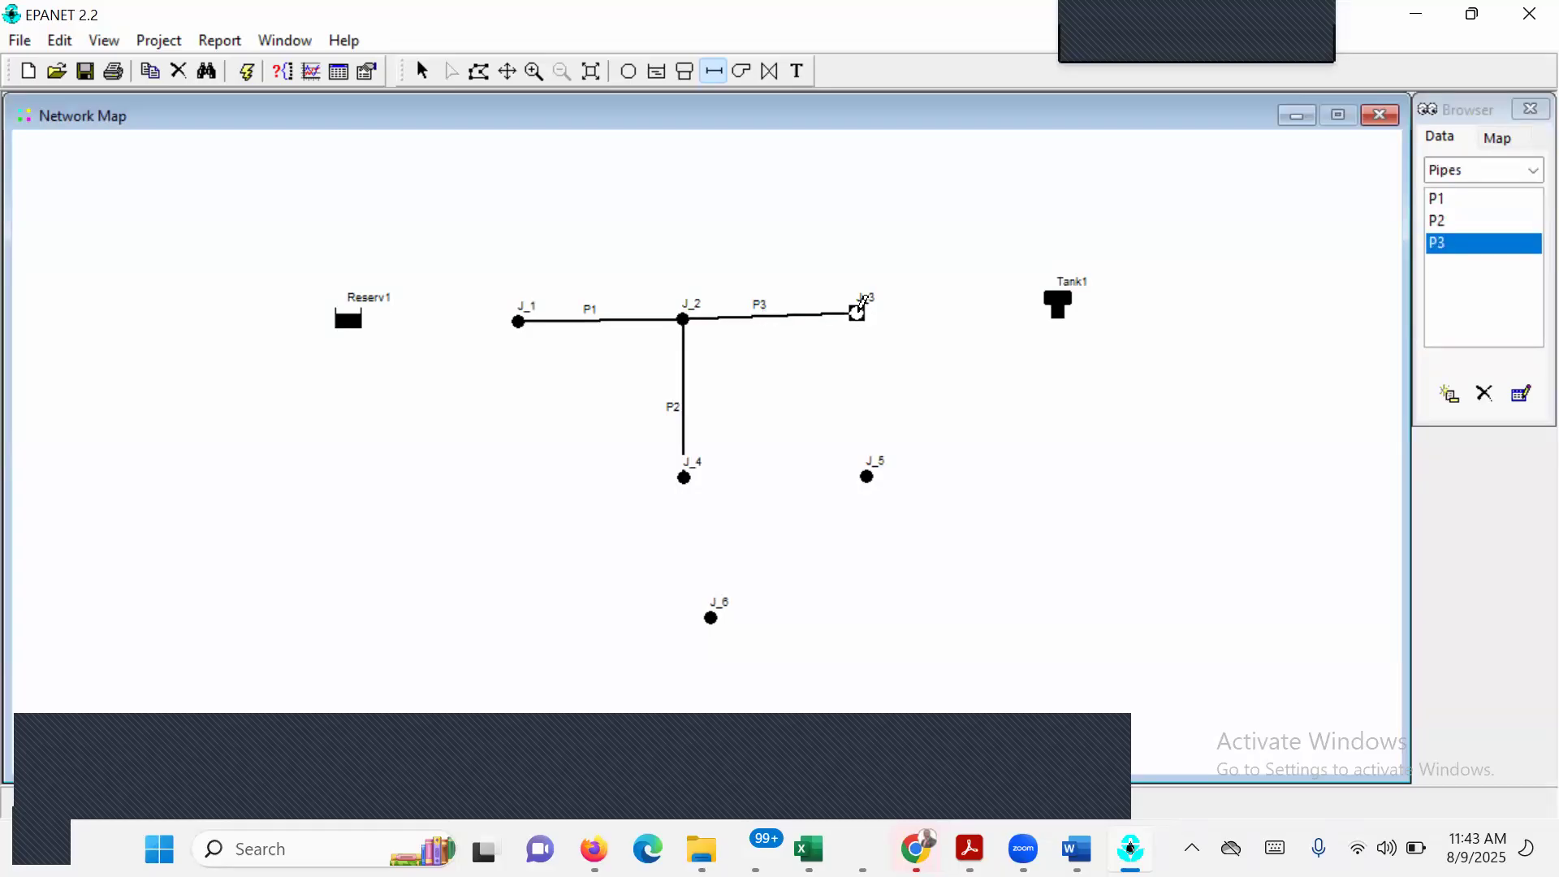
click(866, 478)
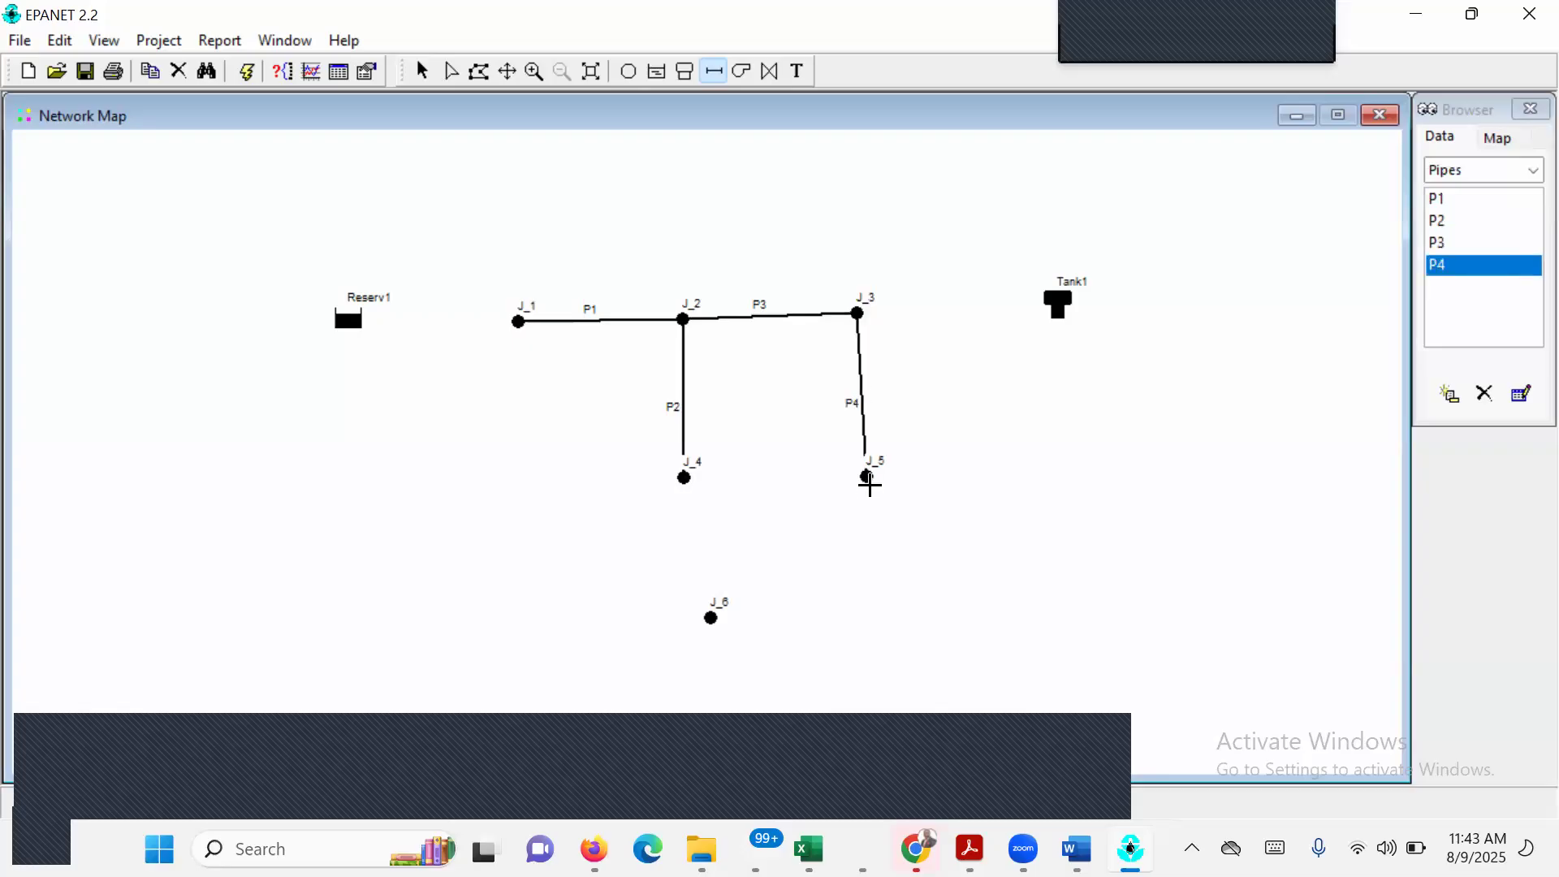
click(869, 475)
click(685, 476)
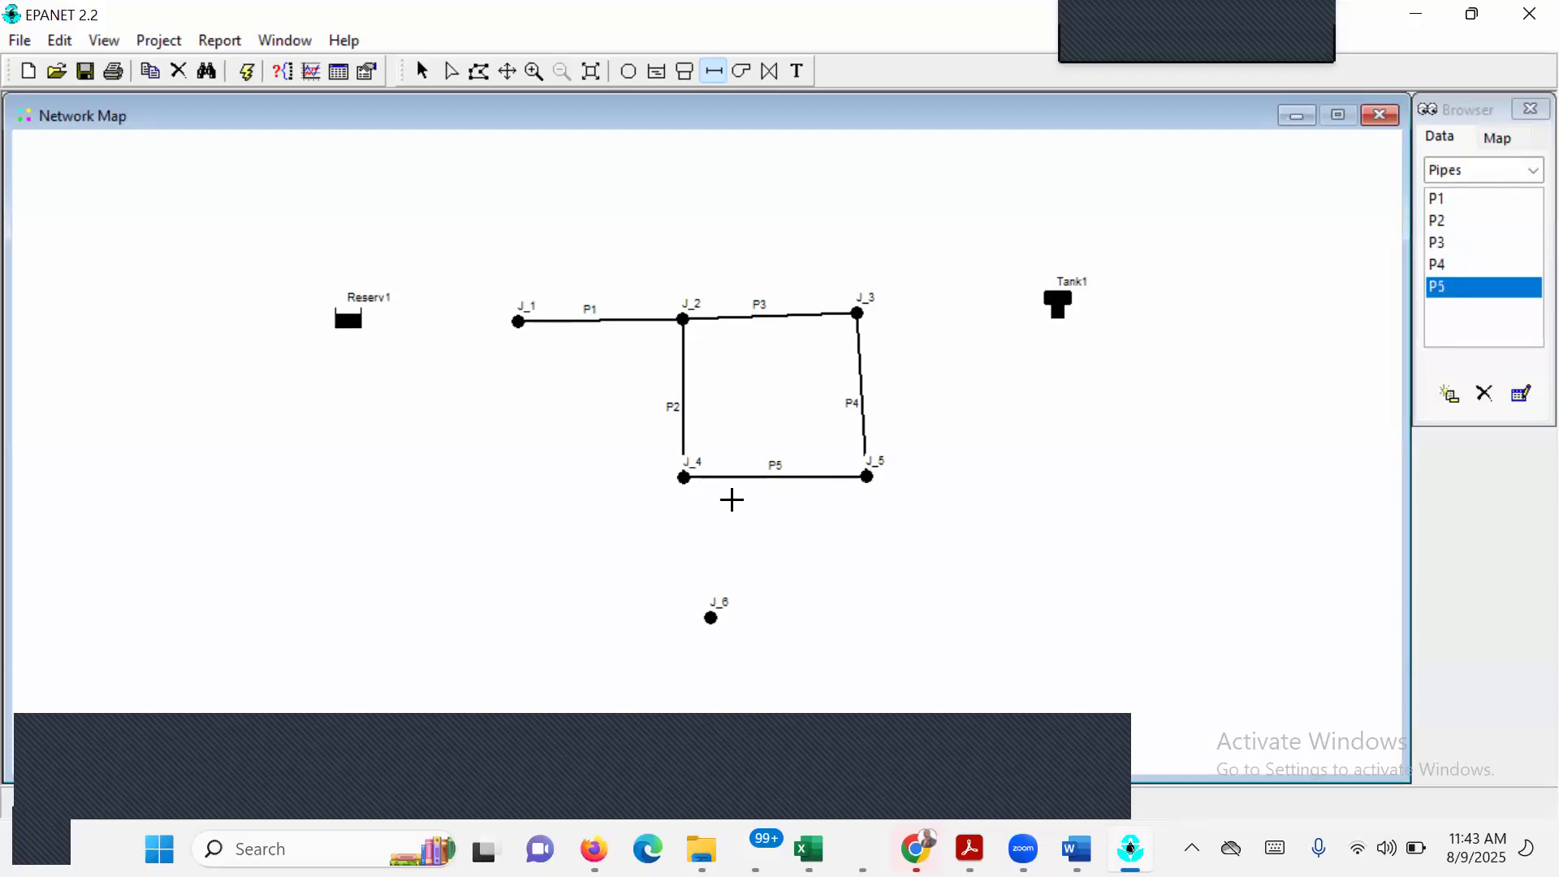
Form the lower loop with pipes from J_4 to J_6 and from J_5 to J_6.
click(684, 477)
click(713, 624)
key(Escape)
click(682, 475)
click(711, 618)
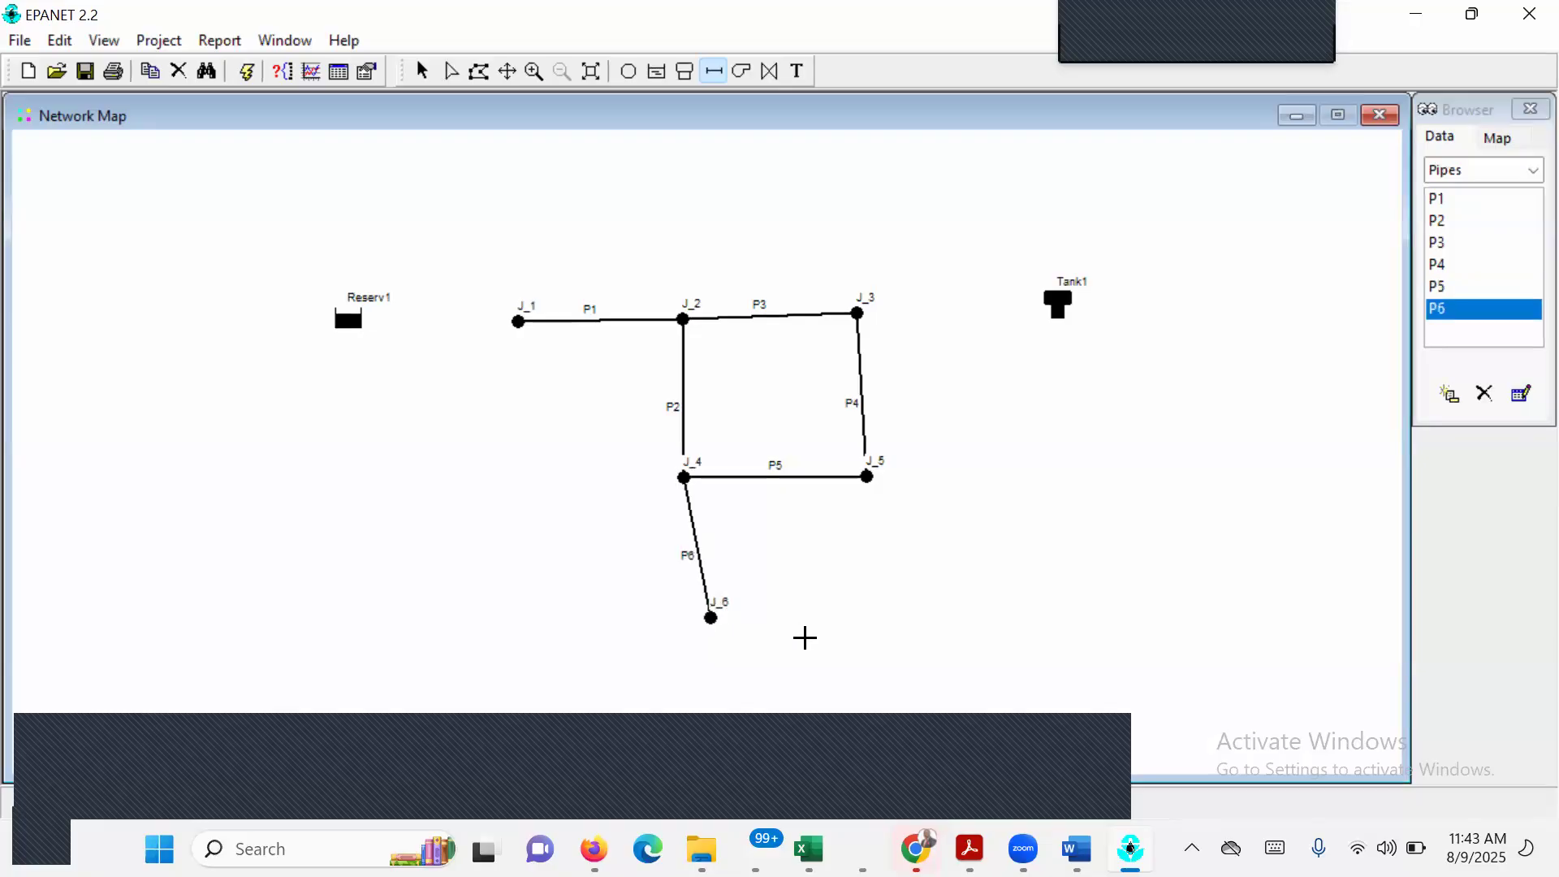
click(868, 476)
click(712, 616)
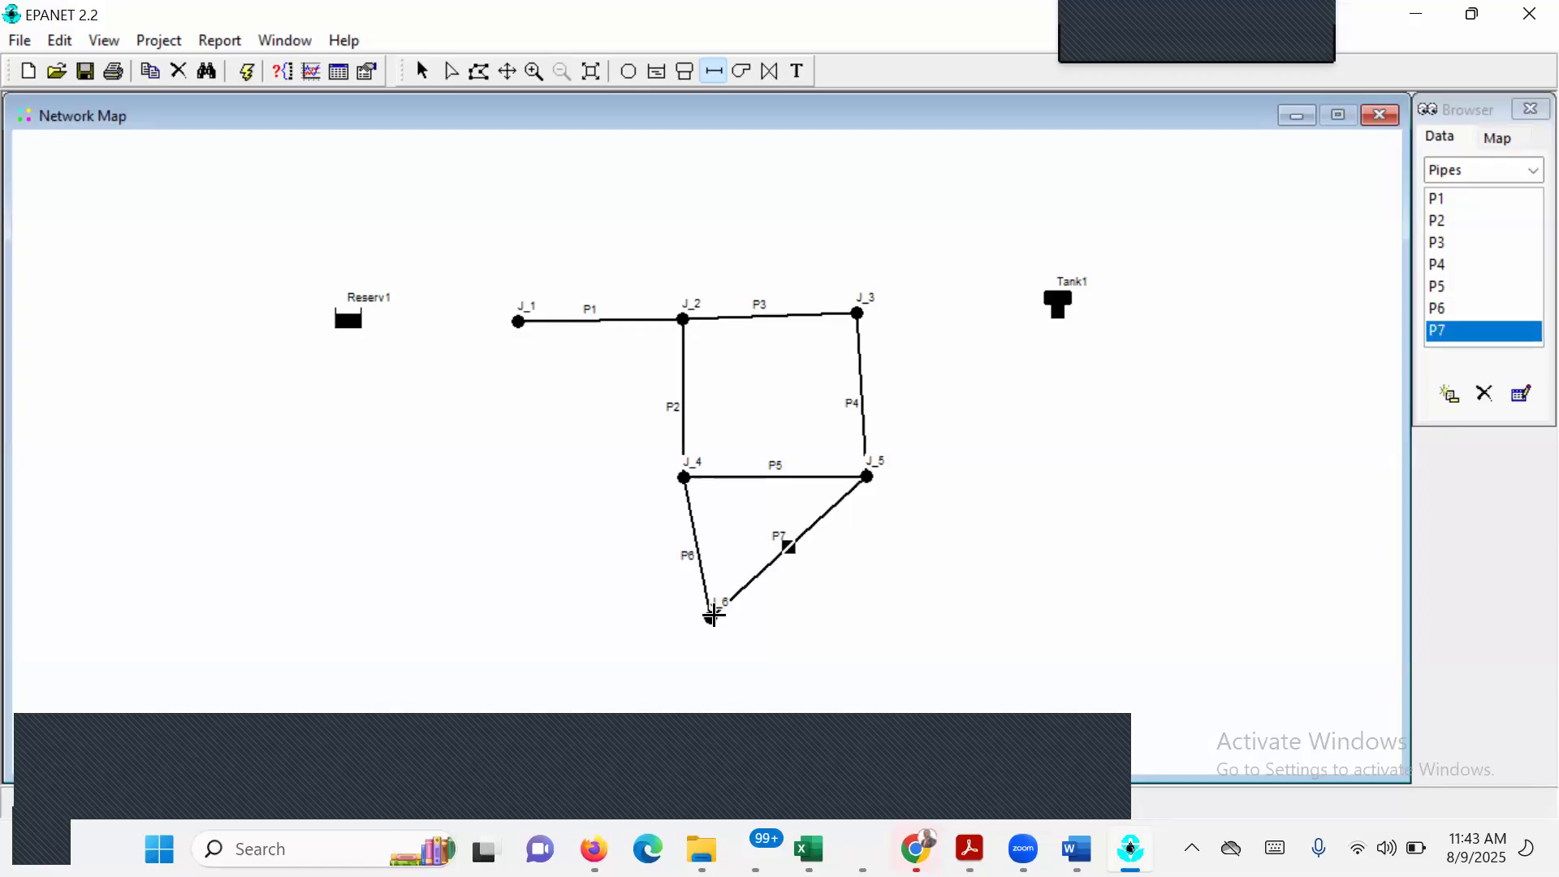
Draw a pipe from J_3 to Tank1 and a pump from Reserv1 to J_1.
click(858, 310)
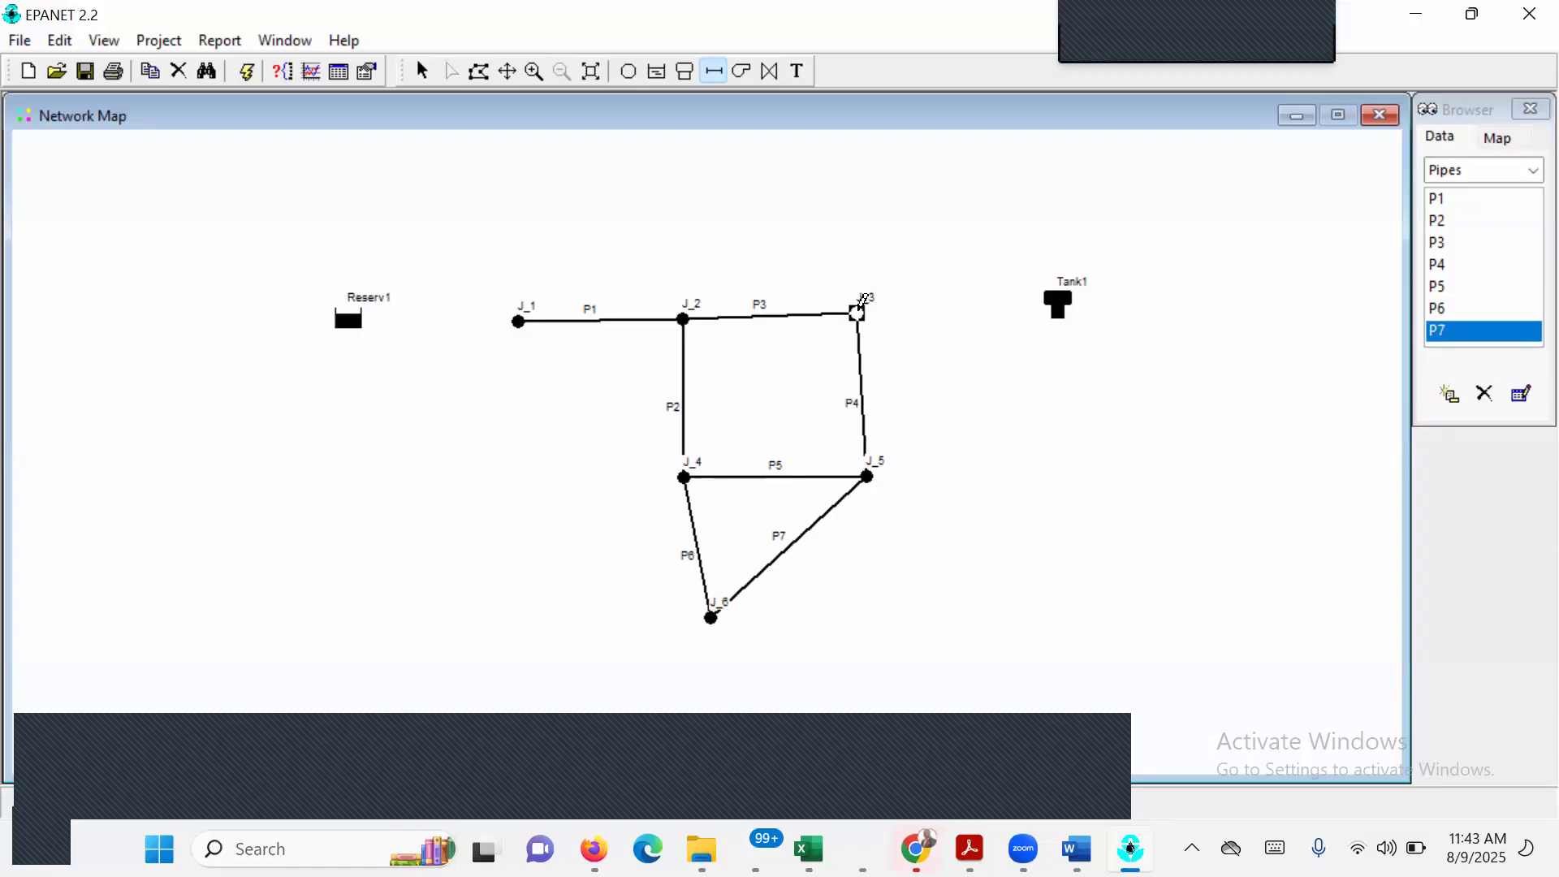
click(1057, 298)
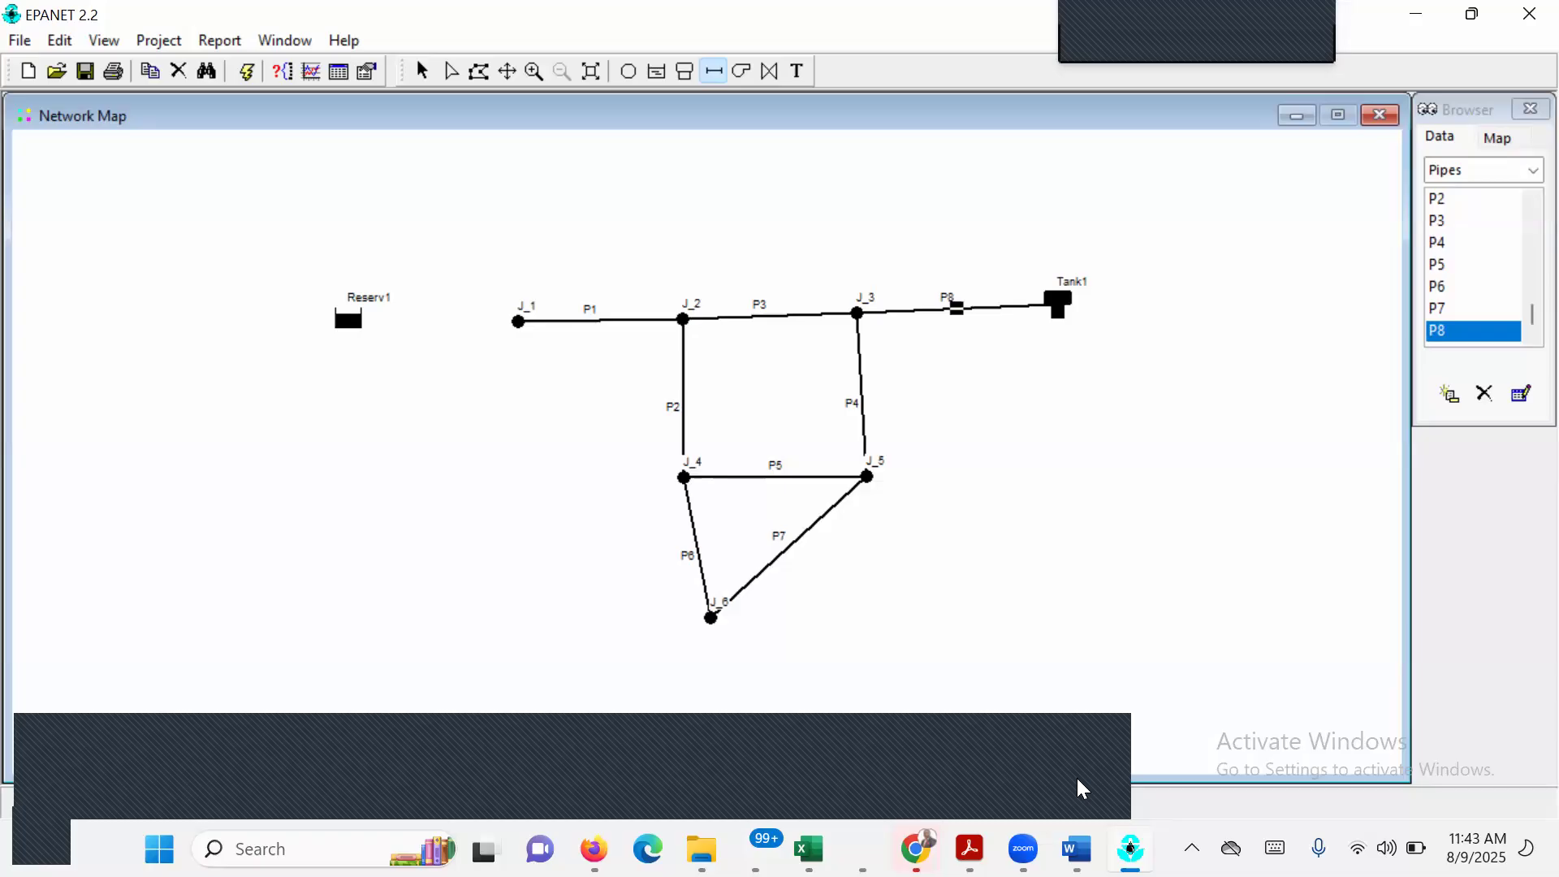
click(1370, 454)
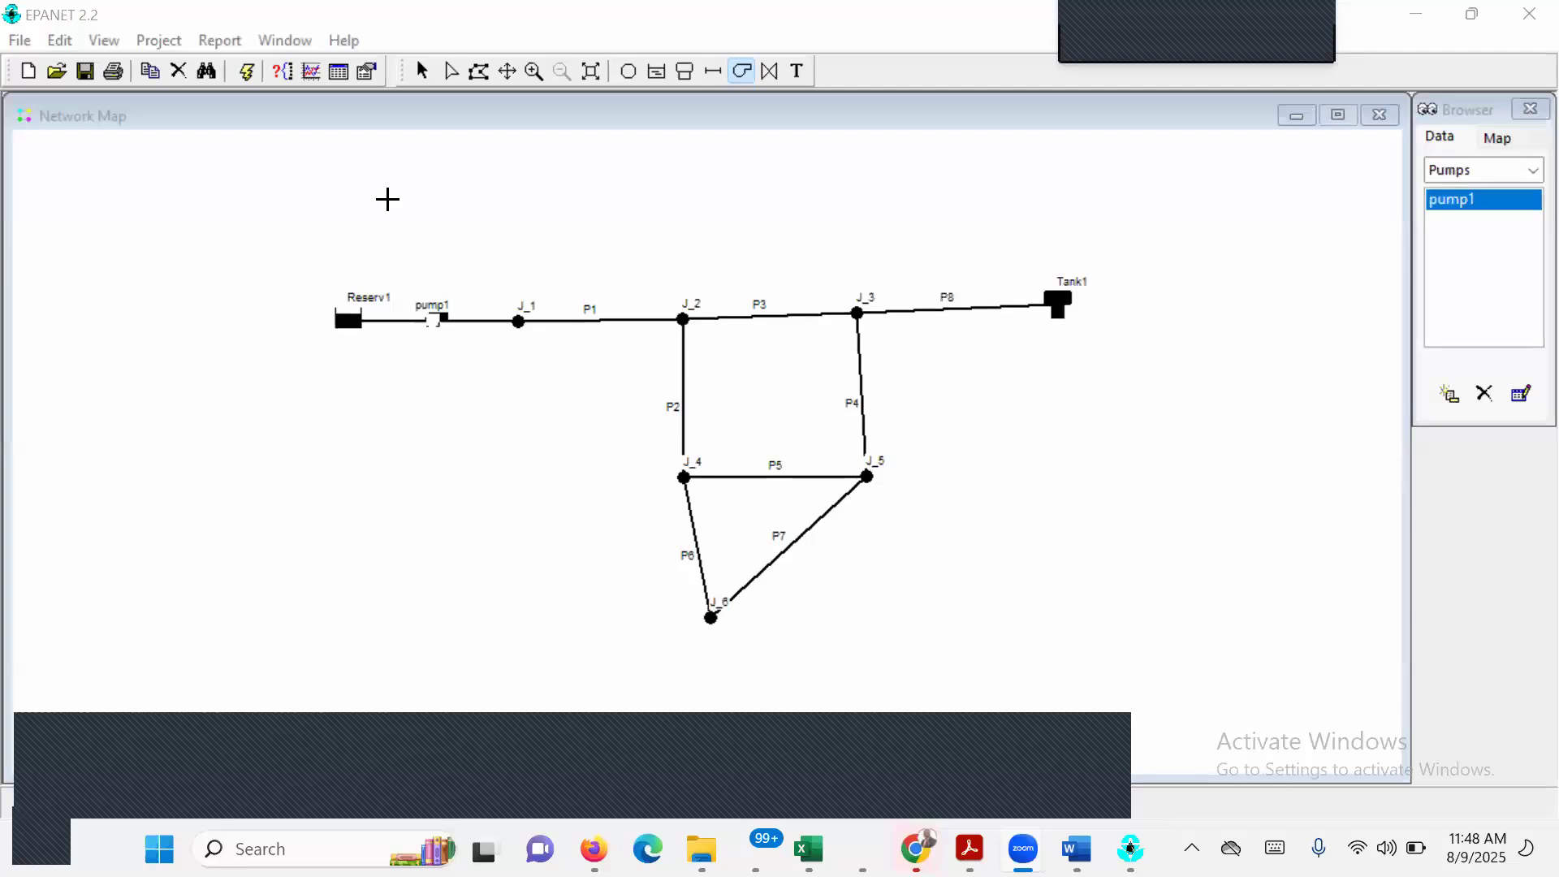
click(427, 78)
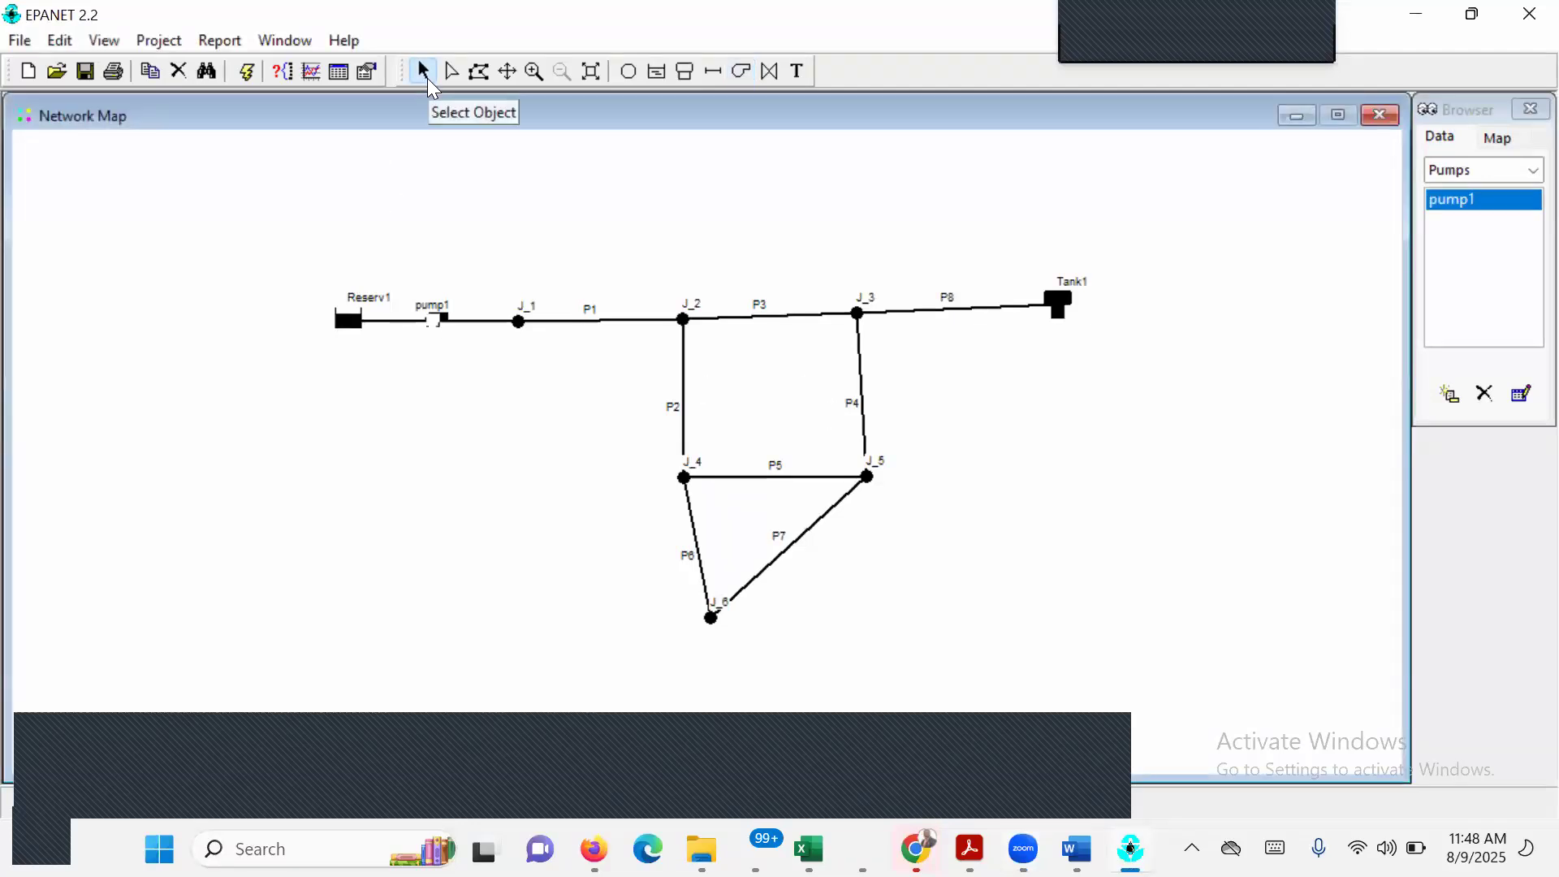
Switch to EPANET EXECISE 1.pdf and read the Setting Node Properties table of node elevations and demands.
mouse_move(1130, 848)
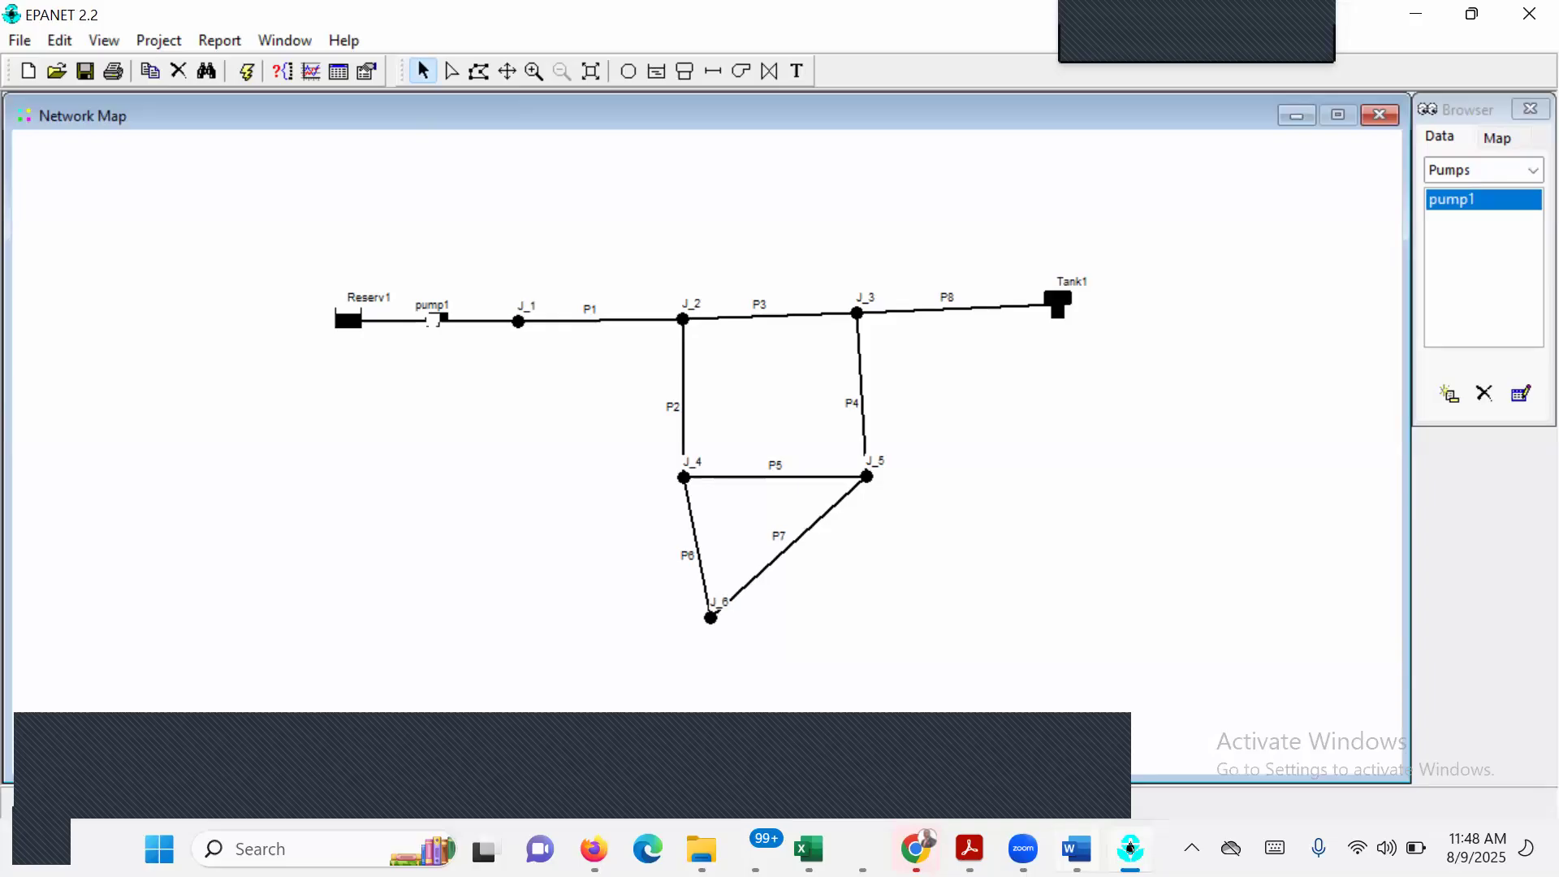
click(970, 848)
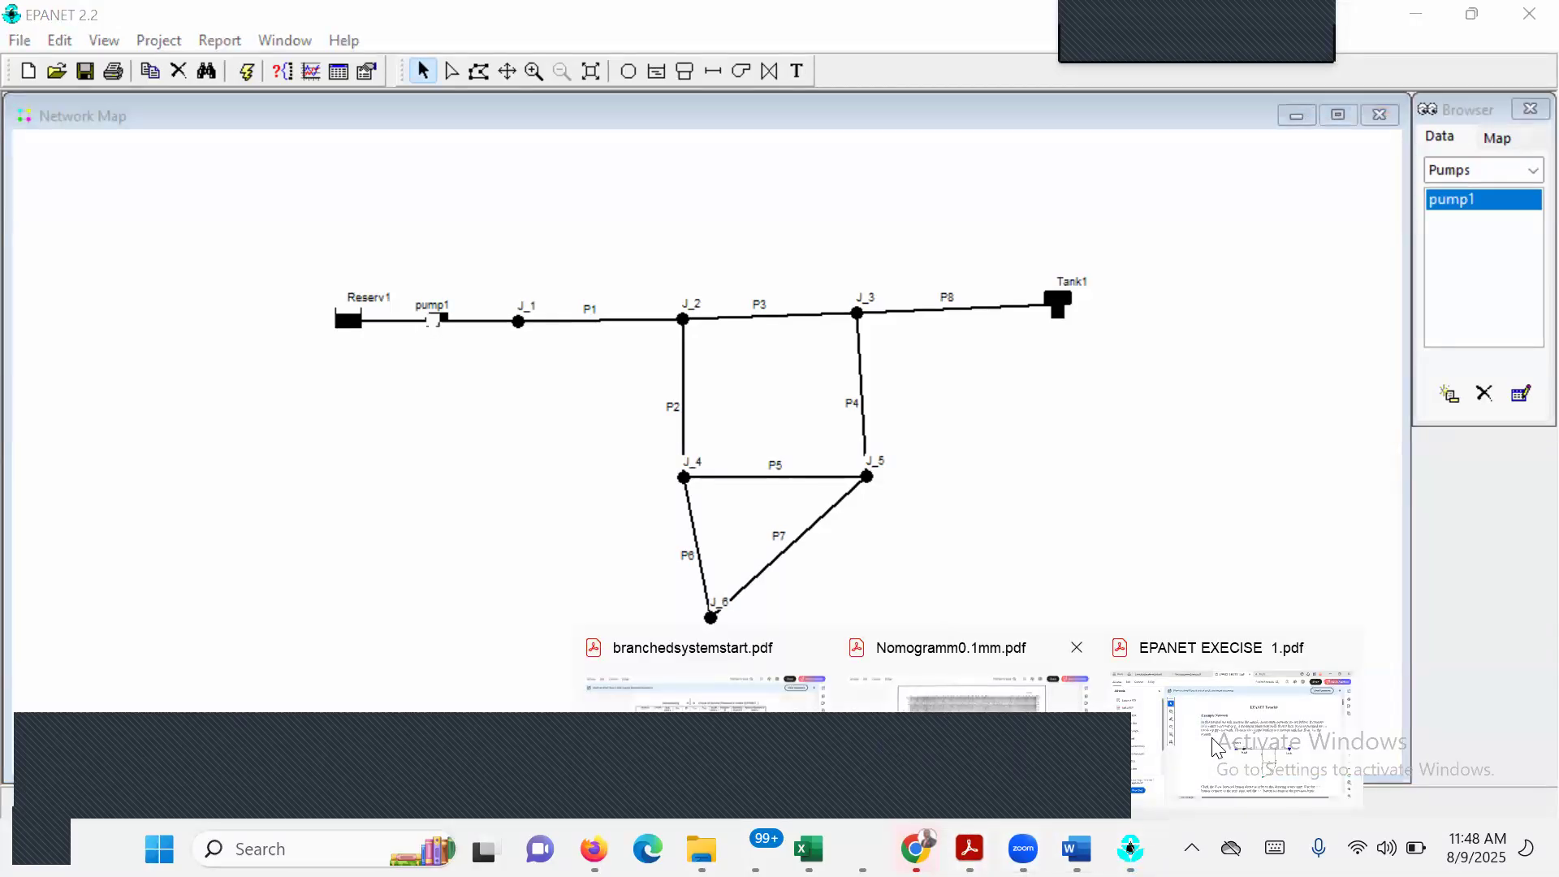
drag(1487, 192, 1512, 292)
scroll(1512, 376, down, 15)
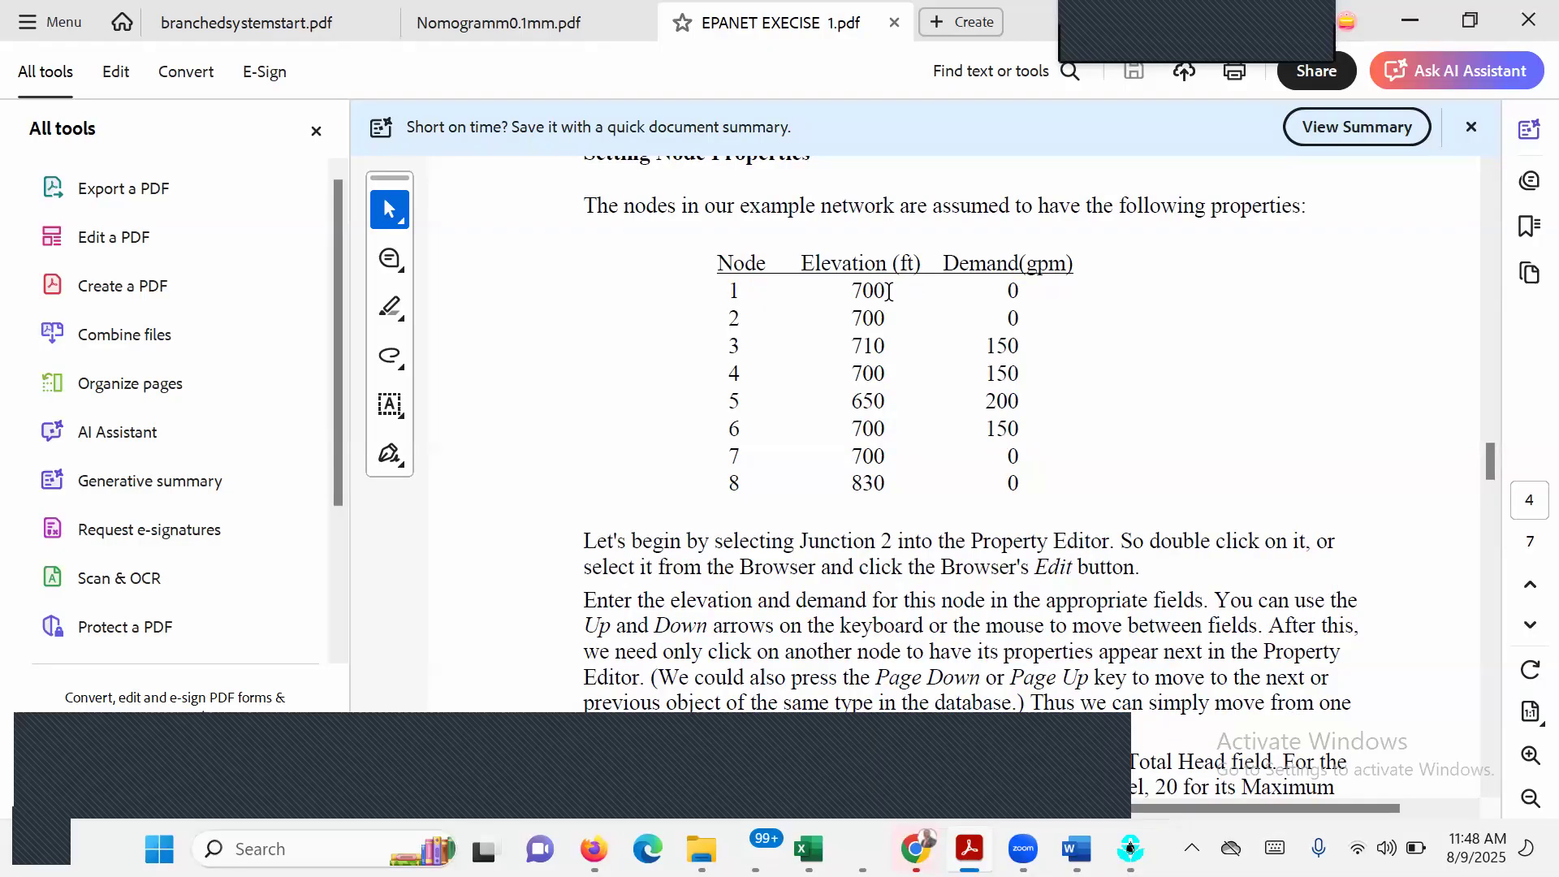
Switch back to EPANET and set the total head of reservoir Reserv1 to 700.
click(1129, 849)
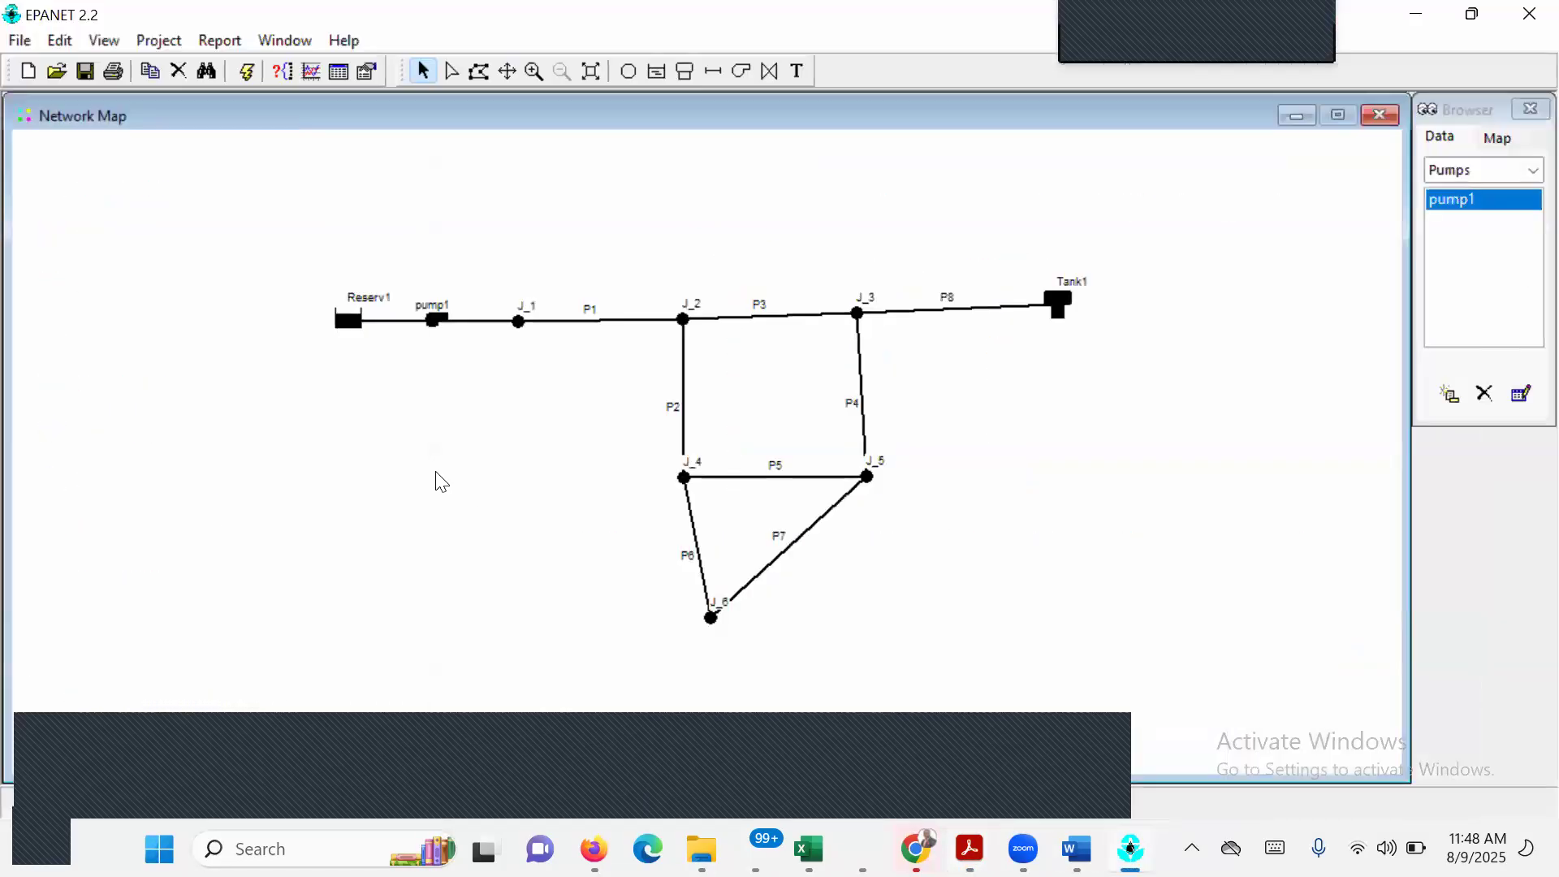
click(351, 323)
double_click(351, 323)
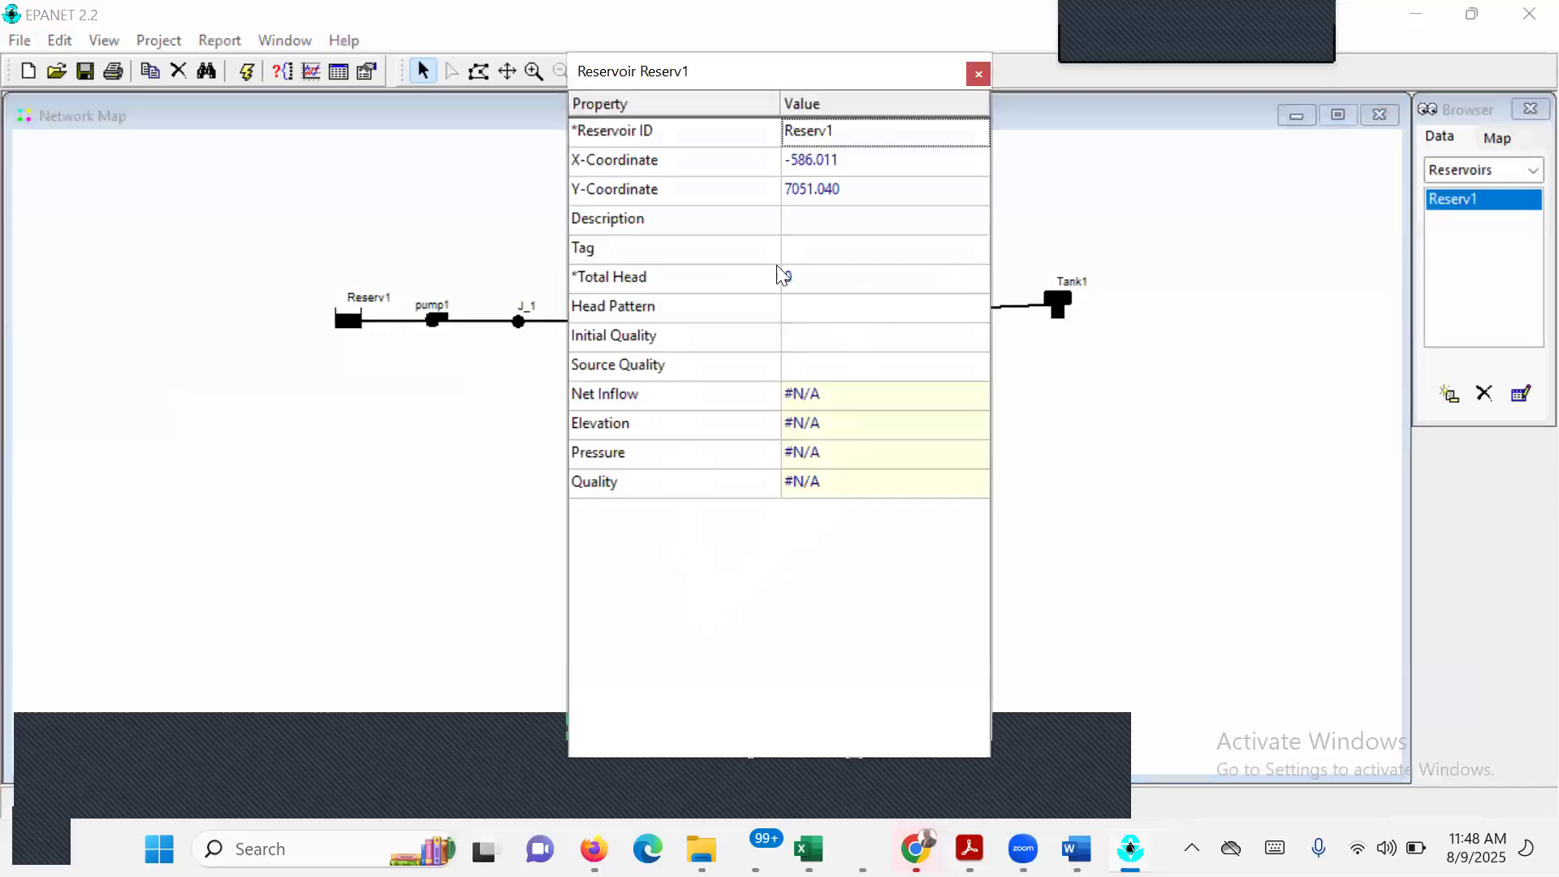
click(816, 277)
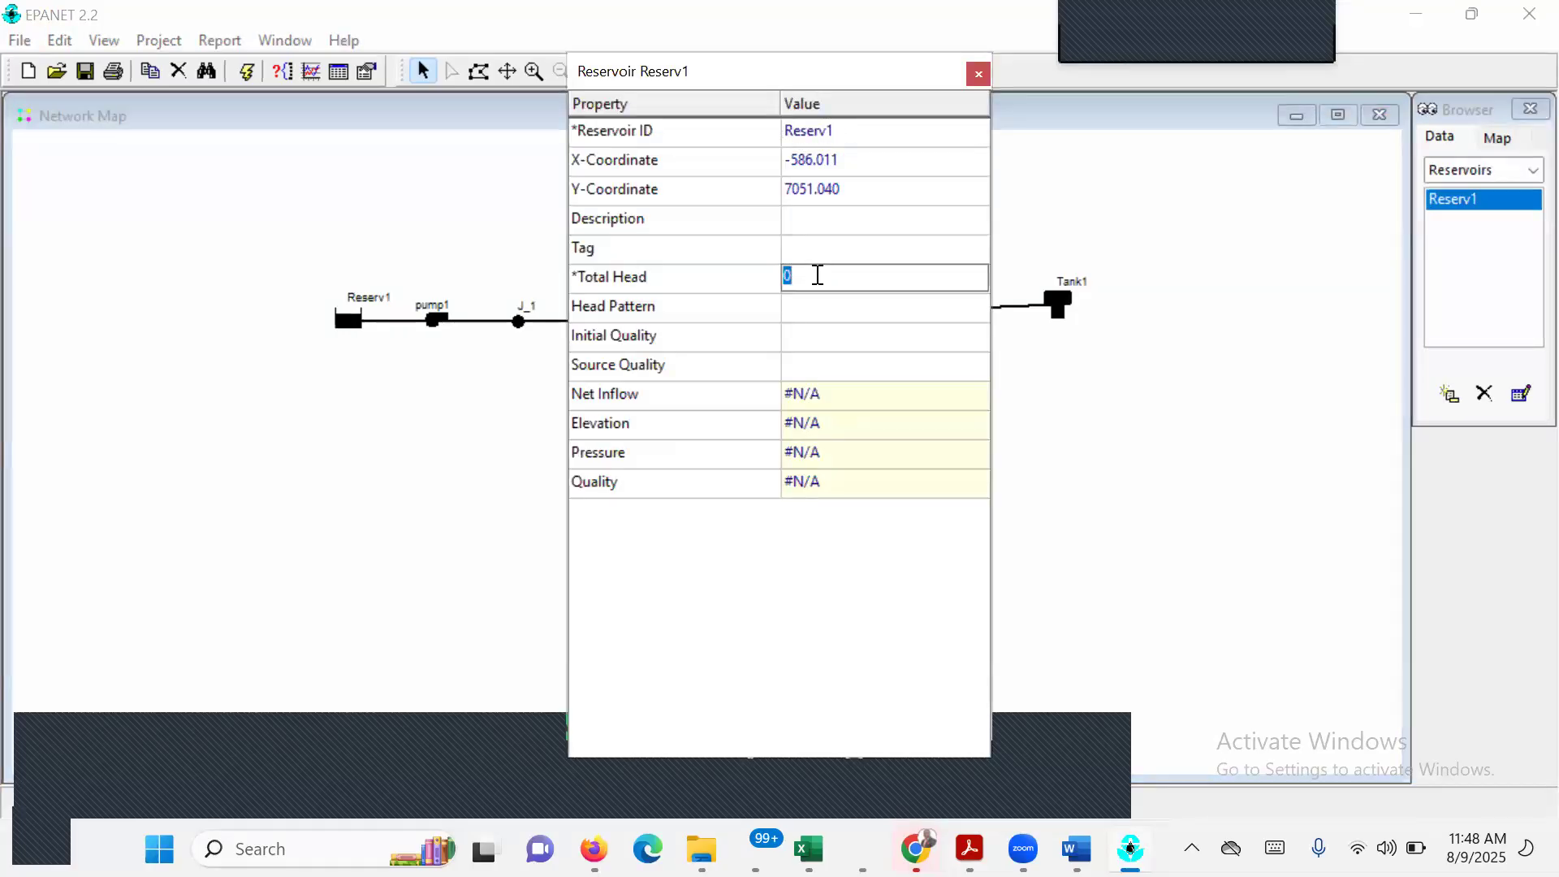
text(700)
key(Return)
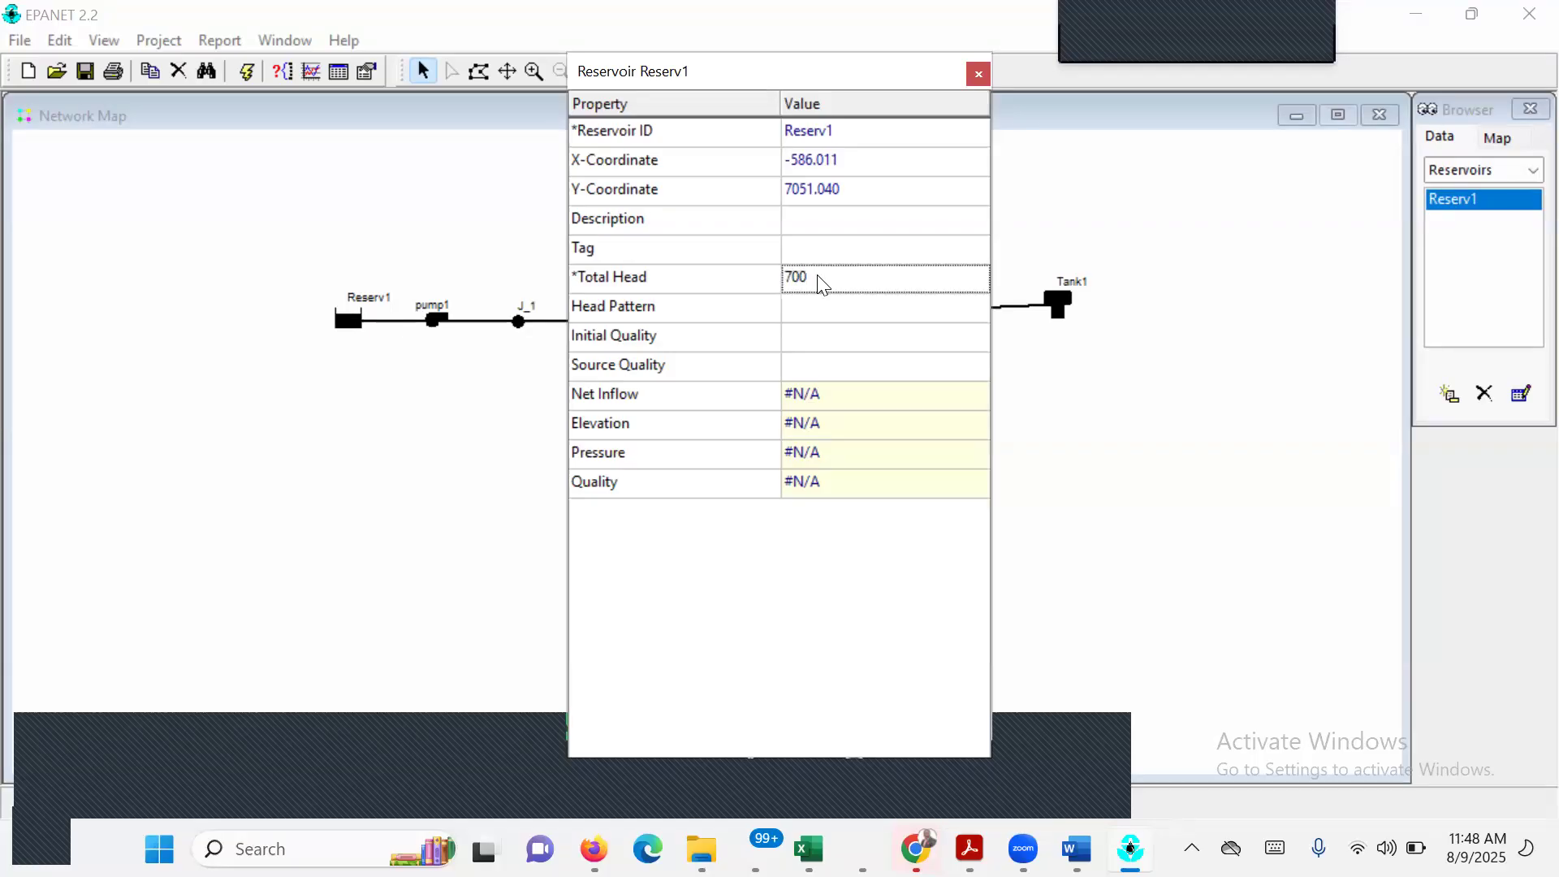
click(979, 74)
Check the node table in EPANET EXECISE 1.pdf, and in EPANET set junction J_1's elevation to 700 and base demand to 0.
mouse_move(1131, 849)
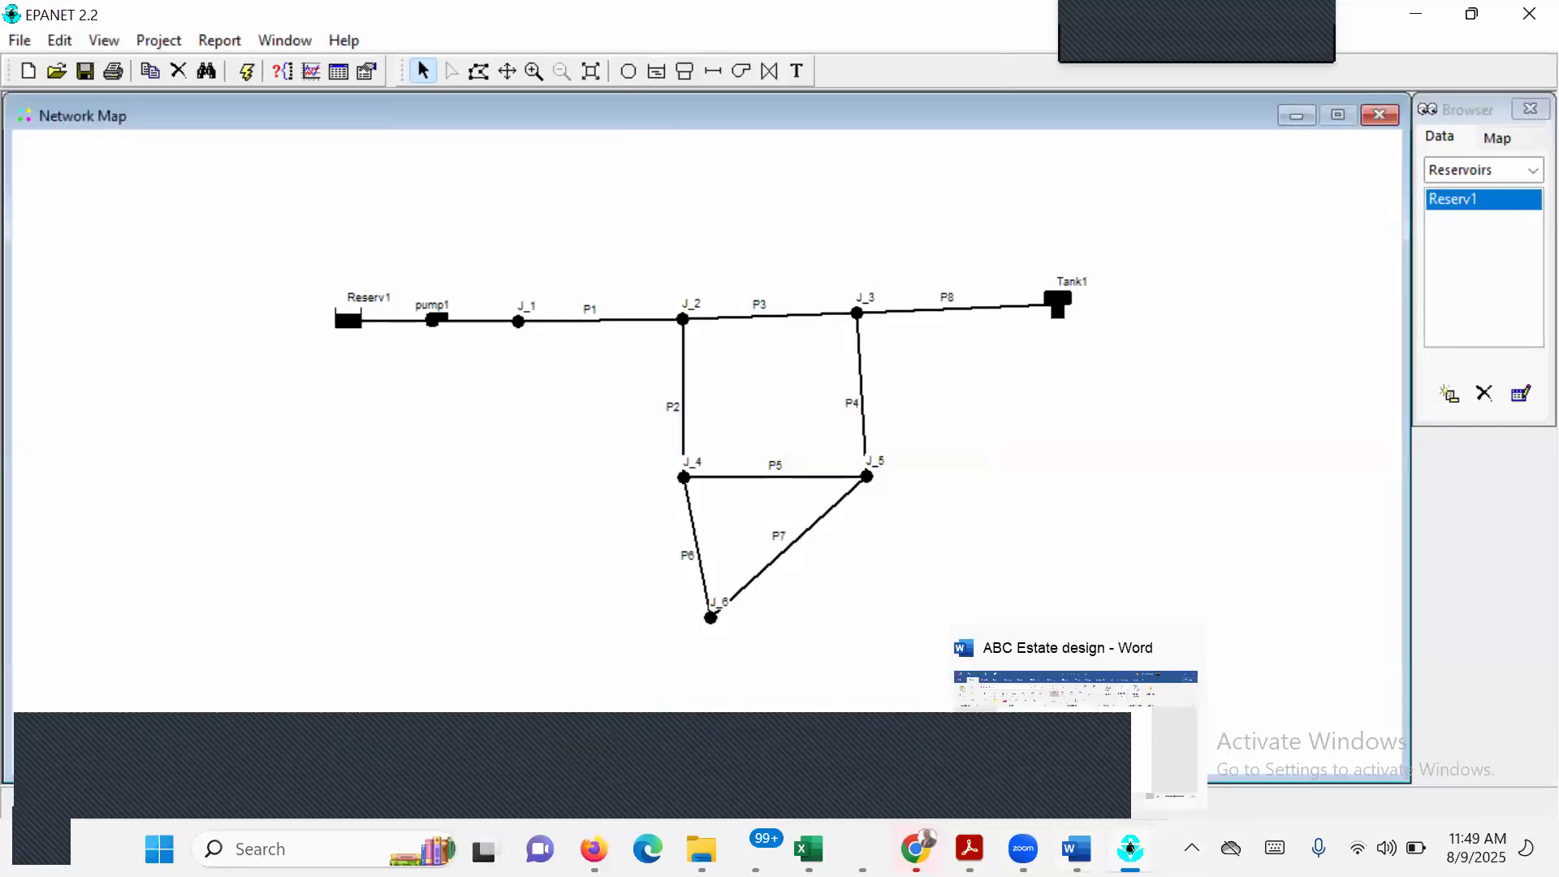
mouse_move(970, 849)
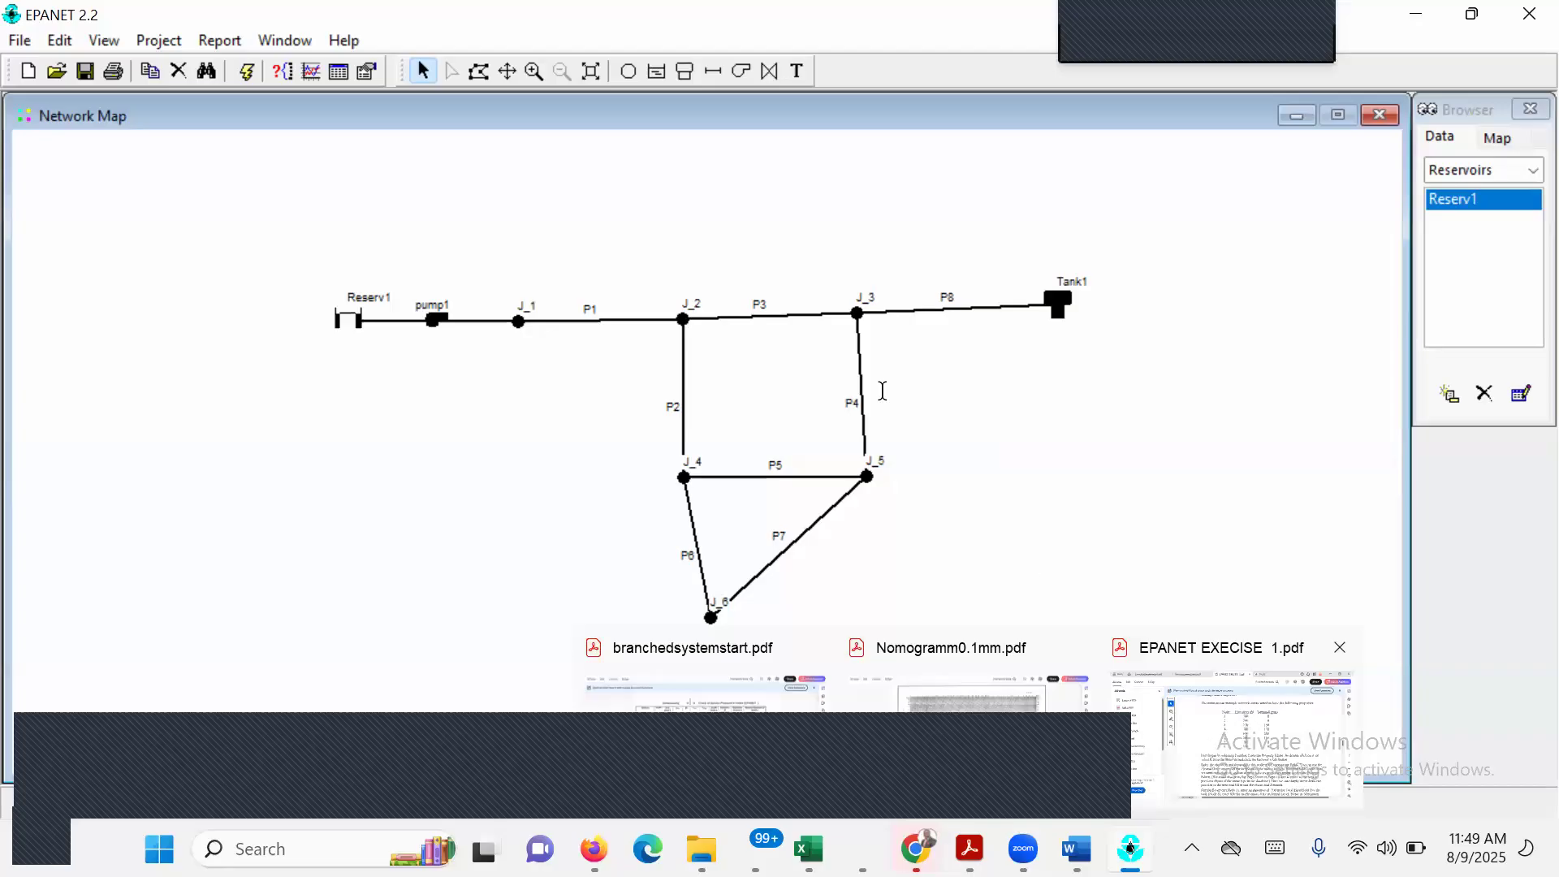
click(1234, 730)
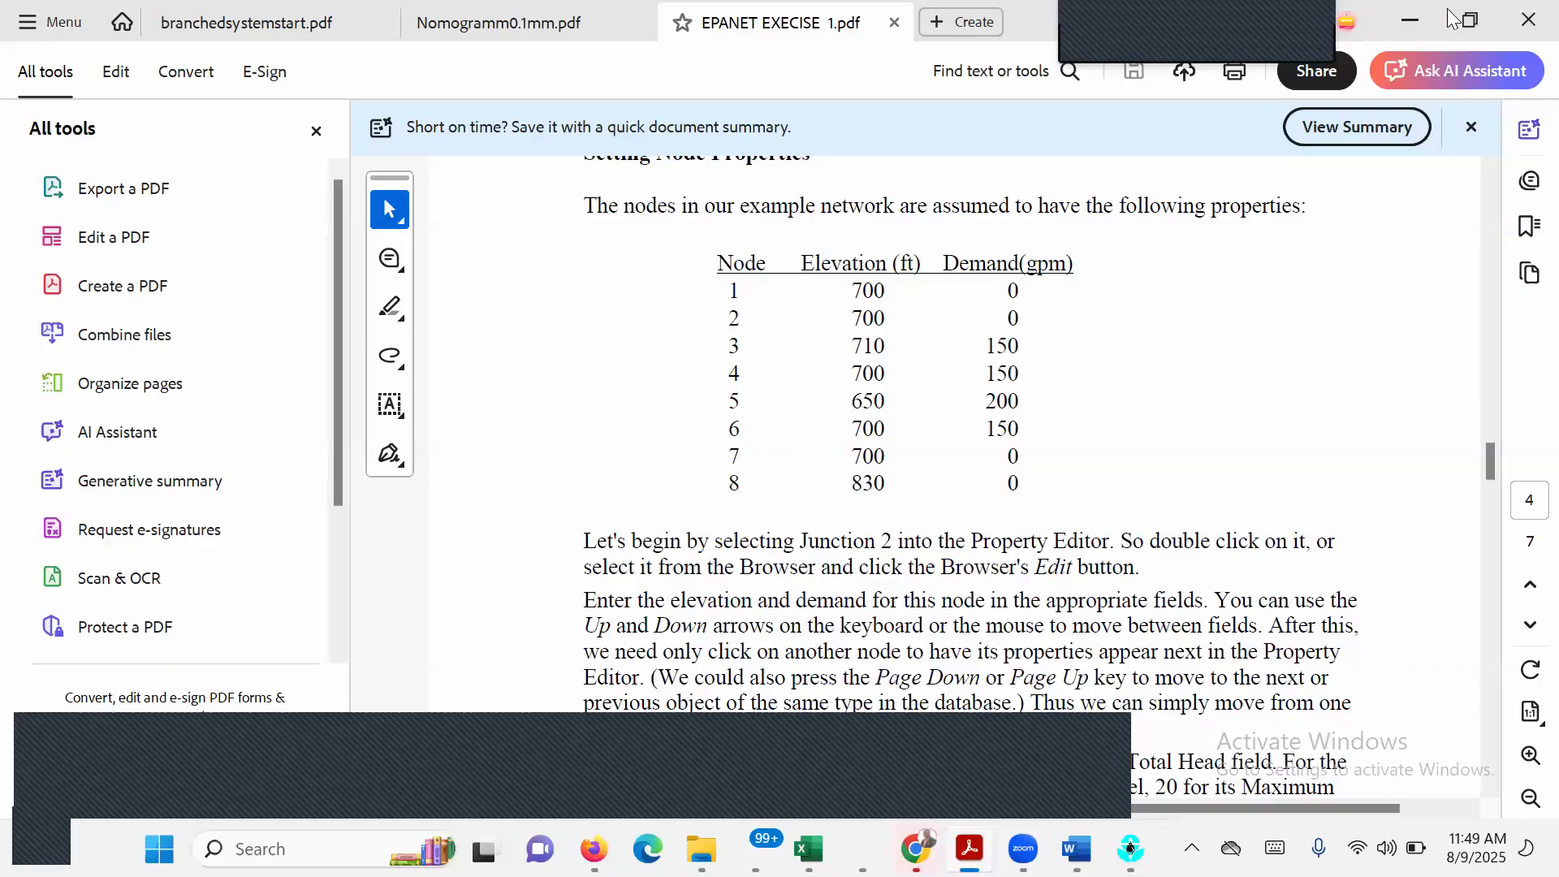
click(1412, 20)
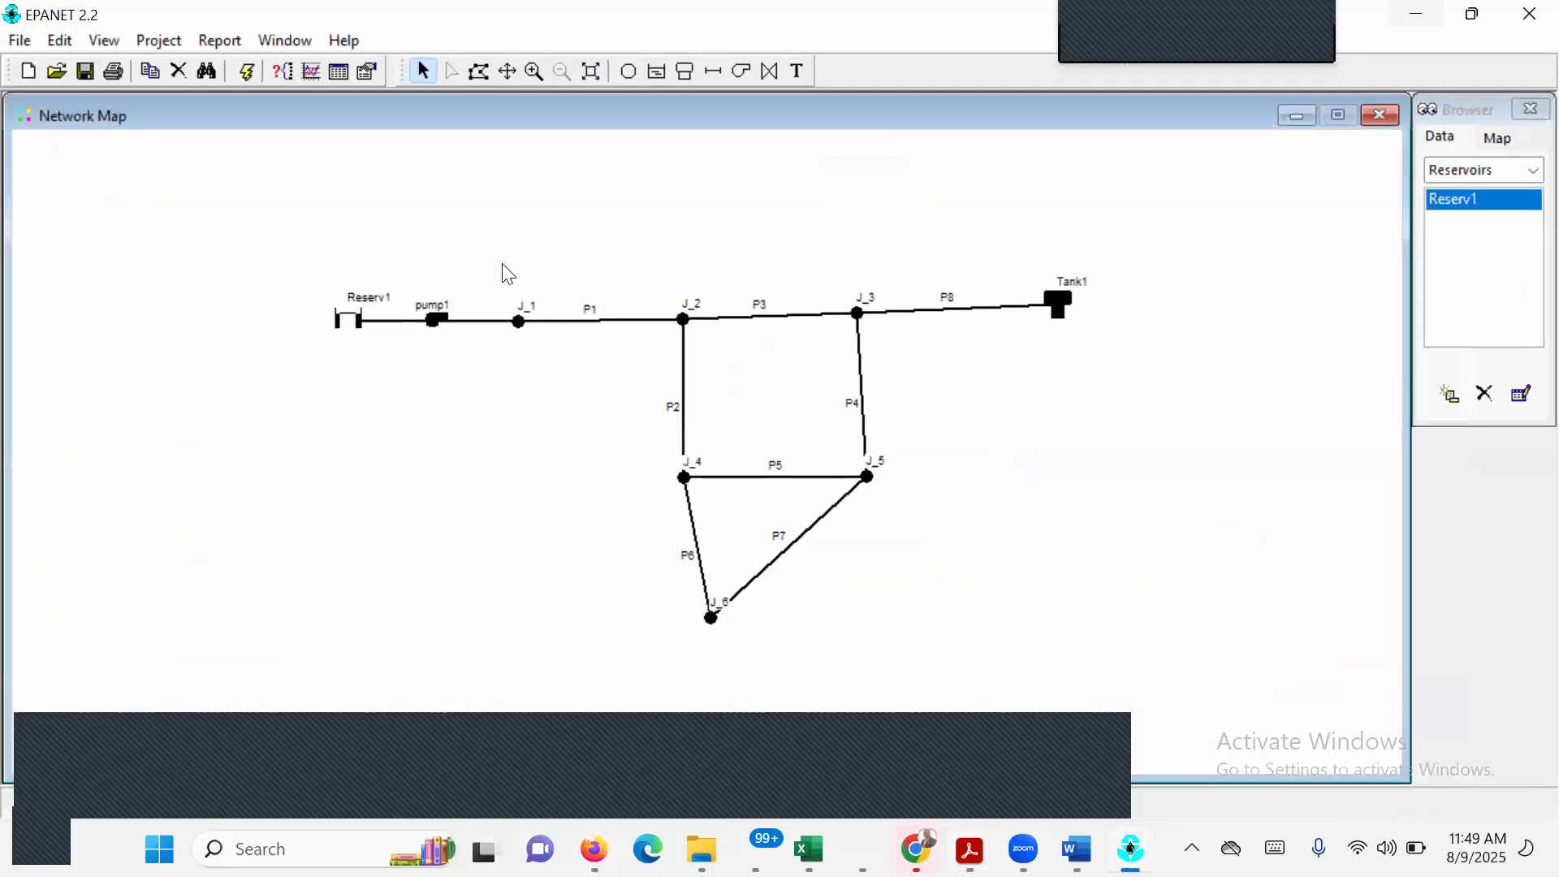
double_click(519, 322)
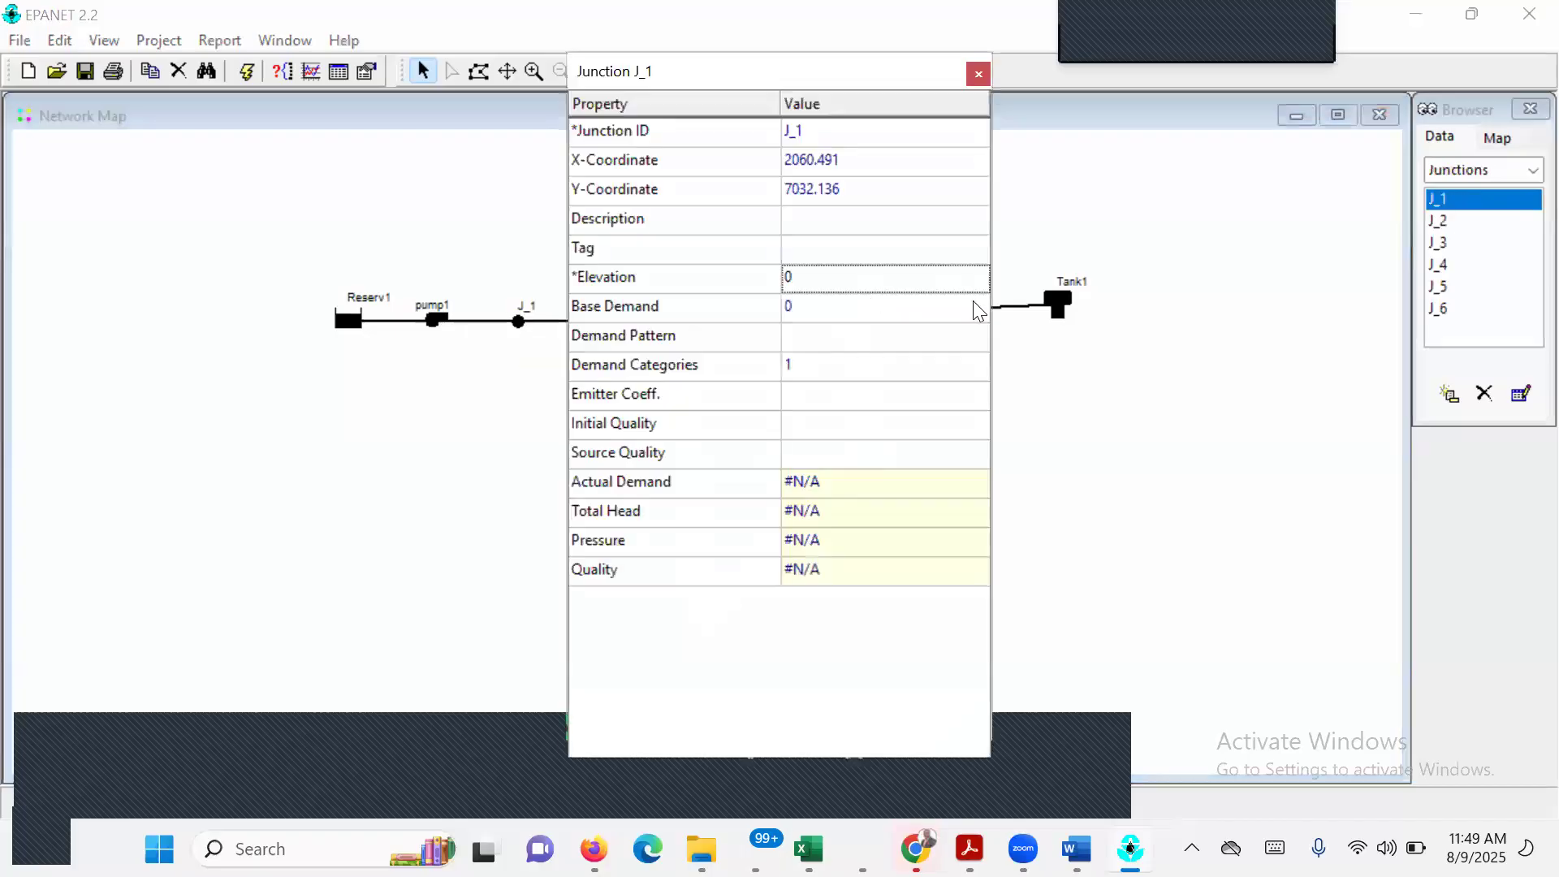
click(828, 273)
text(700)
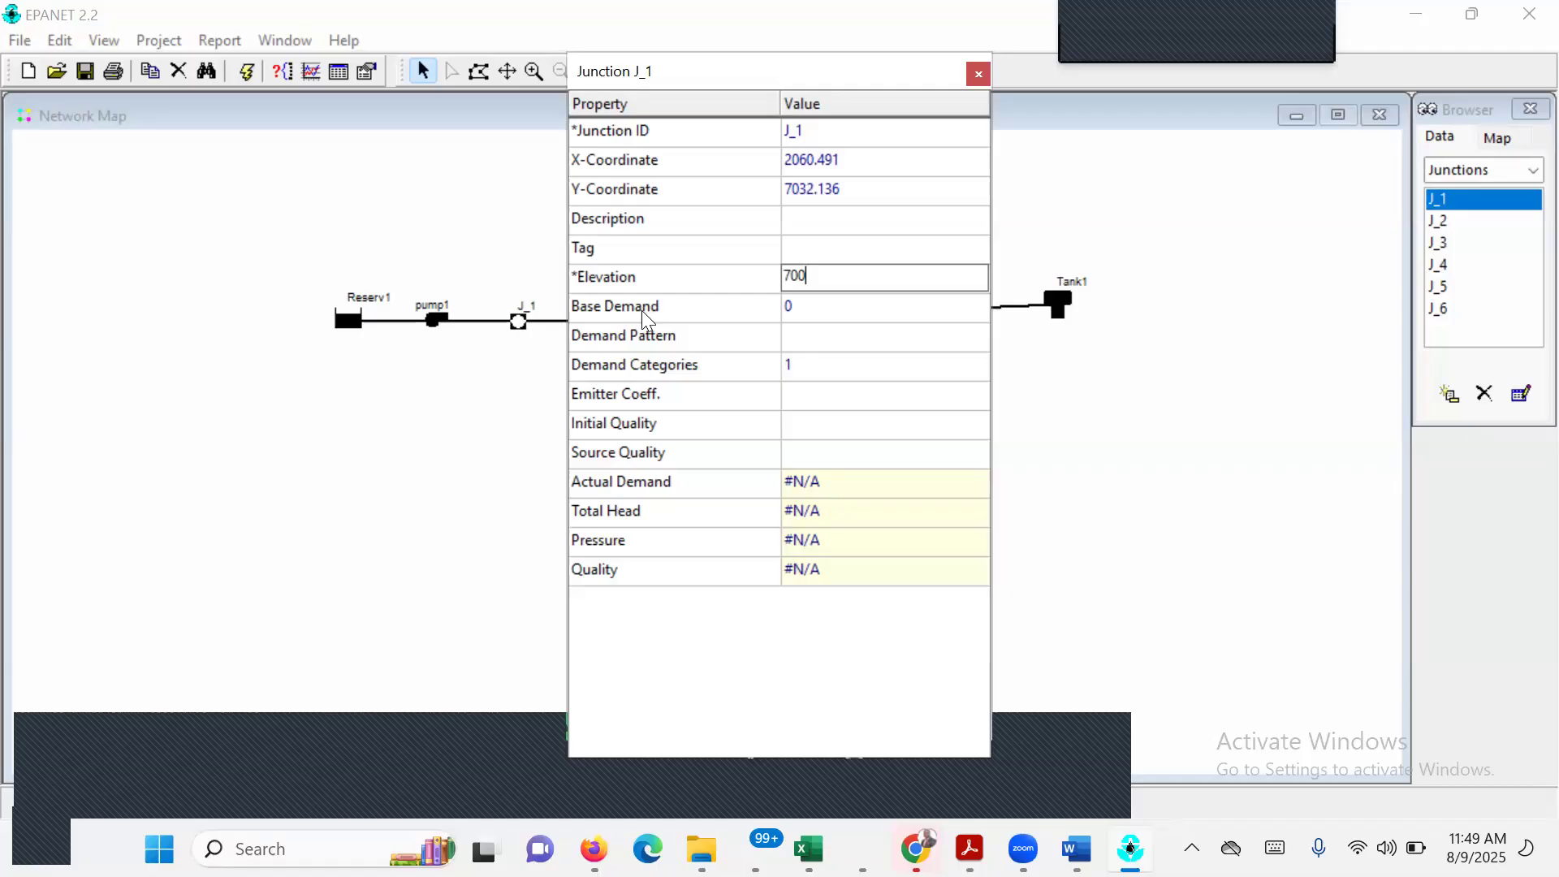
click(817, 311)
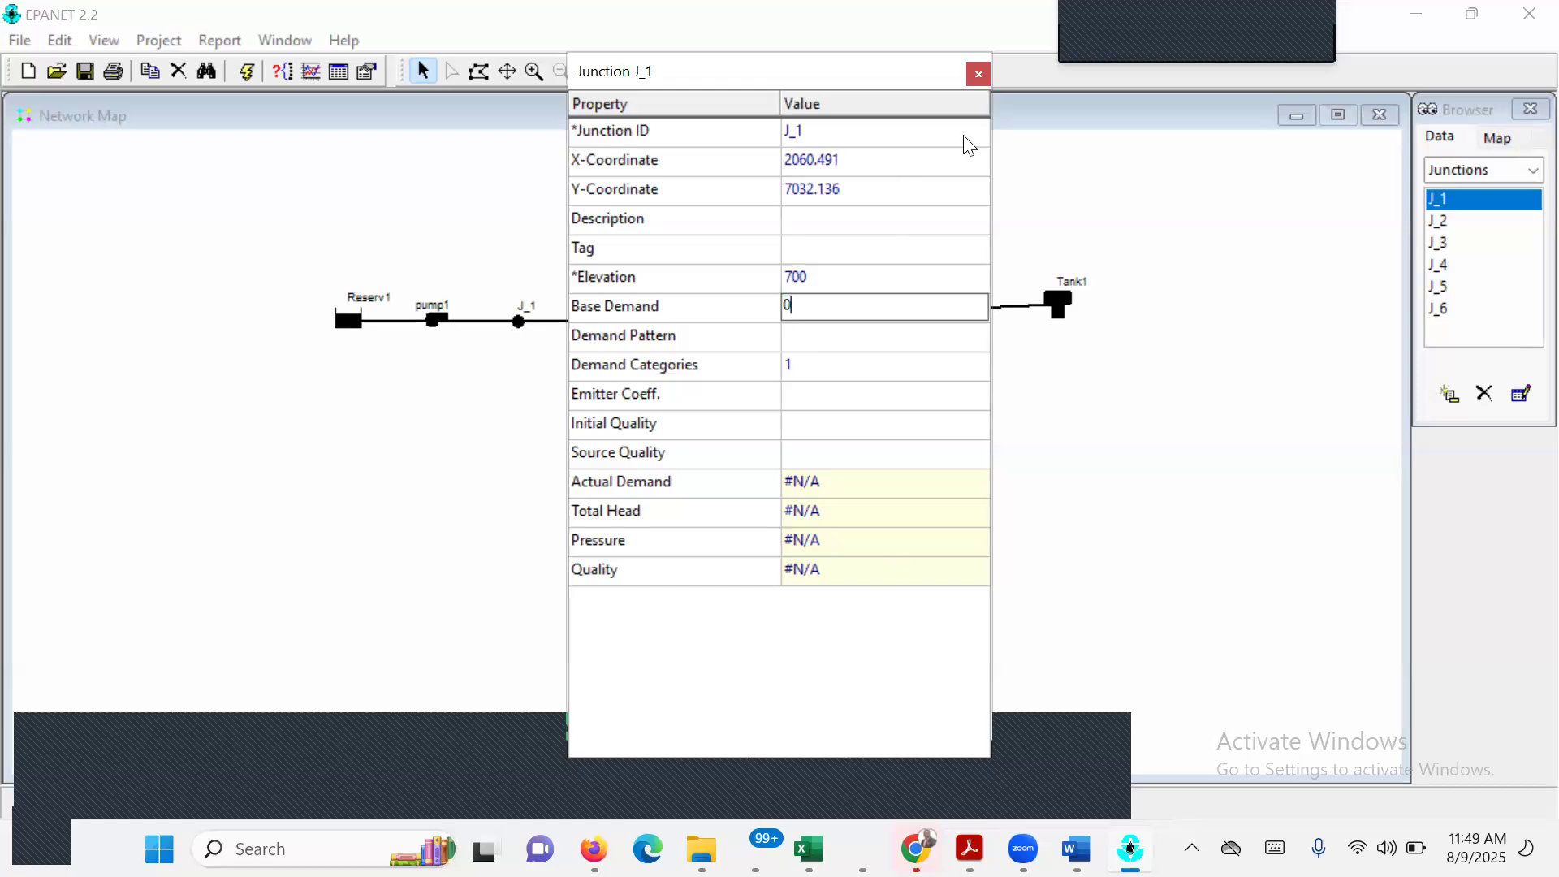
key(Return)
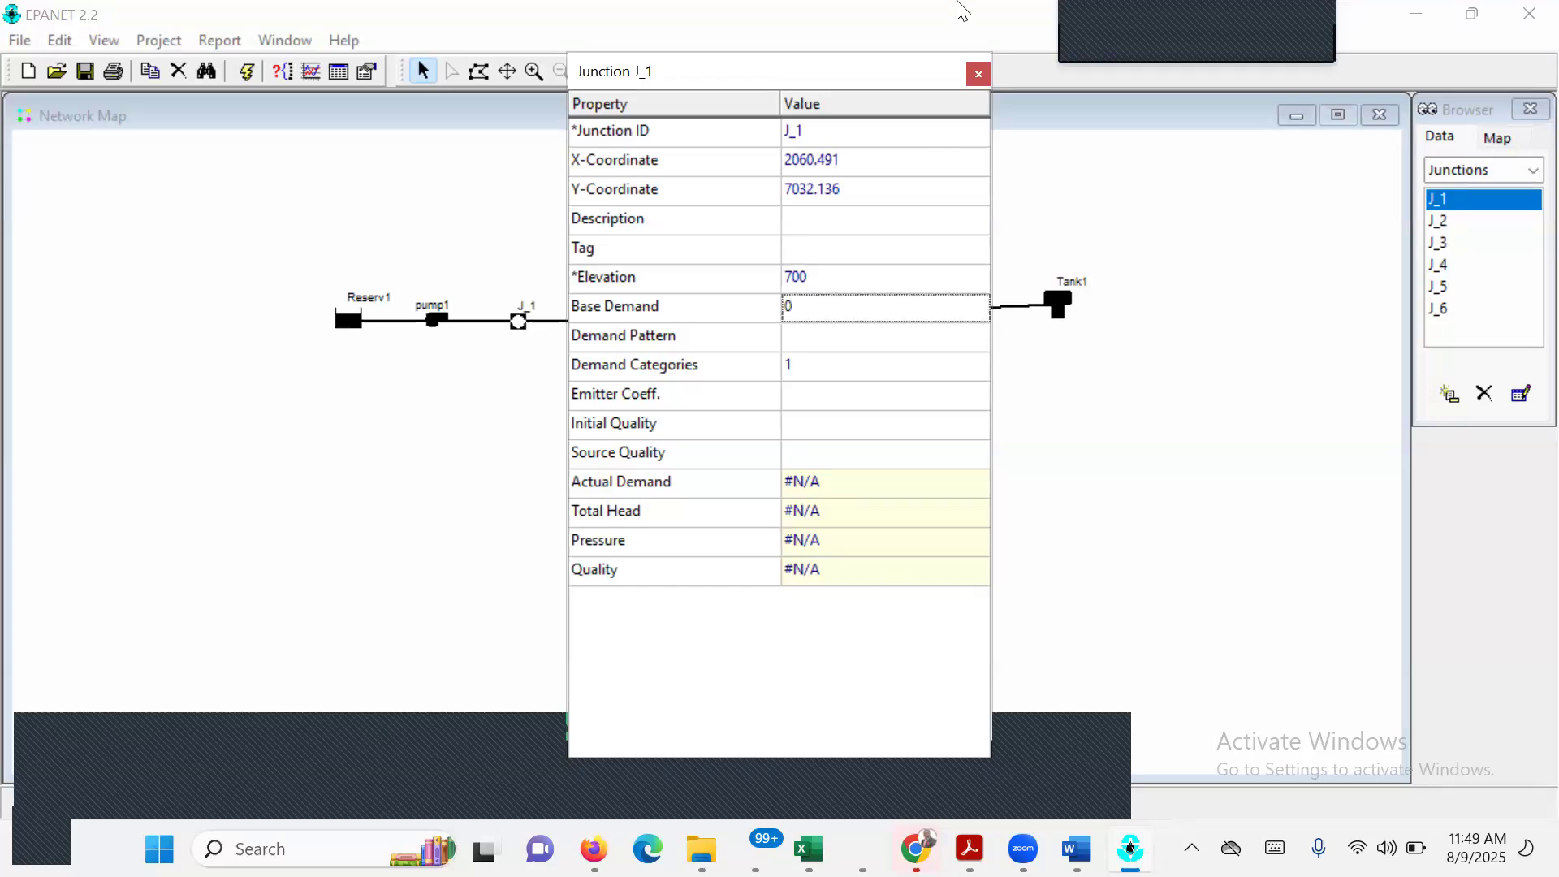
click(979, 73)
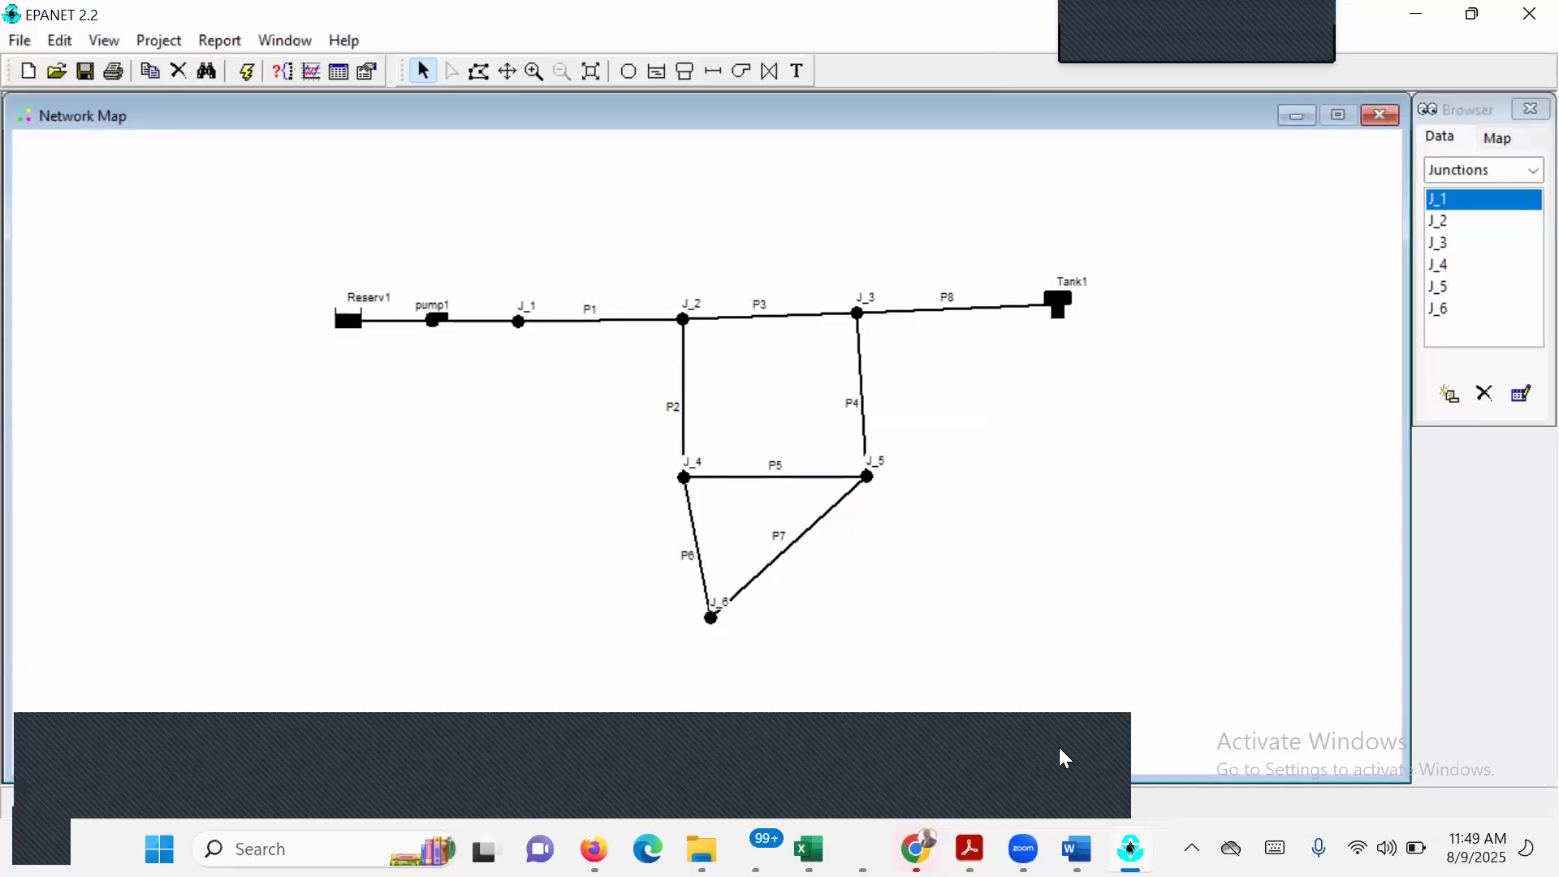
Consult the PDF's node properties table again, and in EPANET set junction J_2's elevation to 710 and base demand to 150.
mouse_move(1076, 848)
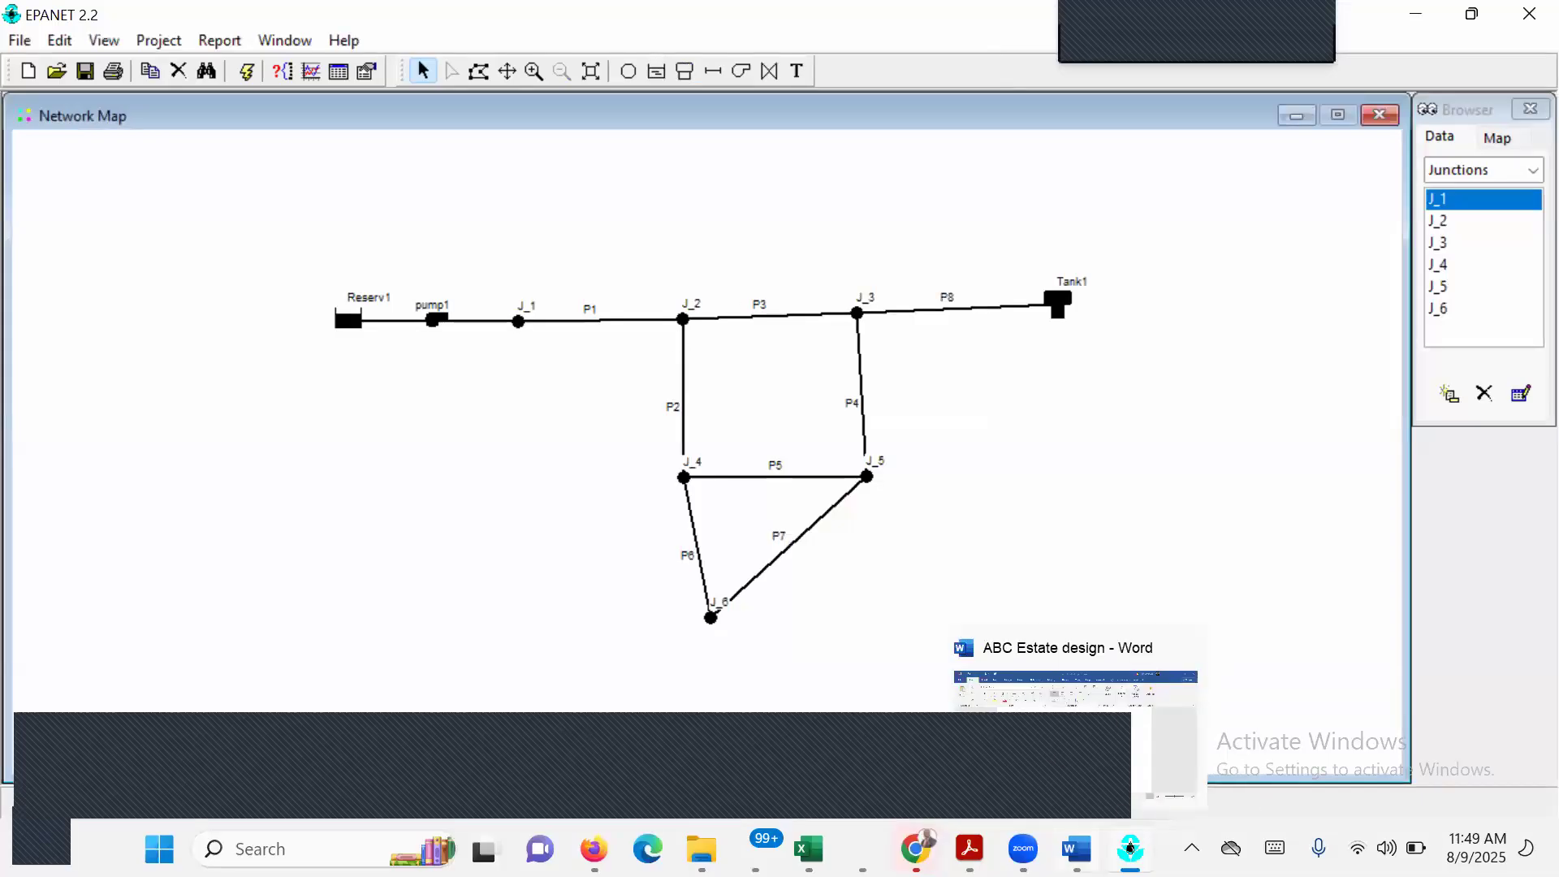
mouse_move(1023, 849)
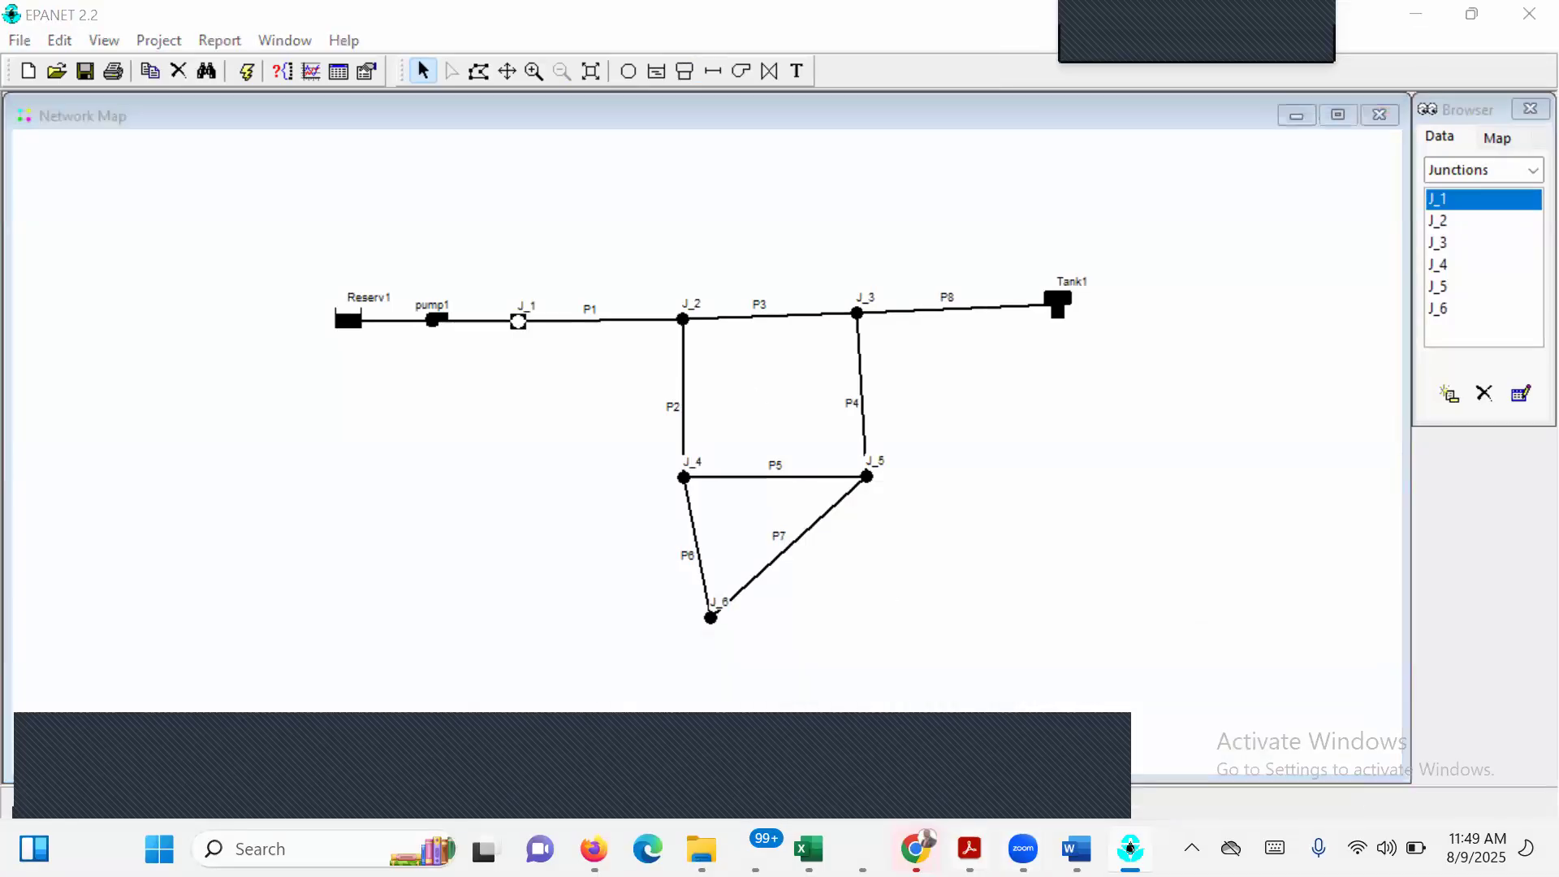
mouse_move(969, 849)
click(1216, 742)
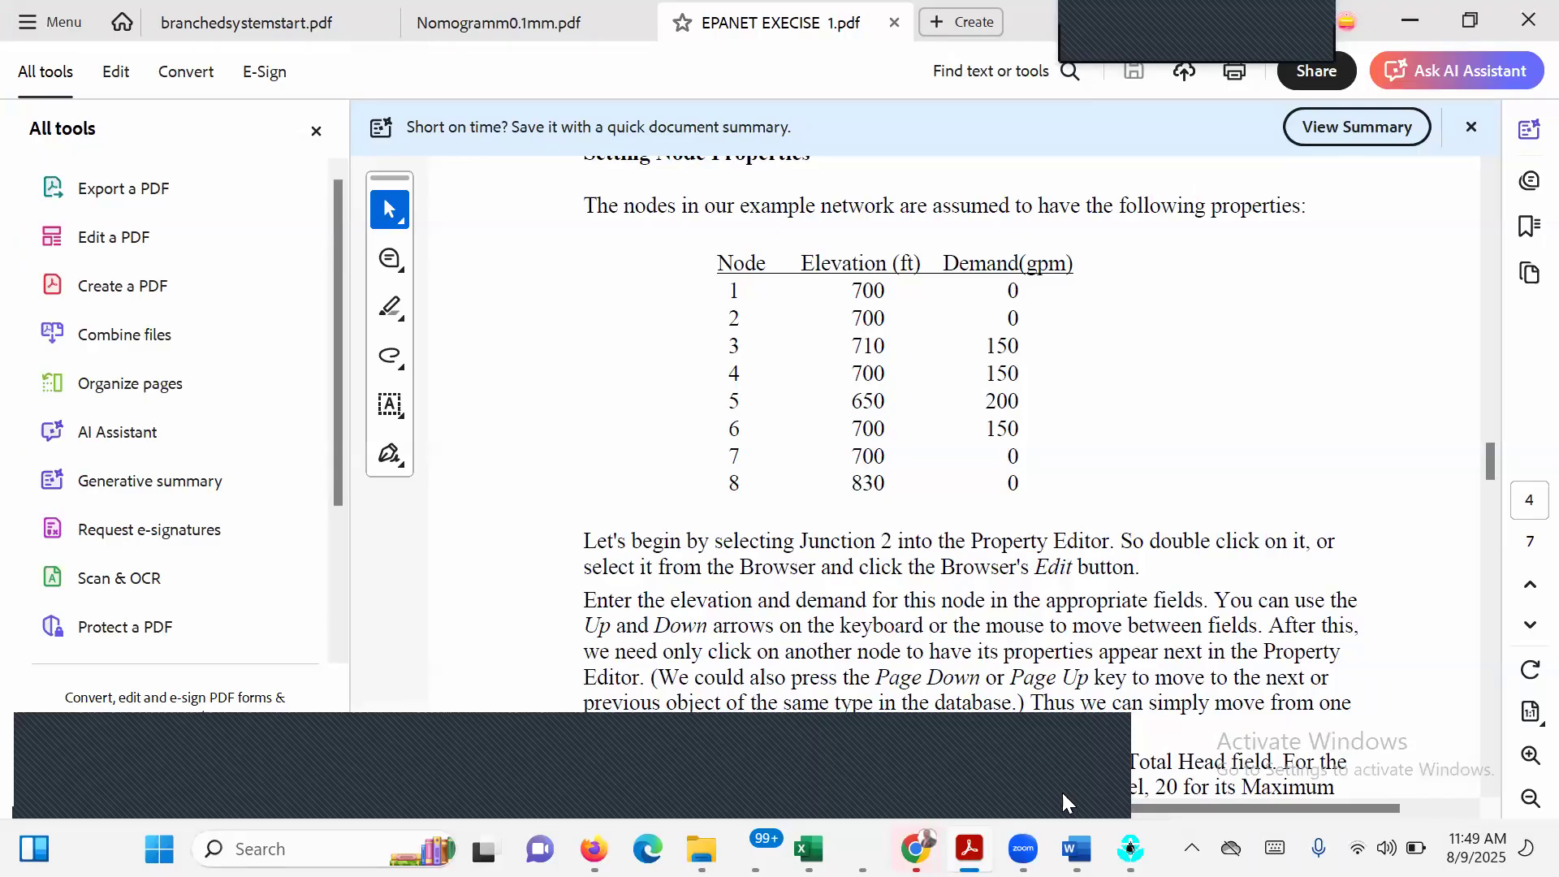
click(1130, 849)
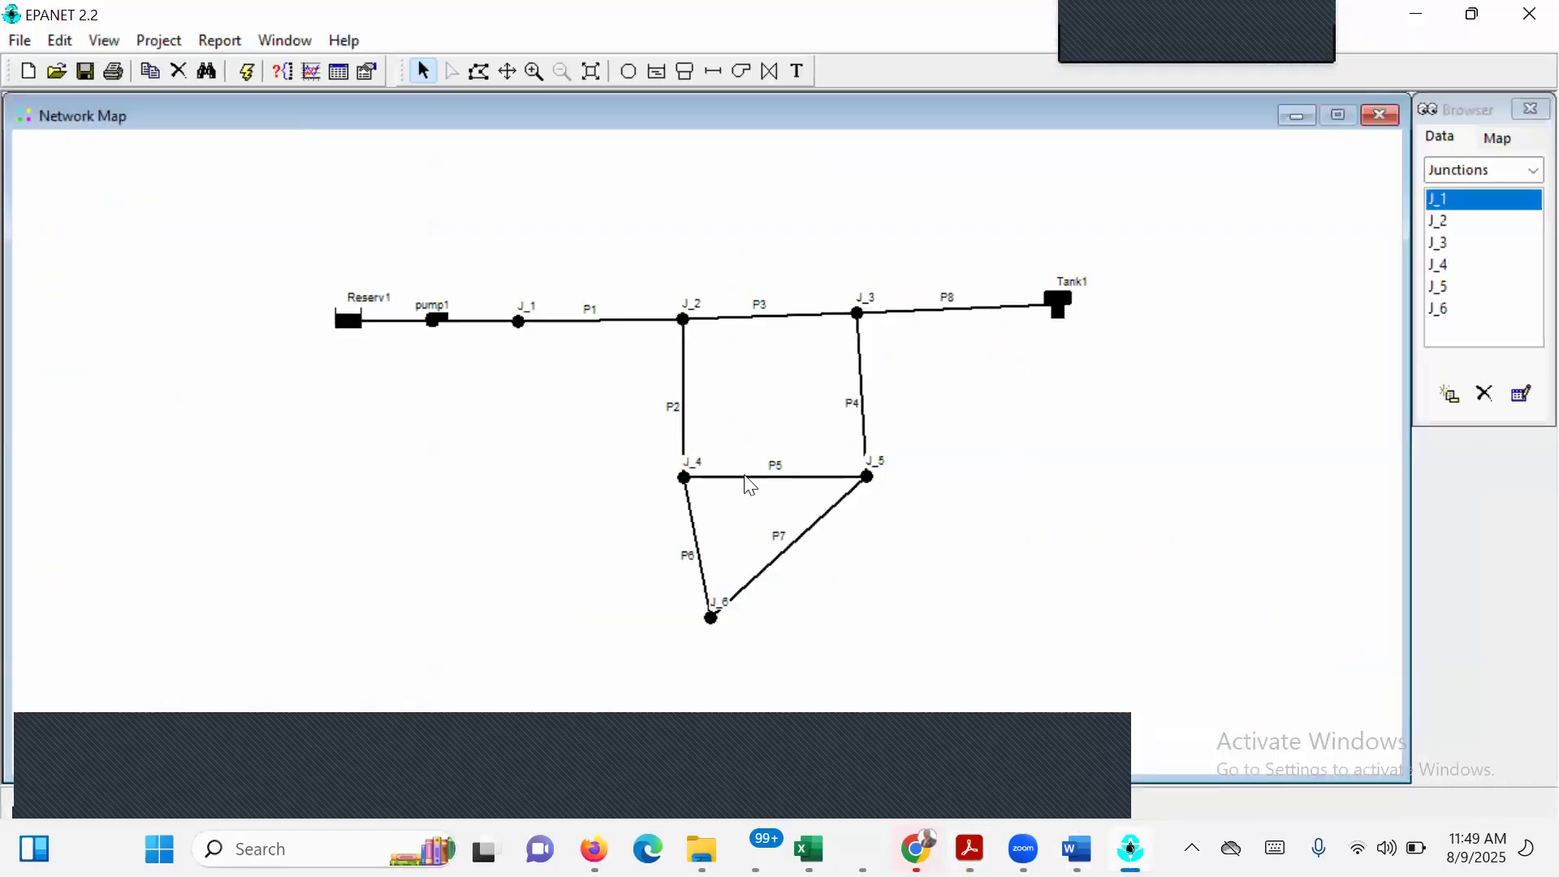
double_click(684, 319)
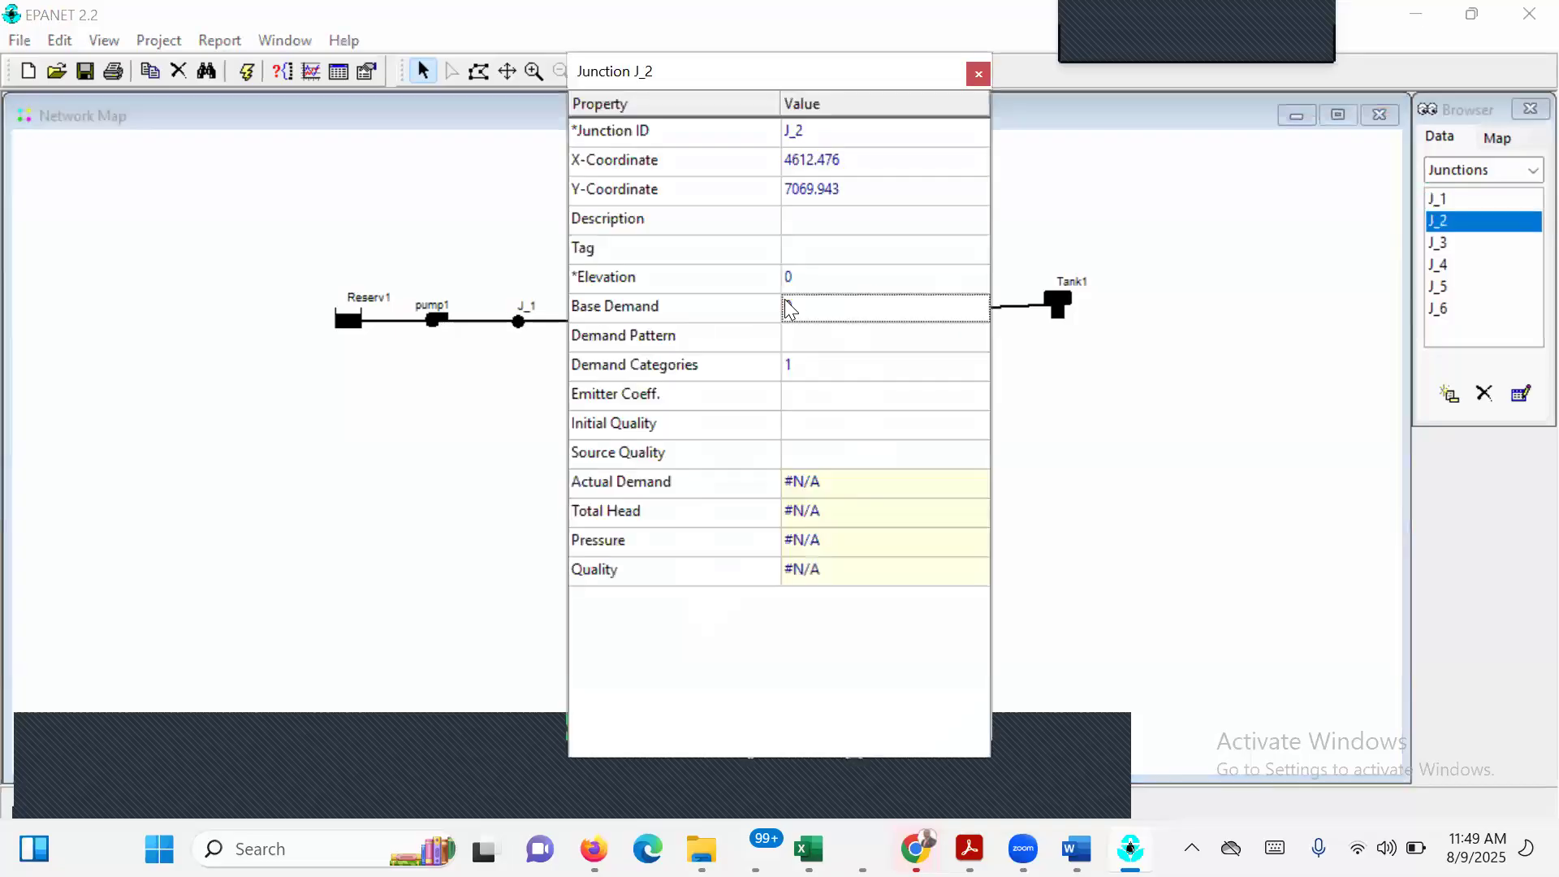
click(799, 296)
click(802, 284)
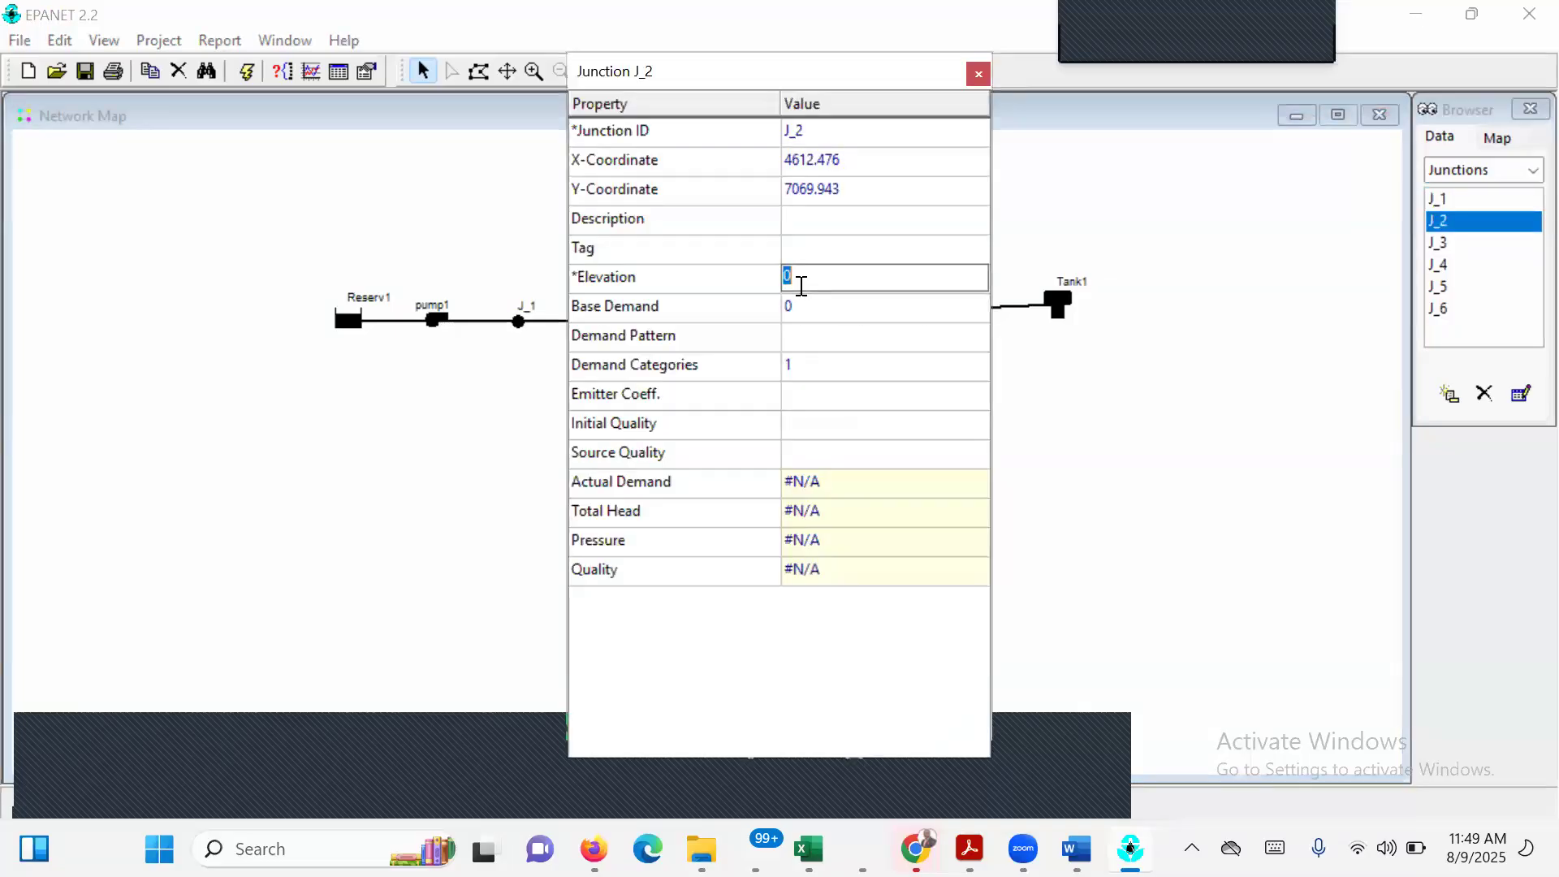
text(710)
click(824, 311)
text(150)
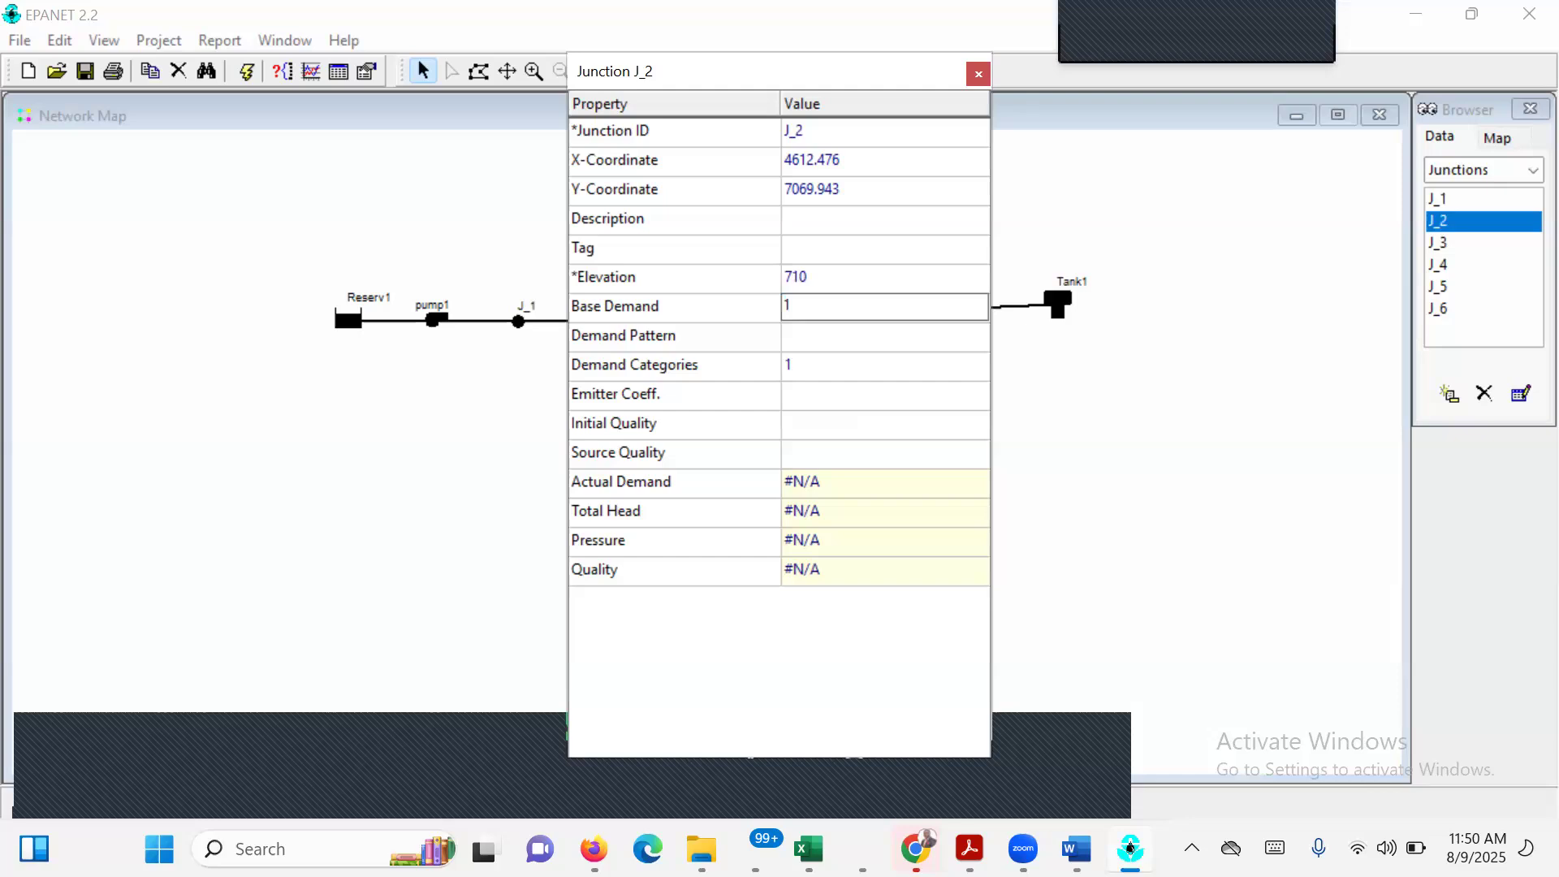
key(Return)
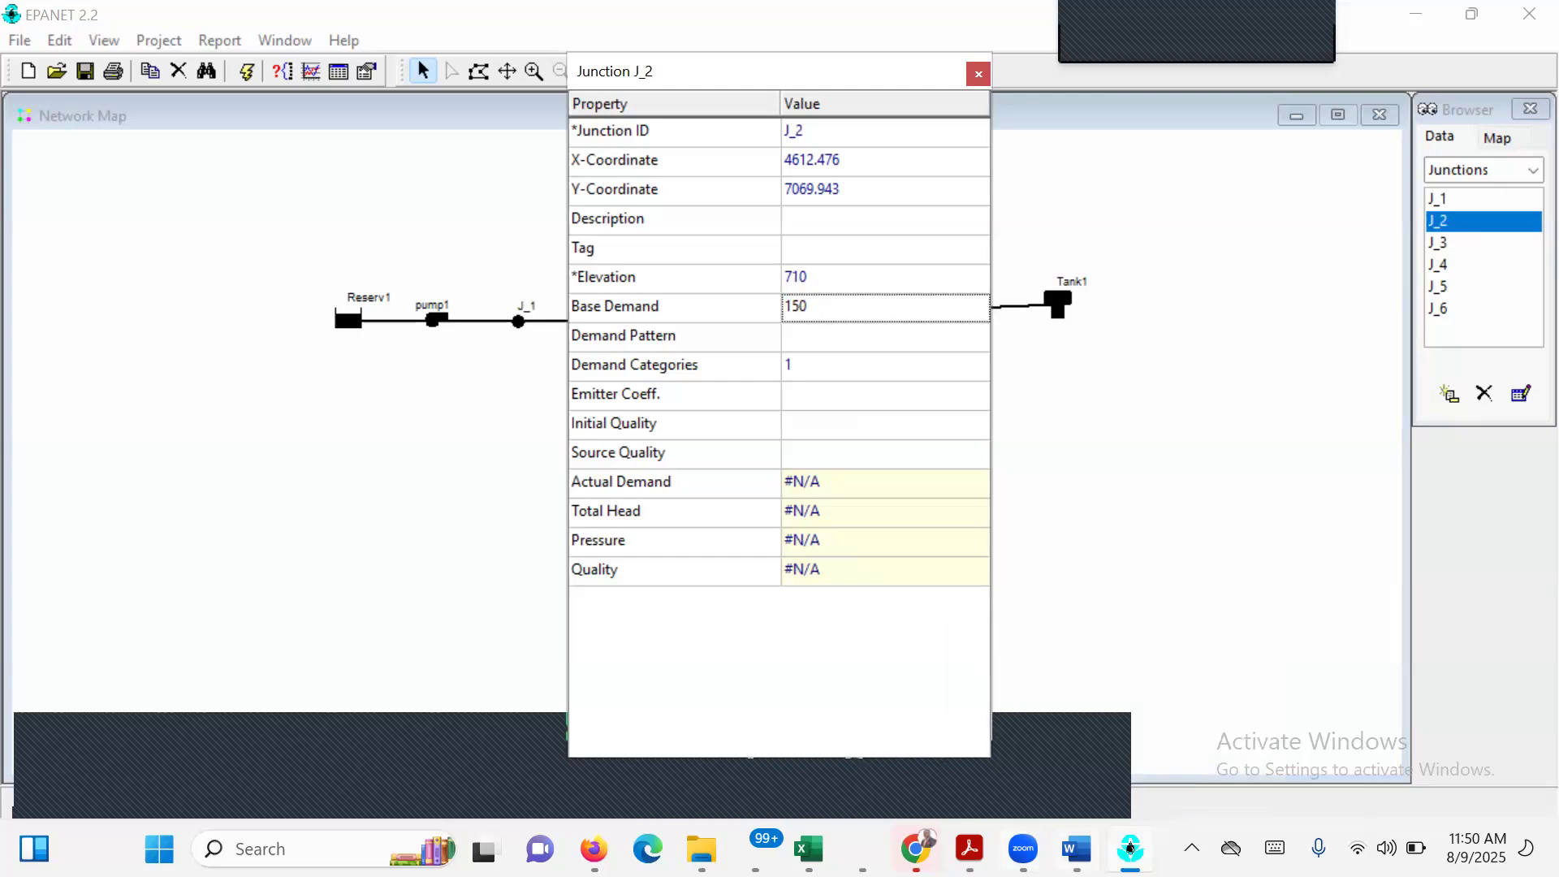
Consult the node table in EPANET EXECISE 1.pdf, and in EPANET give junction J_4 an elevation of 700 and a base demand of 150.
mouse_move(1130, 848)
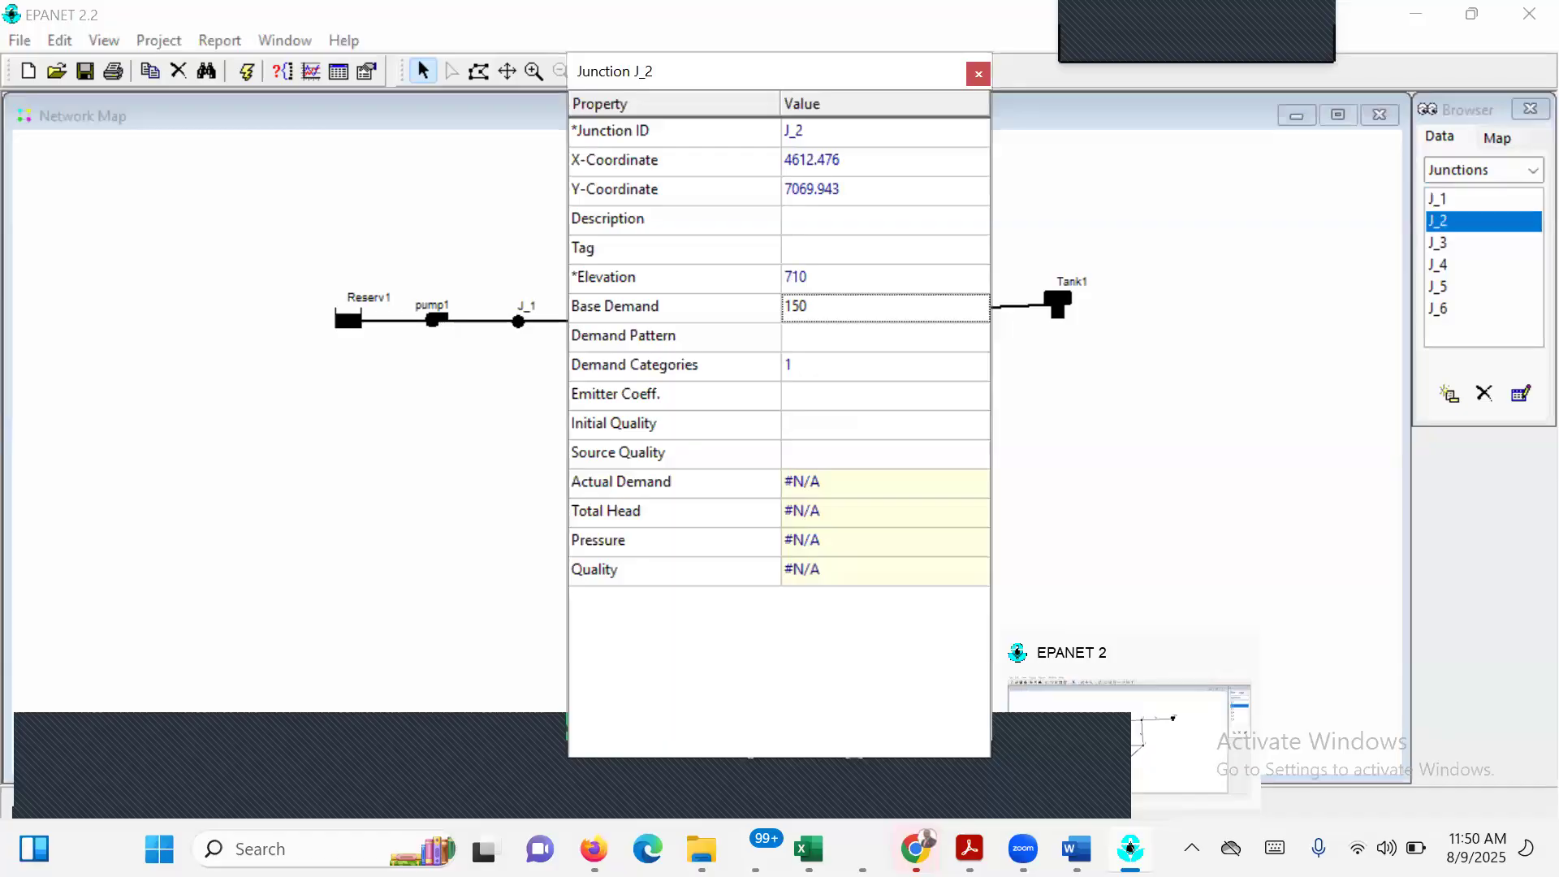
mouse_move(970, 847)
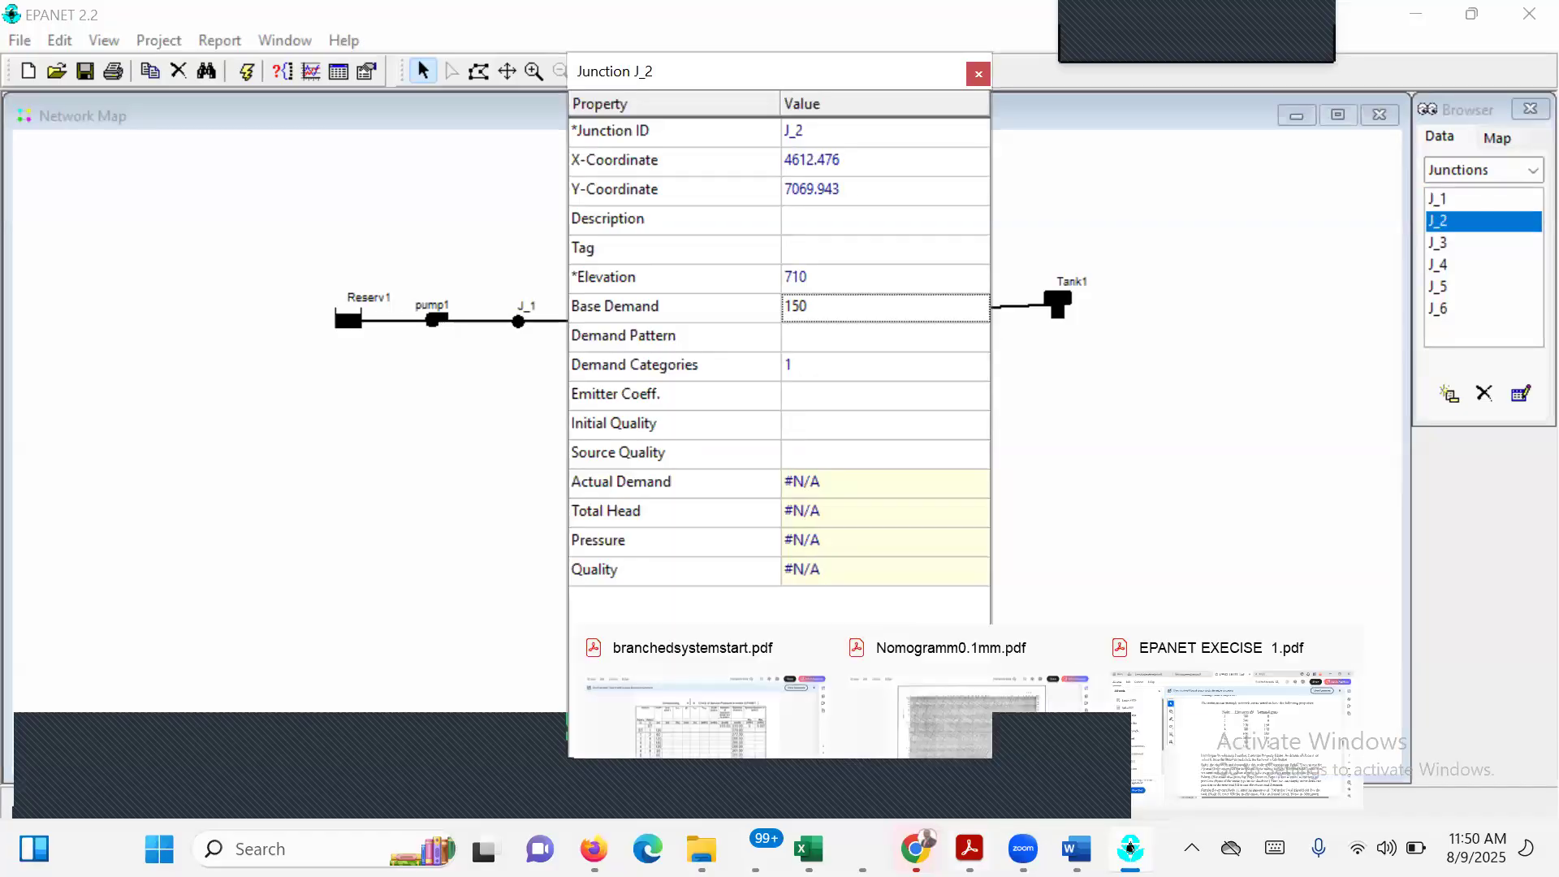
click(1220, 761)
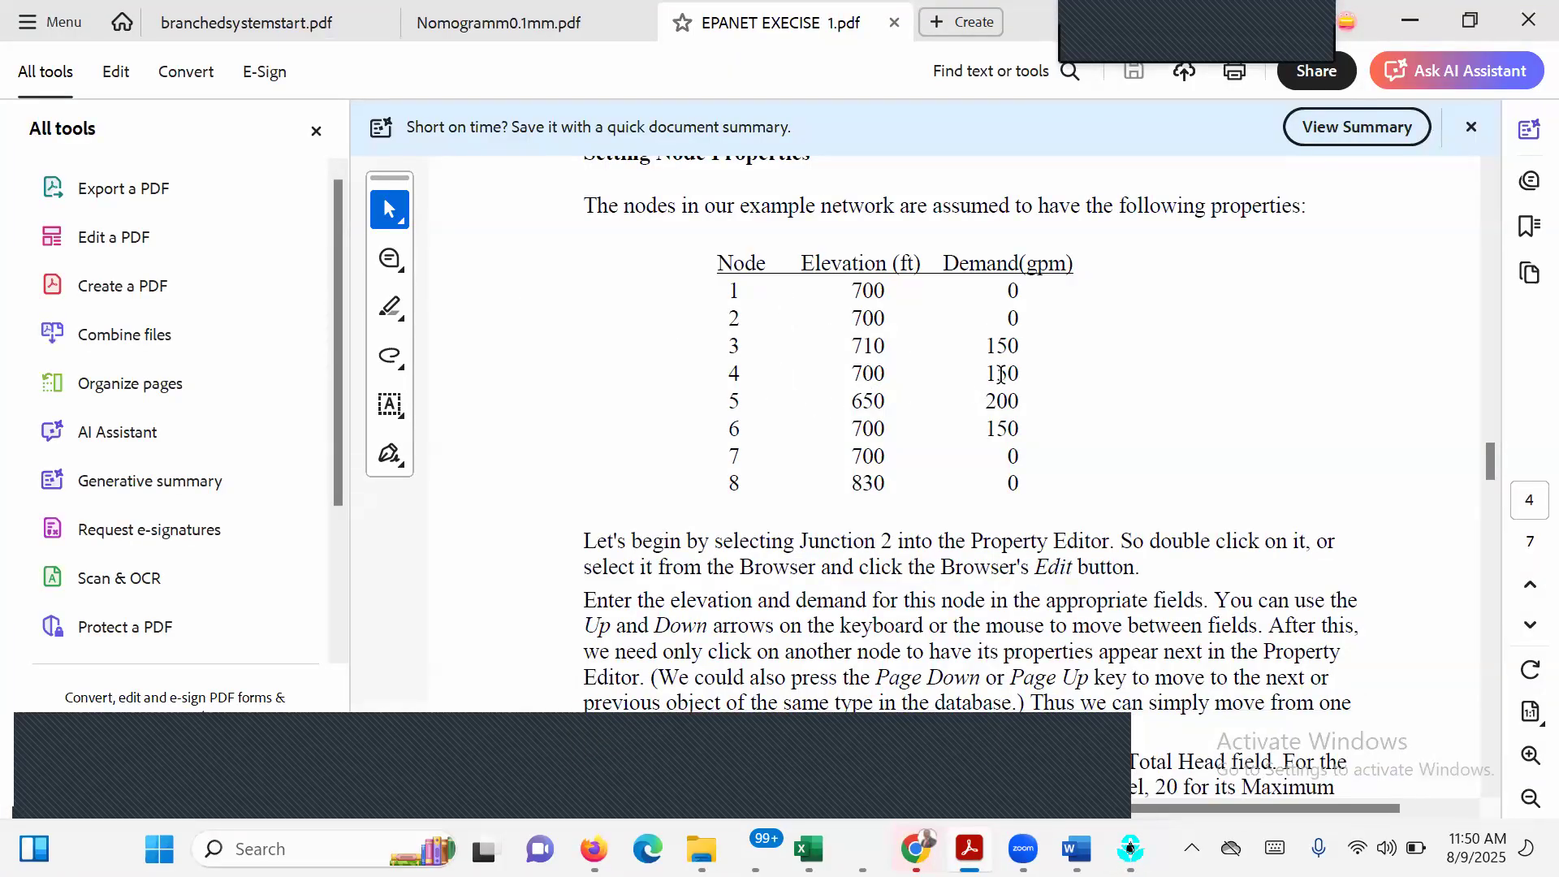
click(1415, 18)
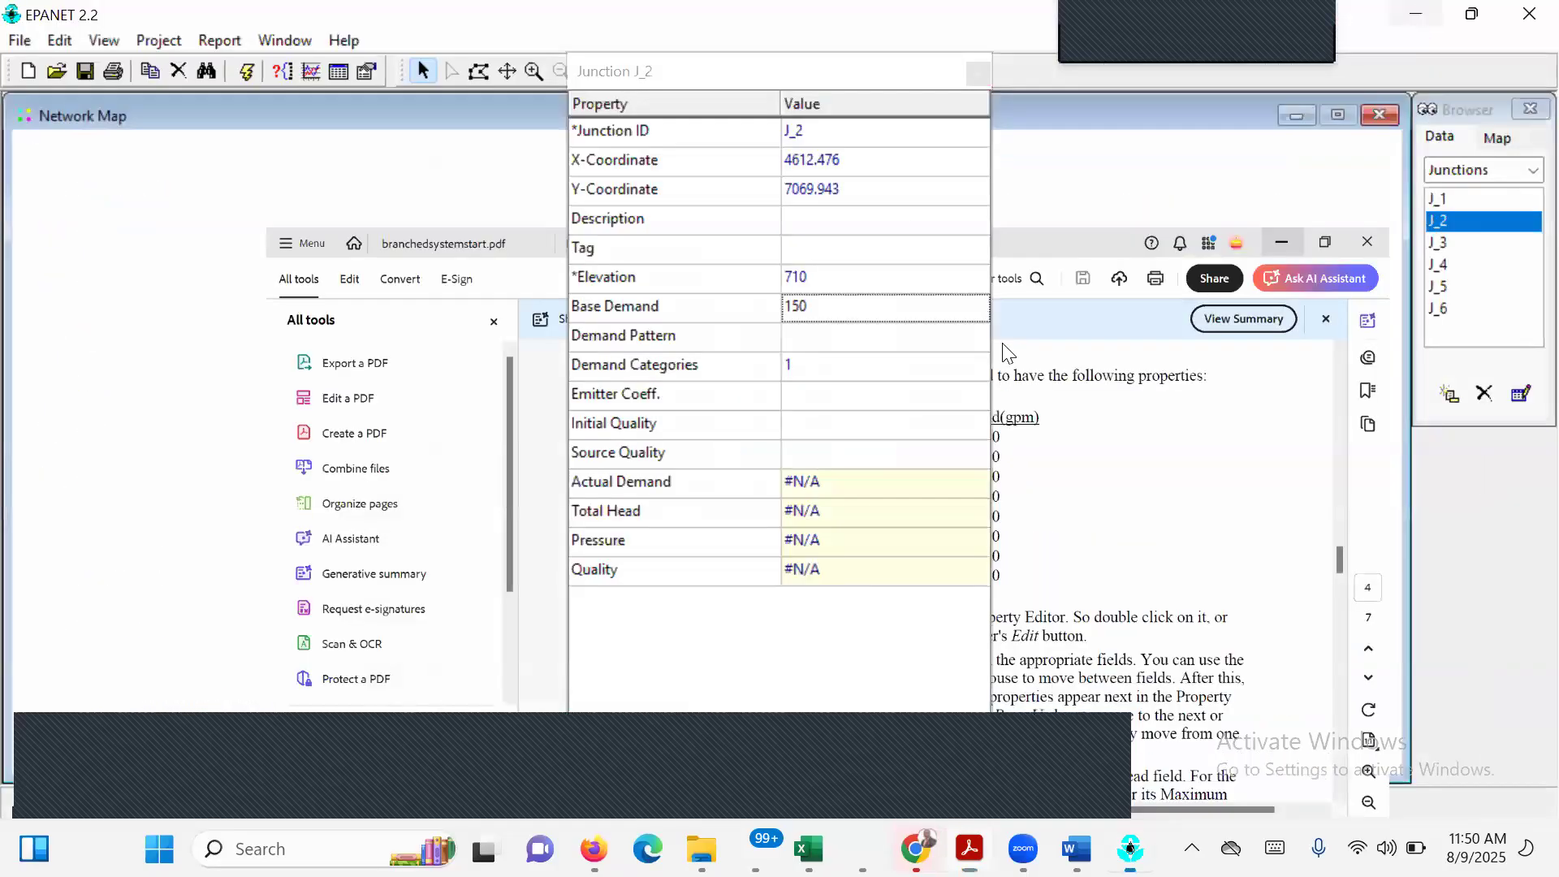
click(977, 73)
double_click(684, 478)
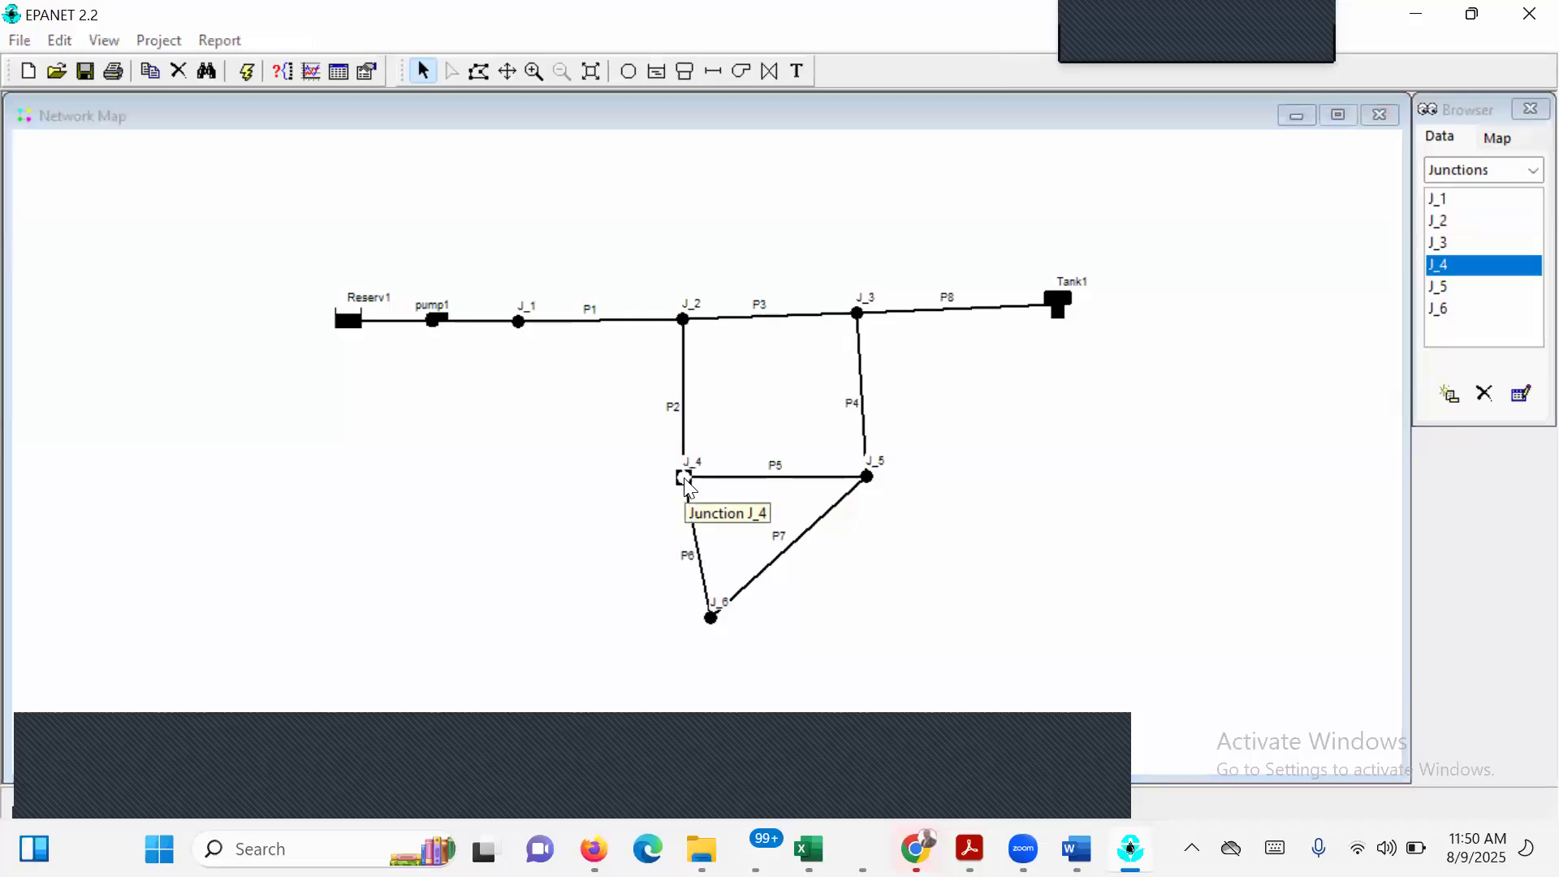
click(821, 280)
text(700)
click(828, 317)
text(150)
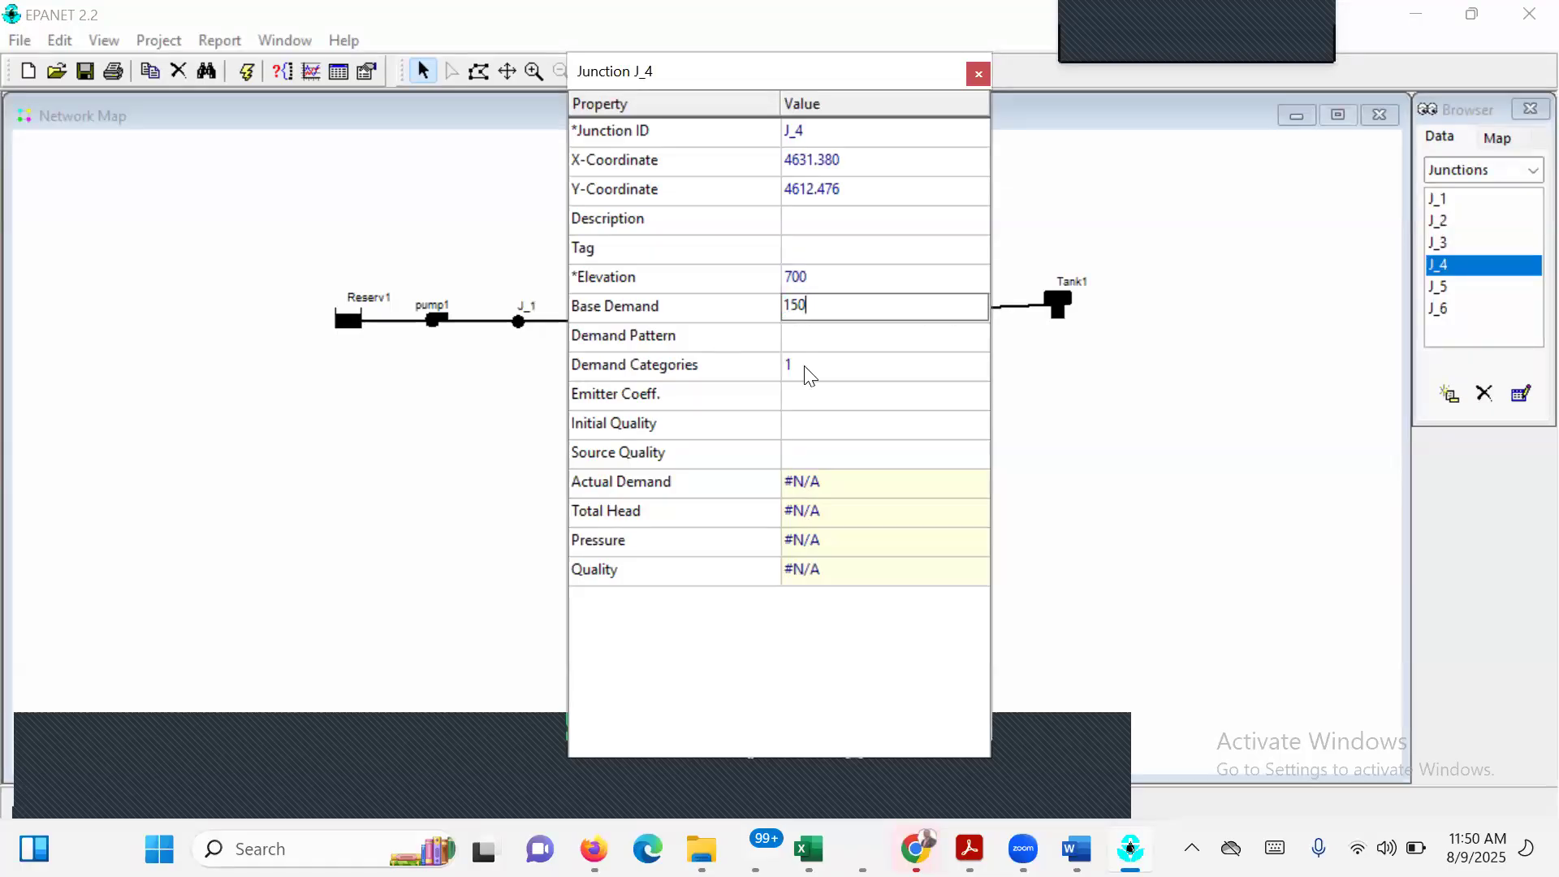
key(Return)
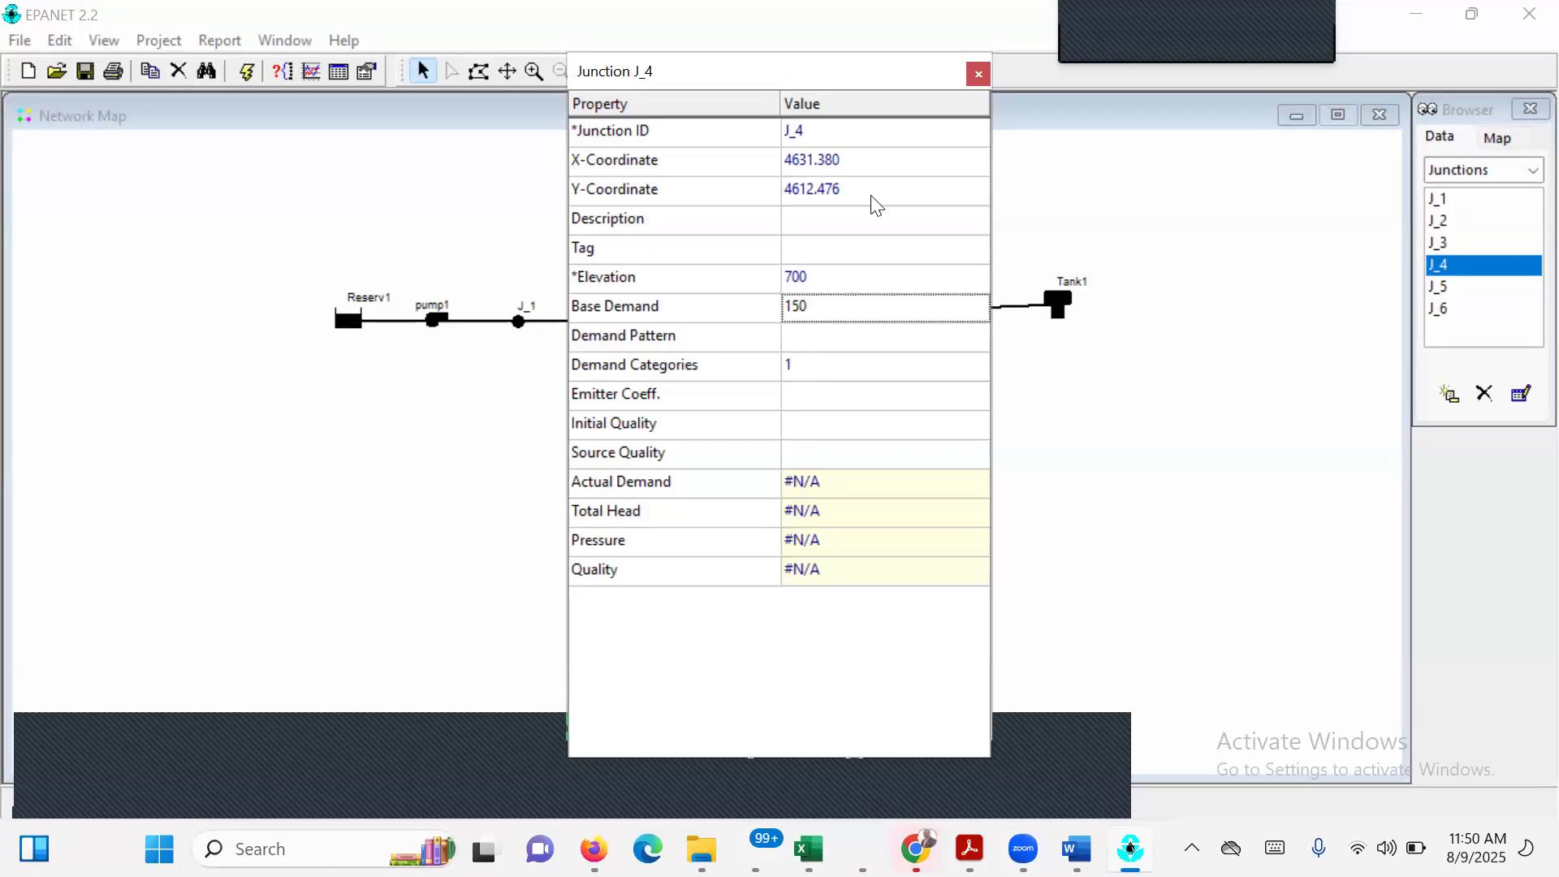
click(977, 75)
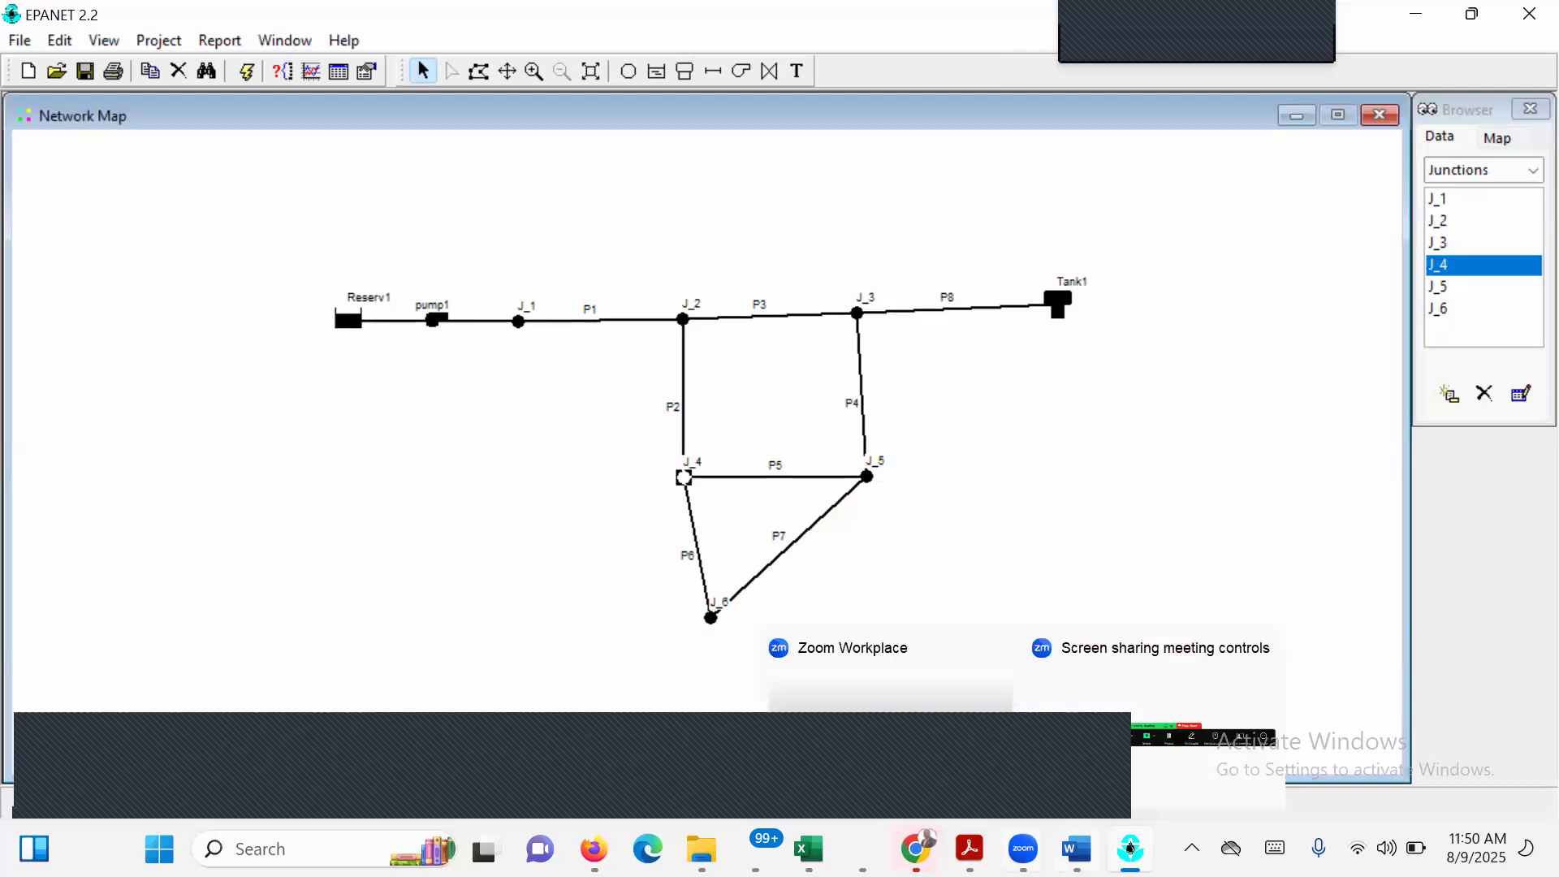
Recheck the exercise PDF's node table, and in EPANET set junction J_6's elevation to 650 and base demand to 200.
click(970, 849)
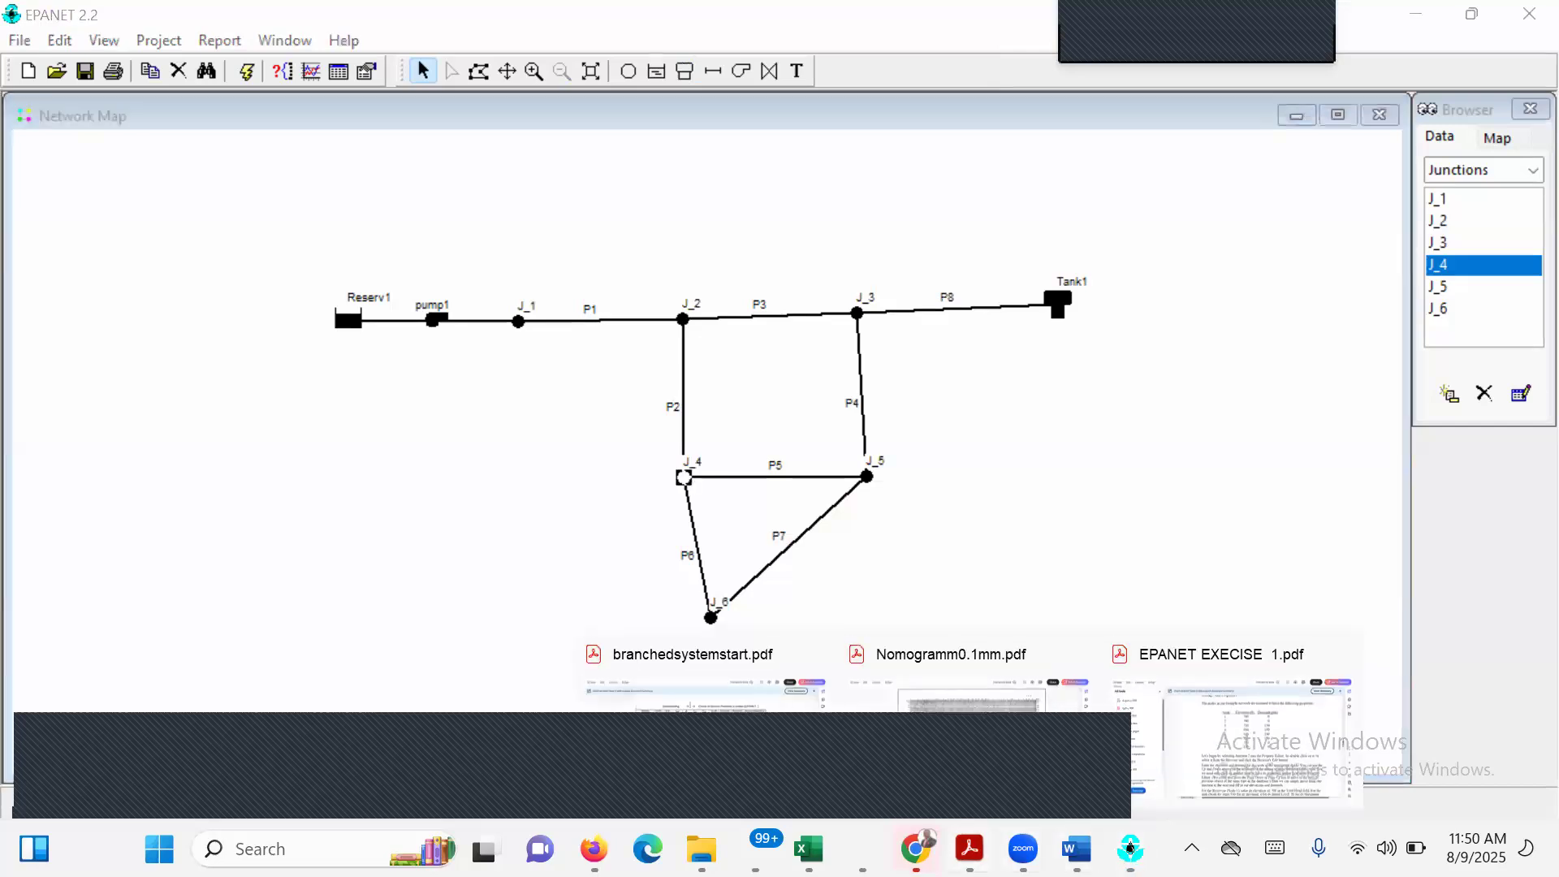
click(1270, 742)
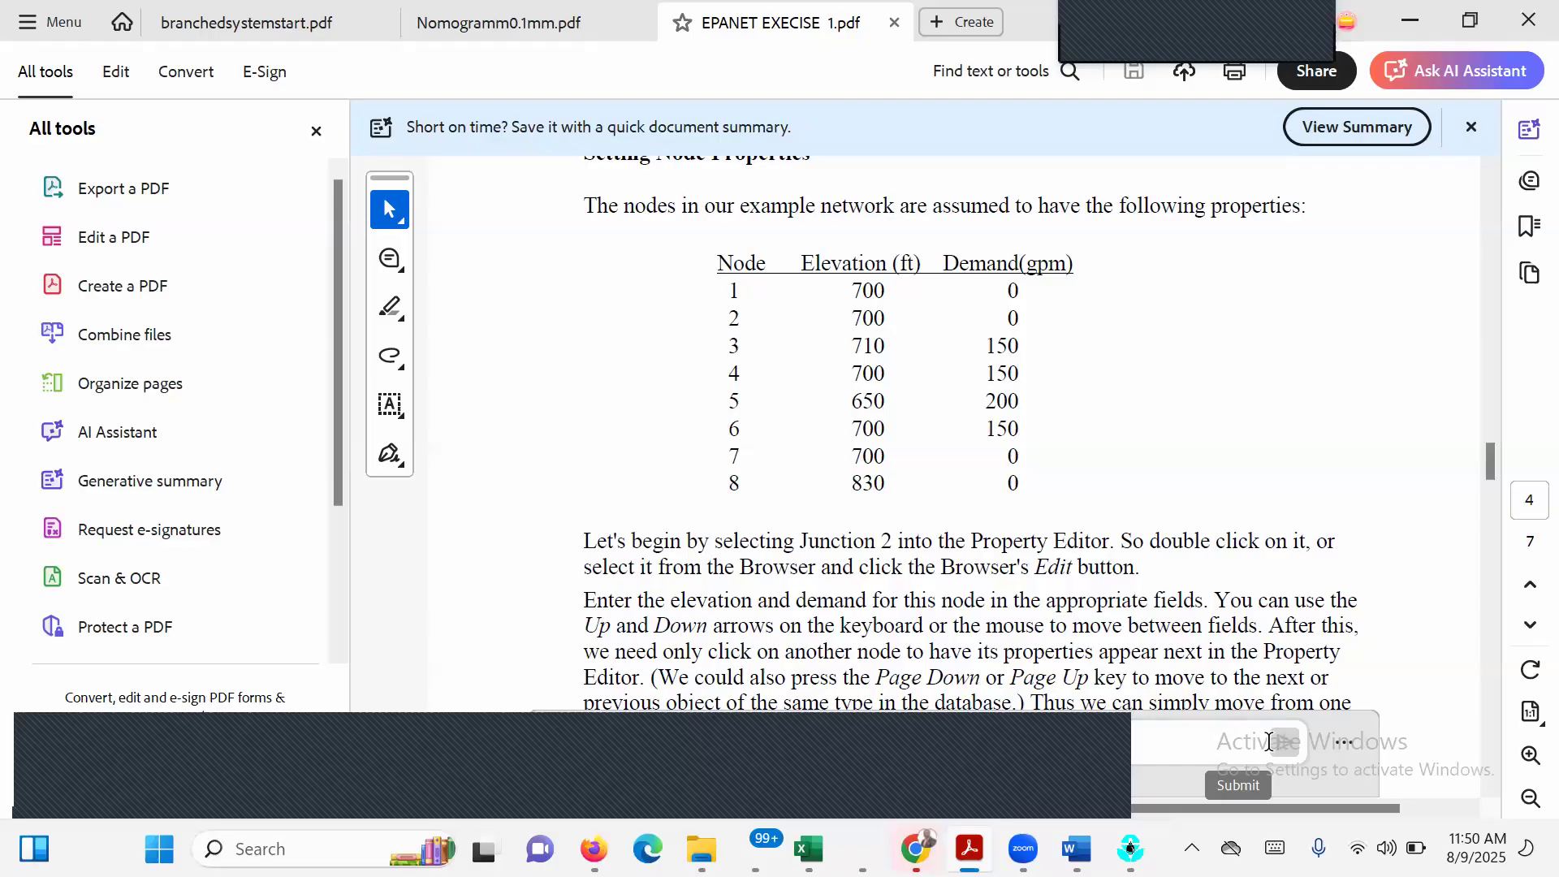
click(1413, 21)
click(712, 620)
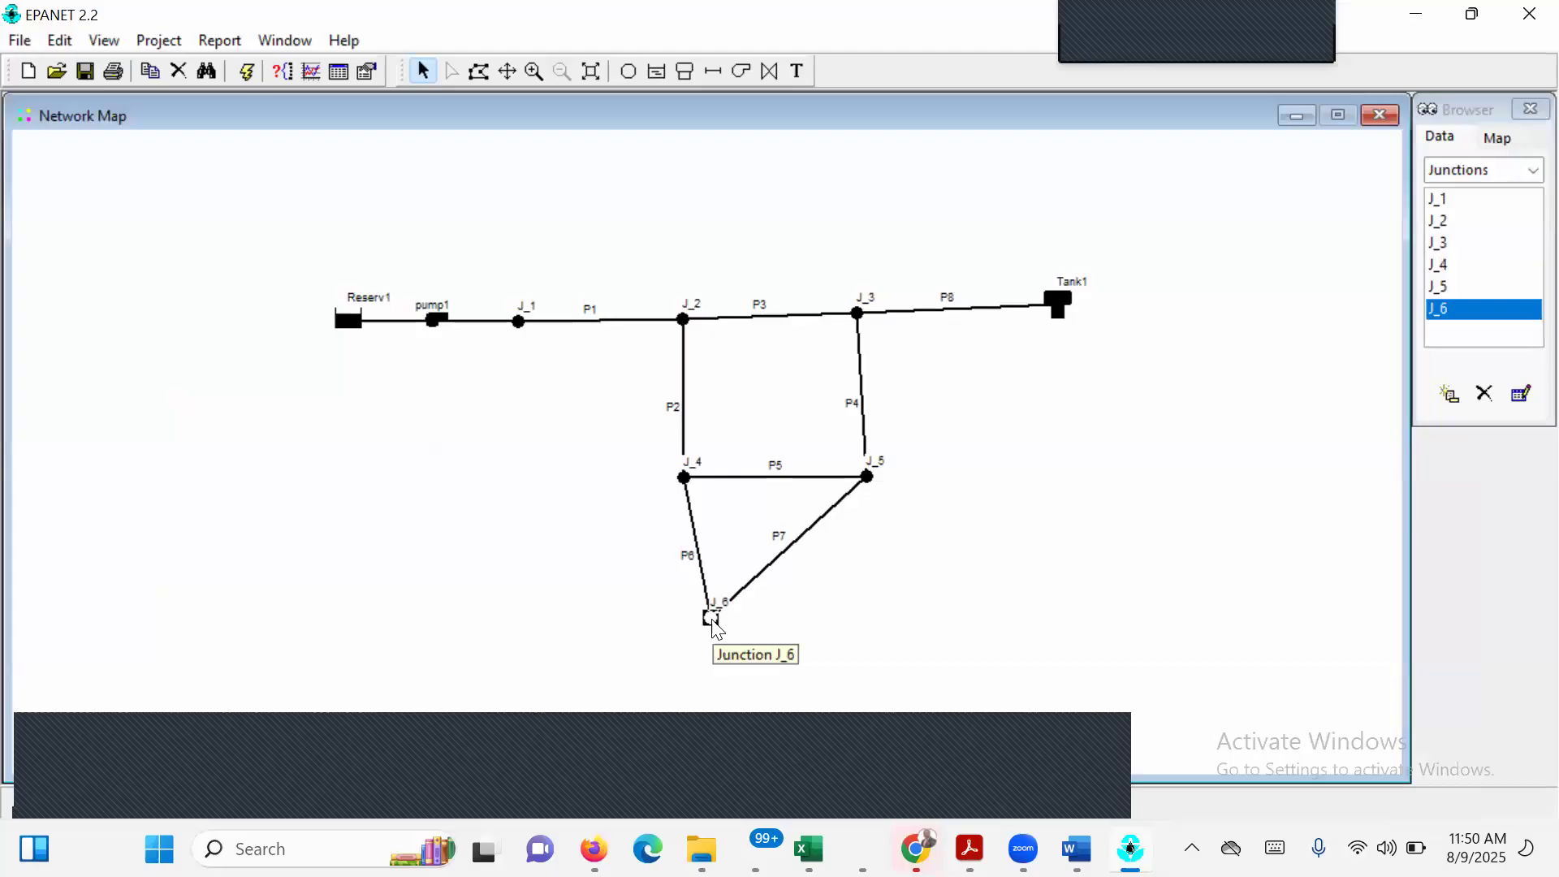
double_click(713, 620)
click(819, 273)
text(650)
click(828, 307)
text(200)
key(Return)
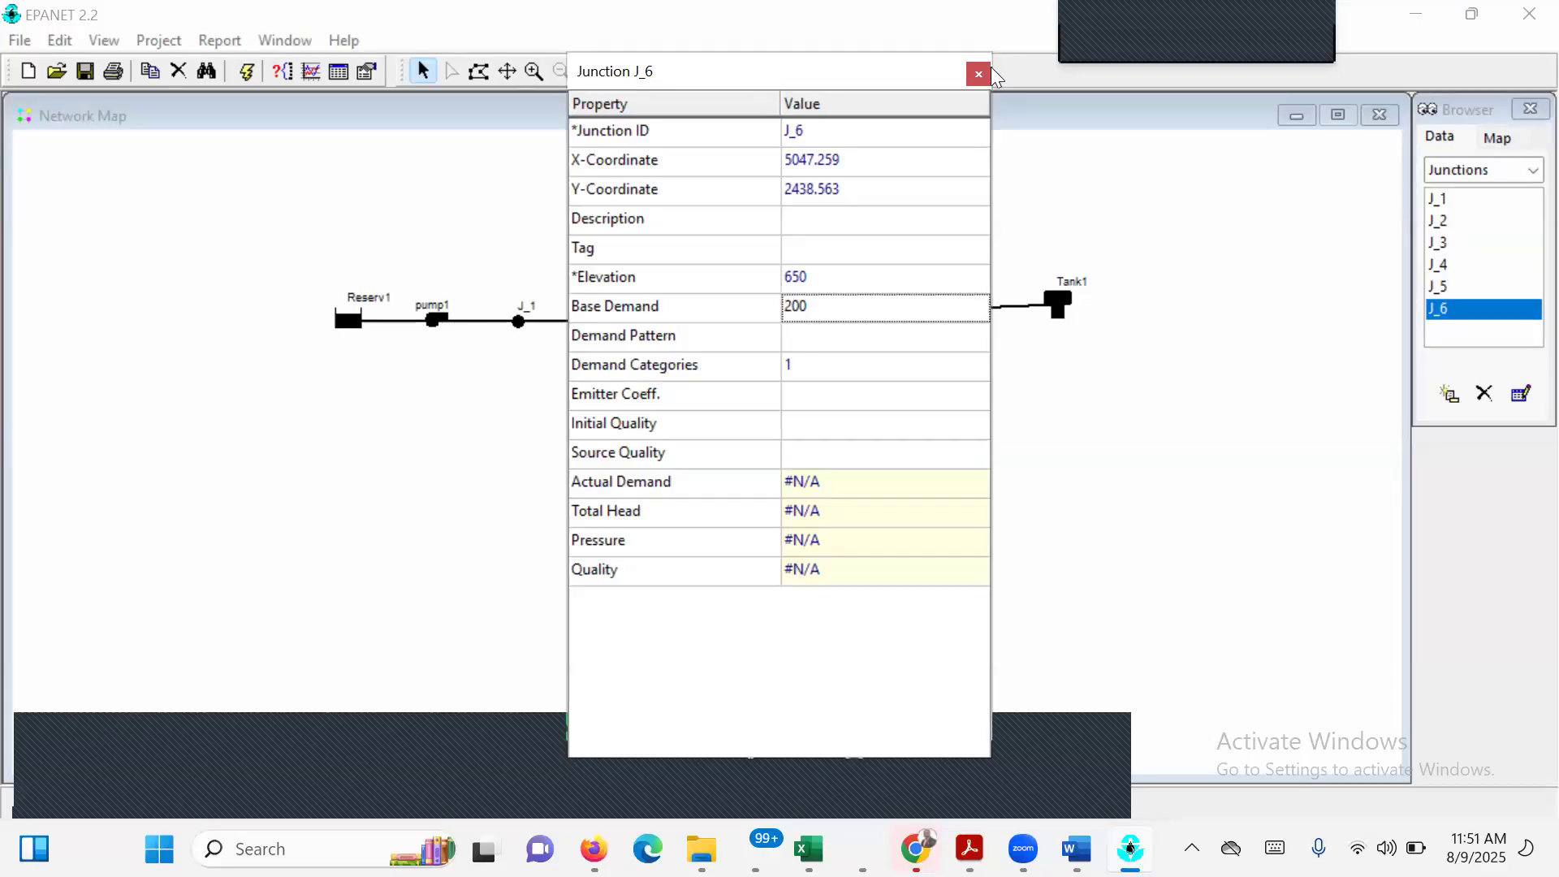
click(1102, 180)
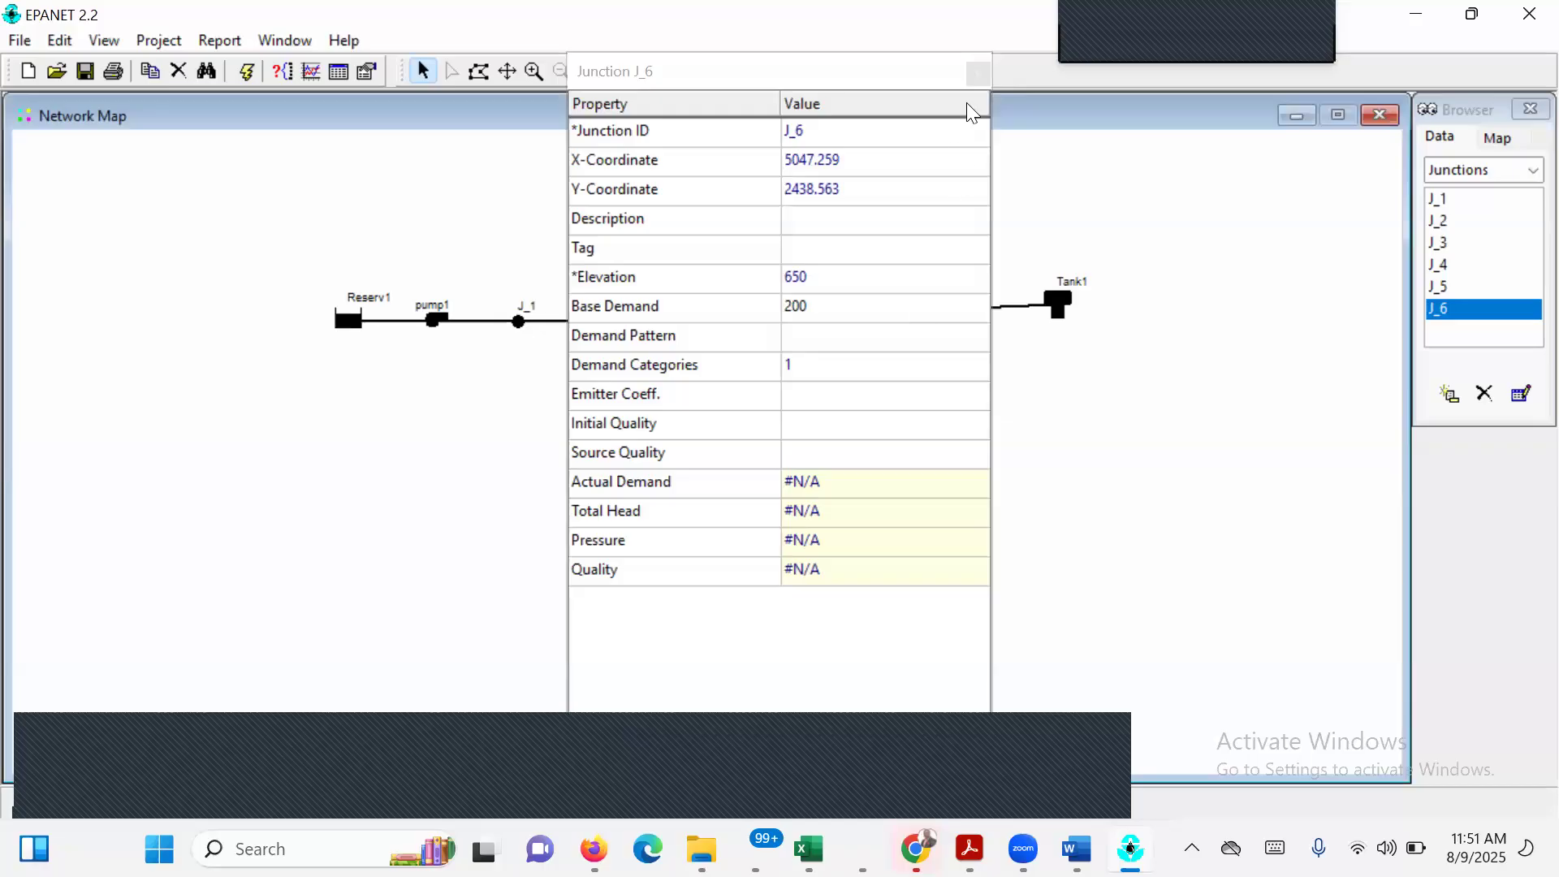
click(972, 74)
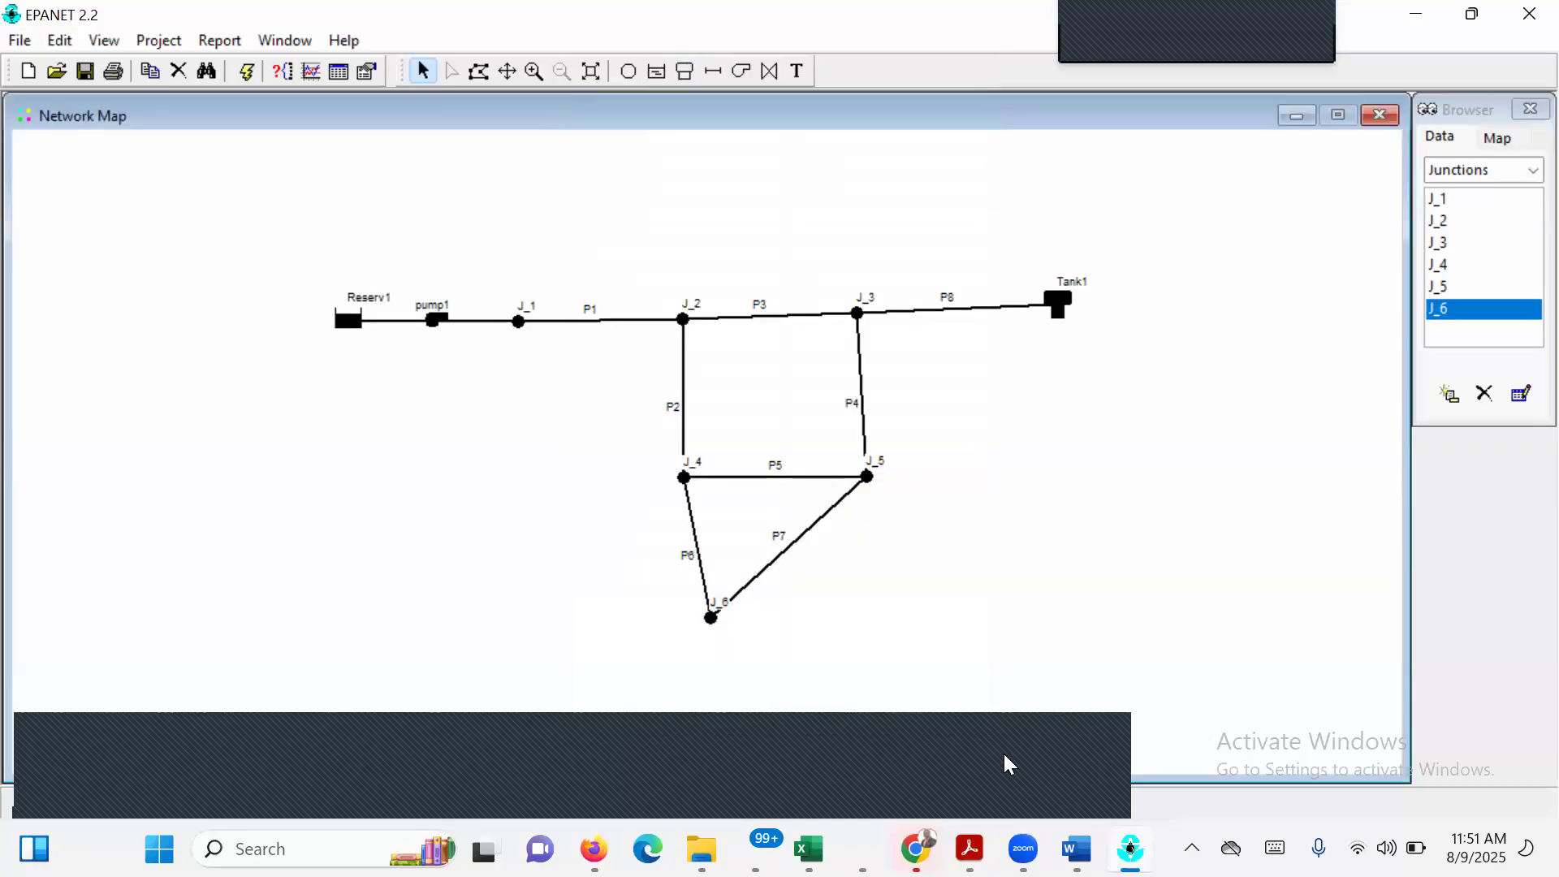
Check the node table in EPANET EXECISE 1.pdf, and in EPANET set junction J_5's elevation to 700 and base demand to 150.
mouse_move(970, 849)
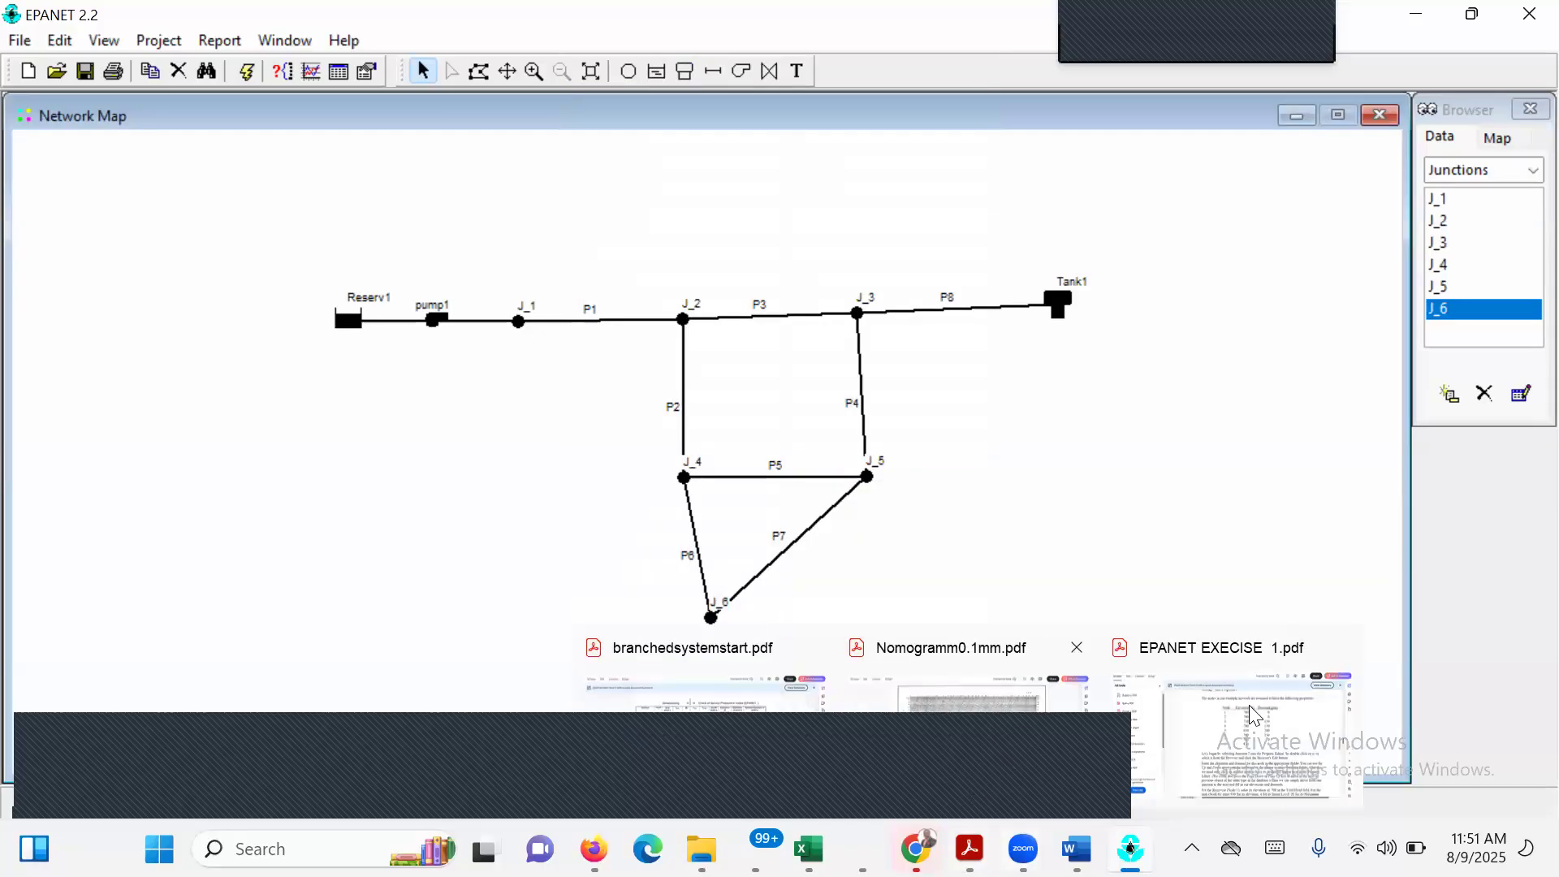
click(1249, 724)
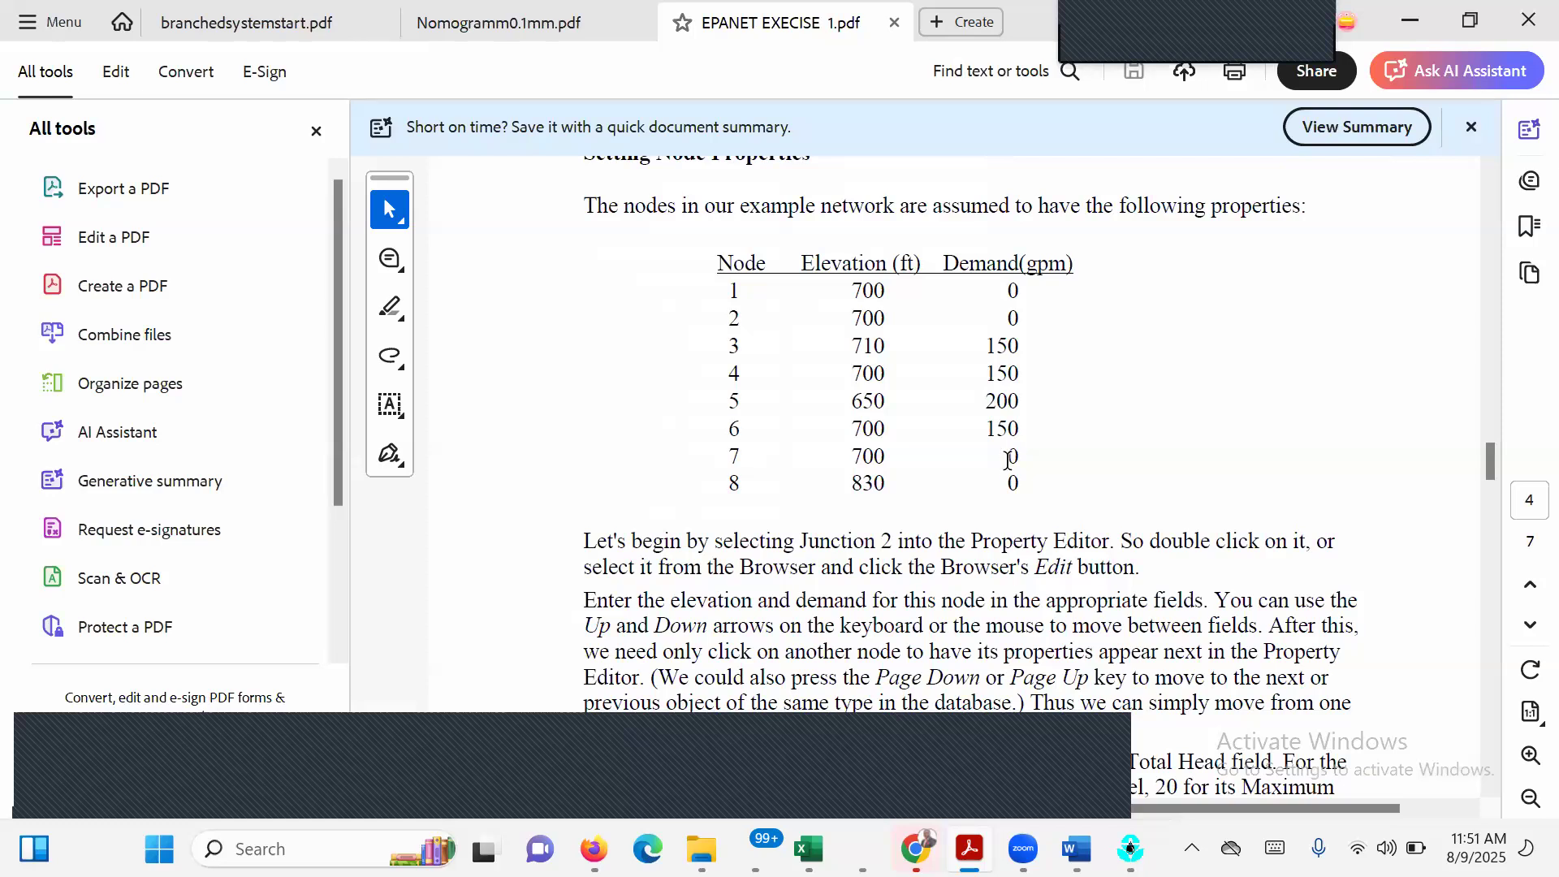
mouse_move(1077, 849)
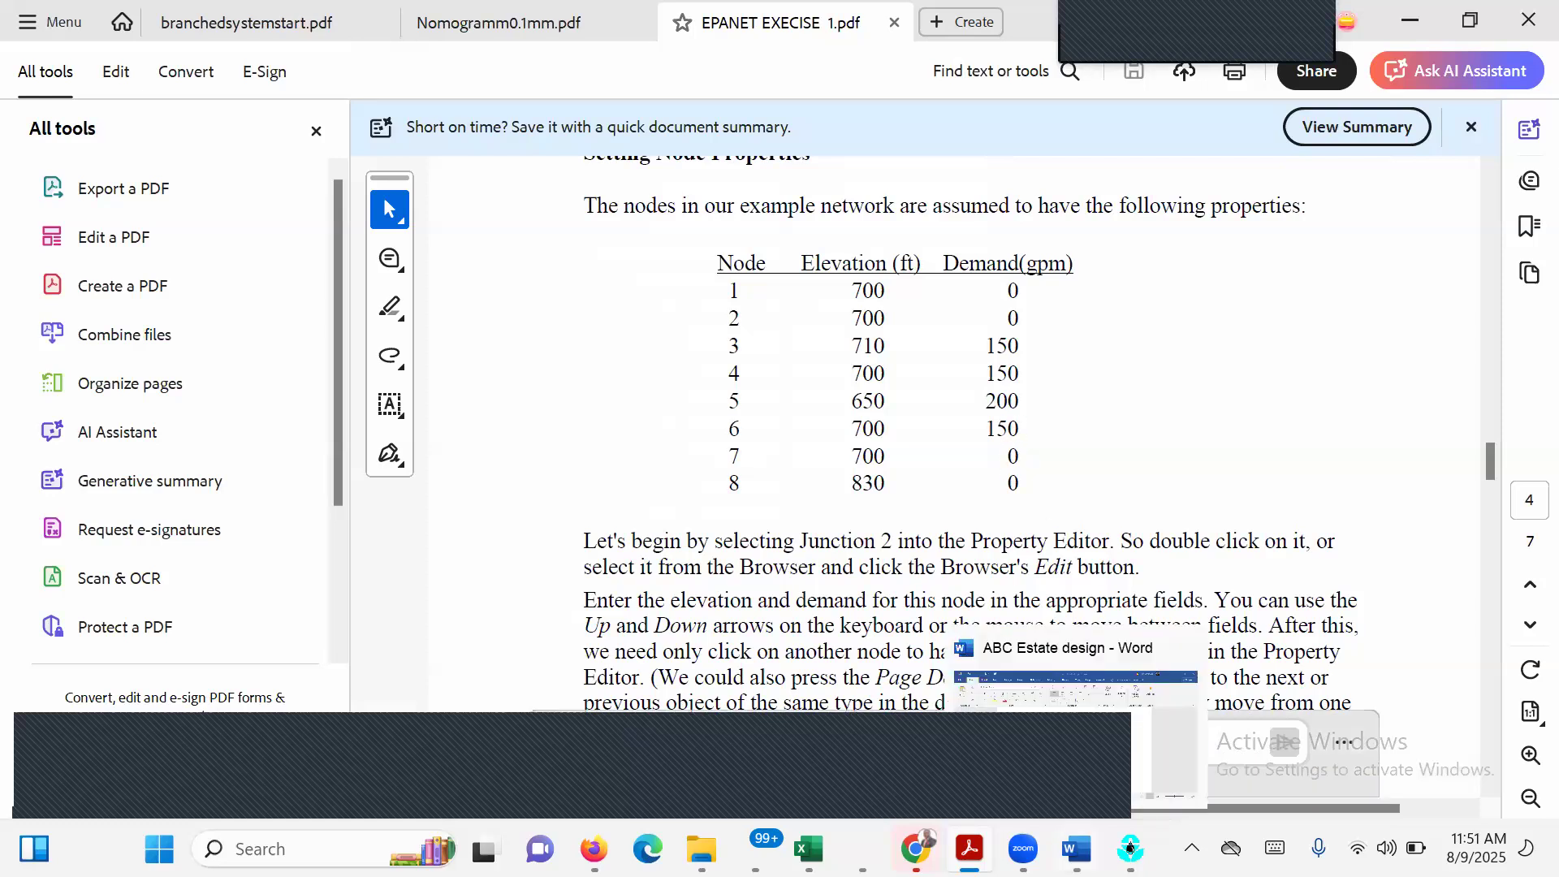
mouse_move(1130, 849)
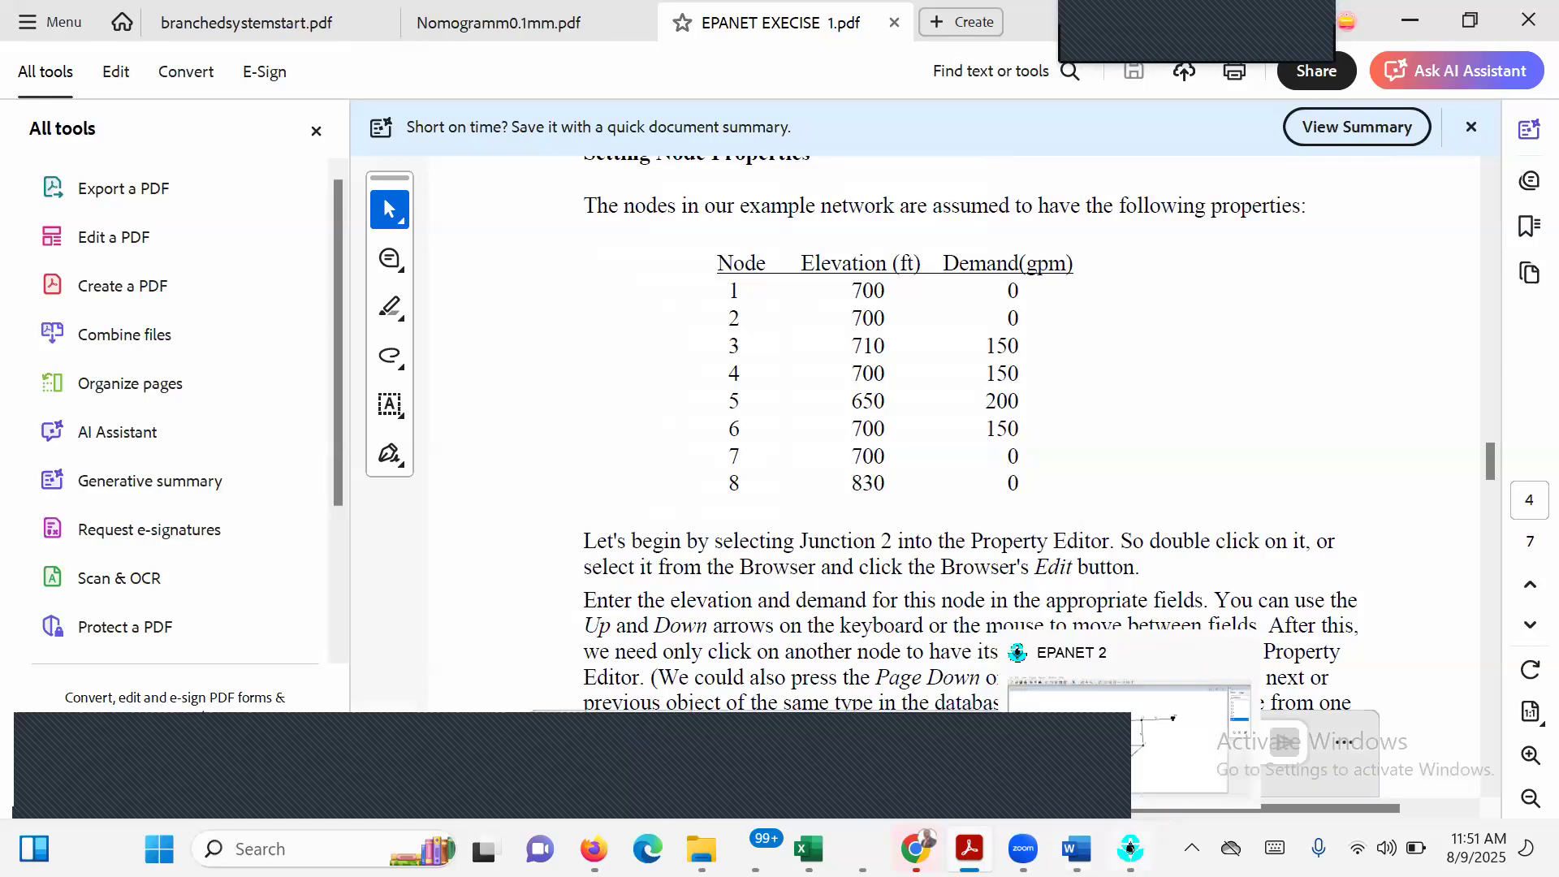
click(1103, 738)
double_click(869, 479)
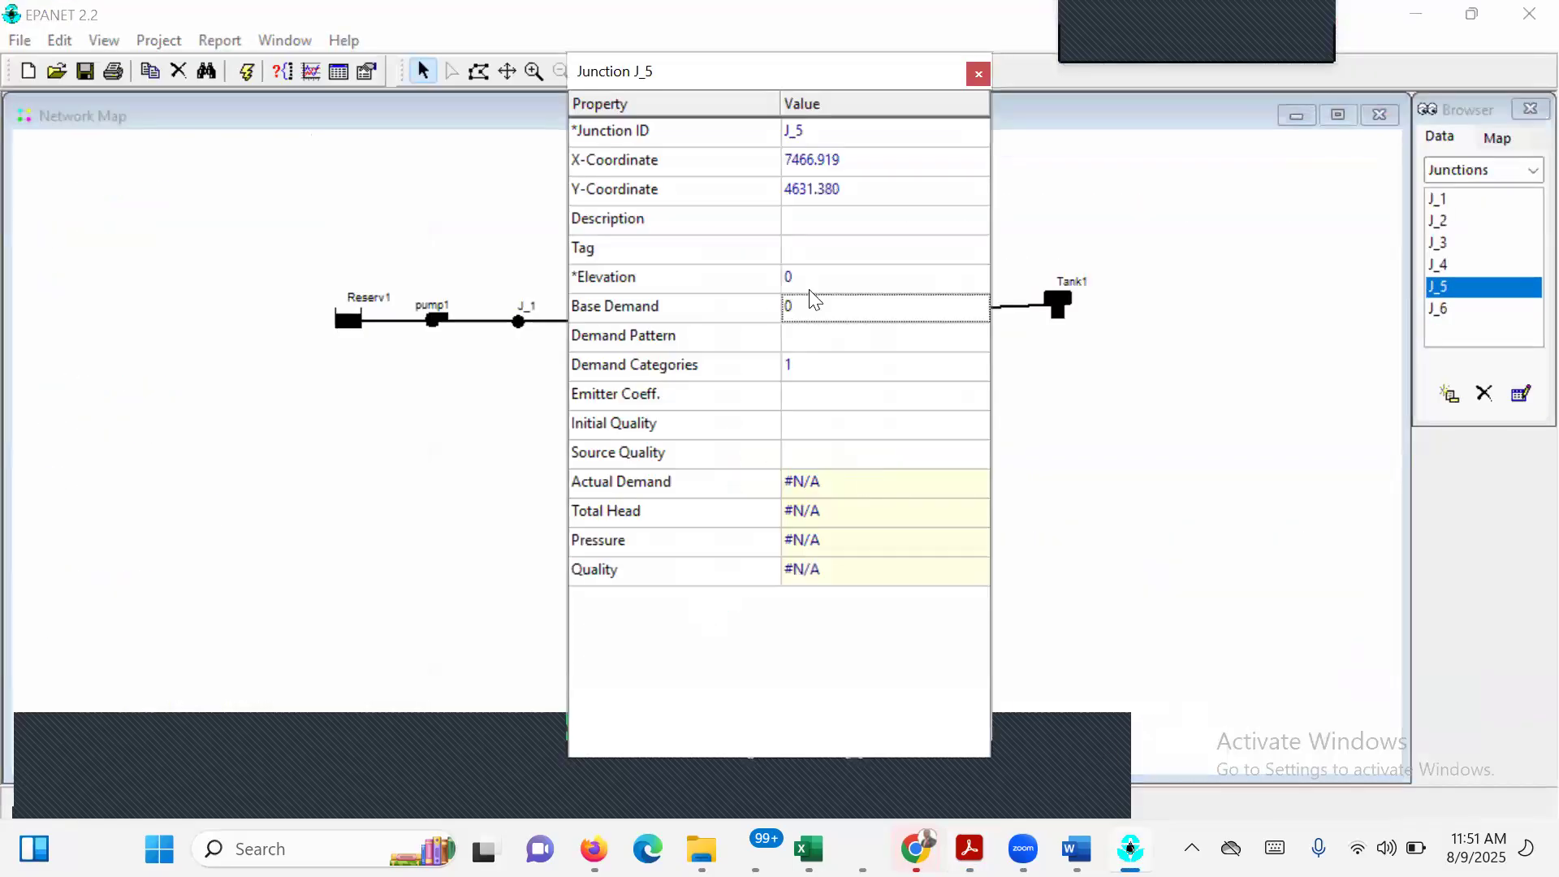
click(810, 278)
text(700)
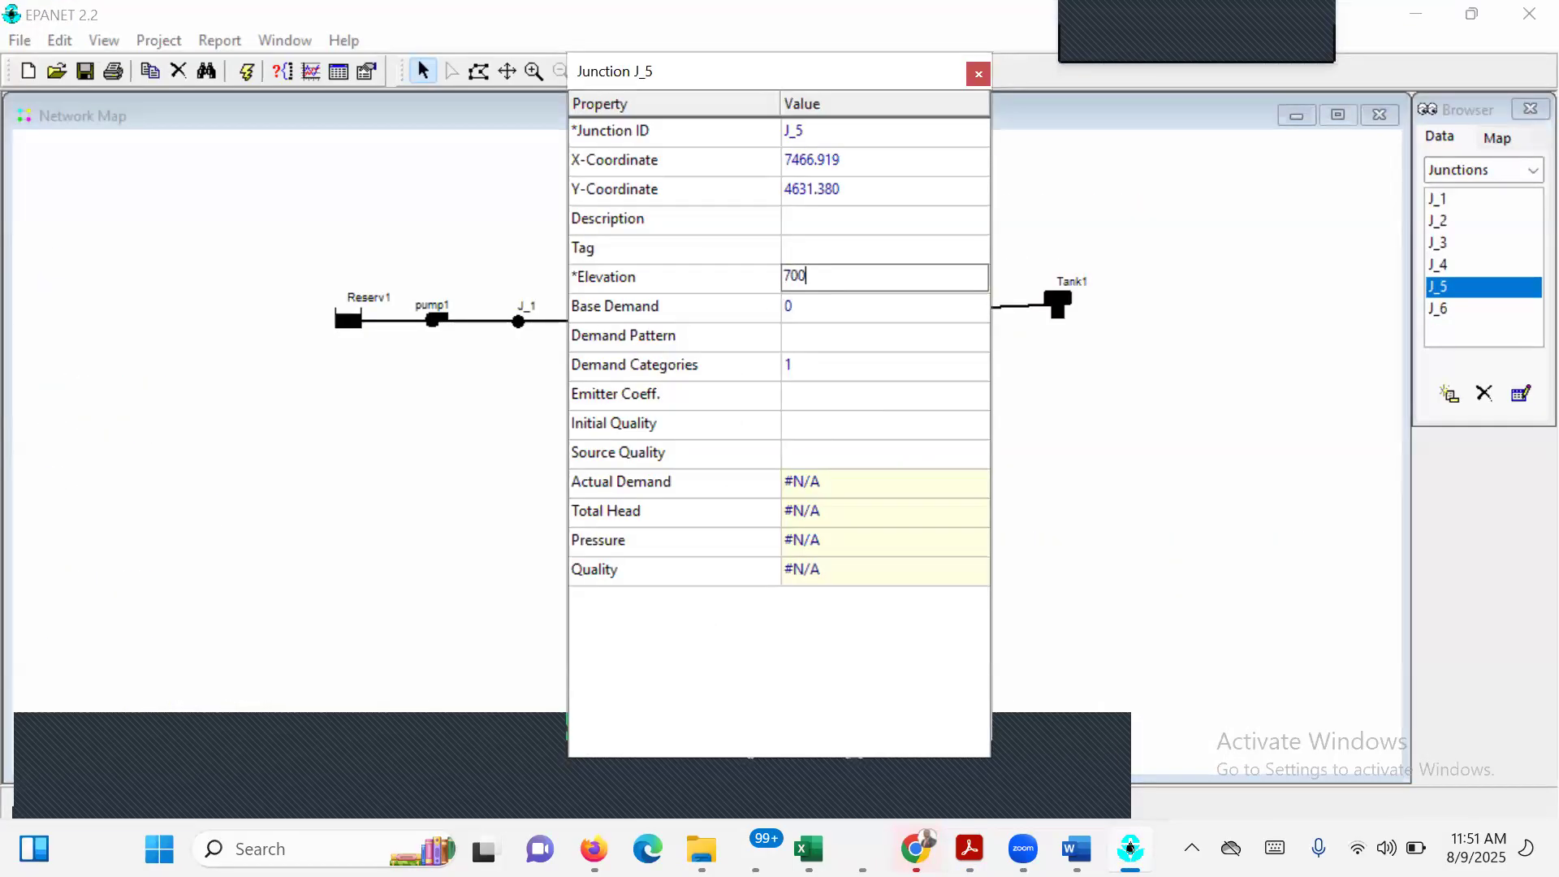
click(800, 306)
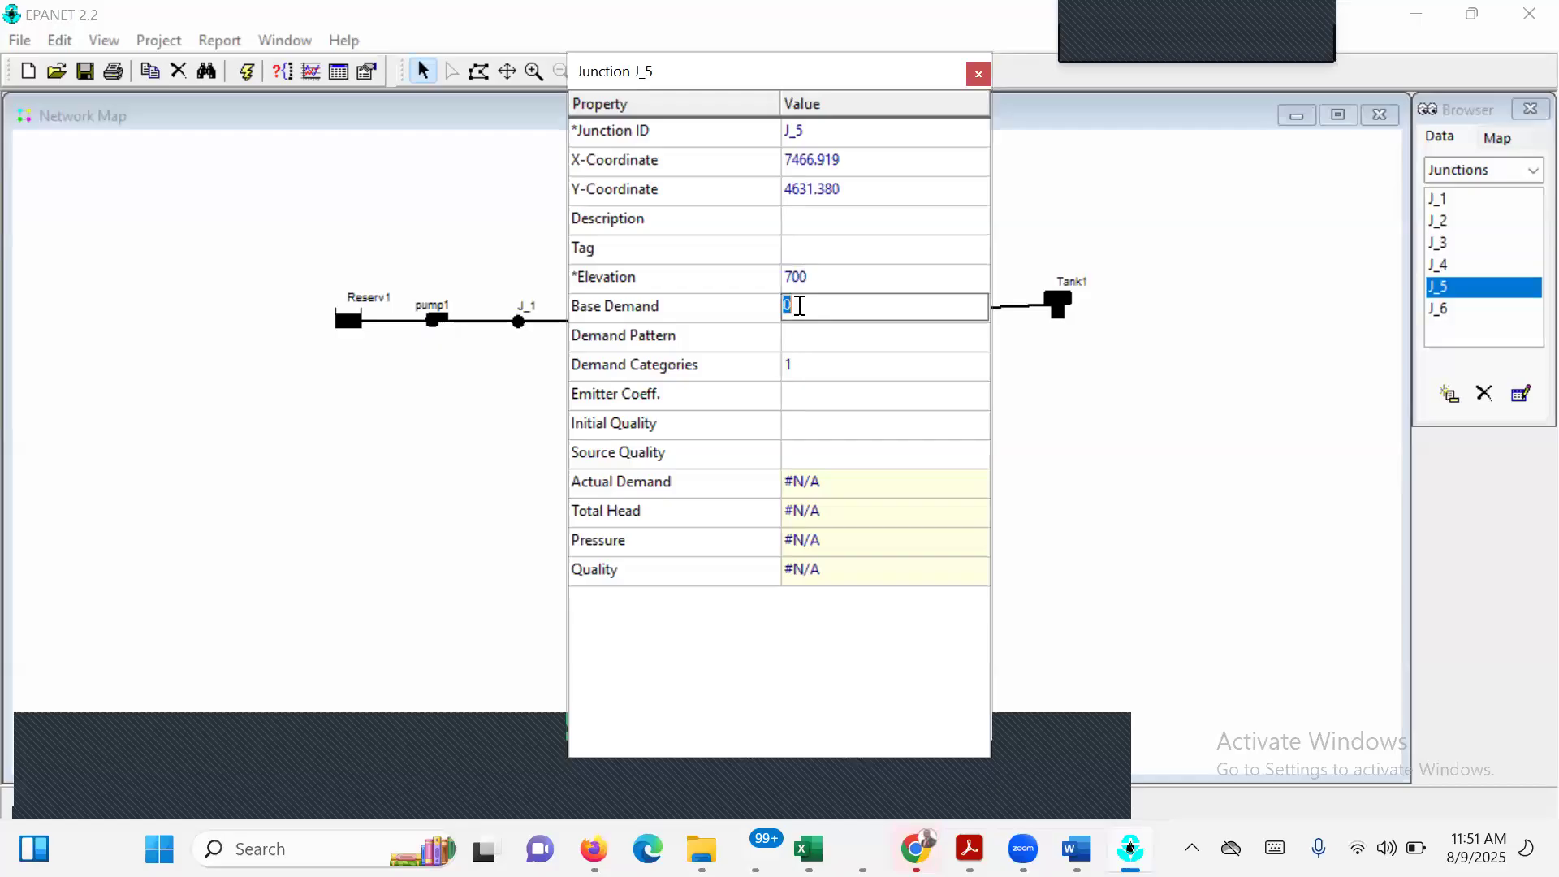
text(150)
key(Return)
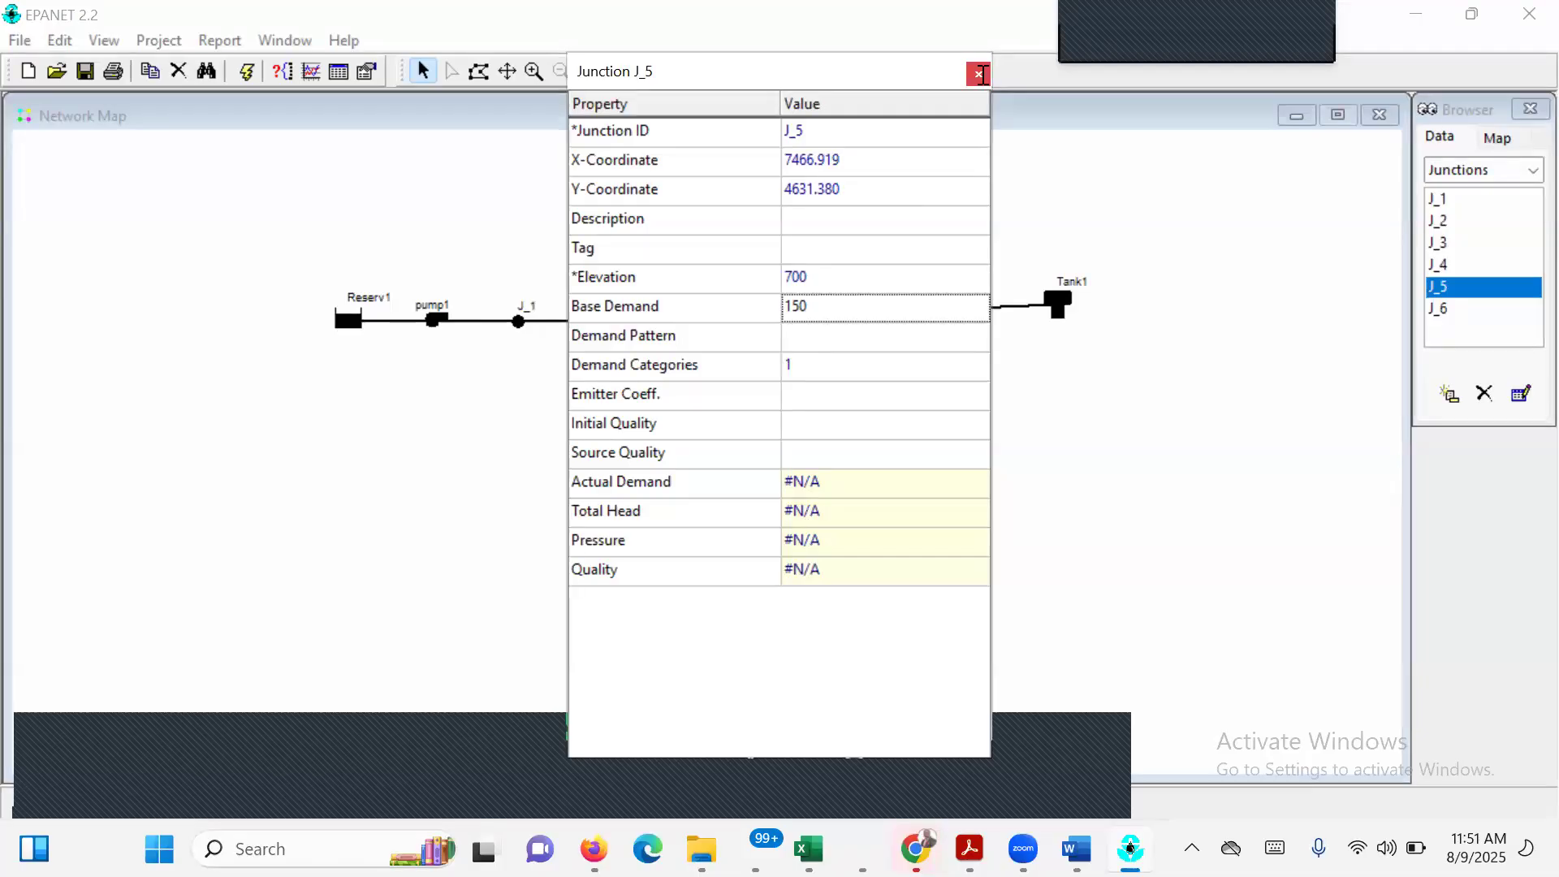
click(979, 74)
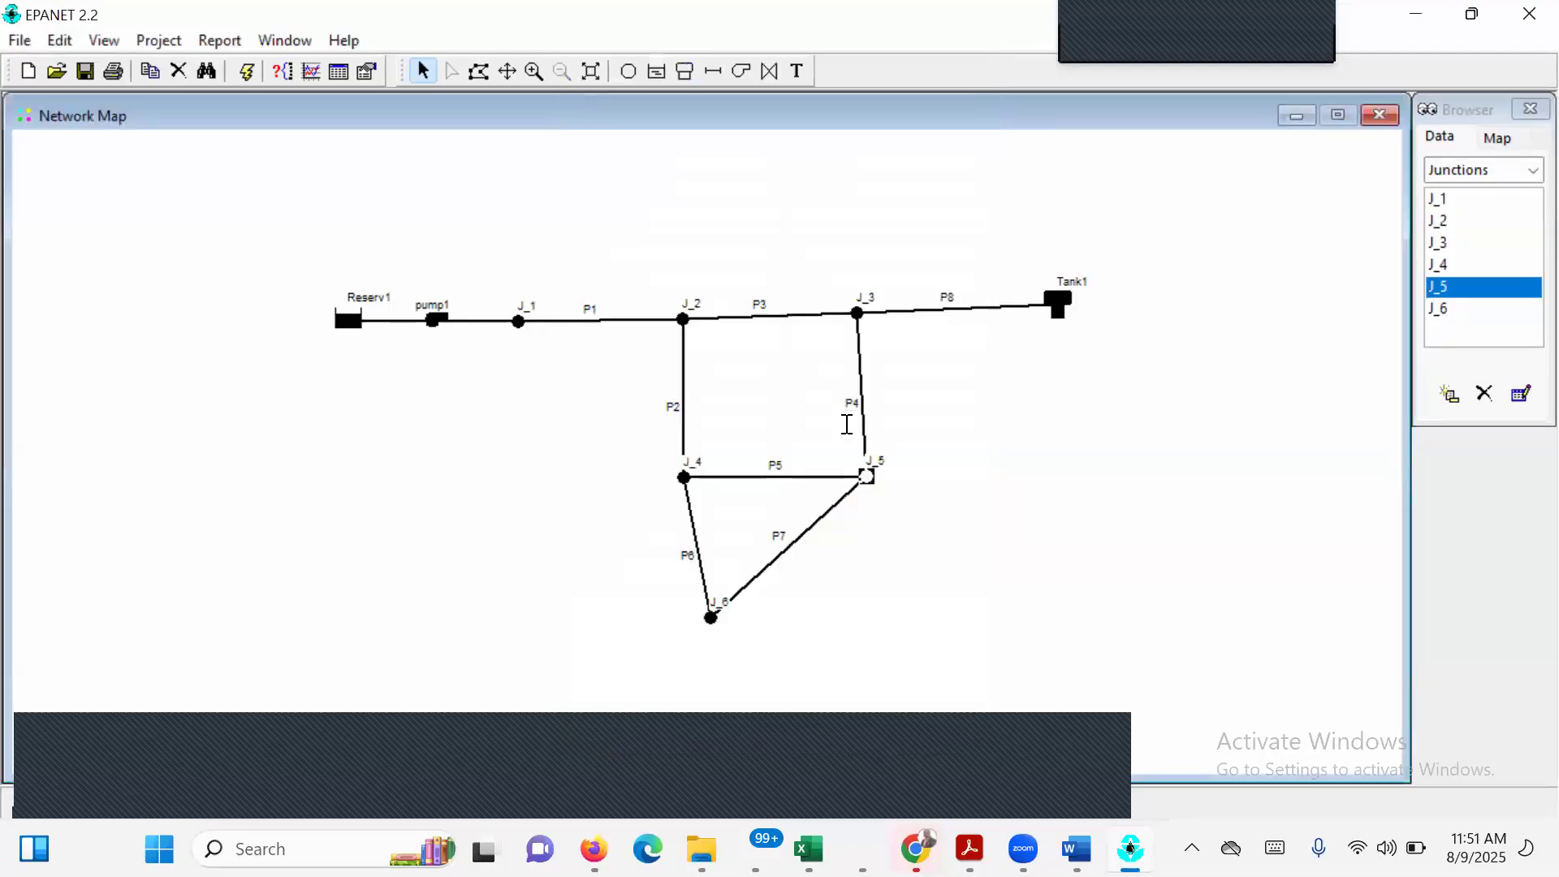
Set the elevation of junction J_3, between pipes P3 and P8, to 700 in its properties.
double_click(858, 314)
click(828, 274)
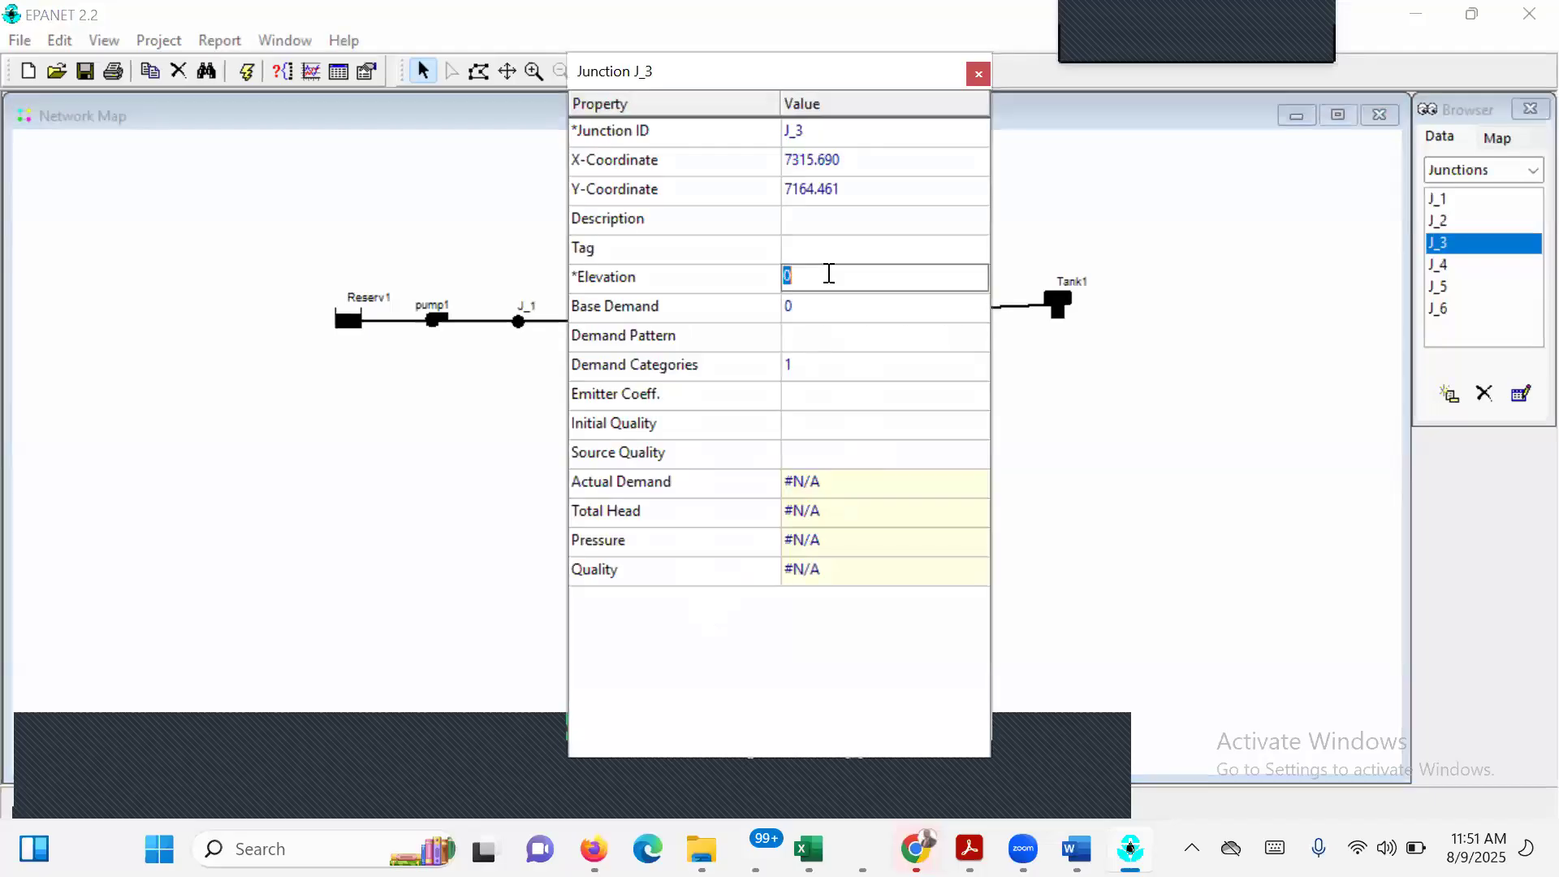
text(700)
click(839, 318)
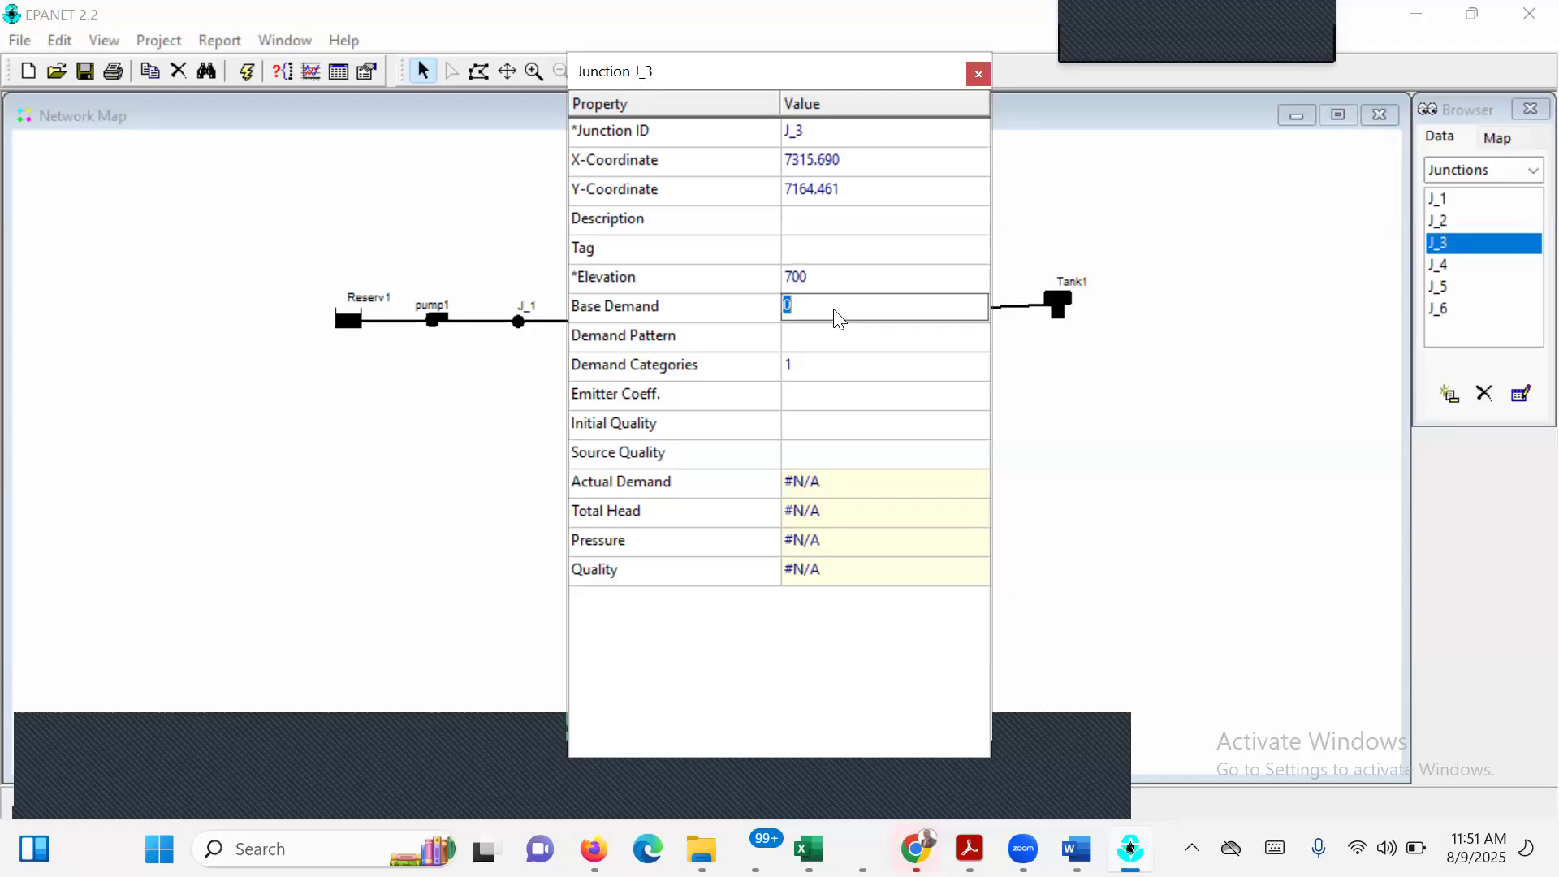
click(980, 81)
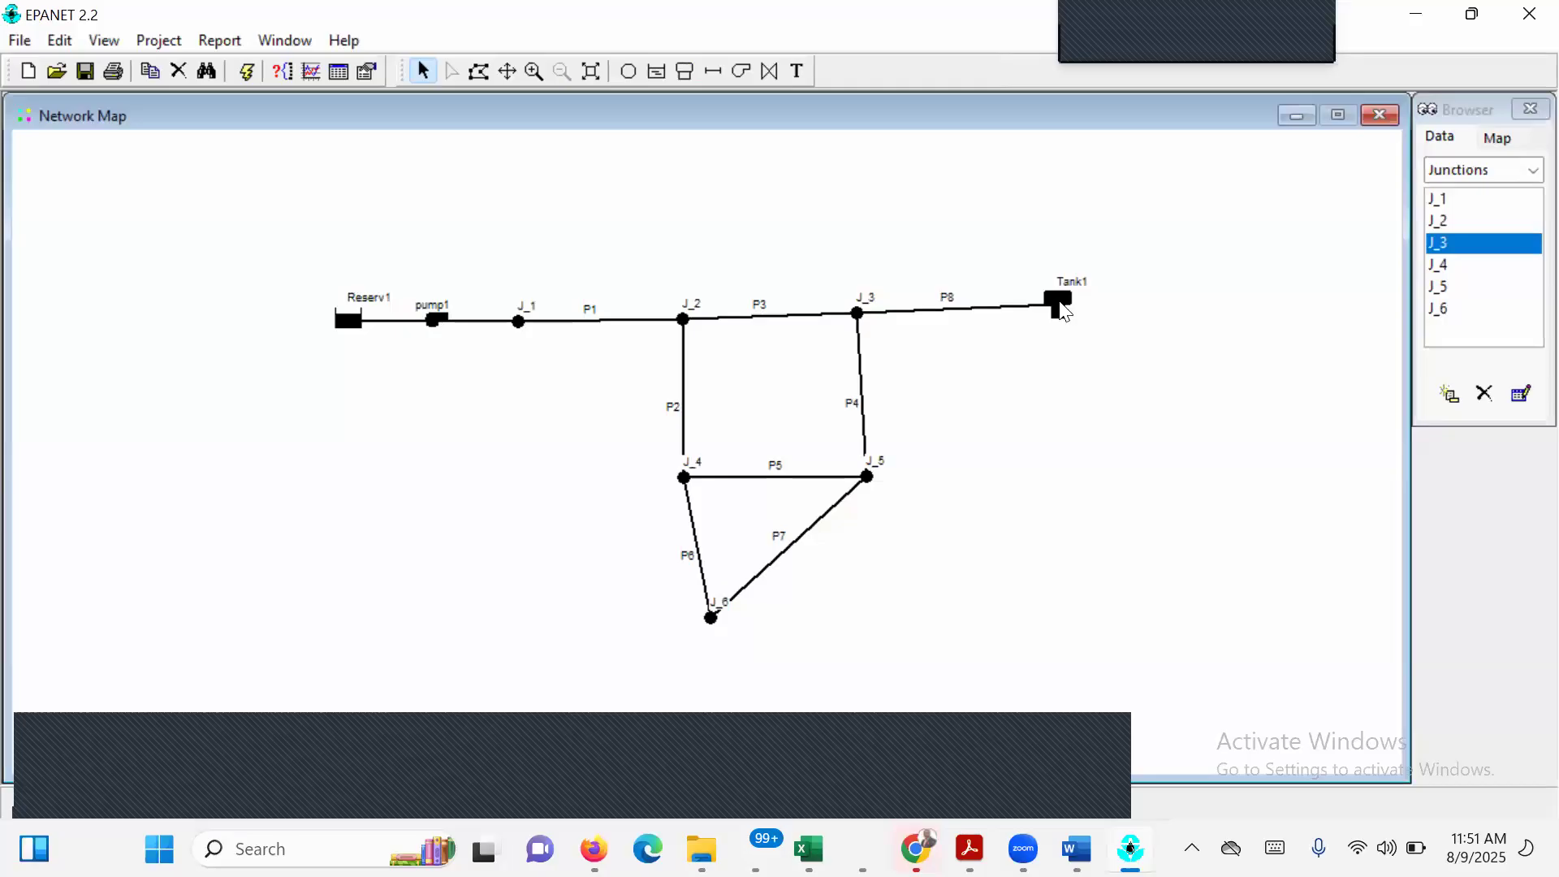
Set the elevation of Tank1, at the end of pipe P8, to 830 in its properties.
double_click(1062, 306)
click(801, 277)
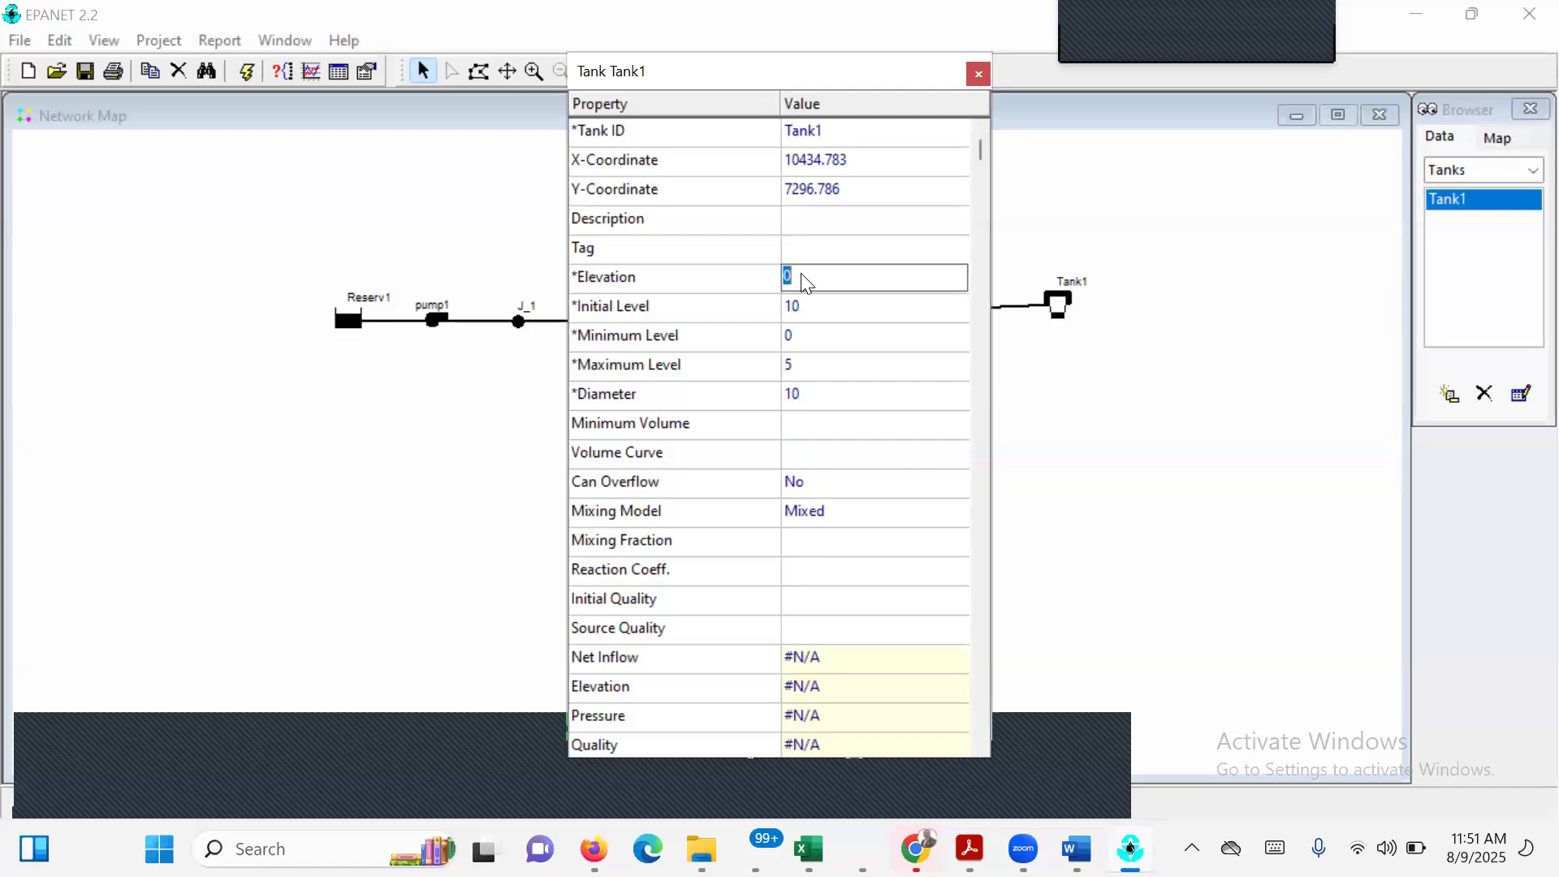
text(830)
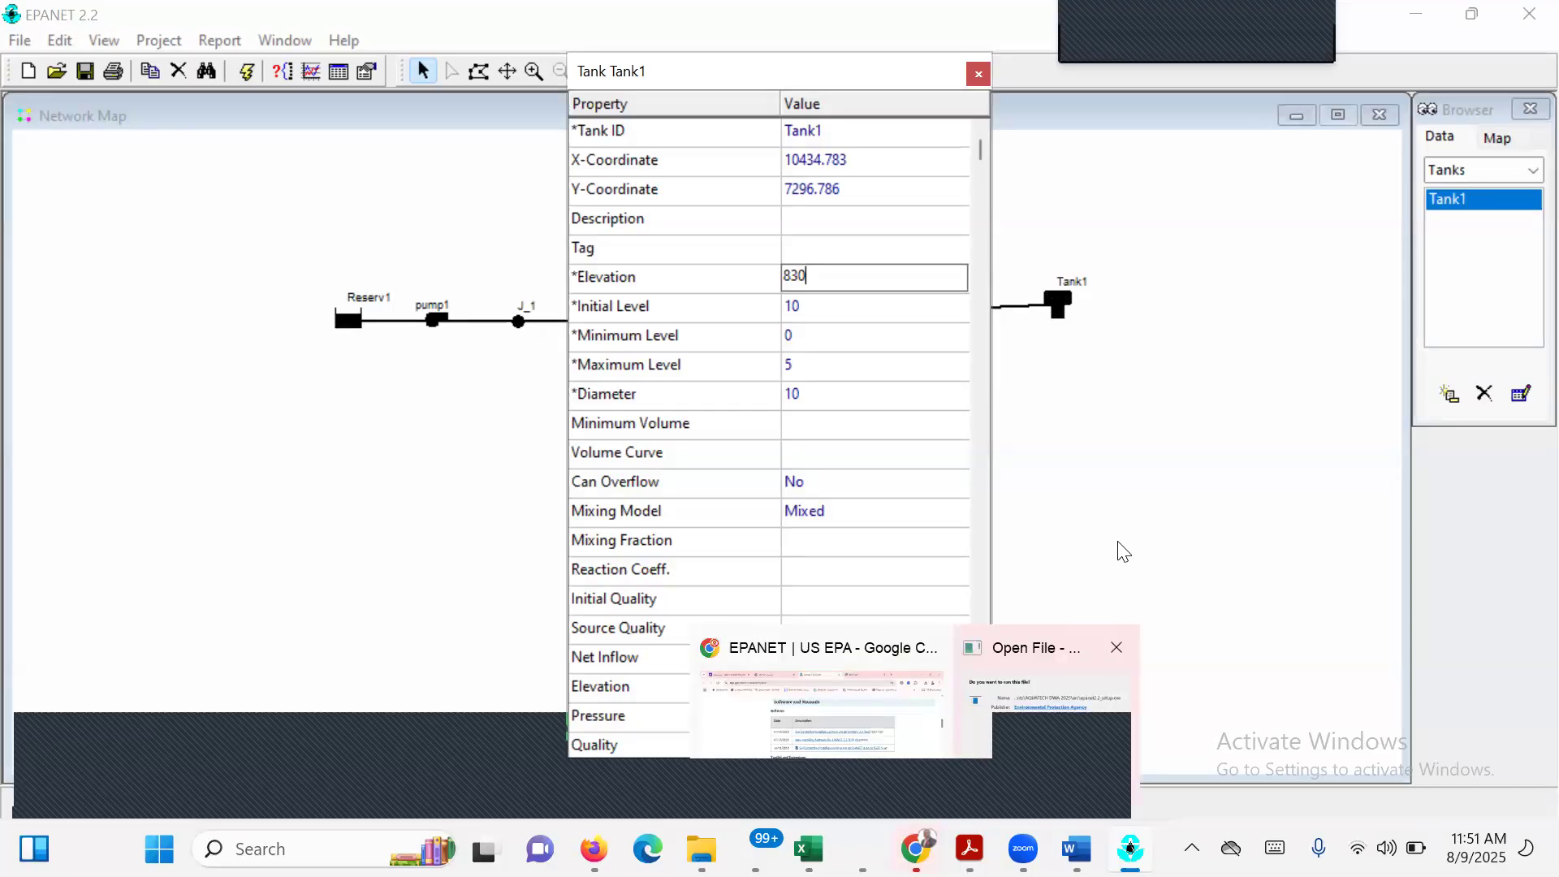
key(Return)
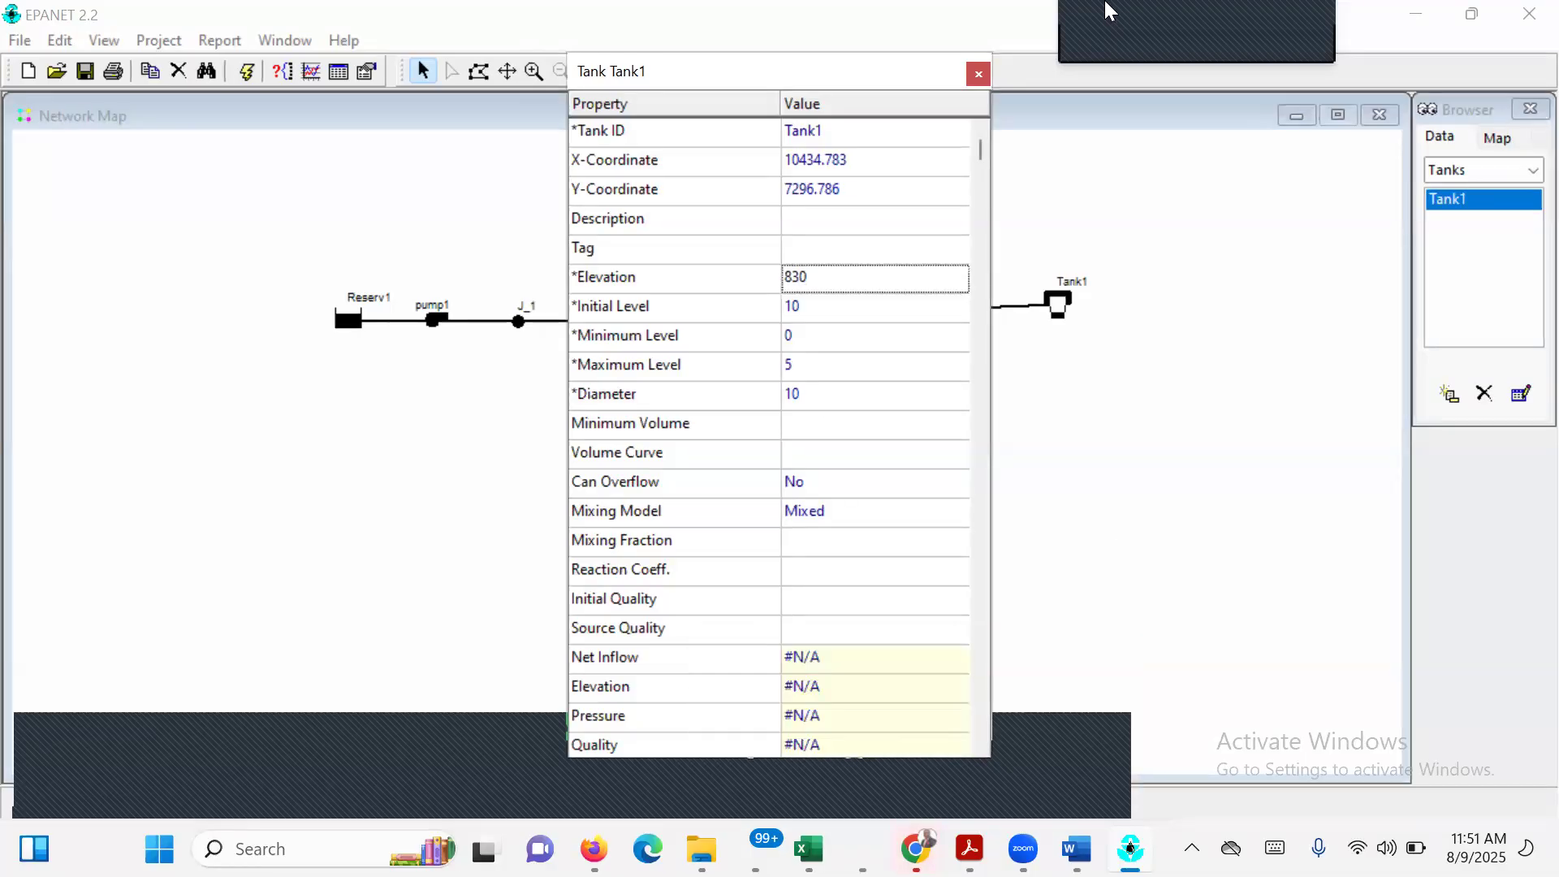
click(978, 74)
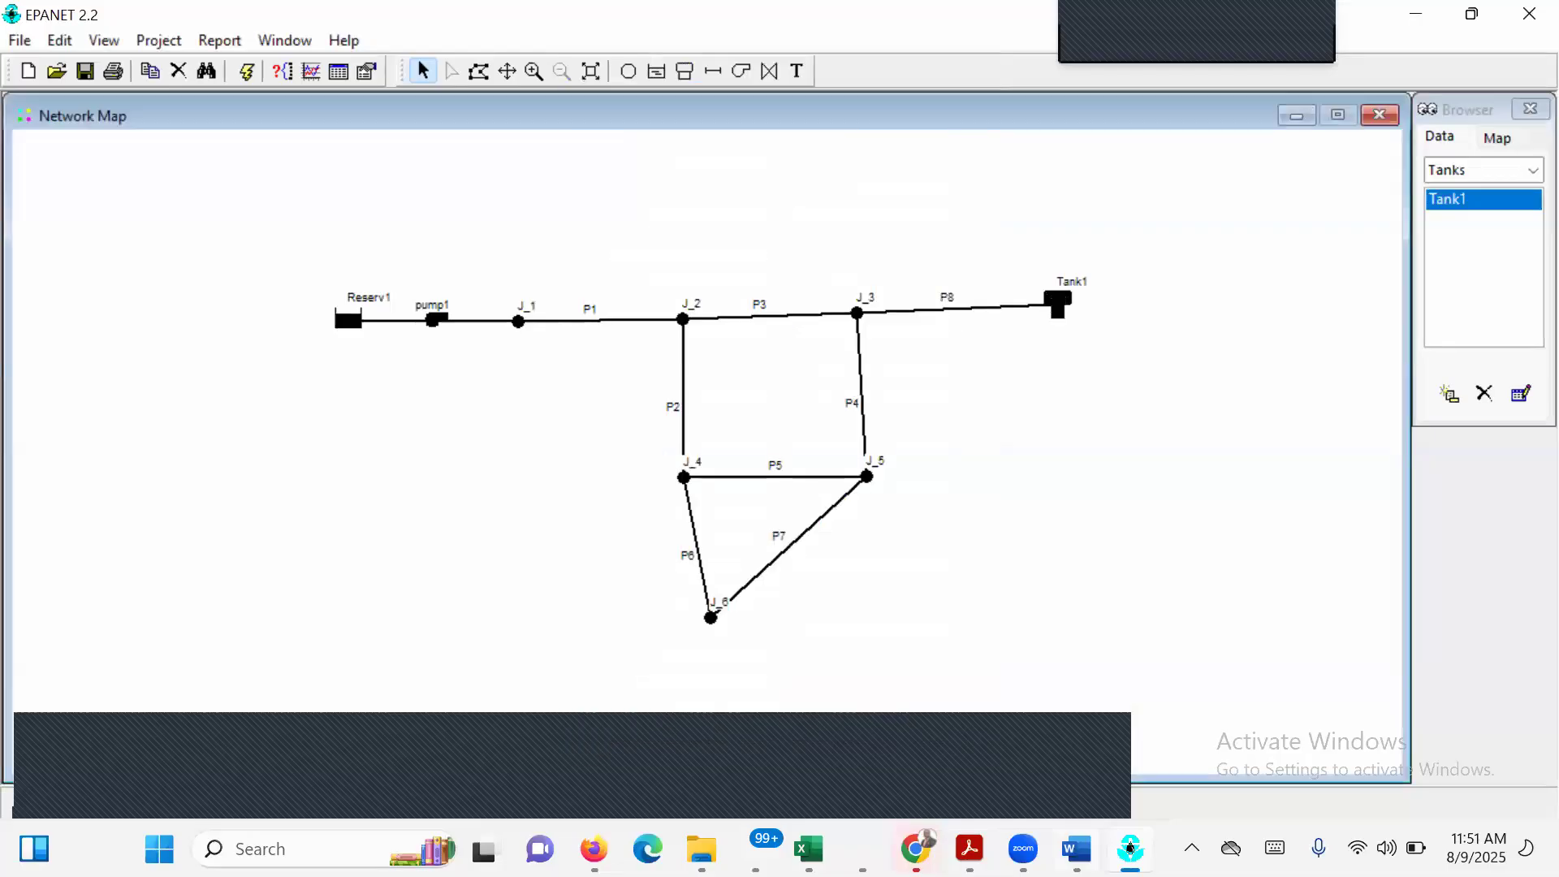
Consult the Setting Link Properties table in EPANET EXECISE 1.pdf, and in EPANET set pipe P1's length to 3000 and diameter to 14.
mouse_move(1129, 847)
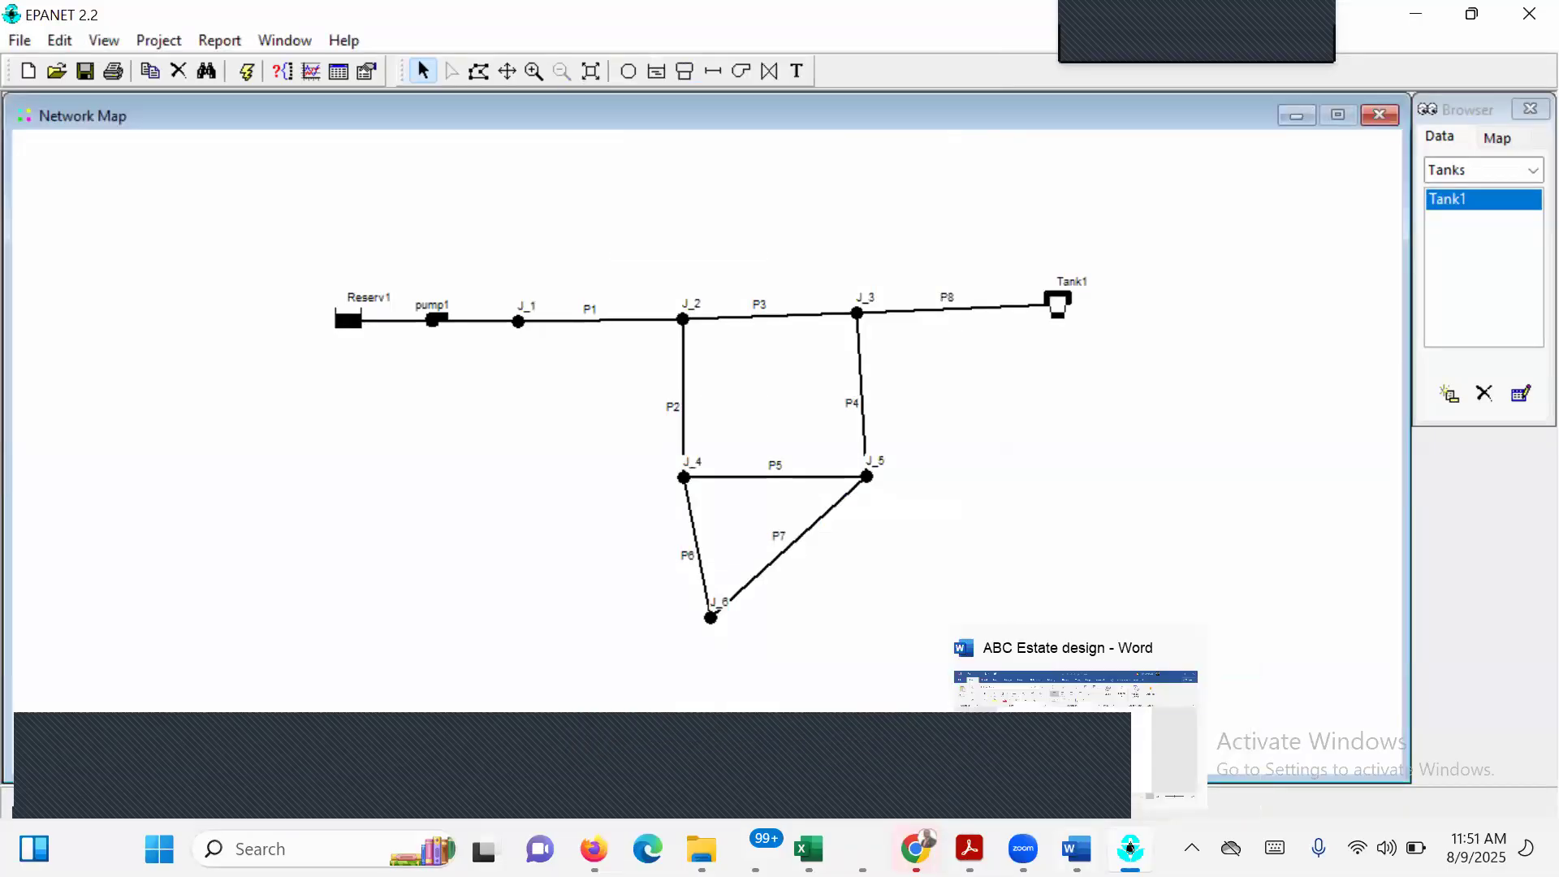
click(1077, 847)
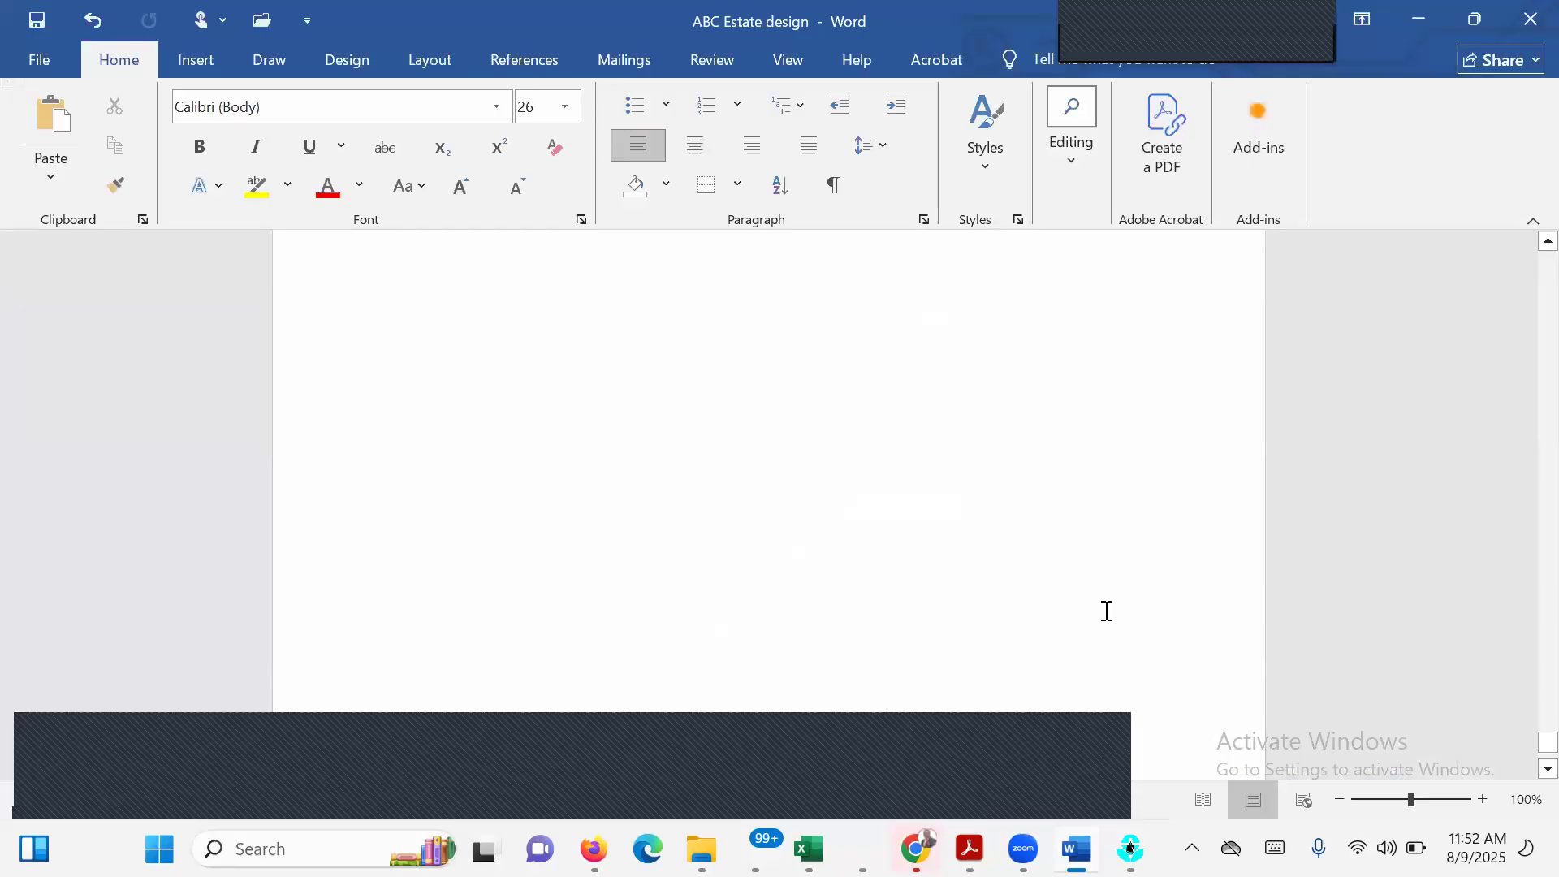
mouse_move(969, 848)
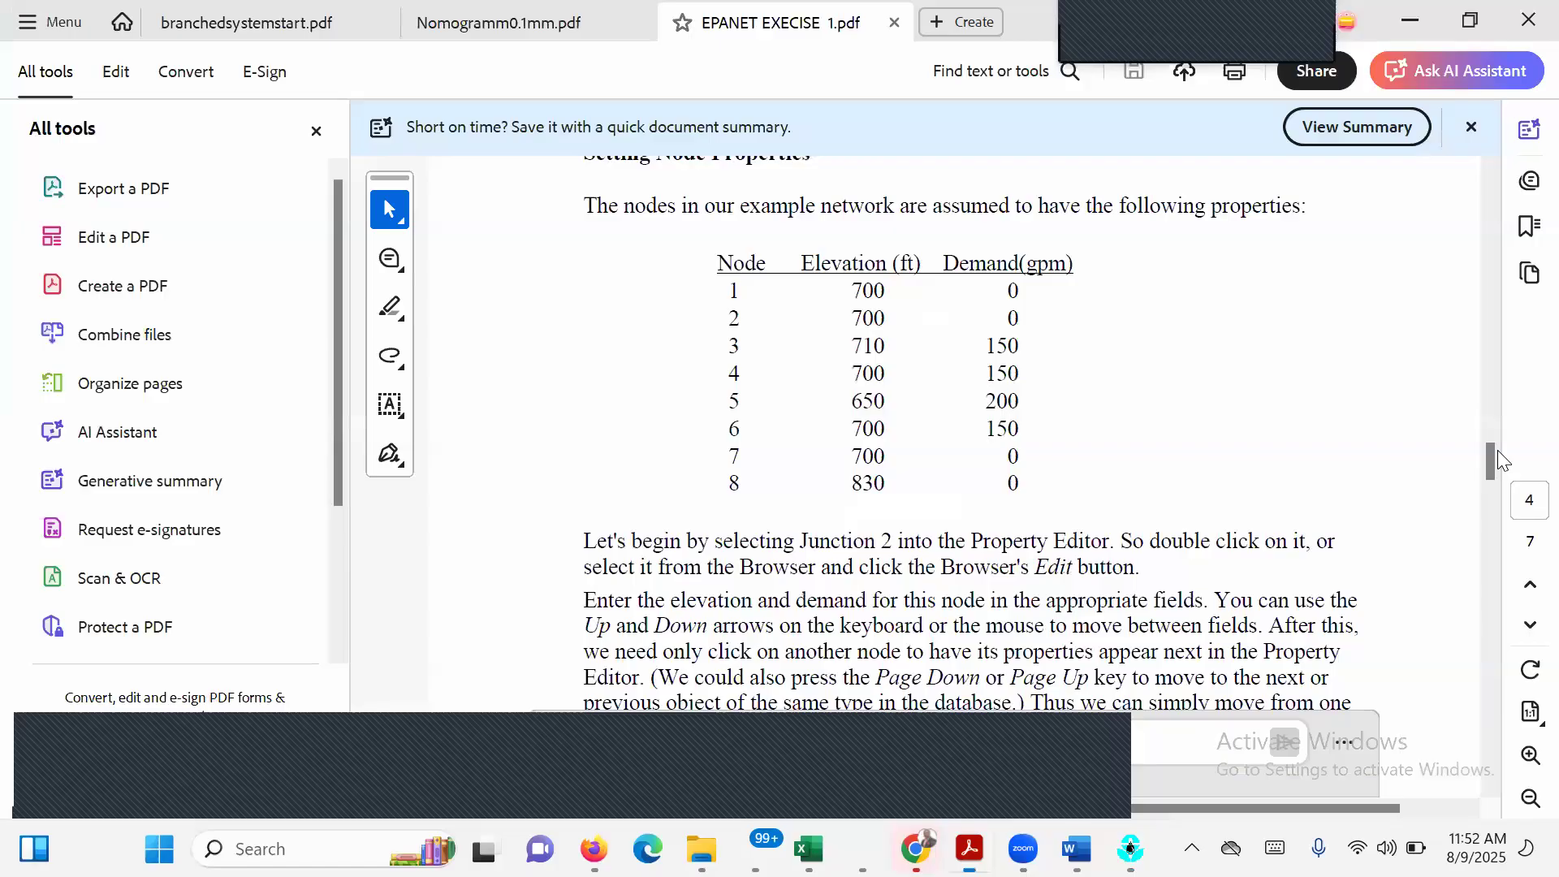
drag(1490, 455, 1494, 489)
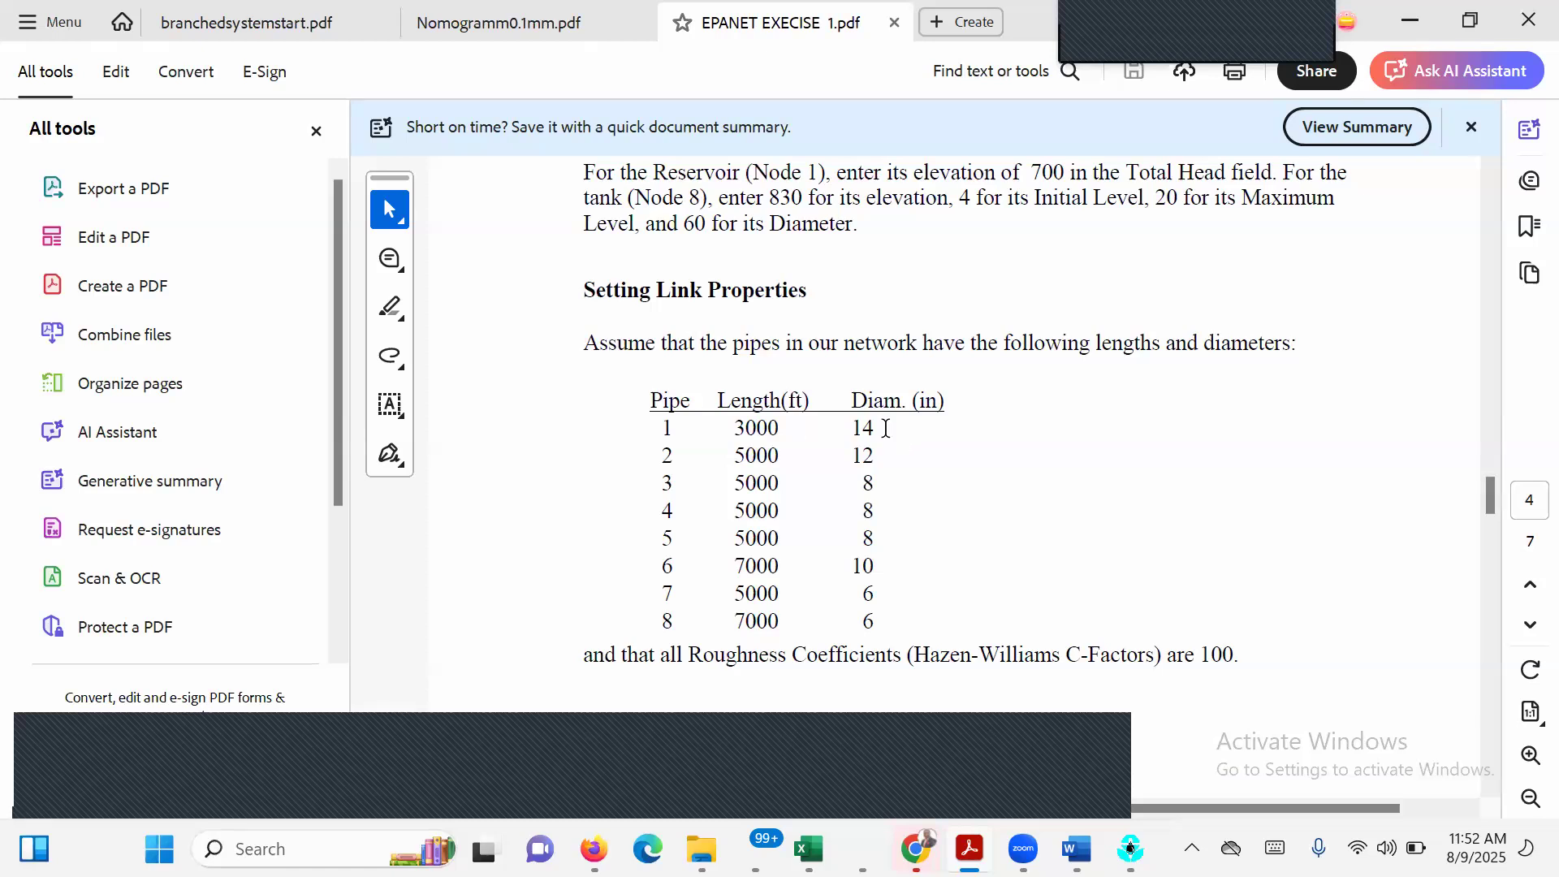
mouse_move(1130, 847)
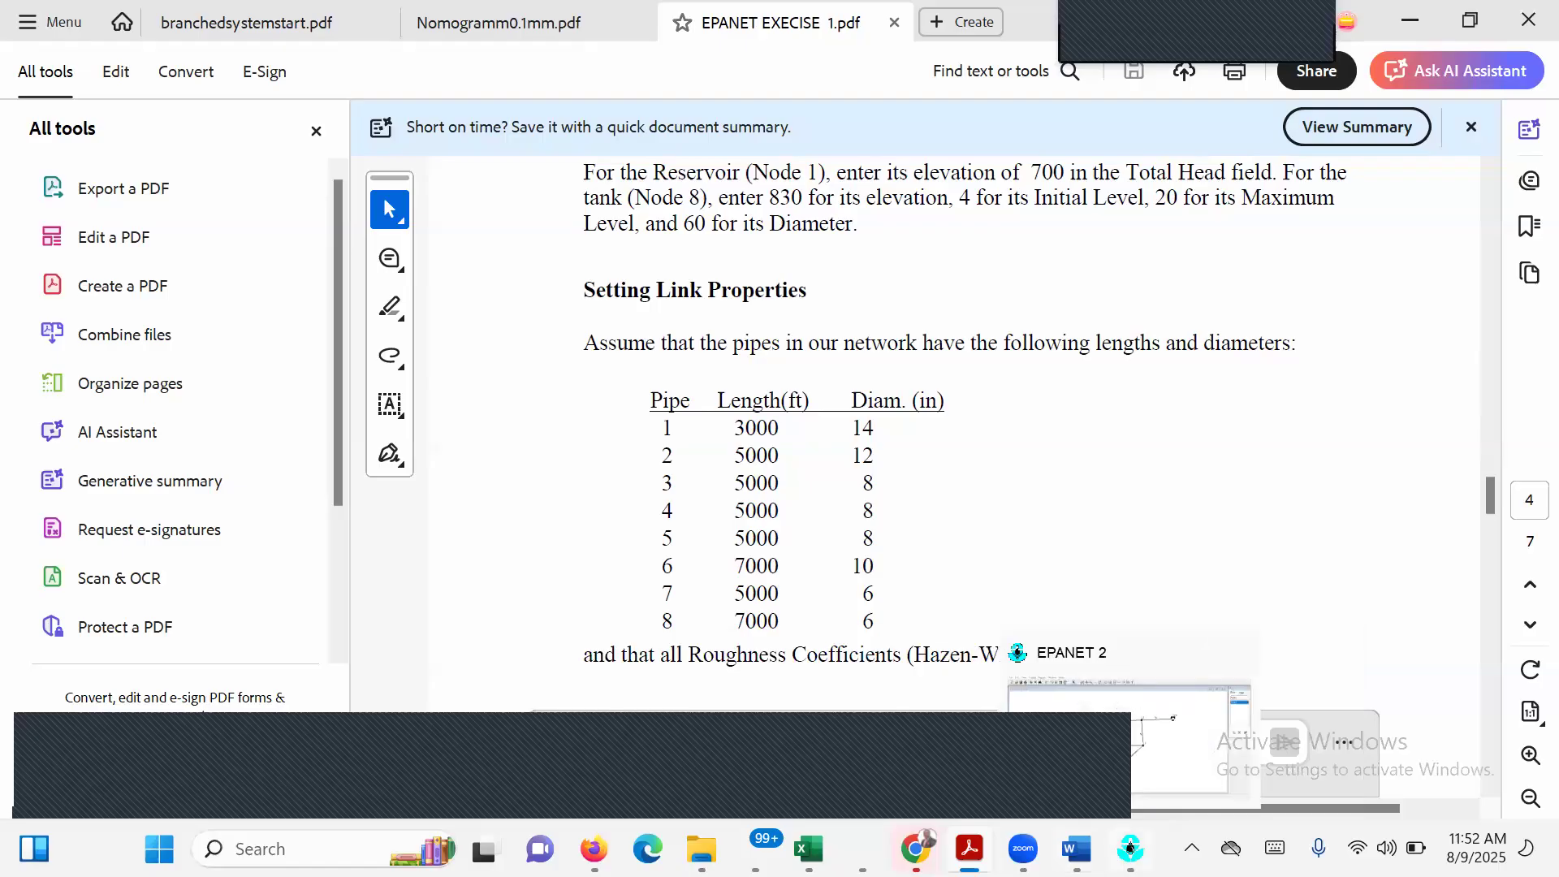
click(1129, 848)
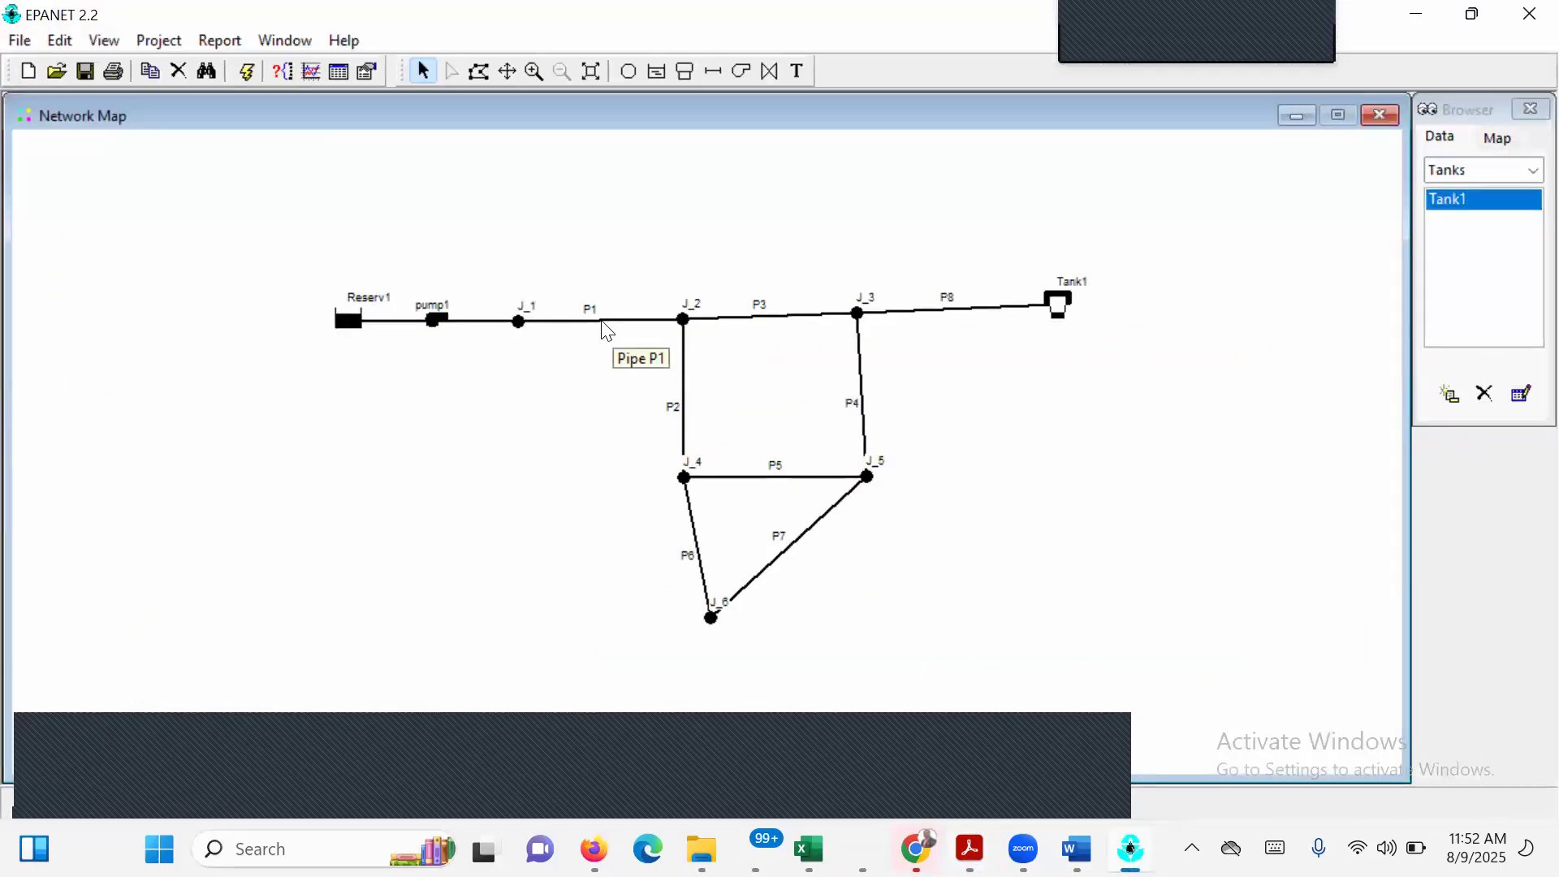
double_click(607, 331)
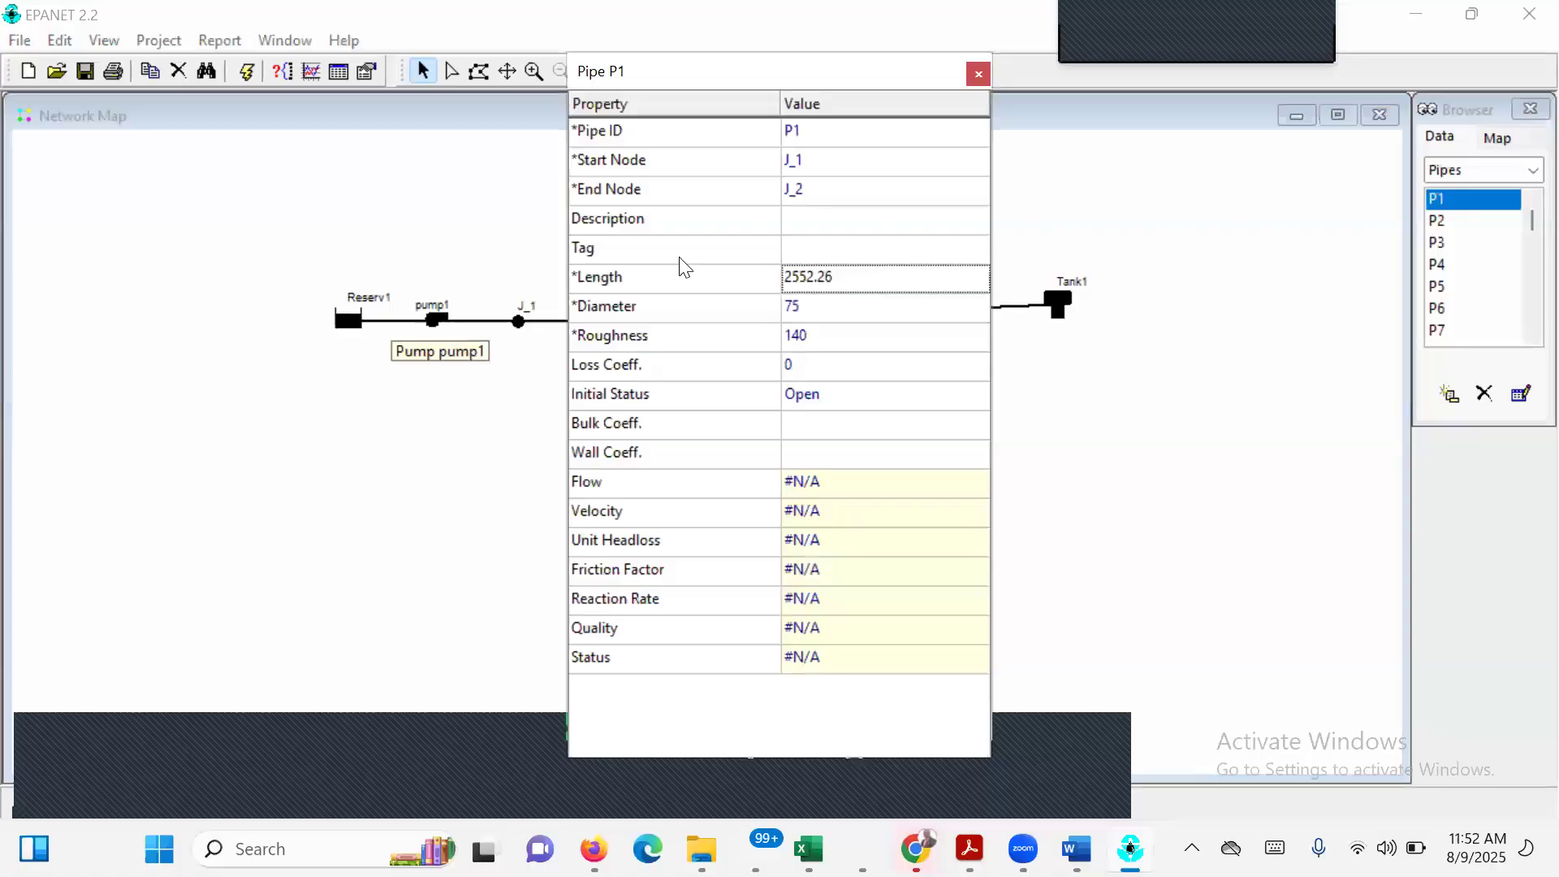
click(844, 278)
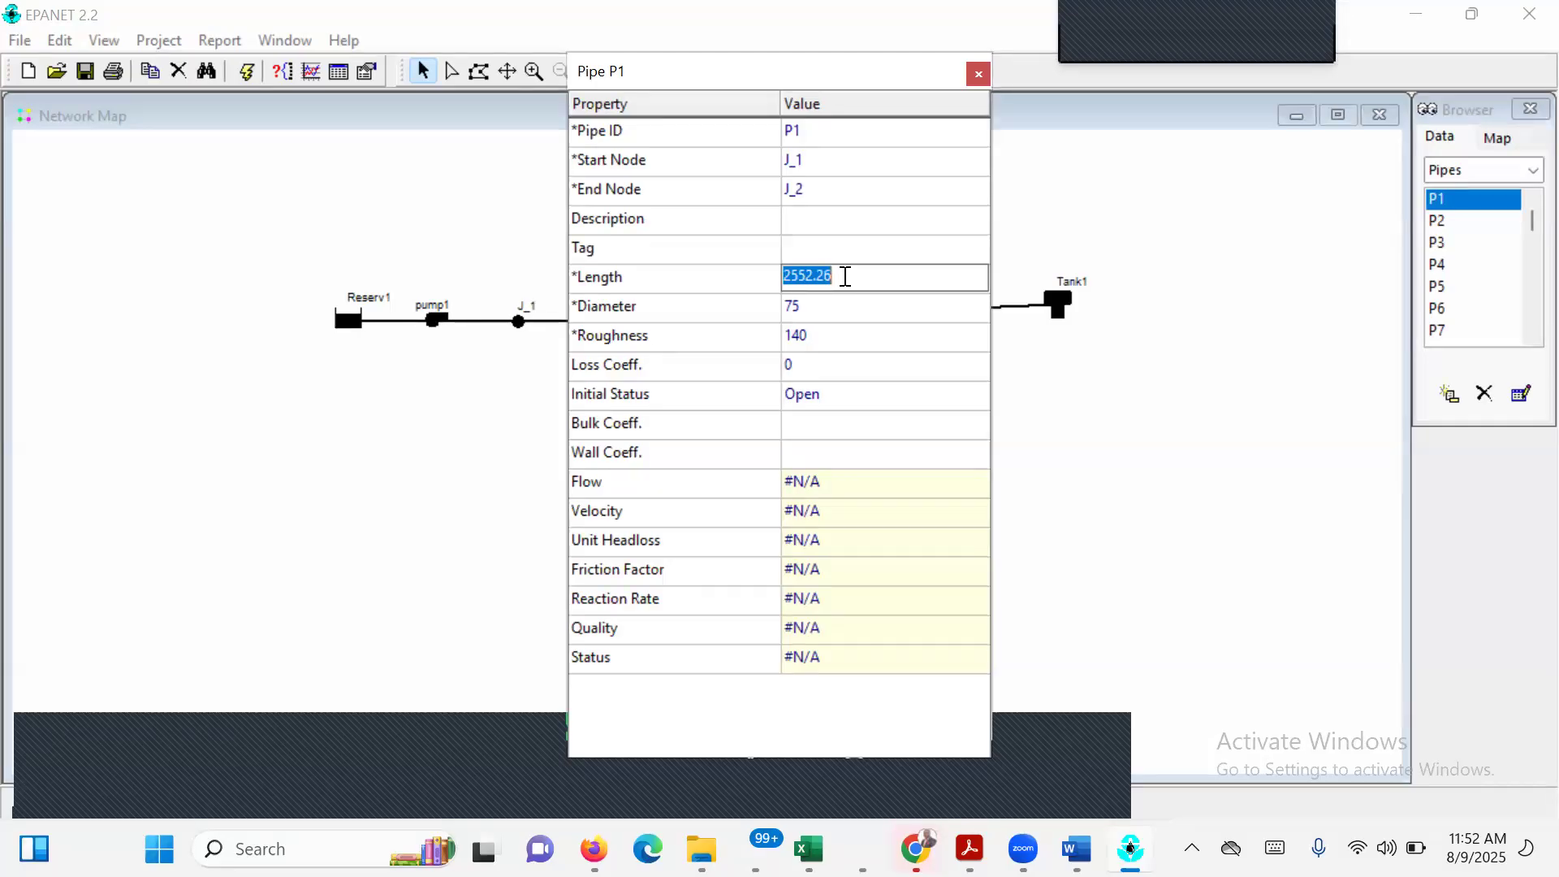
text(3000)
click(811, 310)
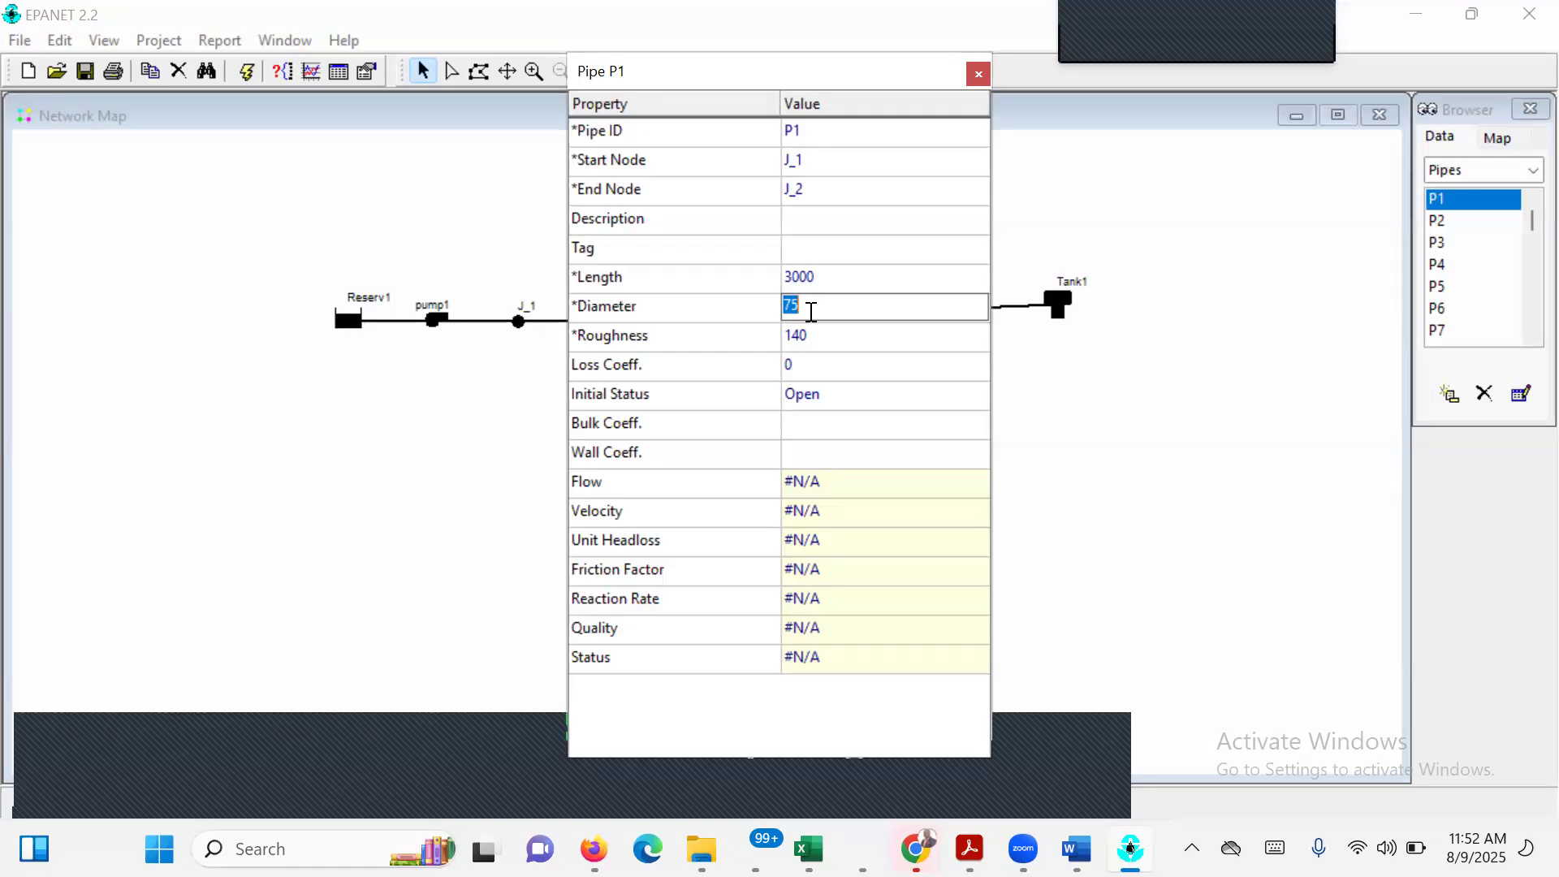
text(14)
key(Return)
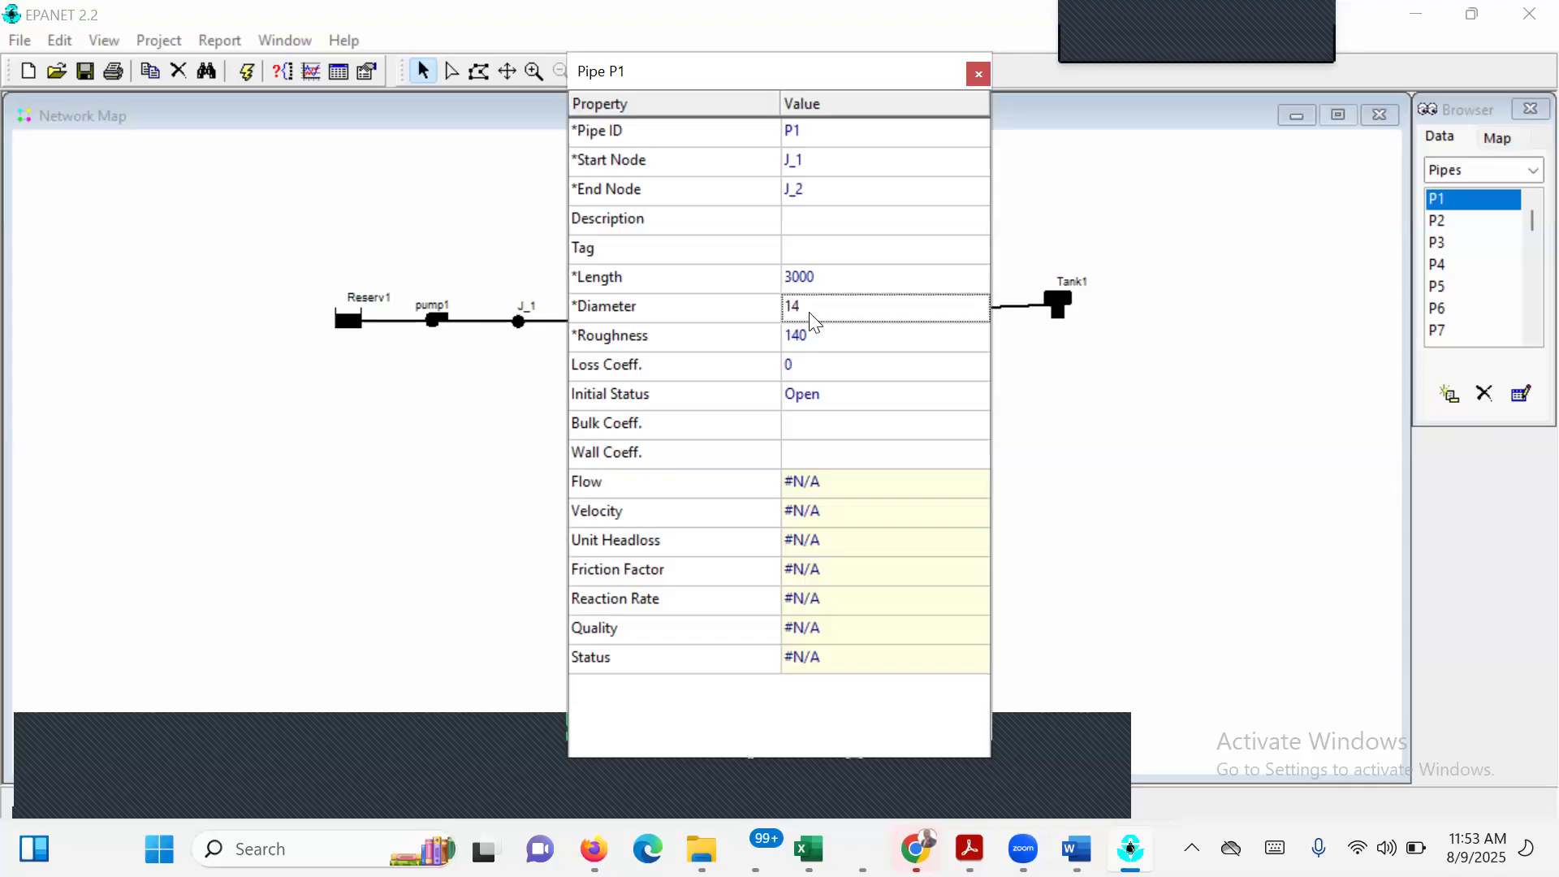
click(979, 74)
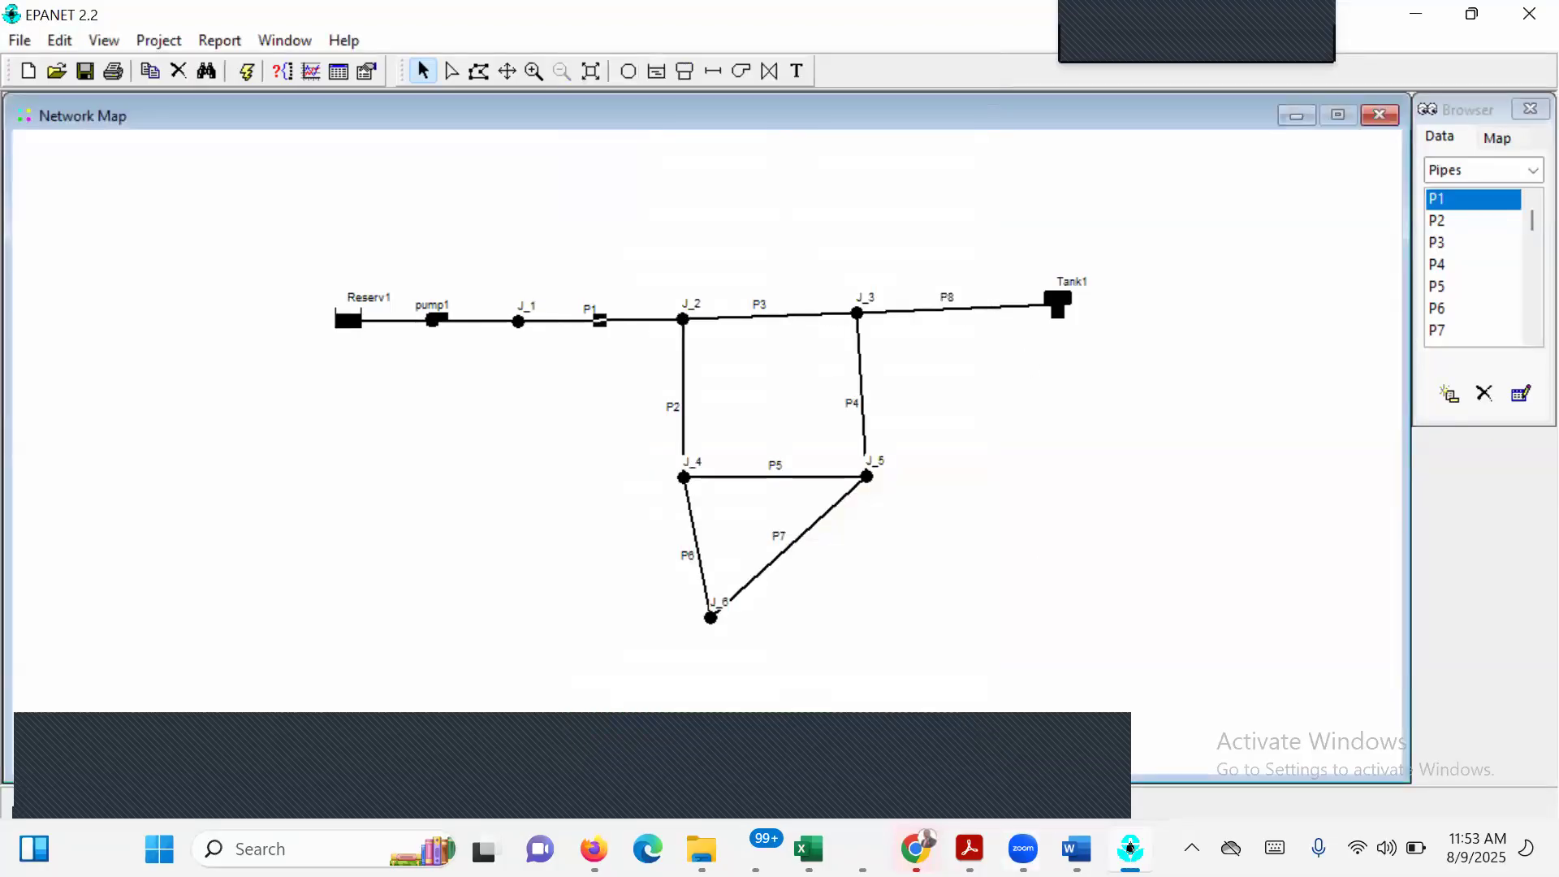
Recheck the exercise PDF's pipe table, and in EPANET set the diameter of pipe P3 to 12 and its length to 5000.
click(1130, 848)
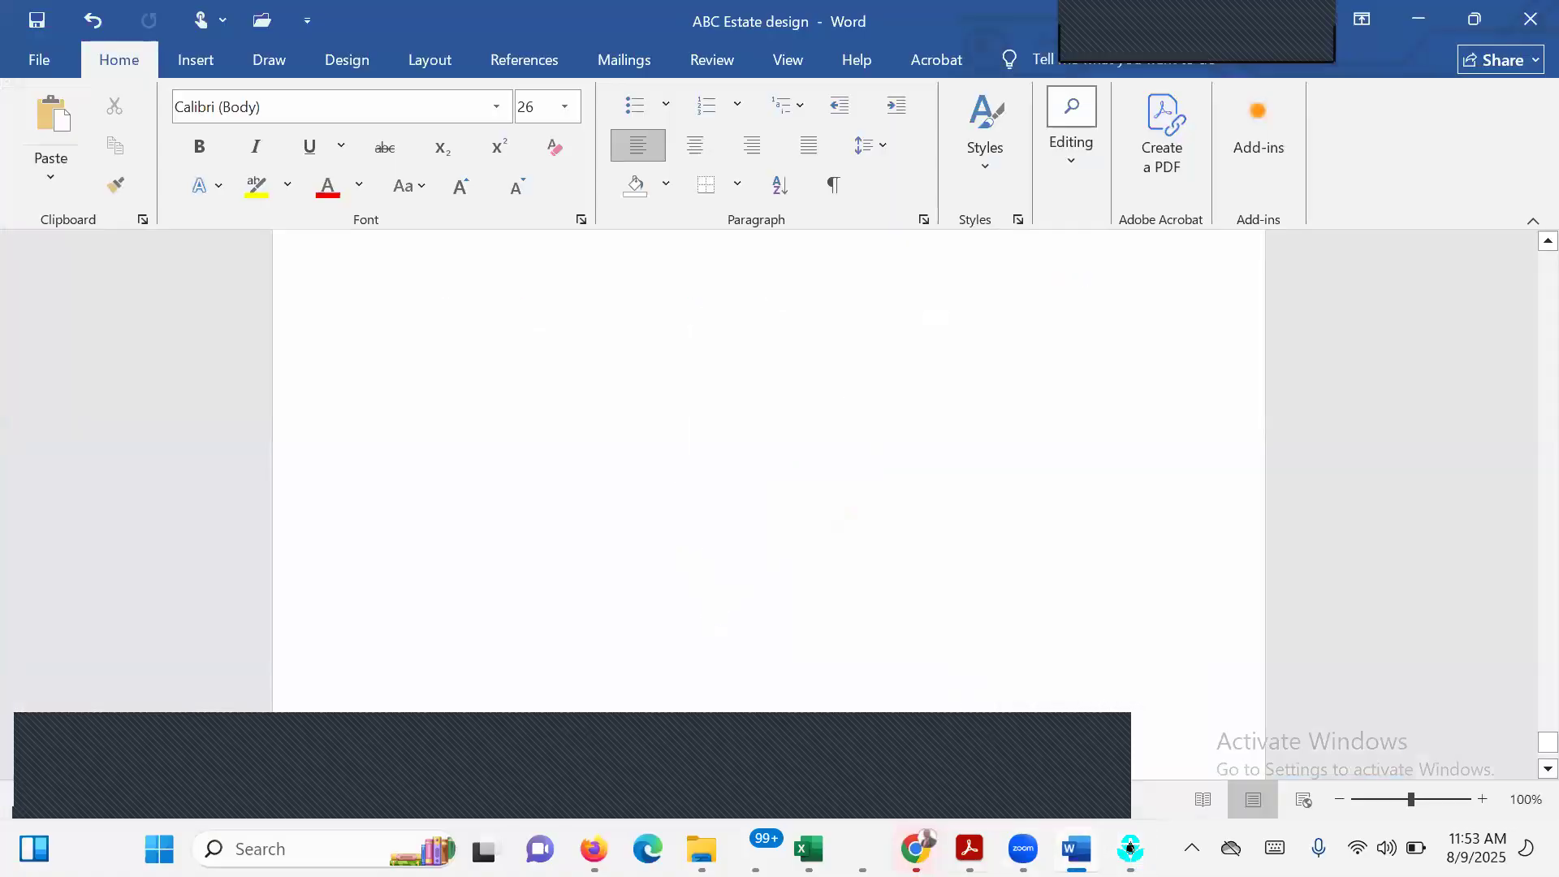
mouse_move(1130, 848)
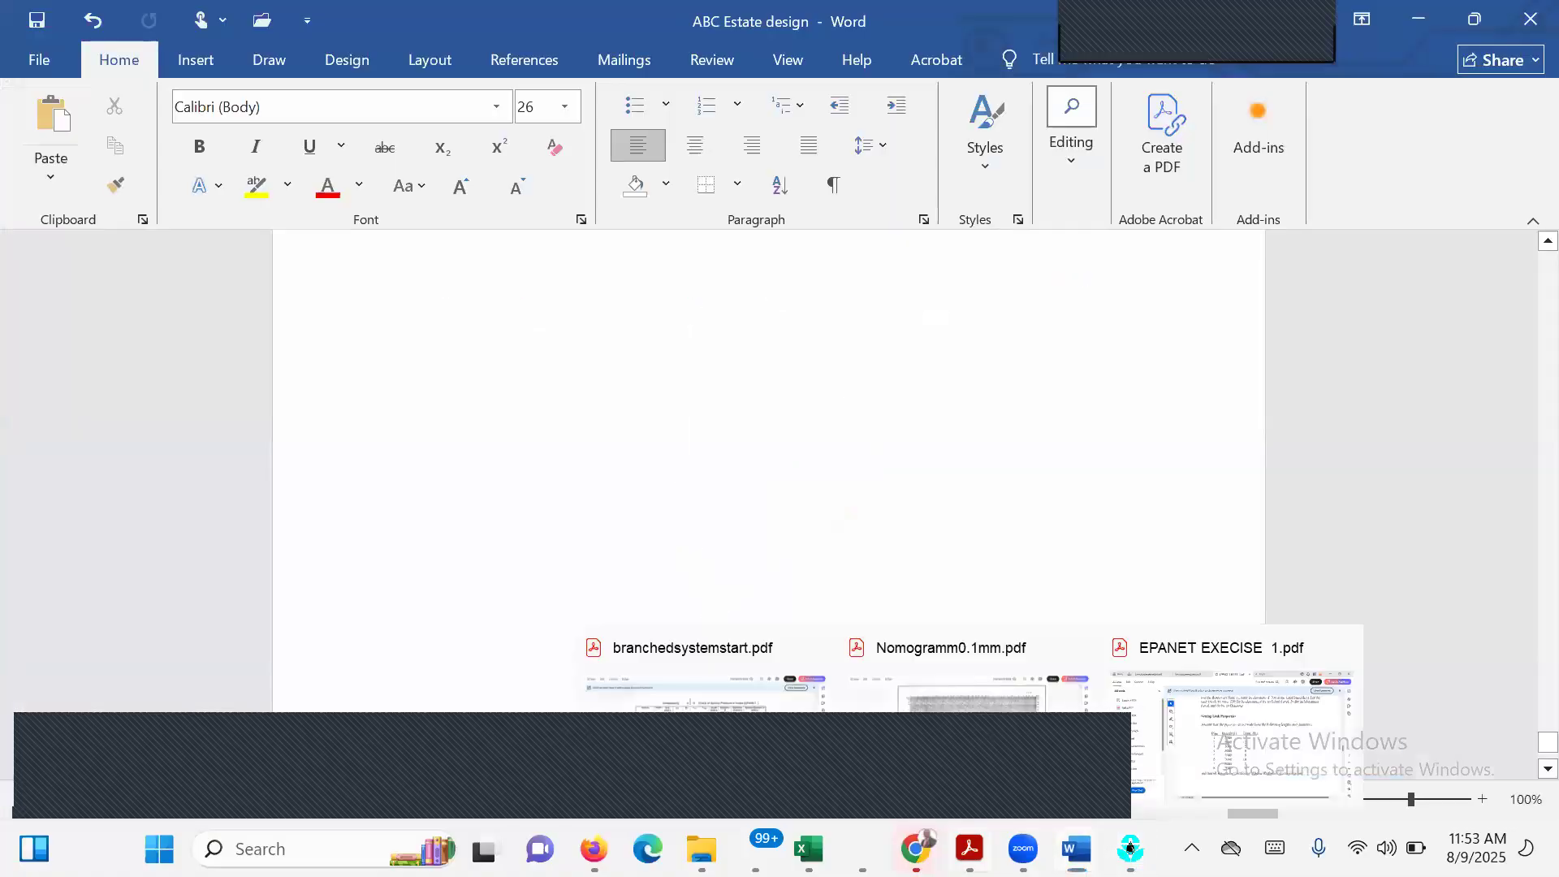
click(1231, 741)
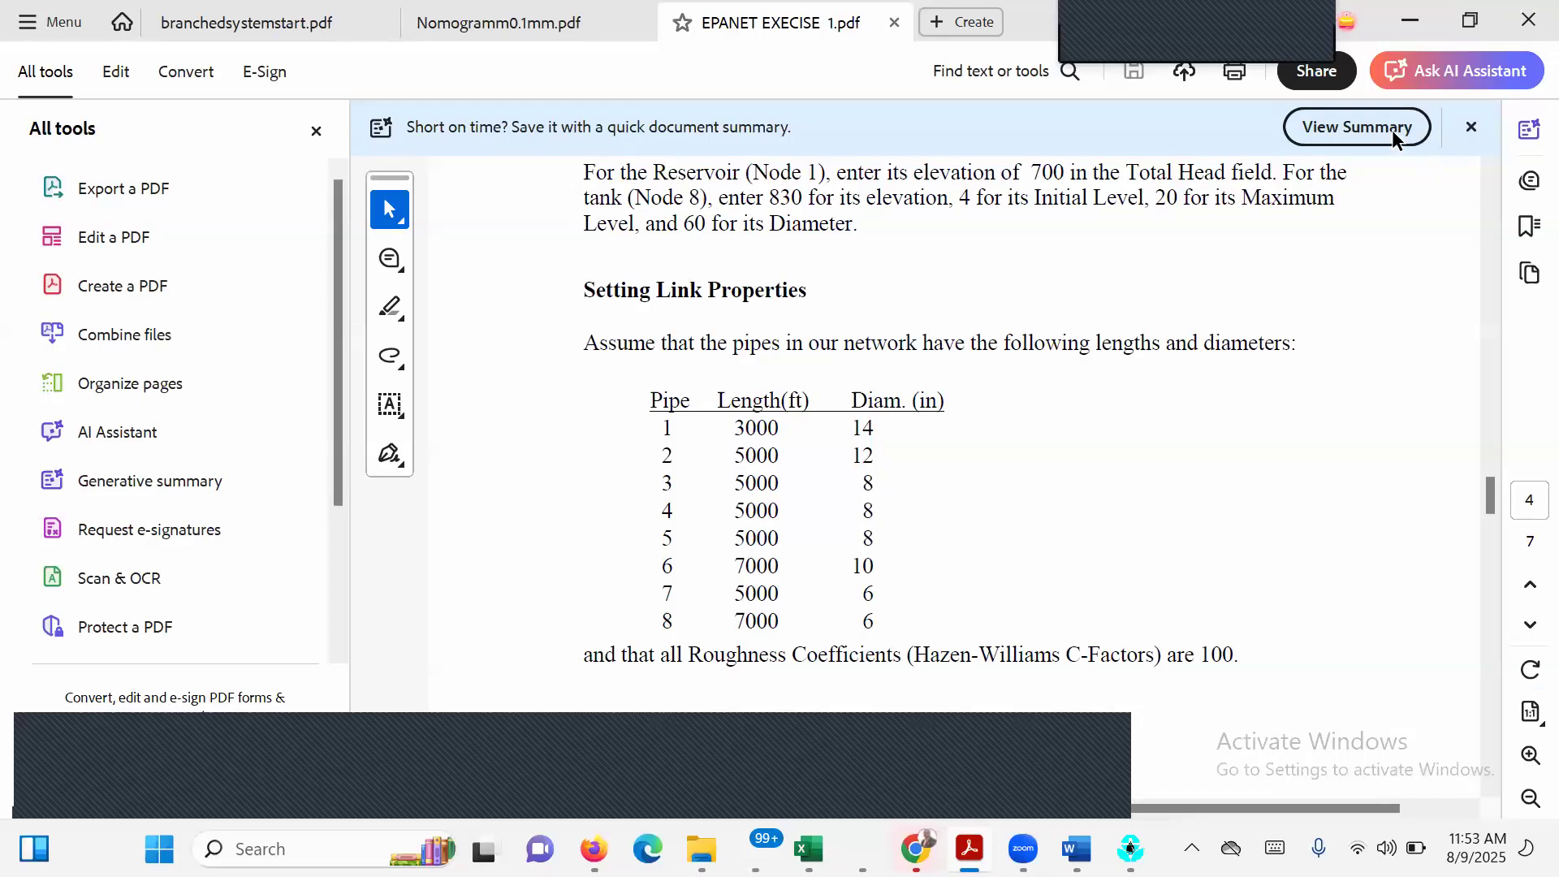
click(1410, 20)
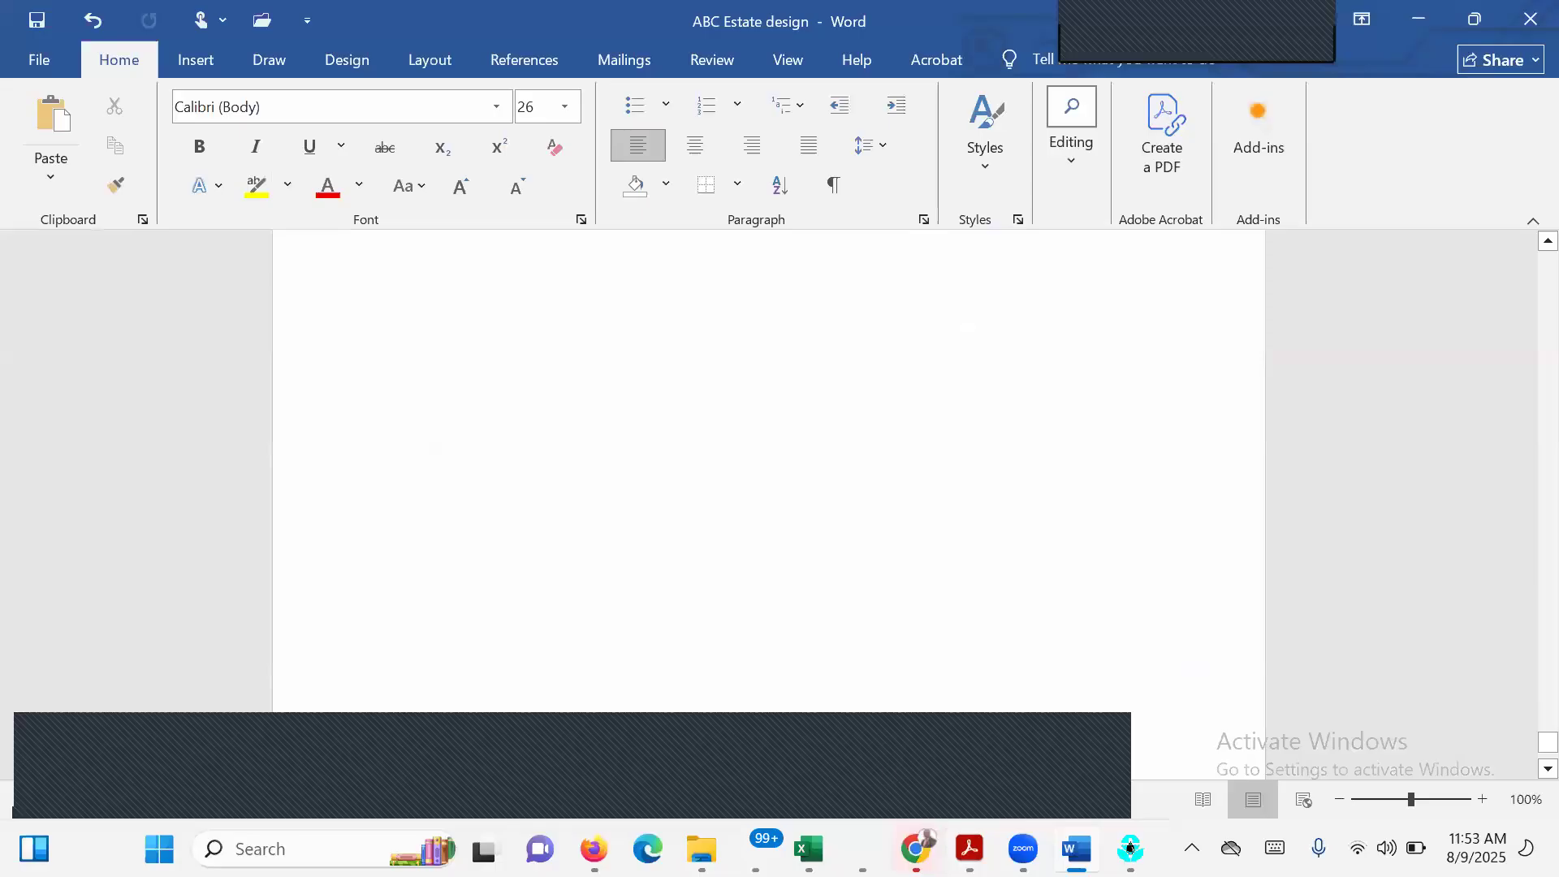
click(1130, 848)
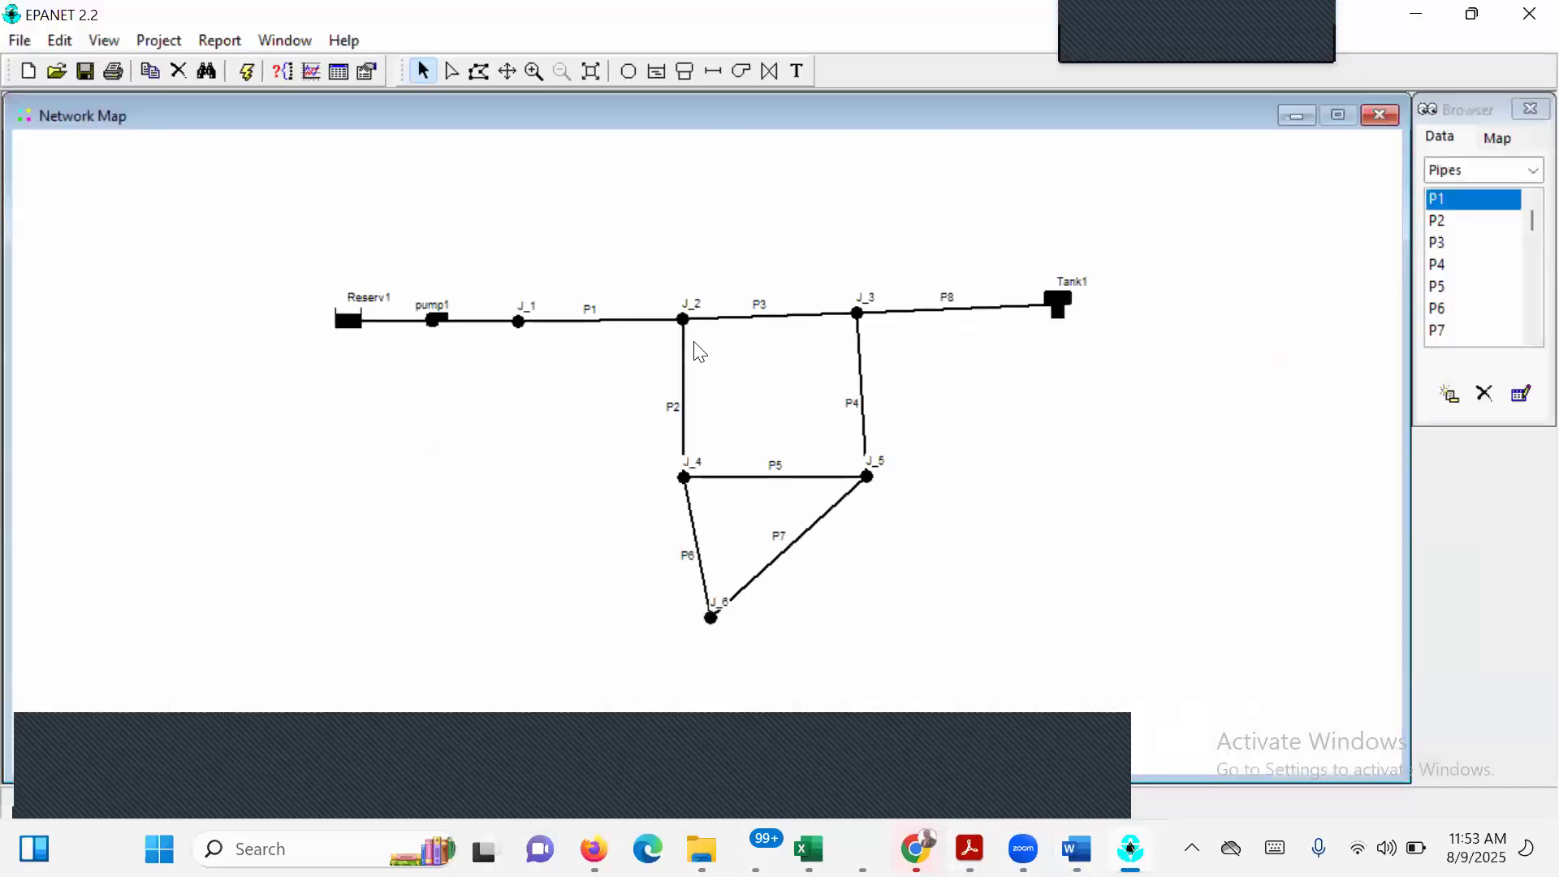
click(768, 316)
double_click(768, 316)
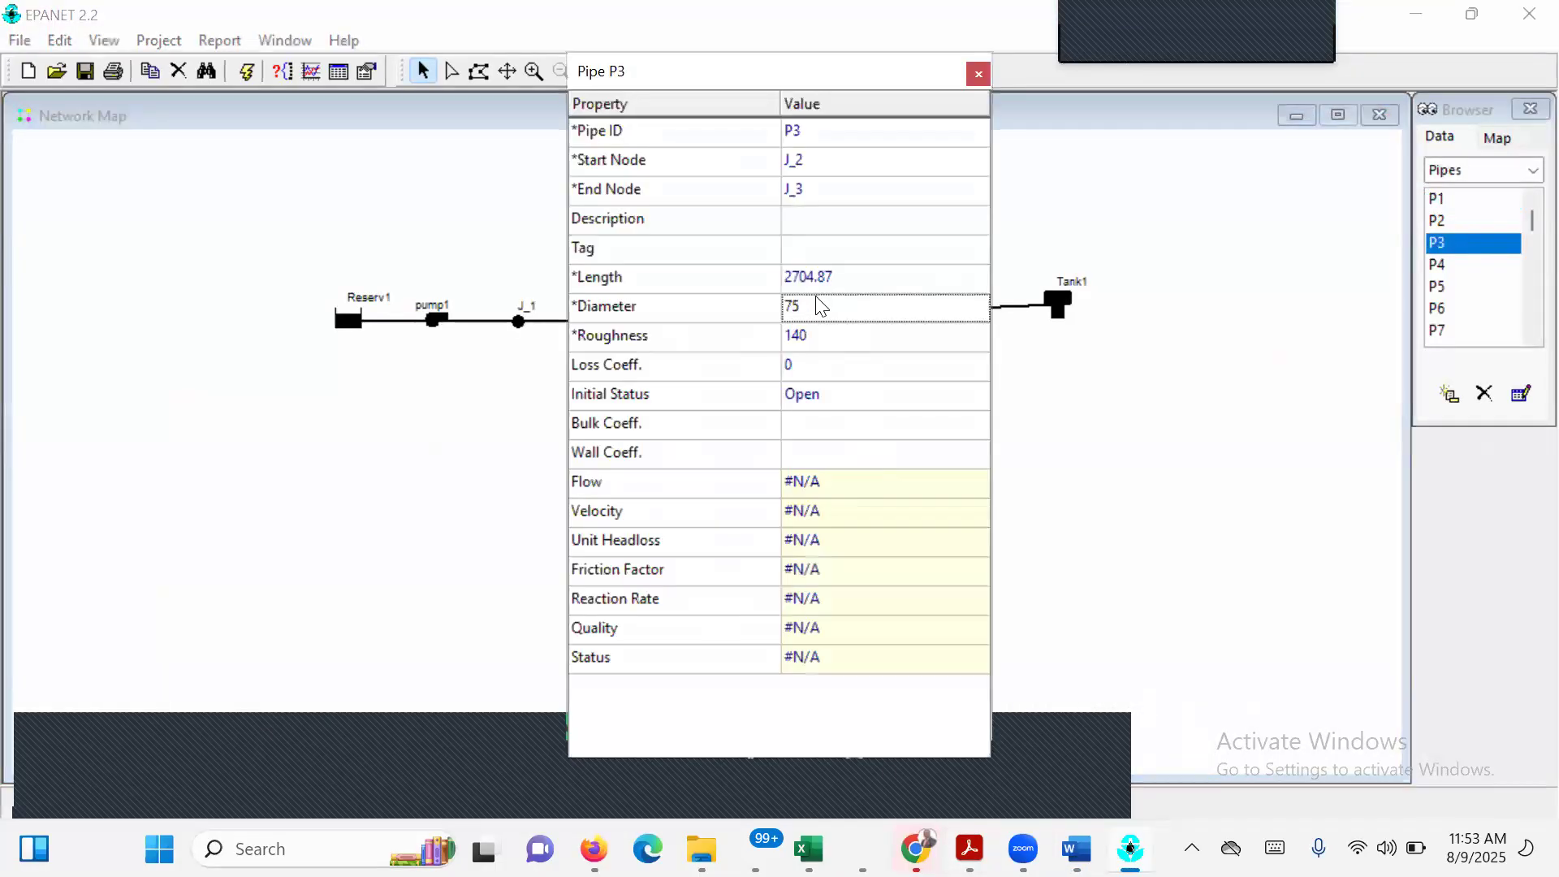
click(817, 311)
text(12)
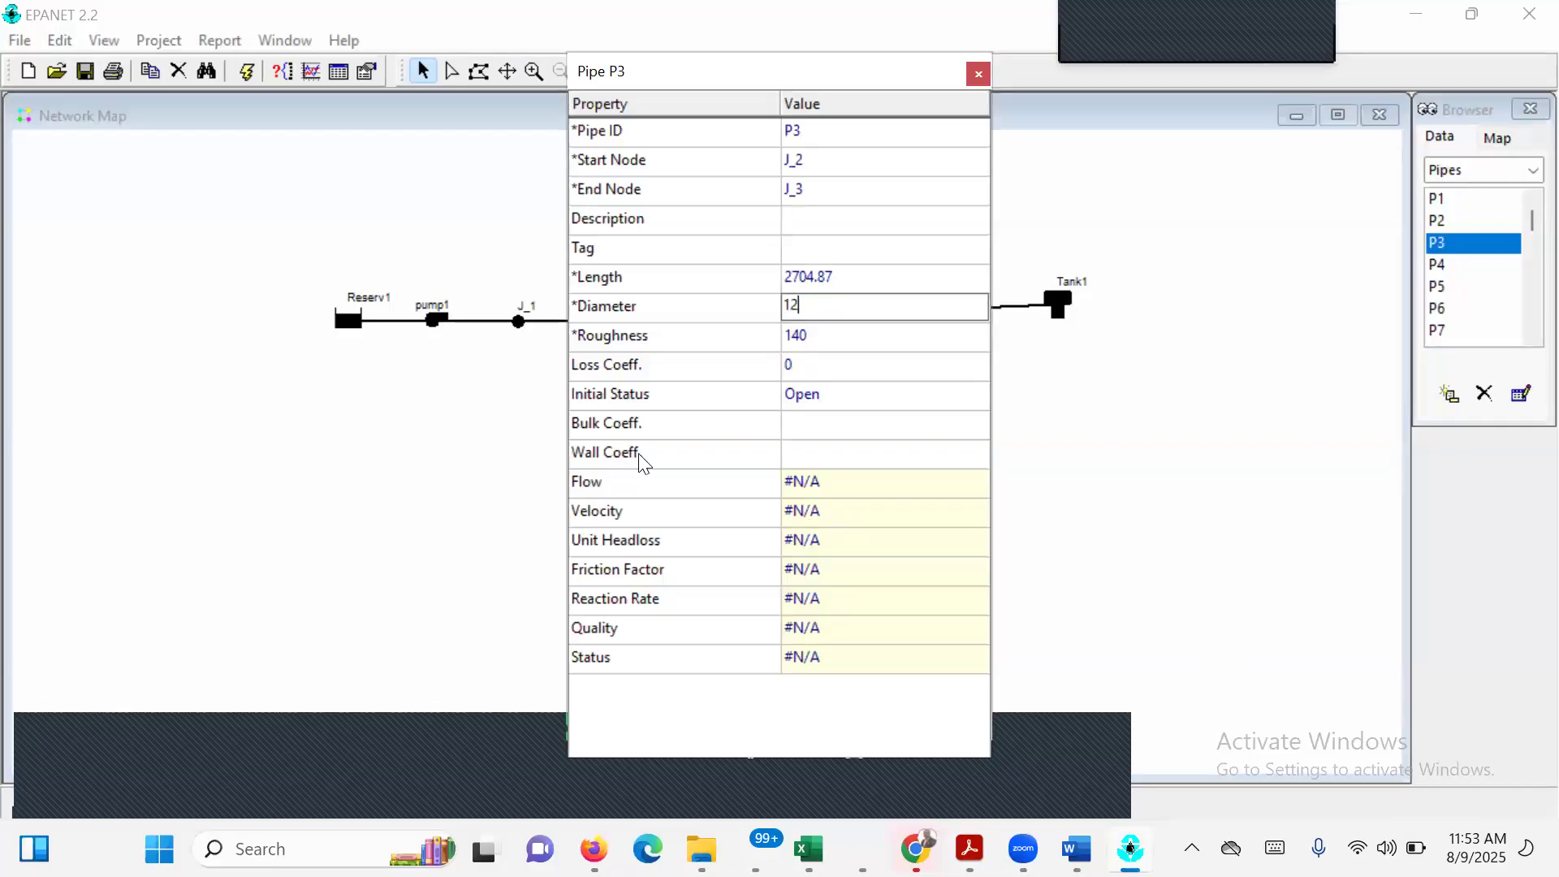
click(877, 272)
text(5000)
key(Return)
click(978, 76)
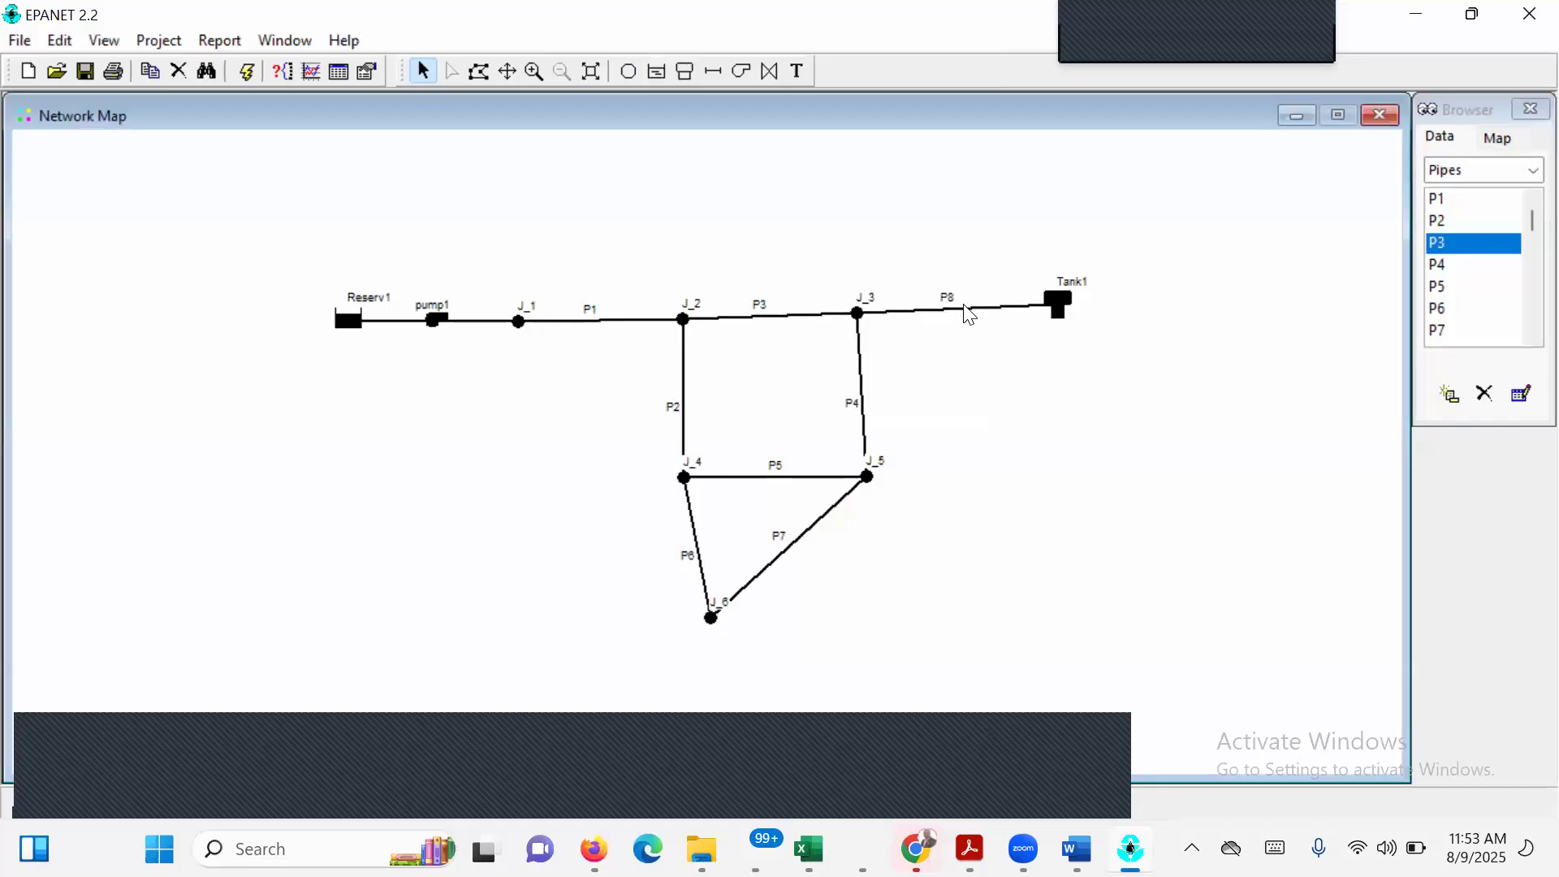
Set the length of pipe P8, between J_3 and Tank1, to 7000 and its diameter to 10.
double_click(966, 311)
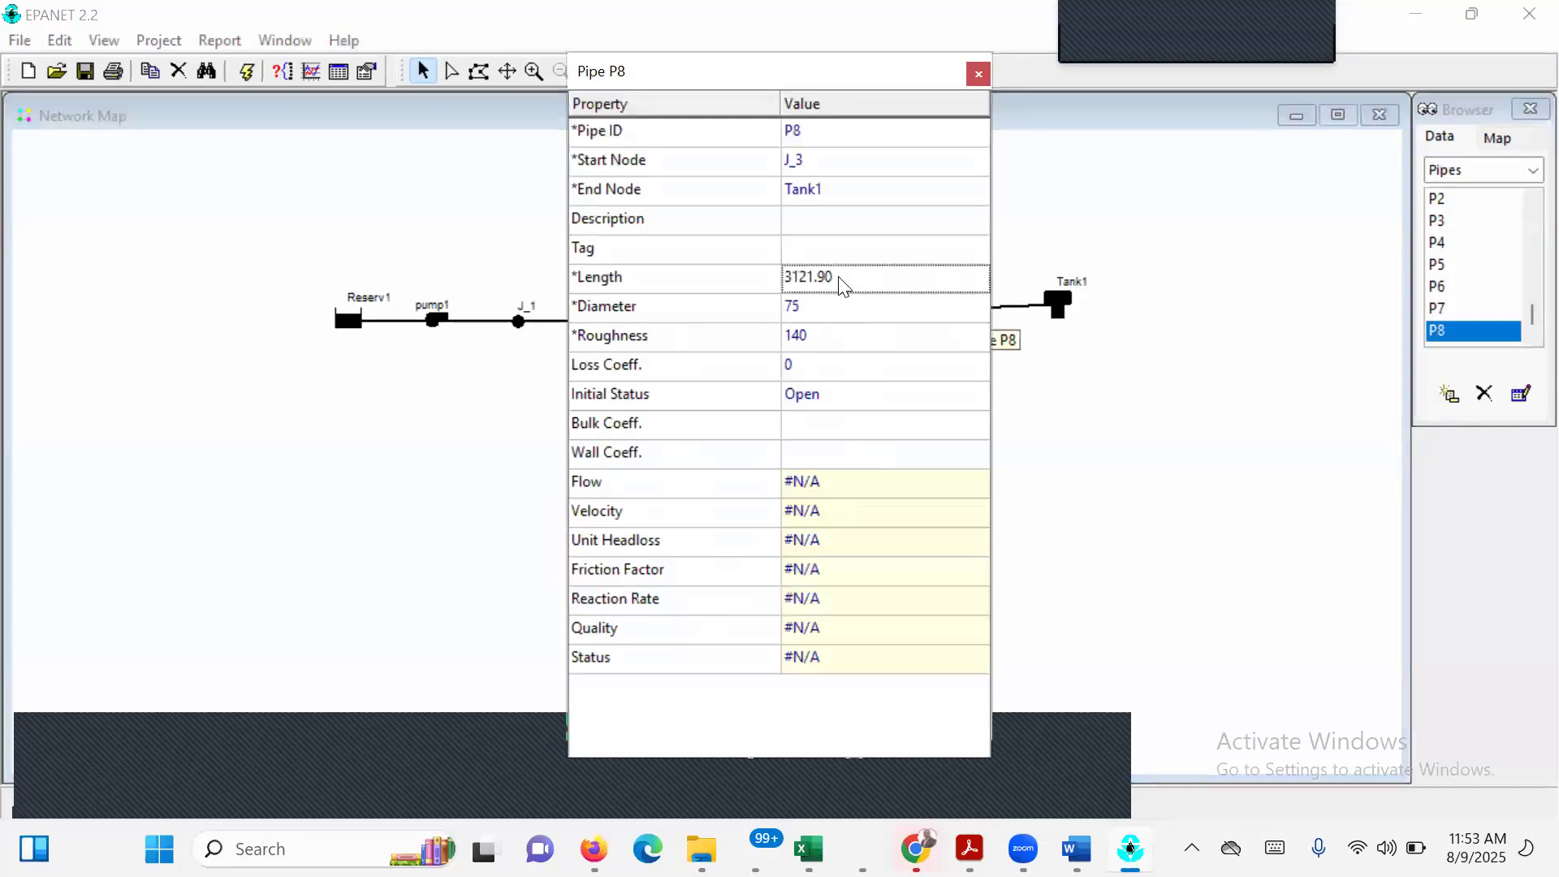
click(840, 278)
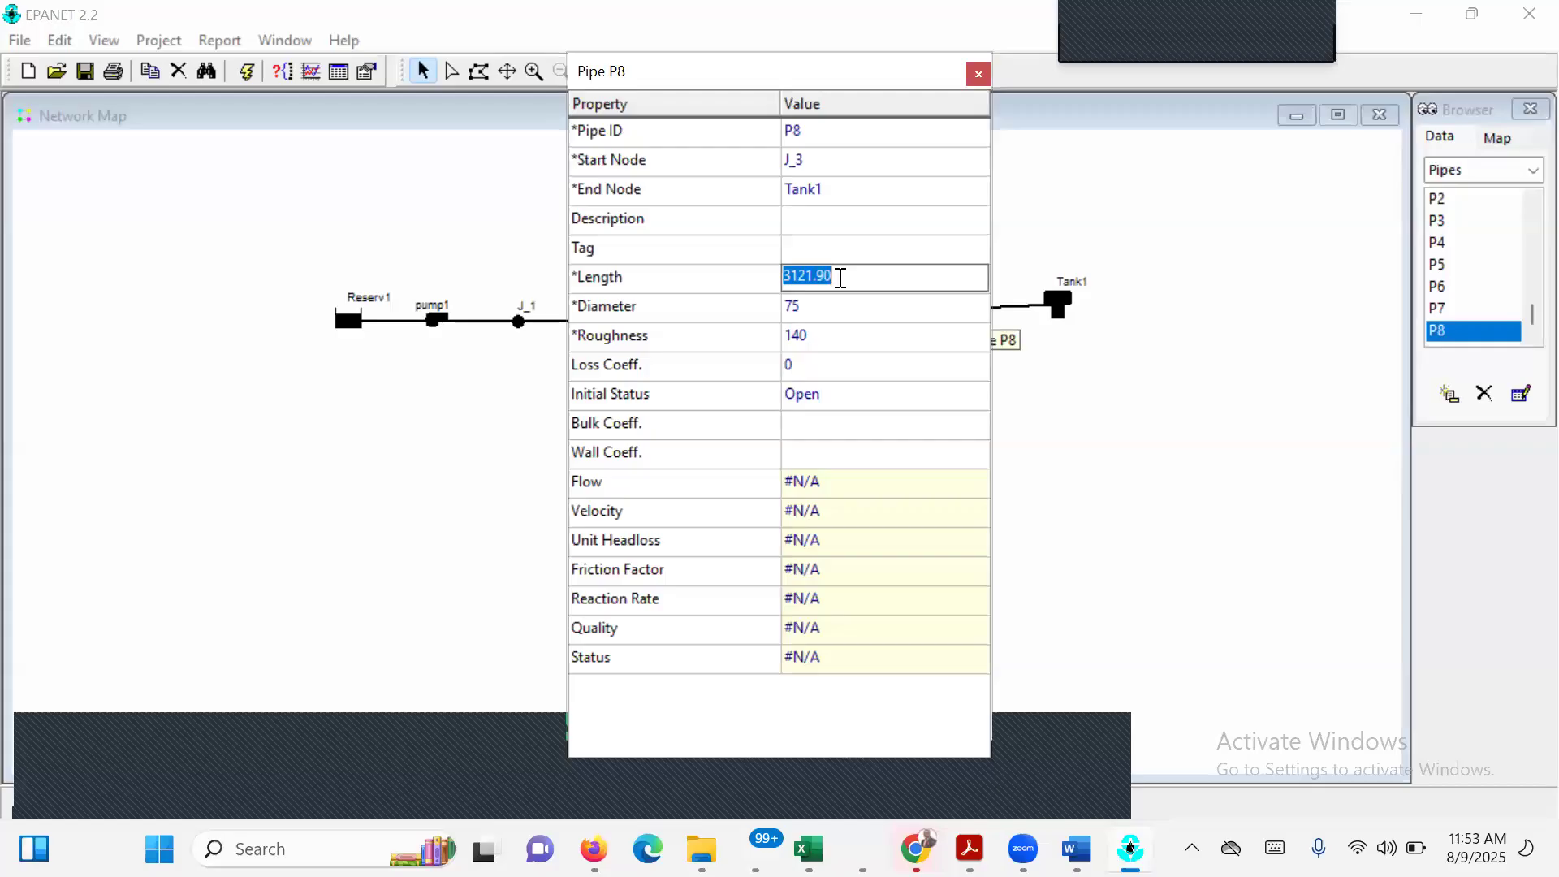
text(7000)
click(864, 309)
text(10)
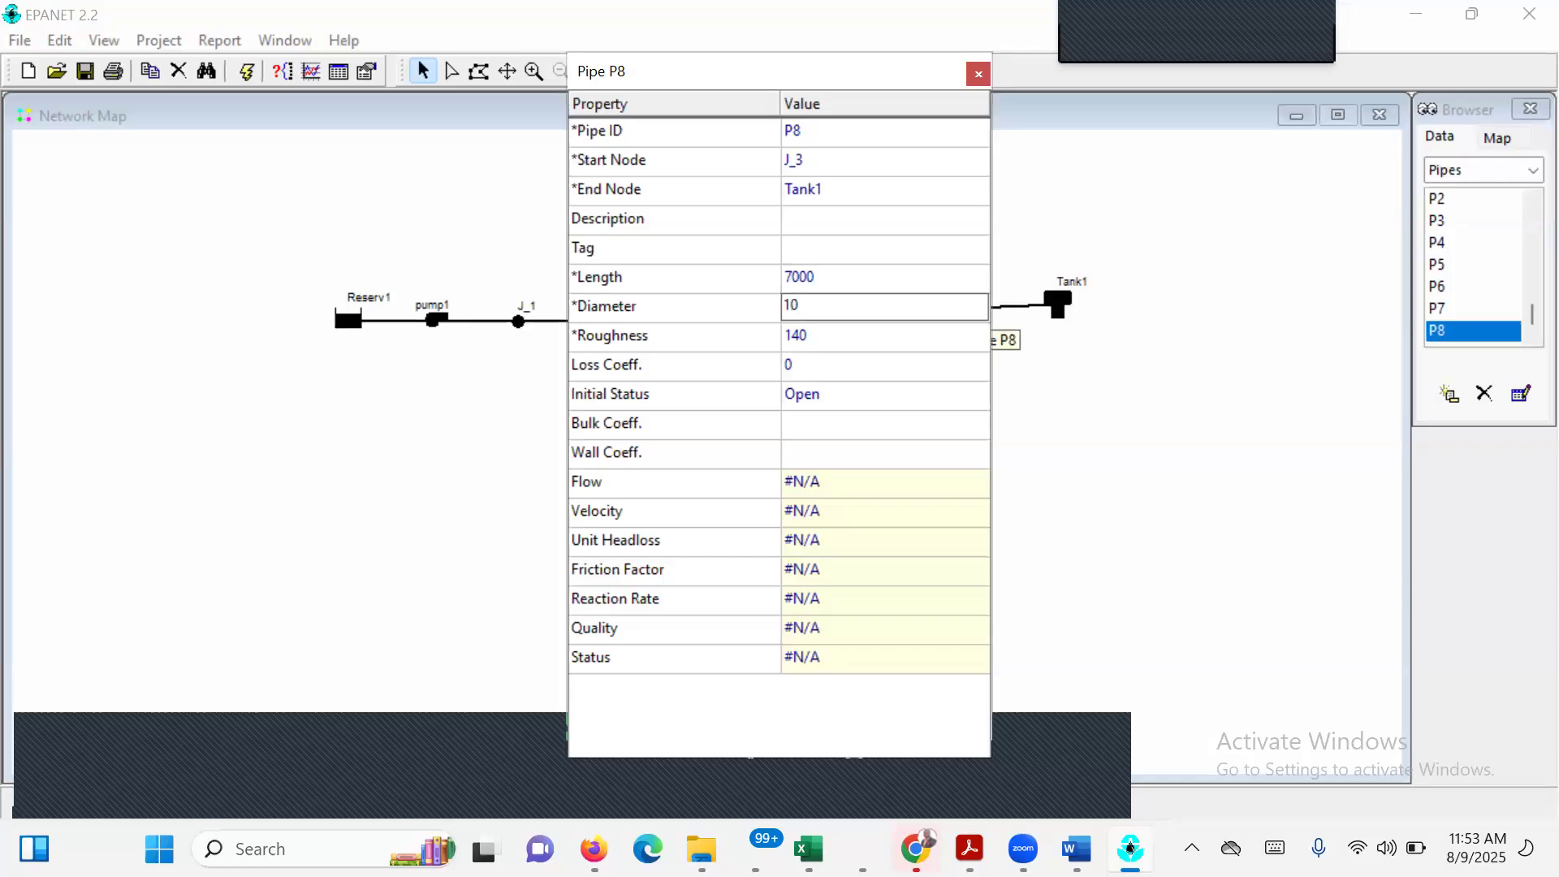
key(Return)
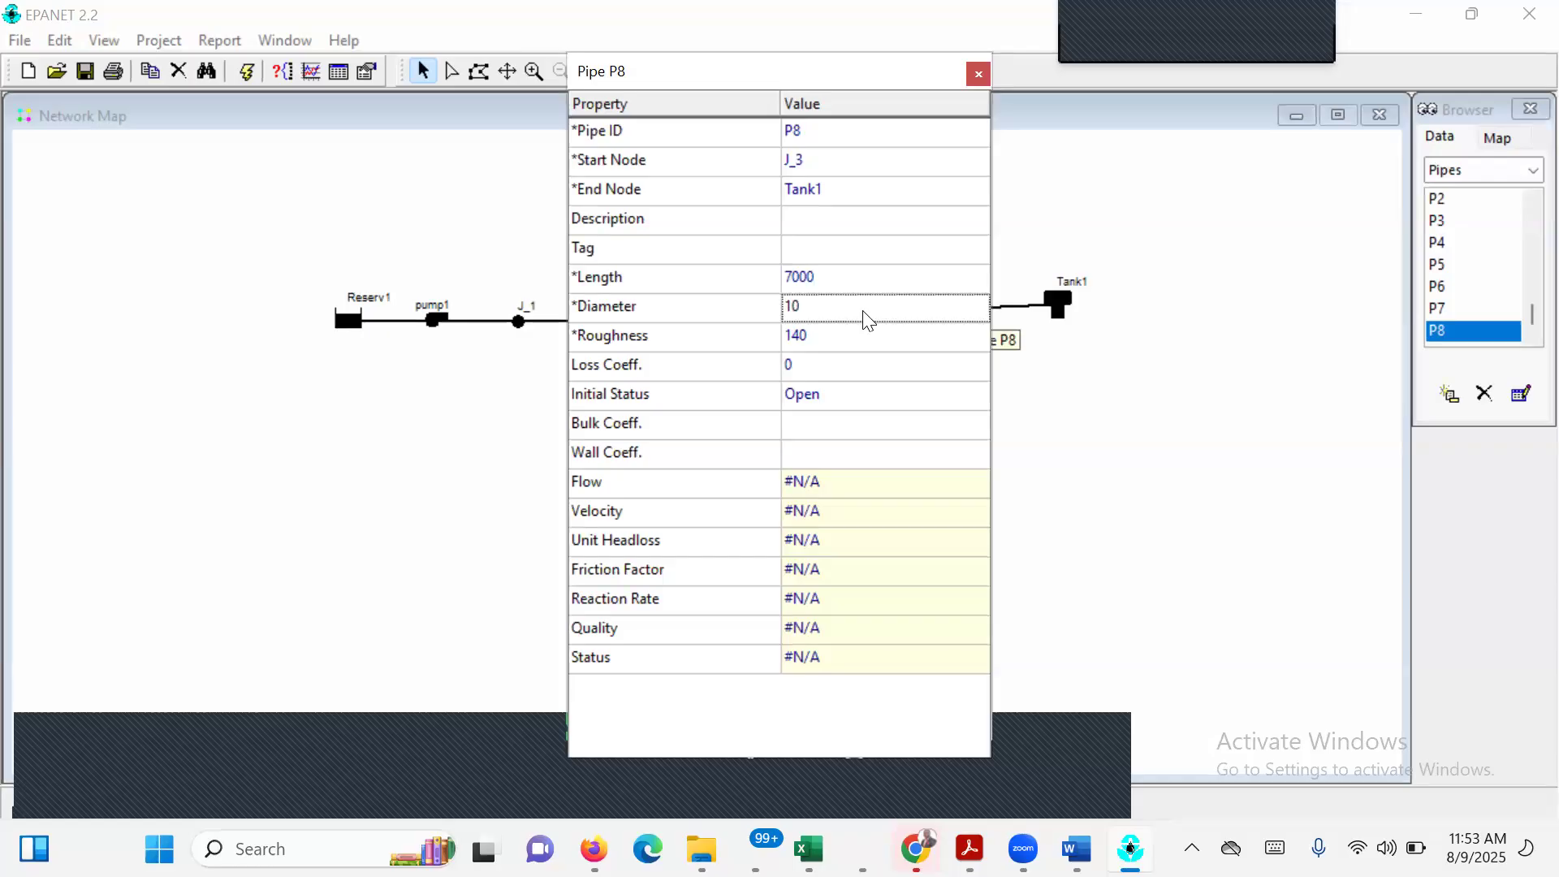
click(979, 75)
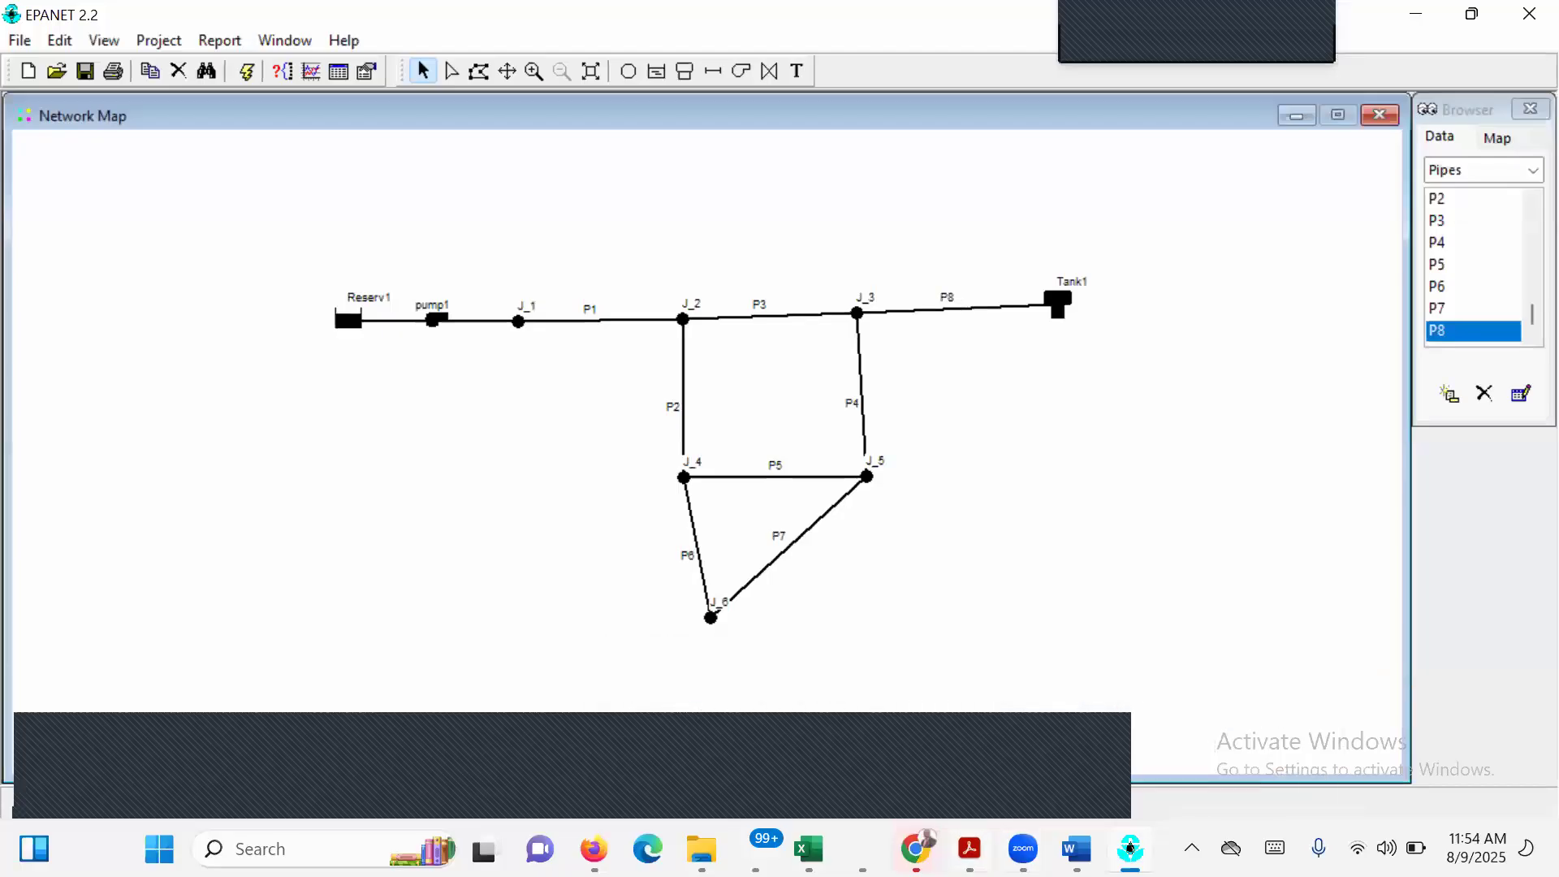
Recheck the pipe table in EPANET EXECISE 1.pdf, and in EPANET set pipe P2's length to 5000 and diameter to 8.
mouse_move(970, 849)
click(1246, 742)
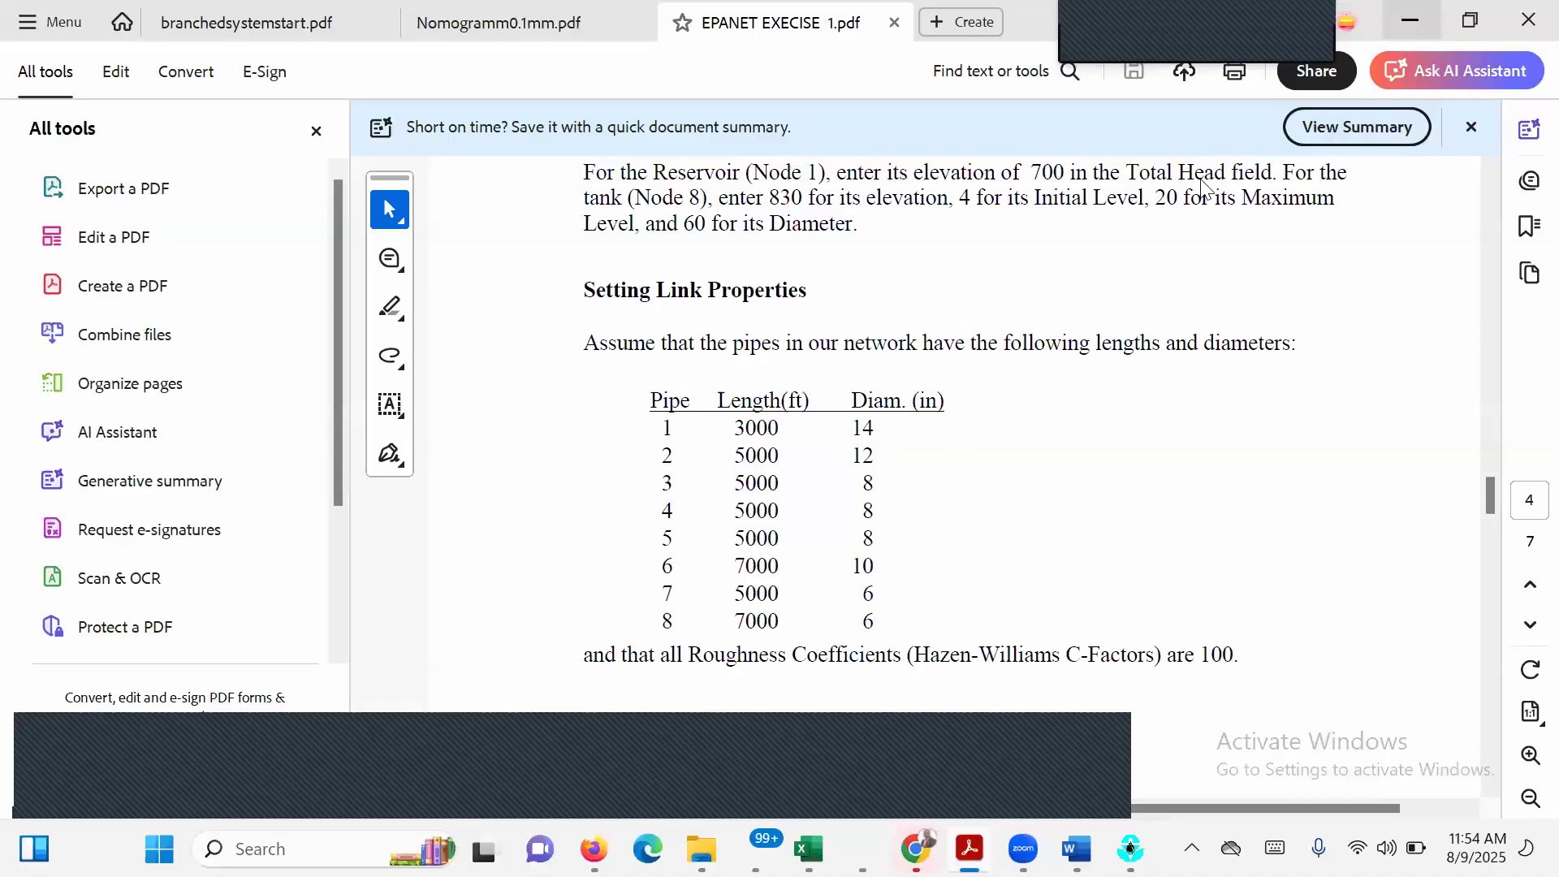
key(alt+Tab)
click(685, 401)
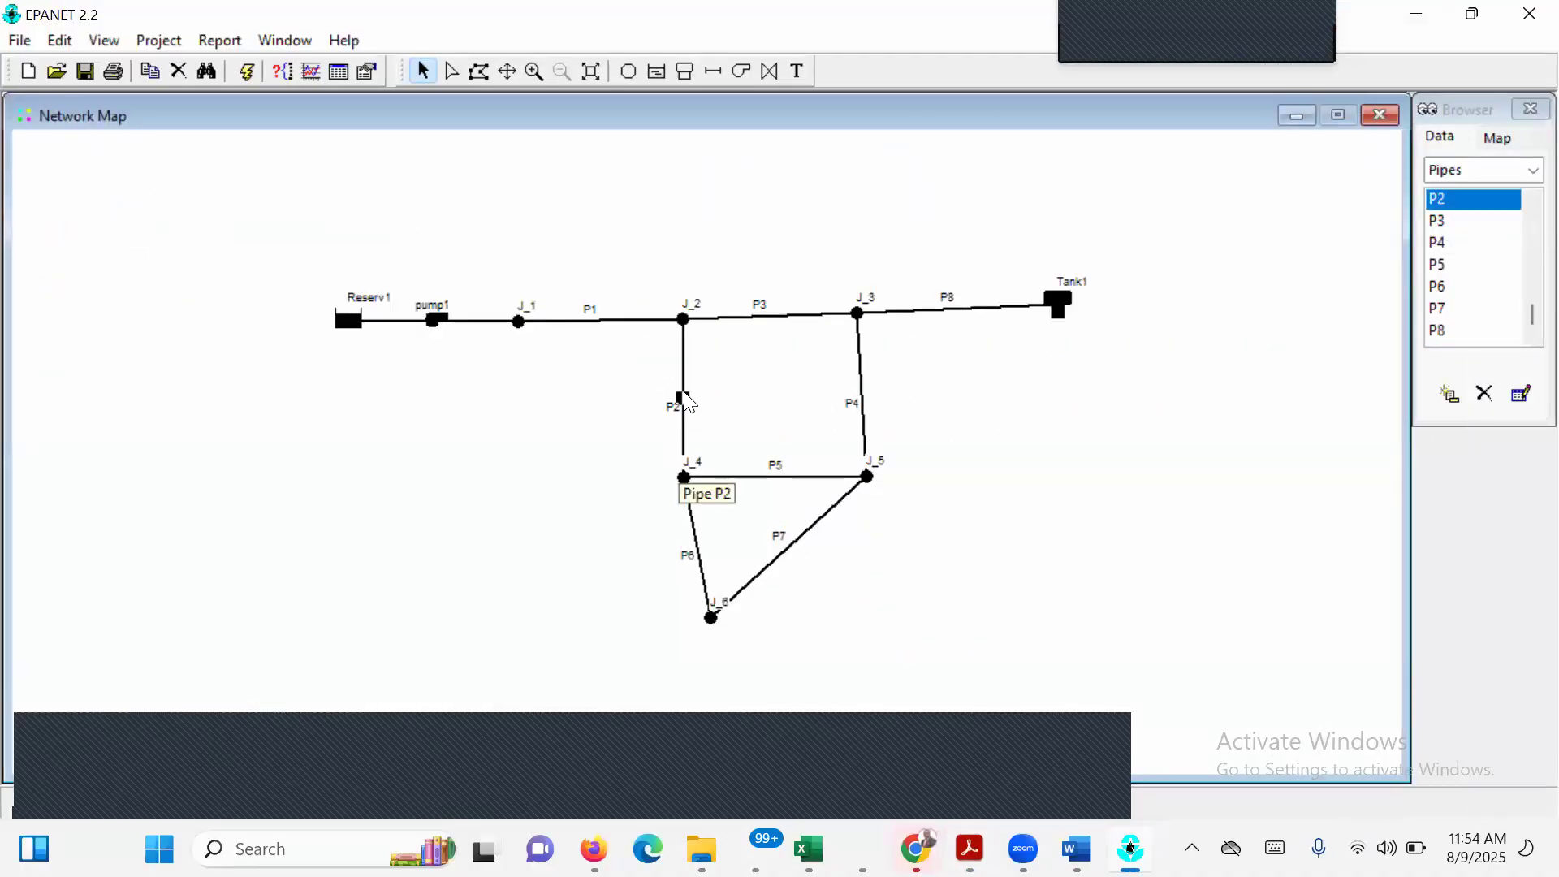
double_click(685, 400)
click(857, 274)
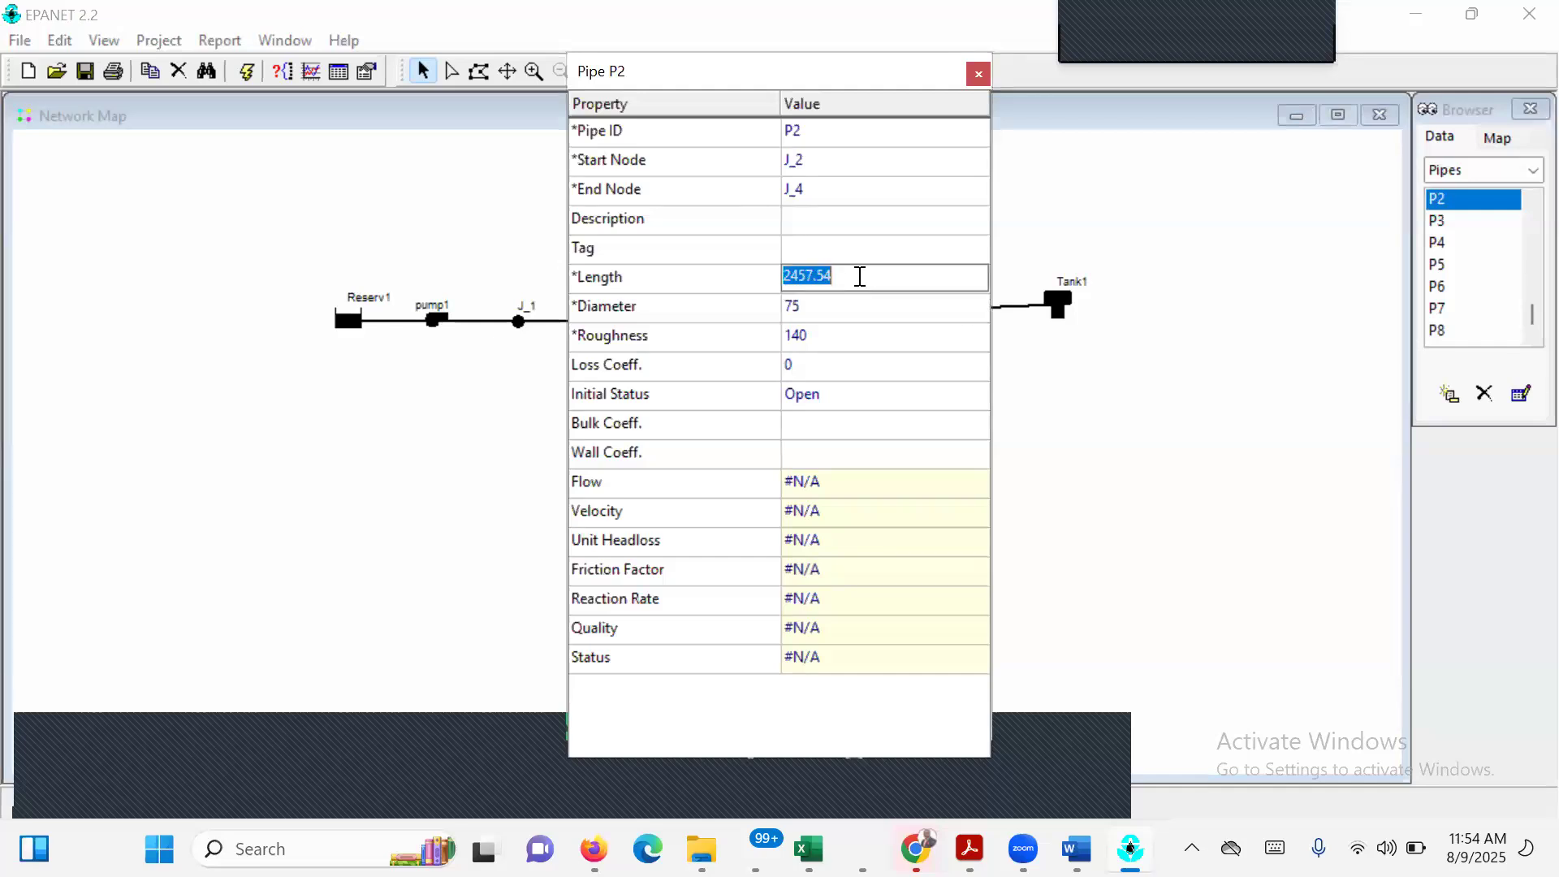
text(5000)
click(816, 314)
text(8)
key(Return)
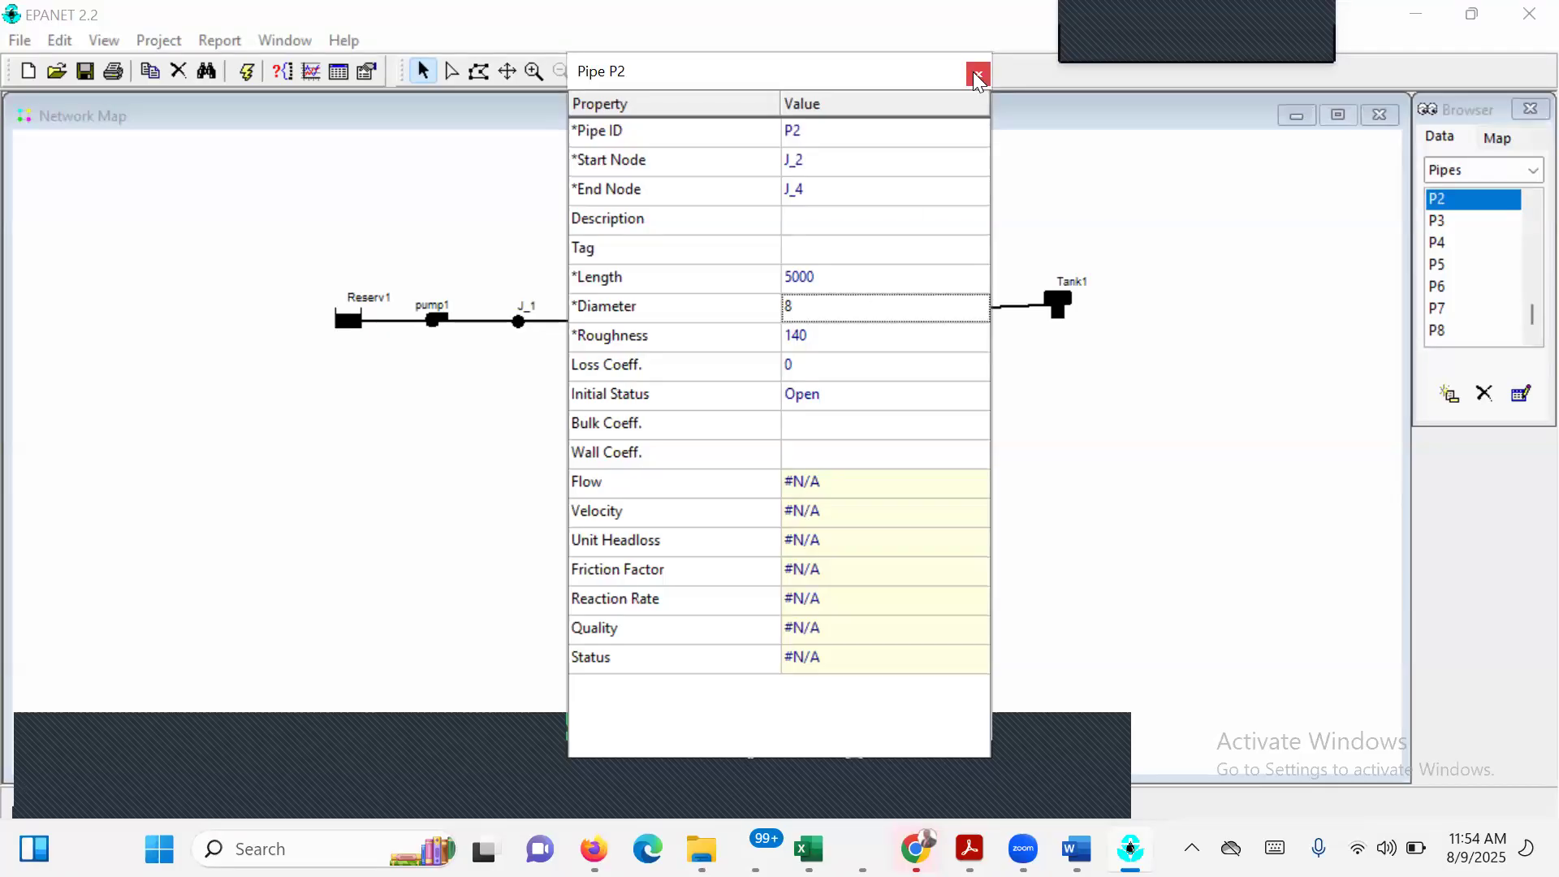
click(977, 74)
Set the diameter of pipe P4, between J_3 and J_5, to 8 and its length to 6000.
double_click(863, 401)
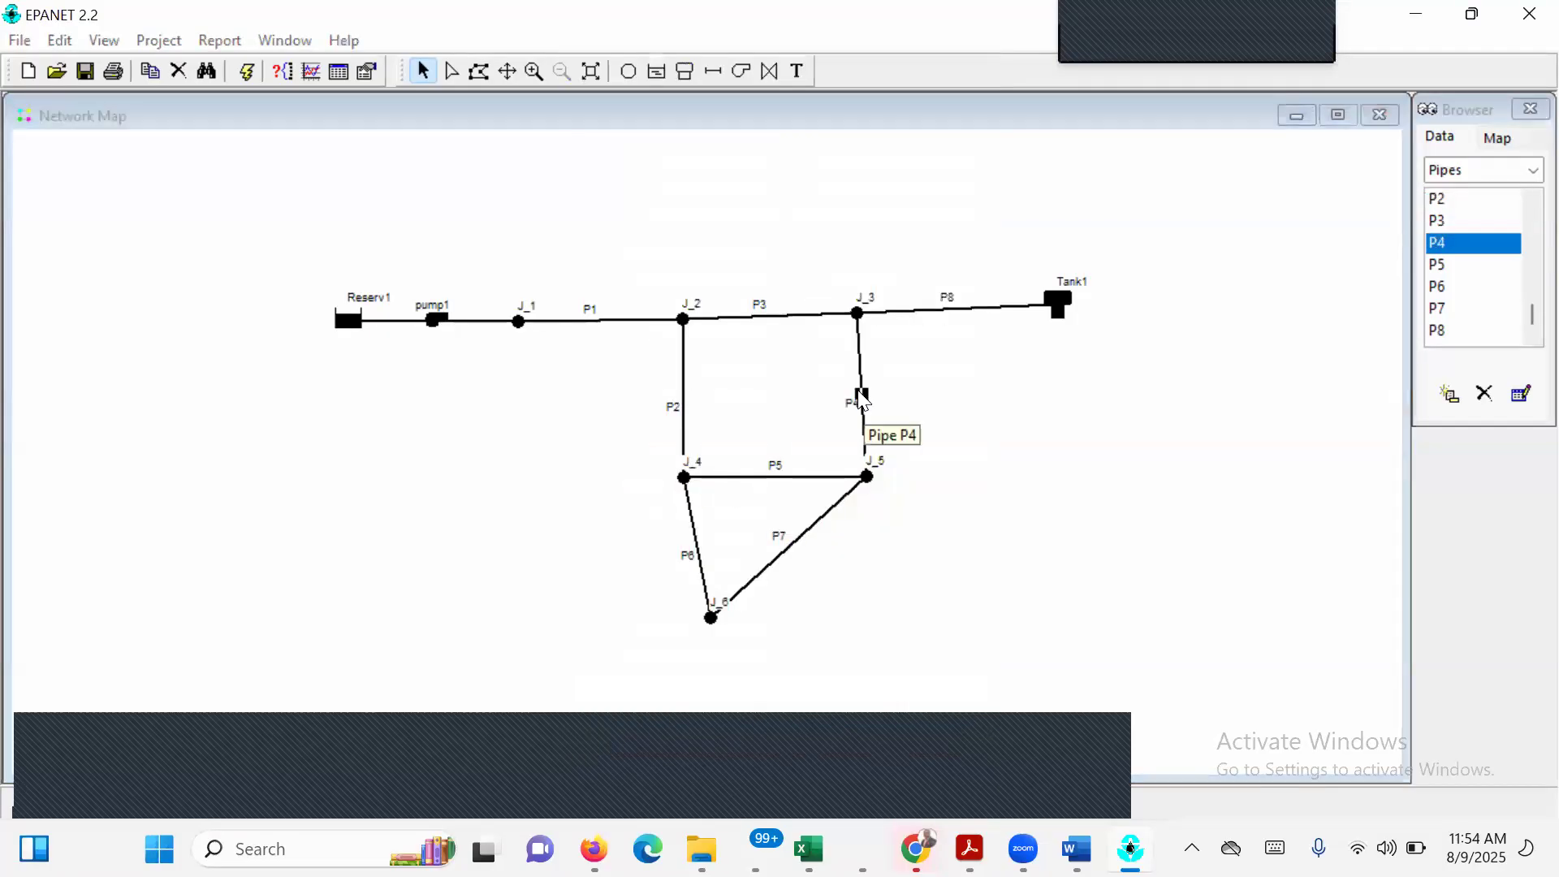
click(819, 304)
text(8)
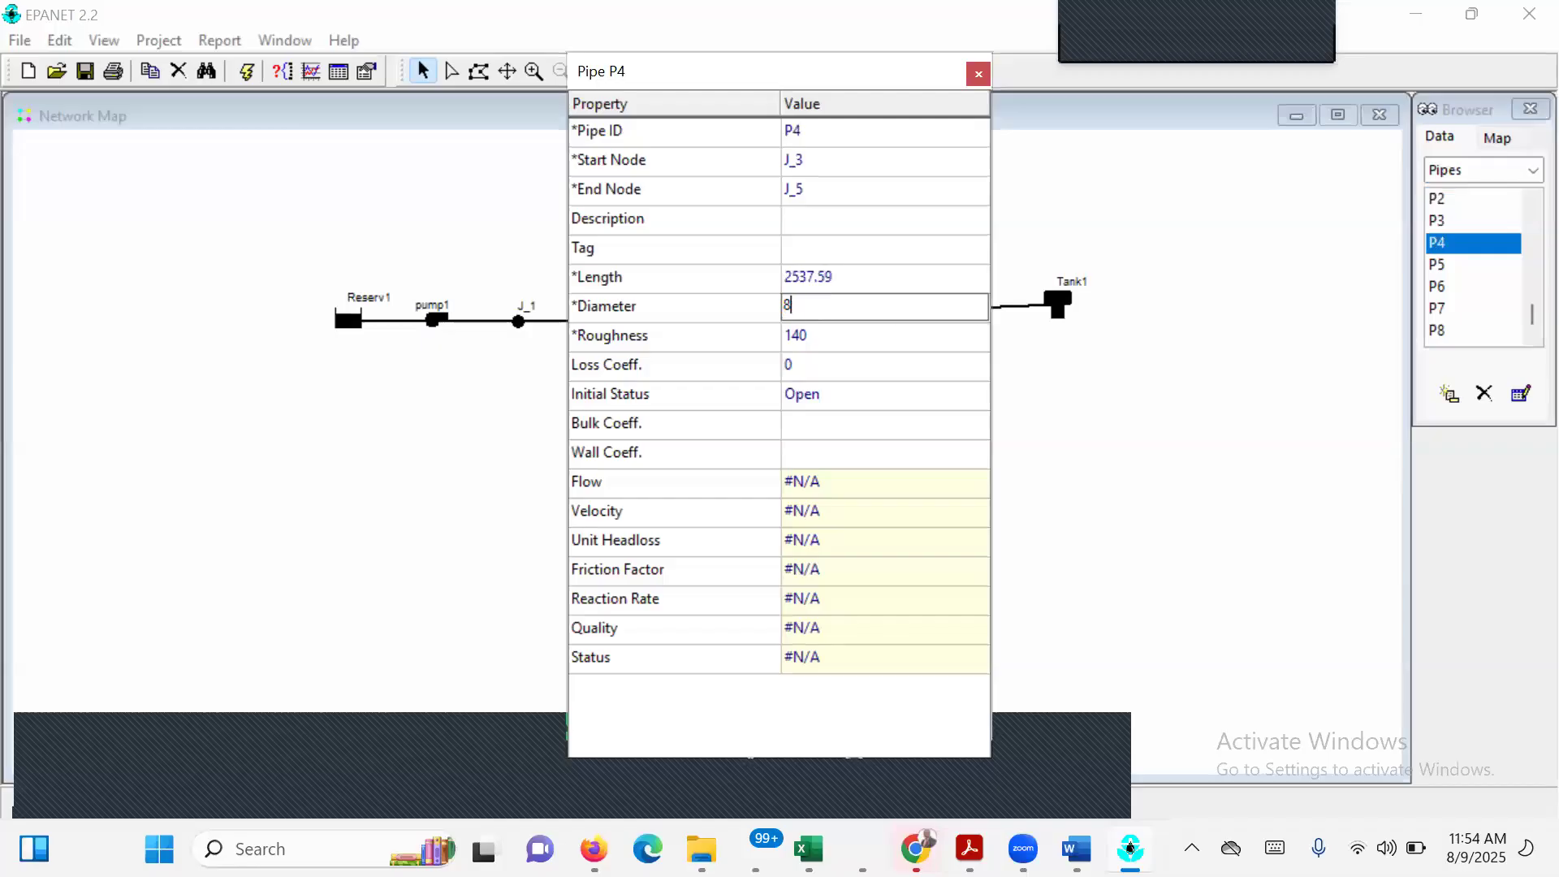
click(862, 280)
text(6000)
key(Return)
click(979, 73)
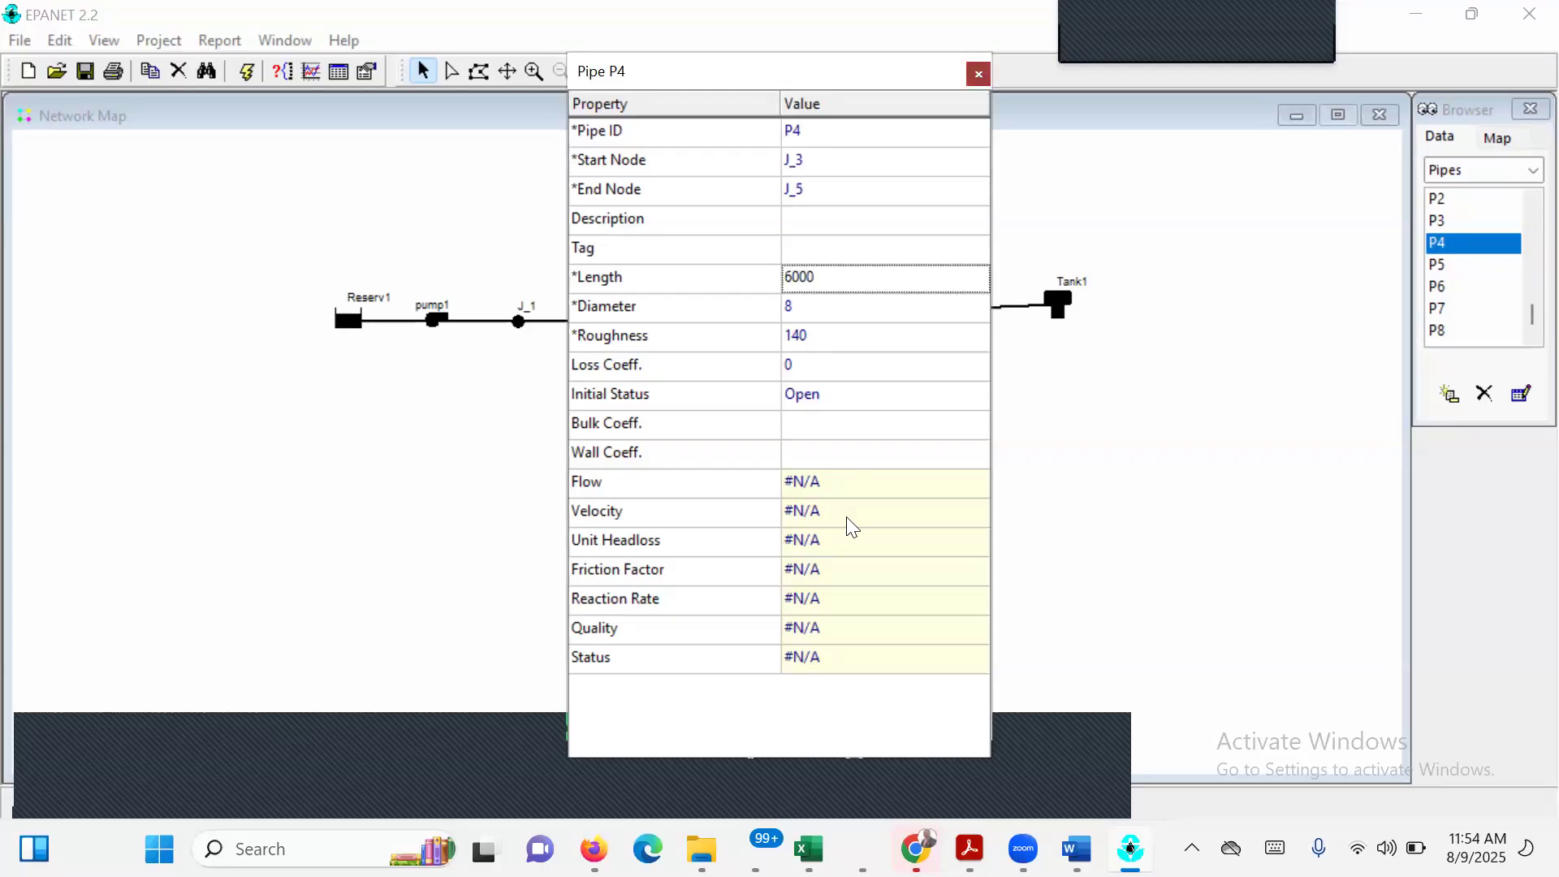
Set the length of pipe P5, between J_5 and J_4, to 5000 and its diameter to 8.
double_click(814, 487)
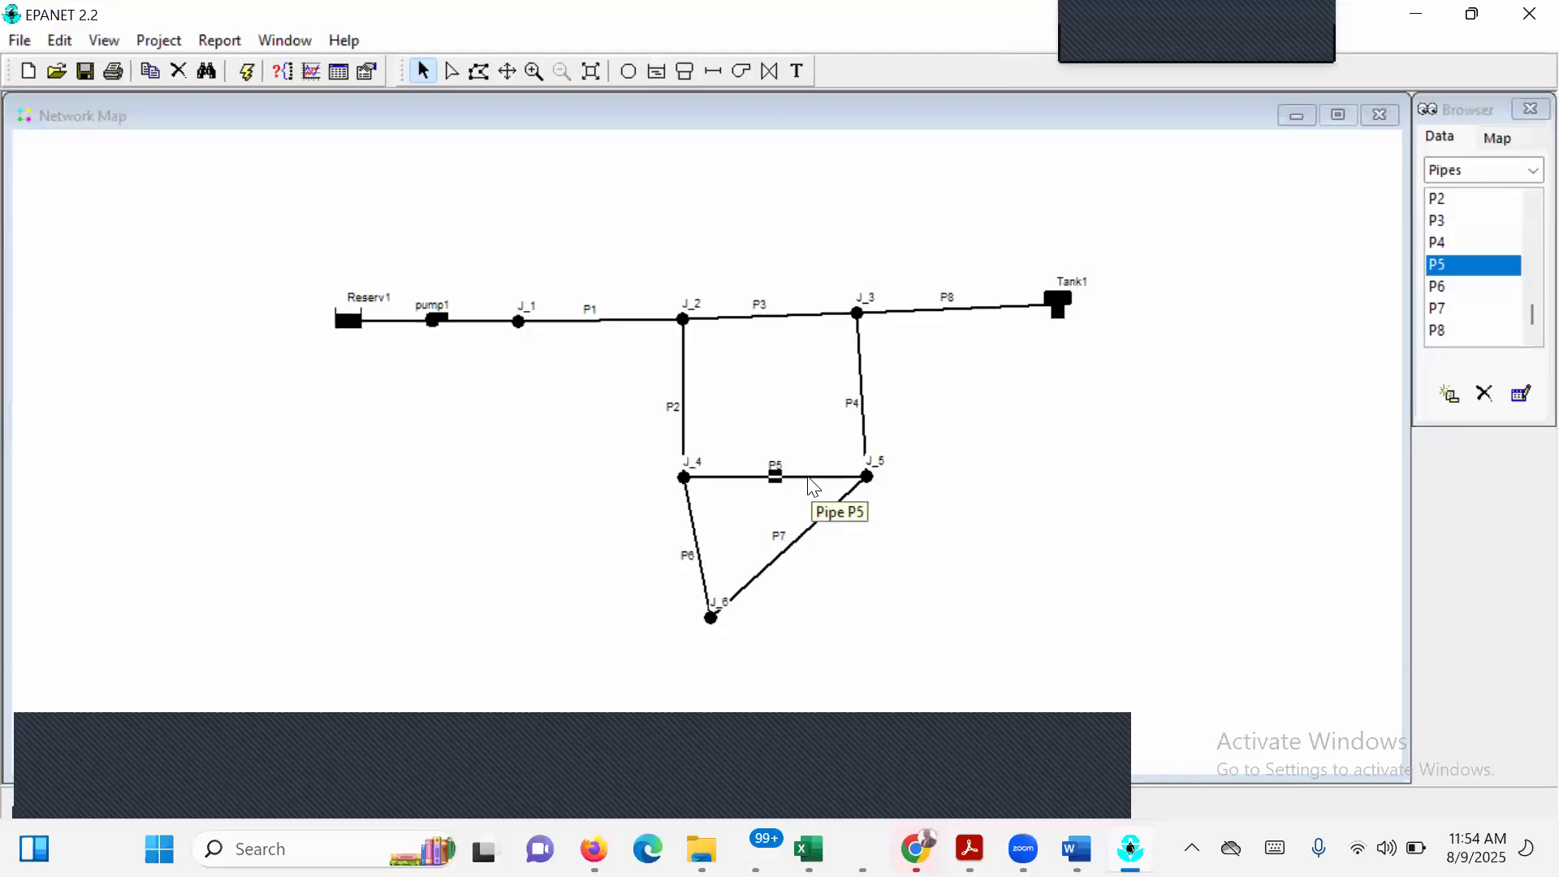
click(842, 276)
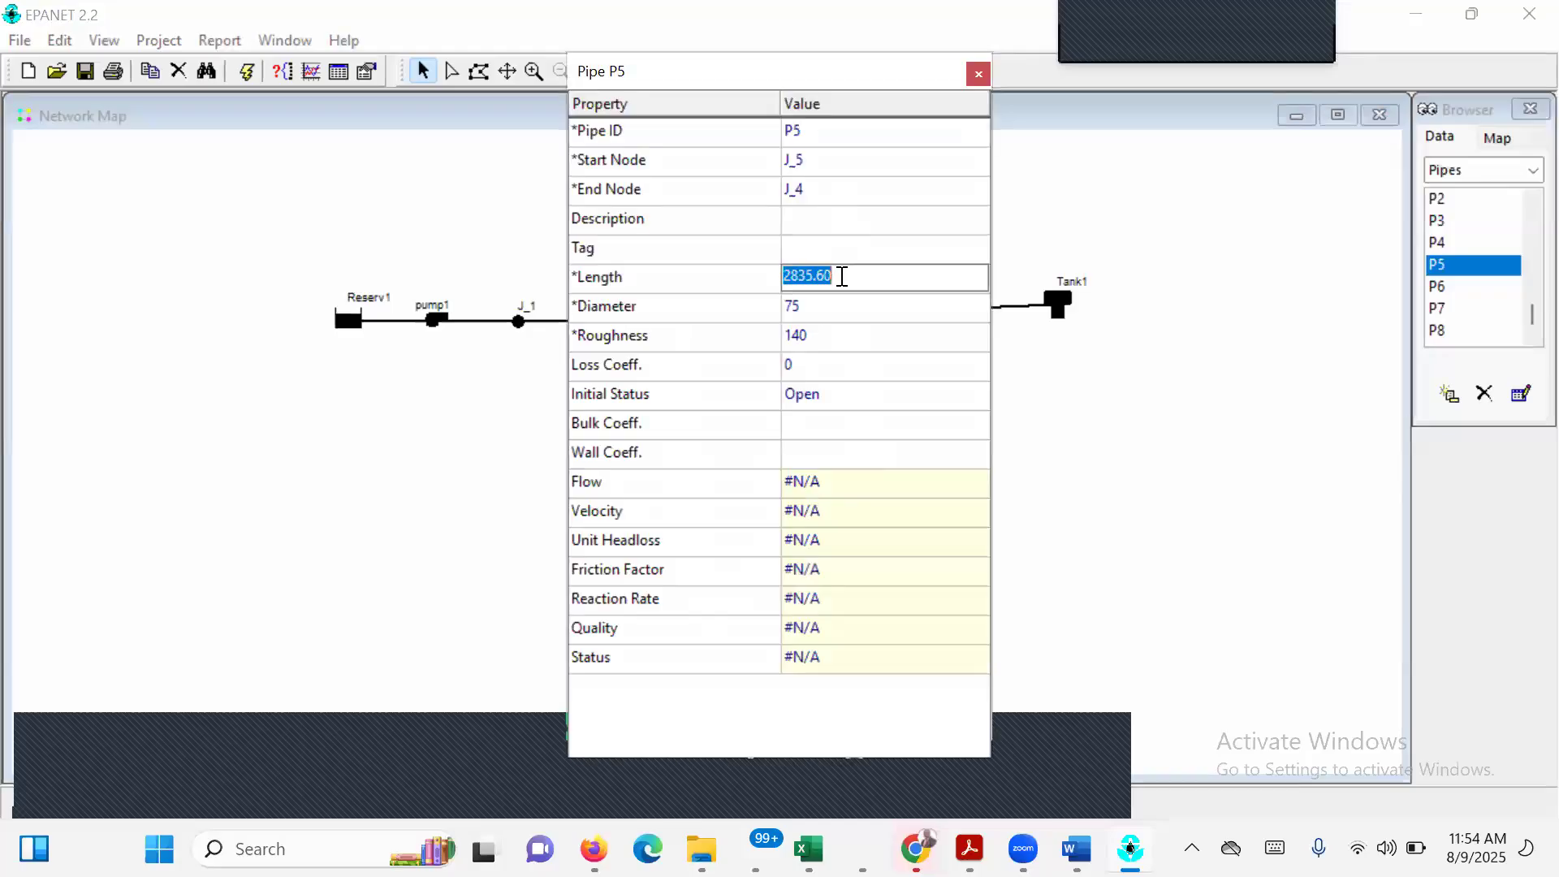
text(5000)
click(839, 315)
text(8)
key(Return)
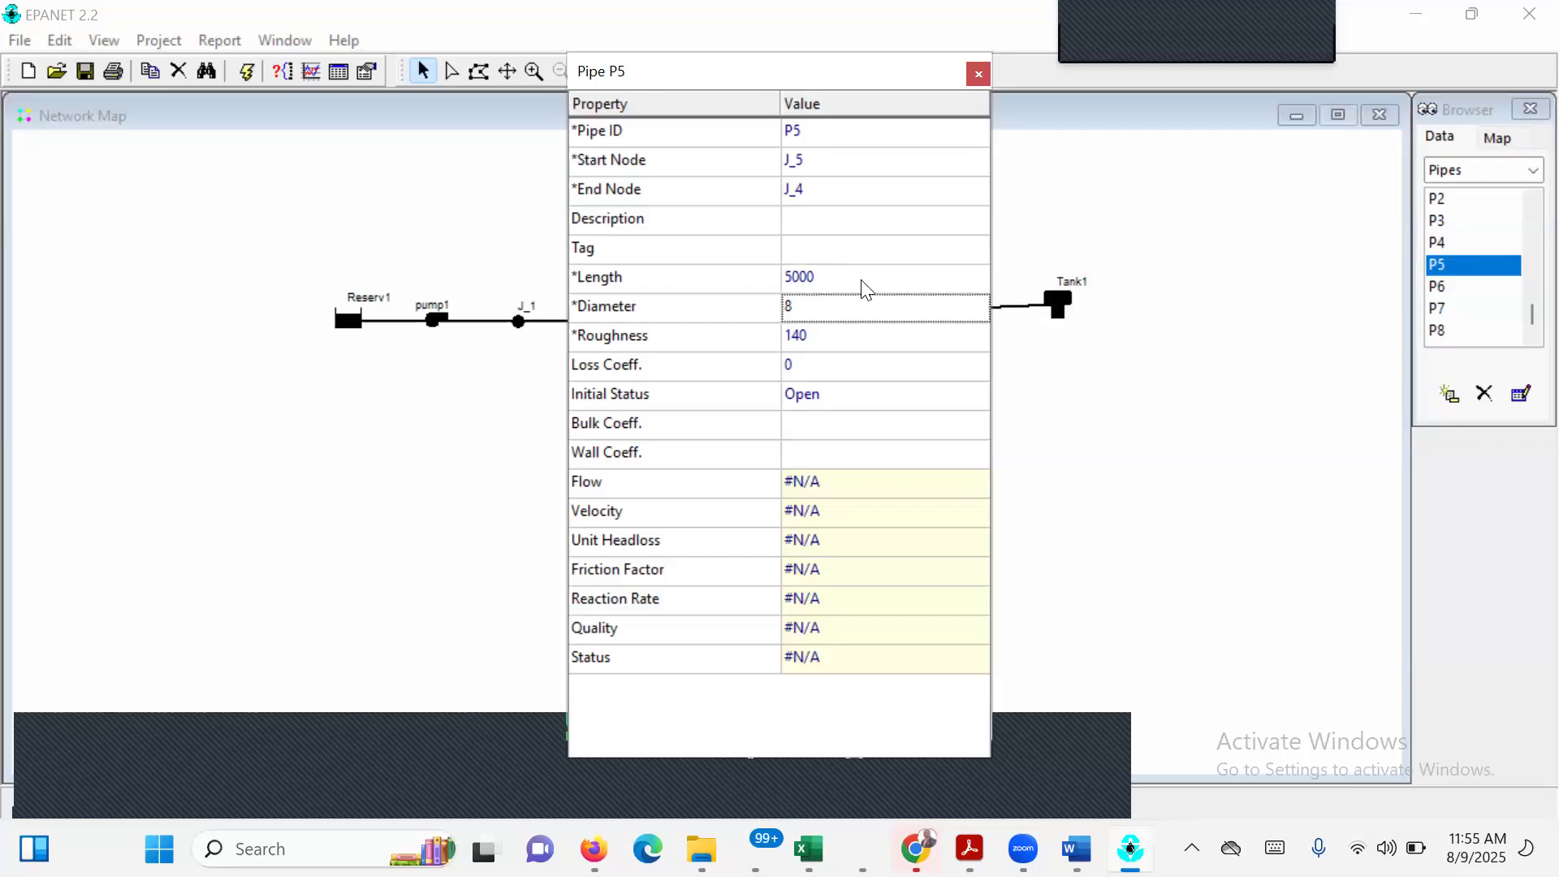
click(978, 75)
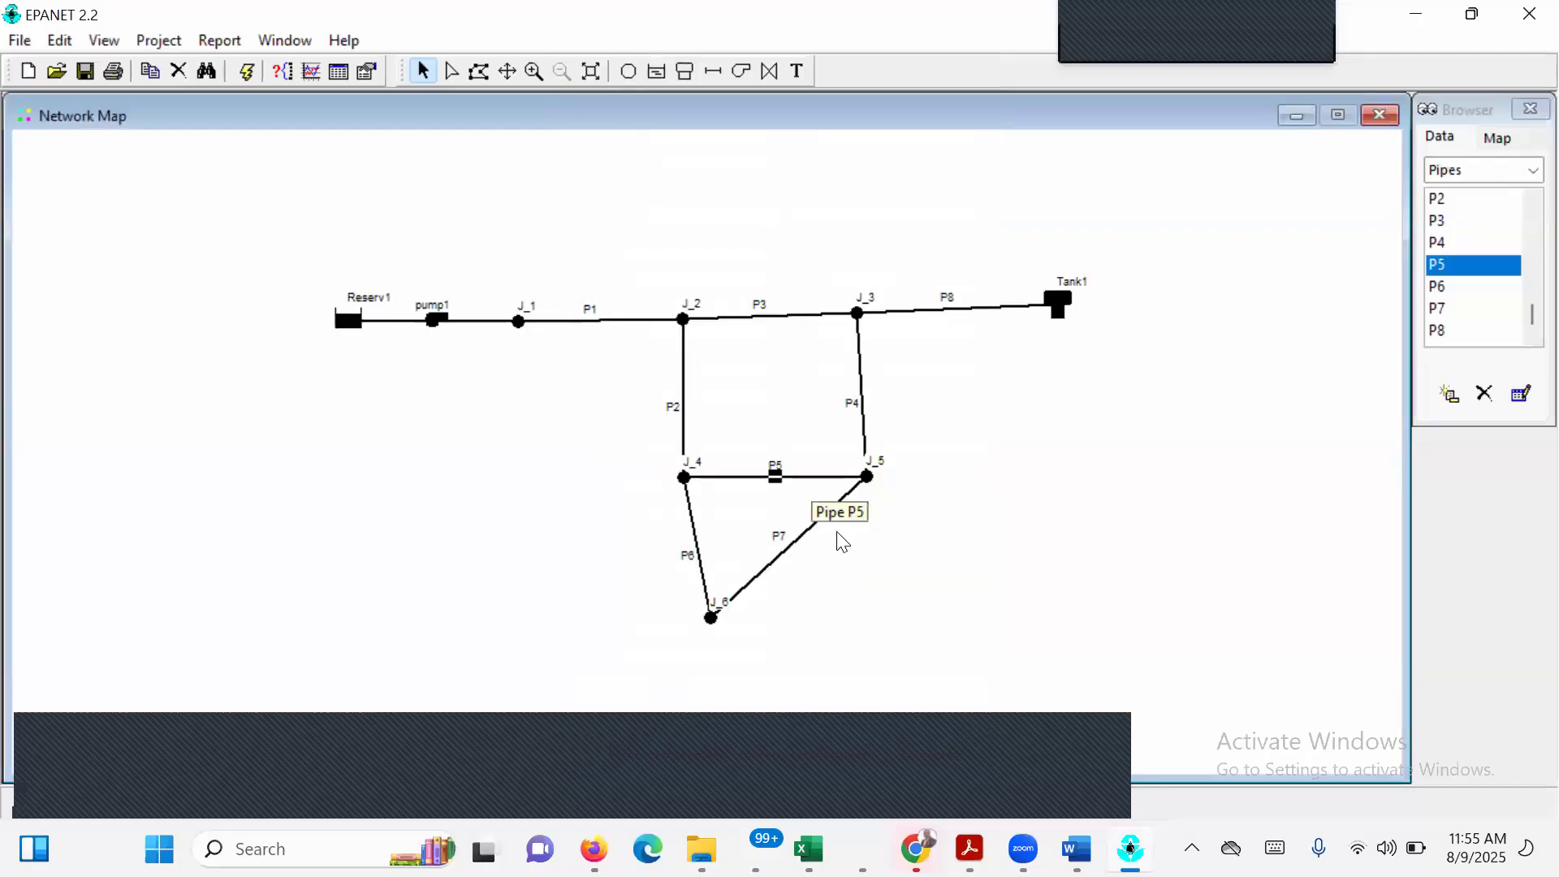
Set the diameter of pipe P7, between J_5 and J_6, to 6 and its length to 4000.
click(790, 545)
double_click(791, 548)
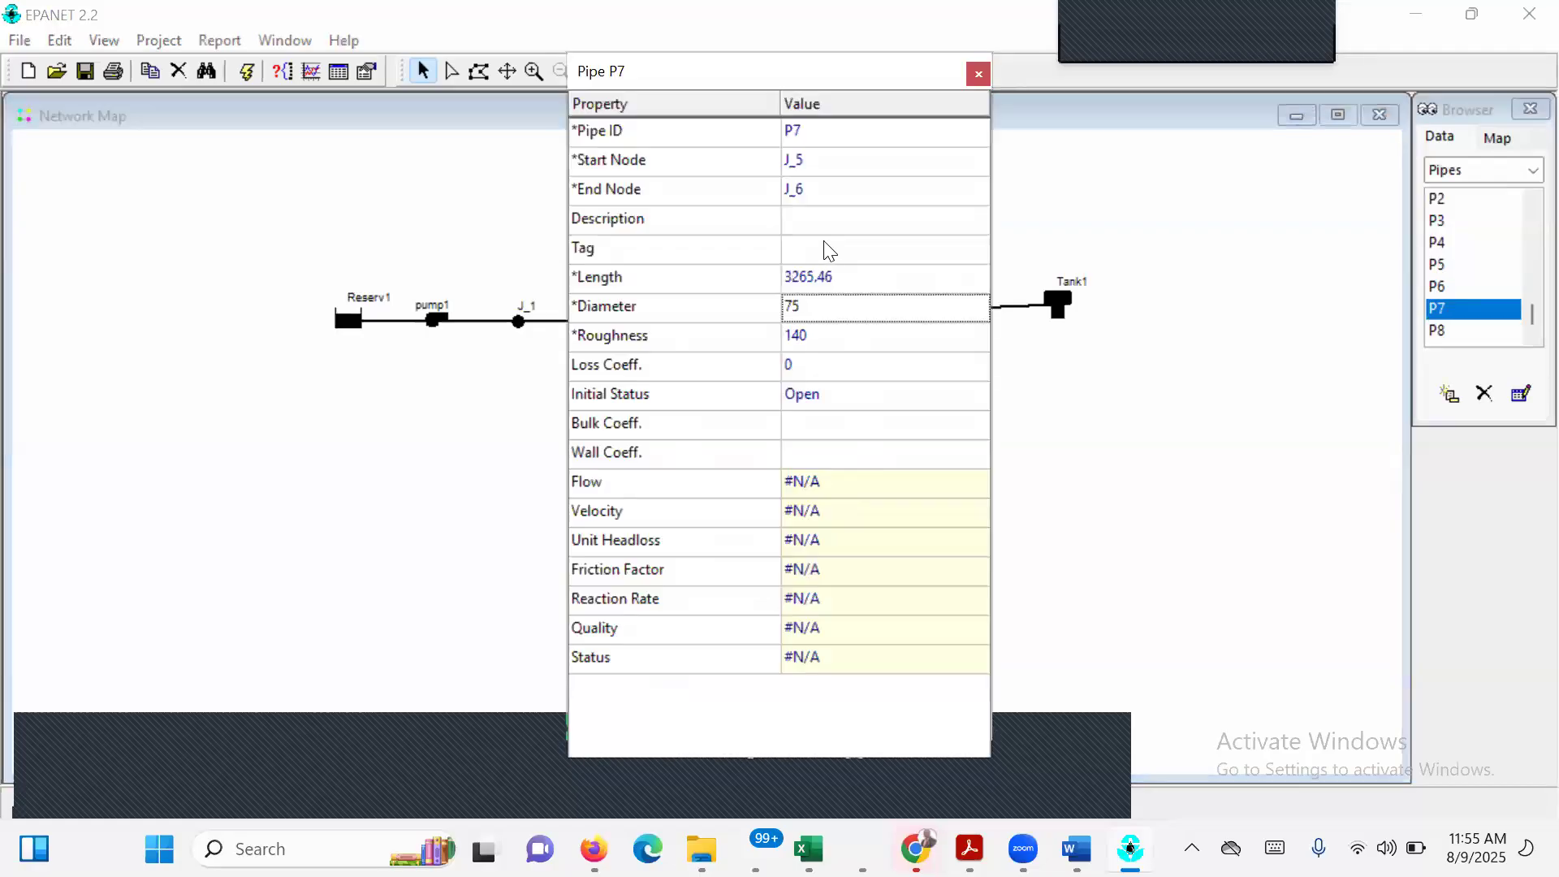
key(Up)
click(829, 307)
text(6)
click(859, 280)
click(860, 282)
text(4000)
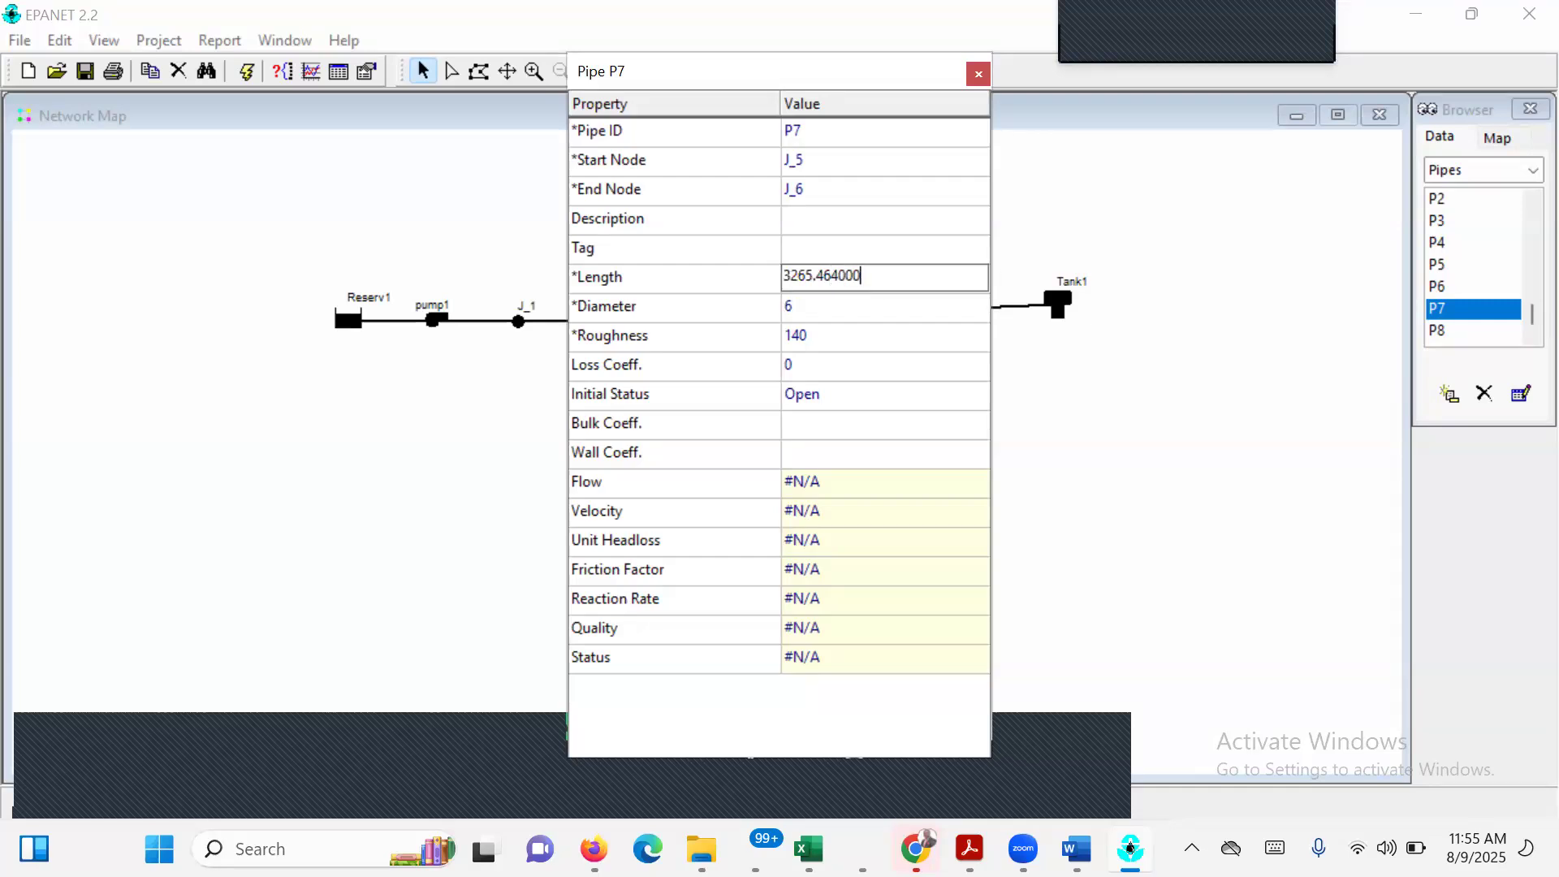
key(BackSpace)
key(BackSpace)
key(BackSpace)
key(BackSpace)
key(BackSpace)
key(BackSpace)
key(BackSpace)
key(BackSpace)
key(BackSpace)
key(Return)
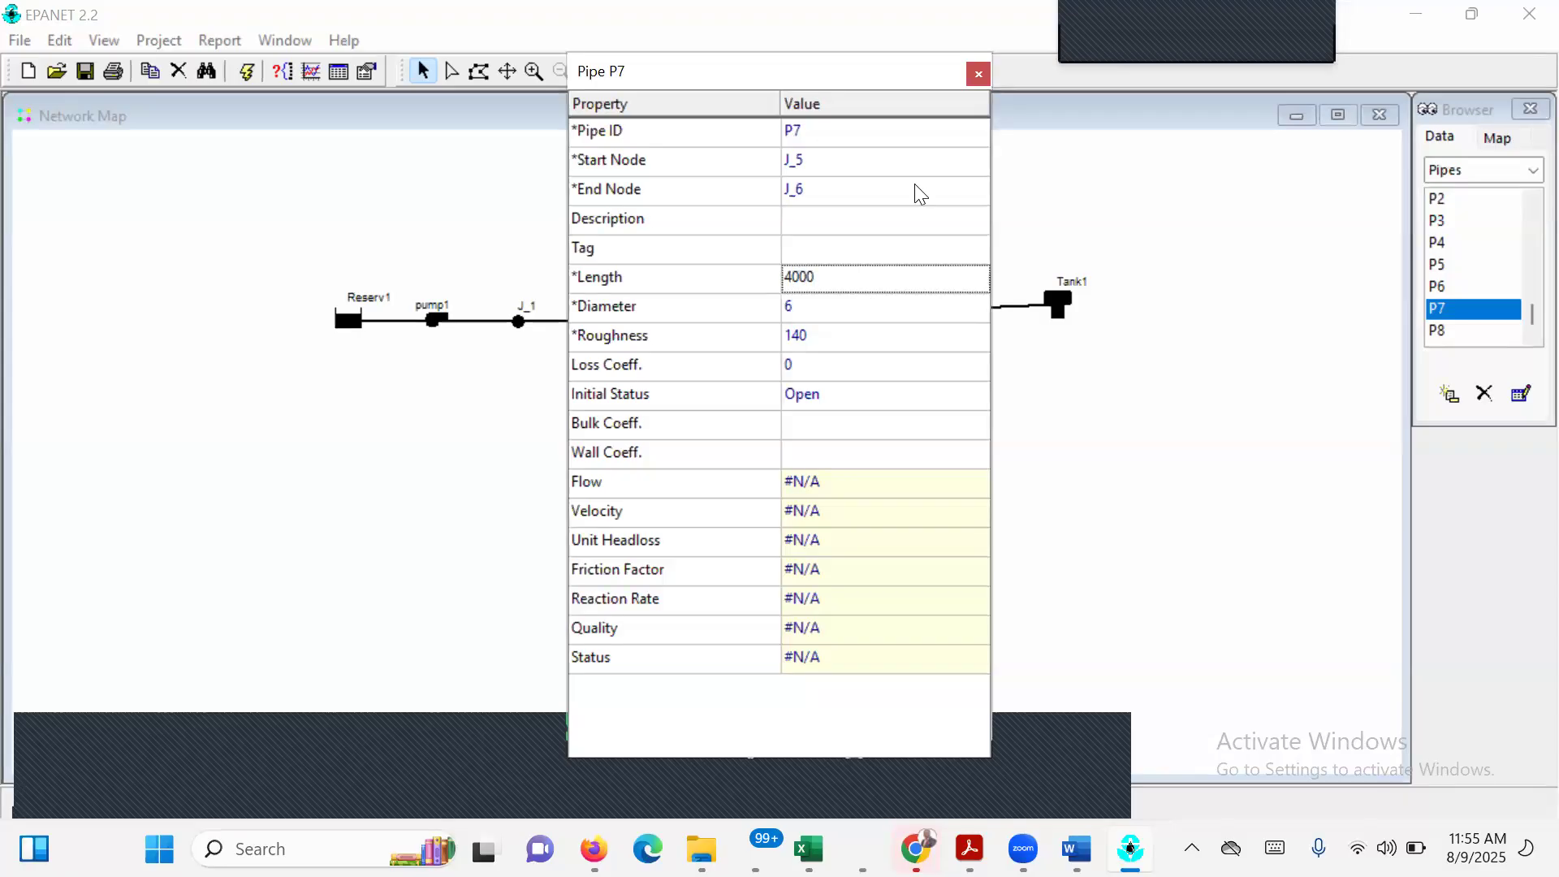
click(979, 73)
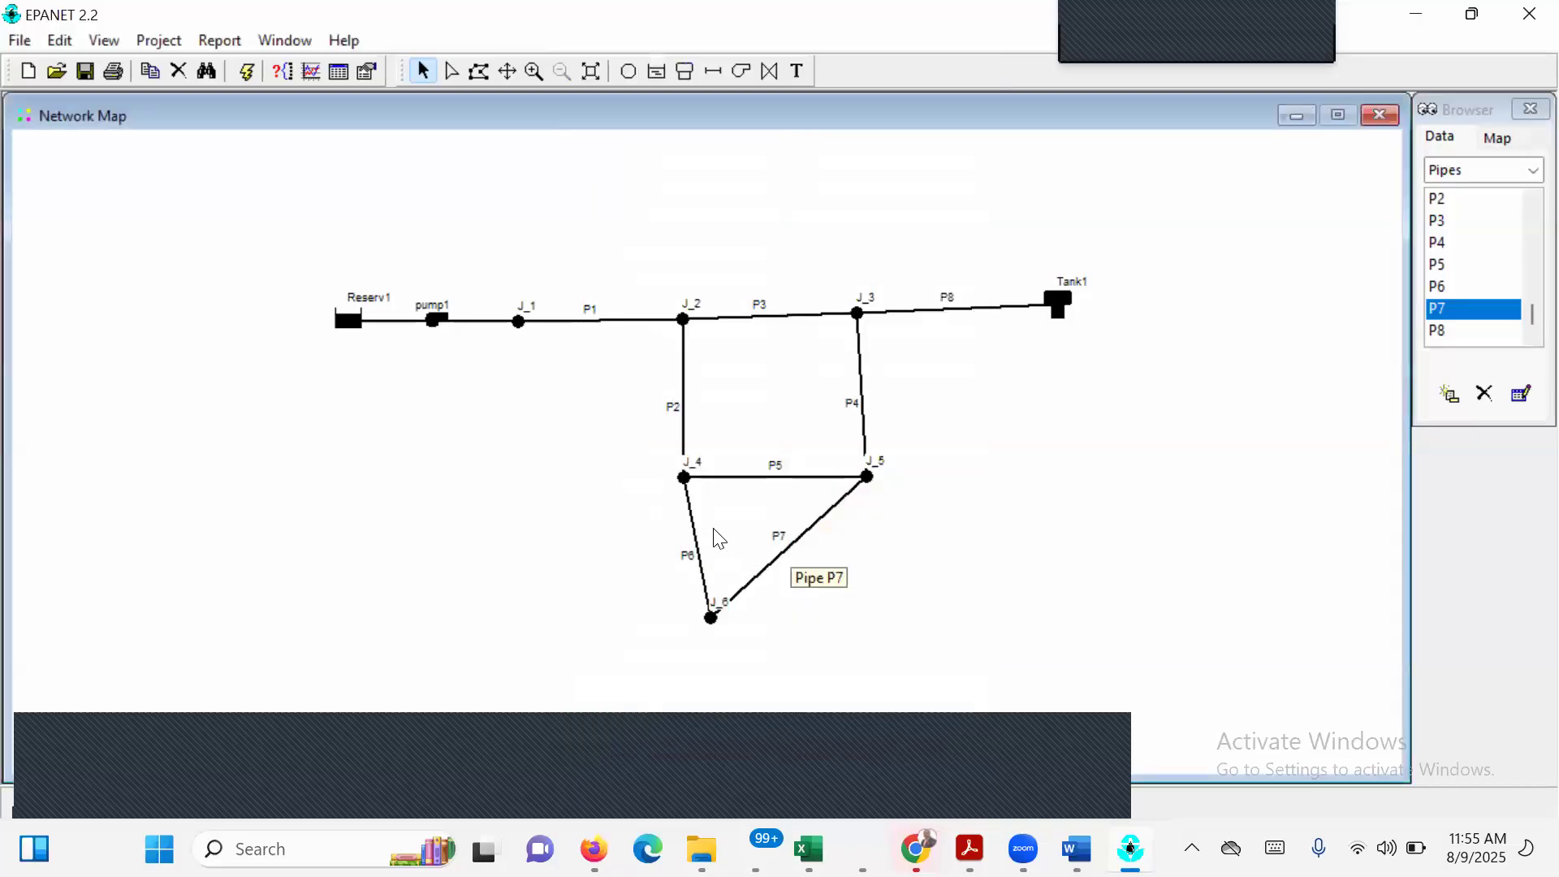
Set the diameter of pipe P6, between J_4 and J_6, to 6 and its length to 5000.
double_click(703, 551)
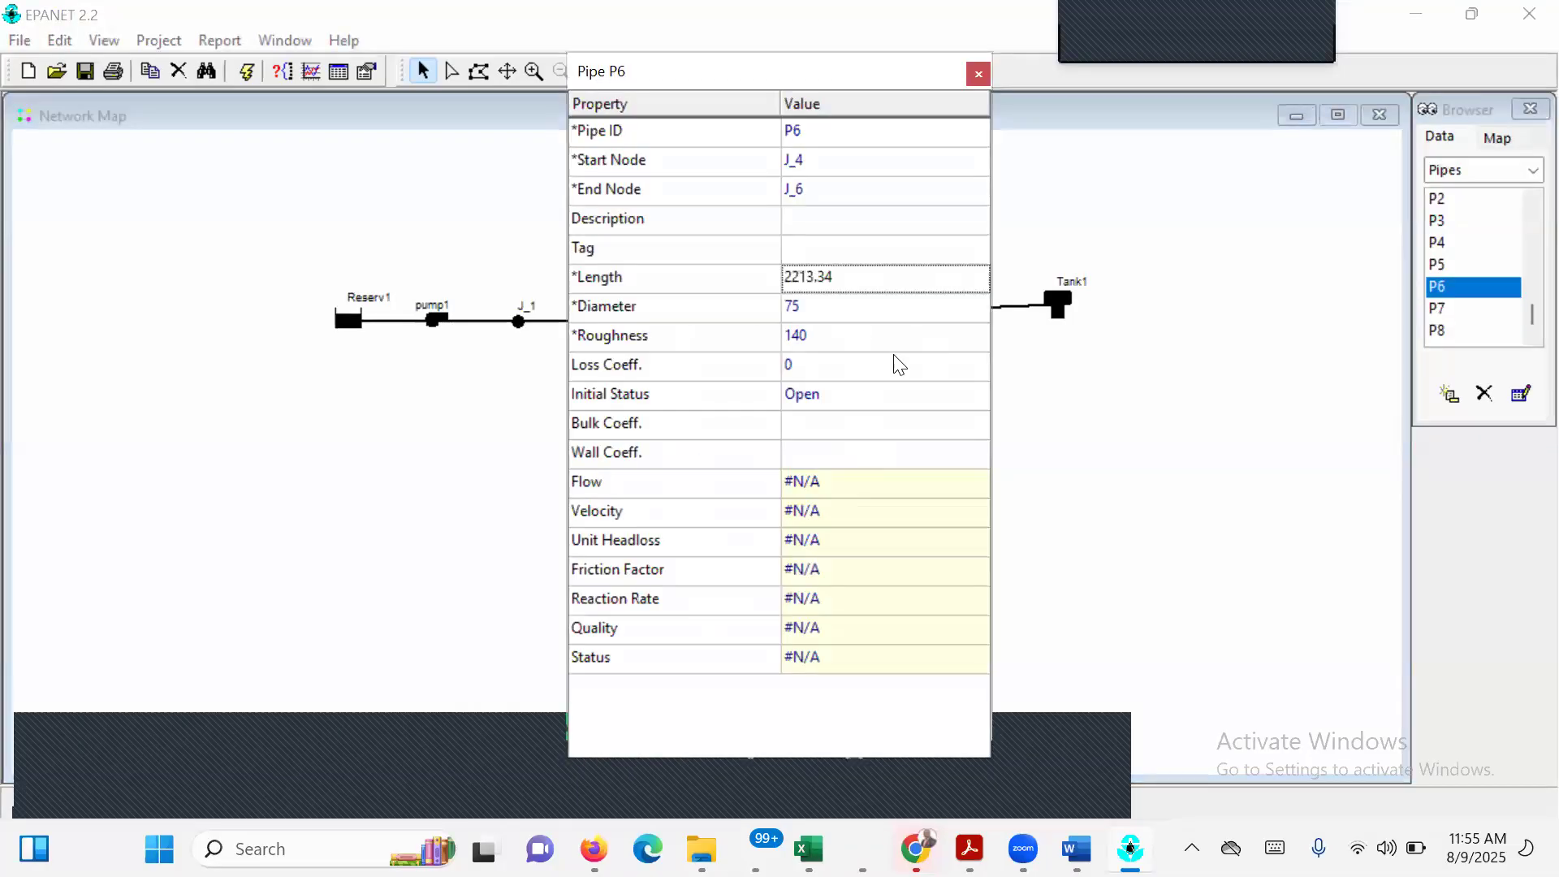
click(829, 308)
text(6)
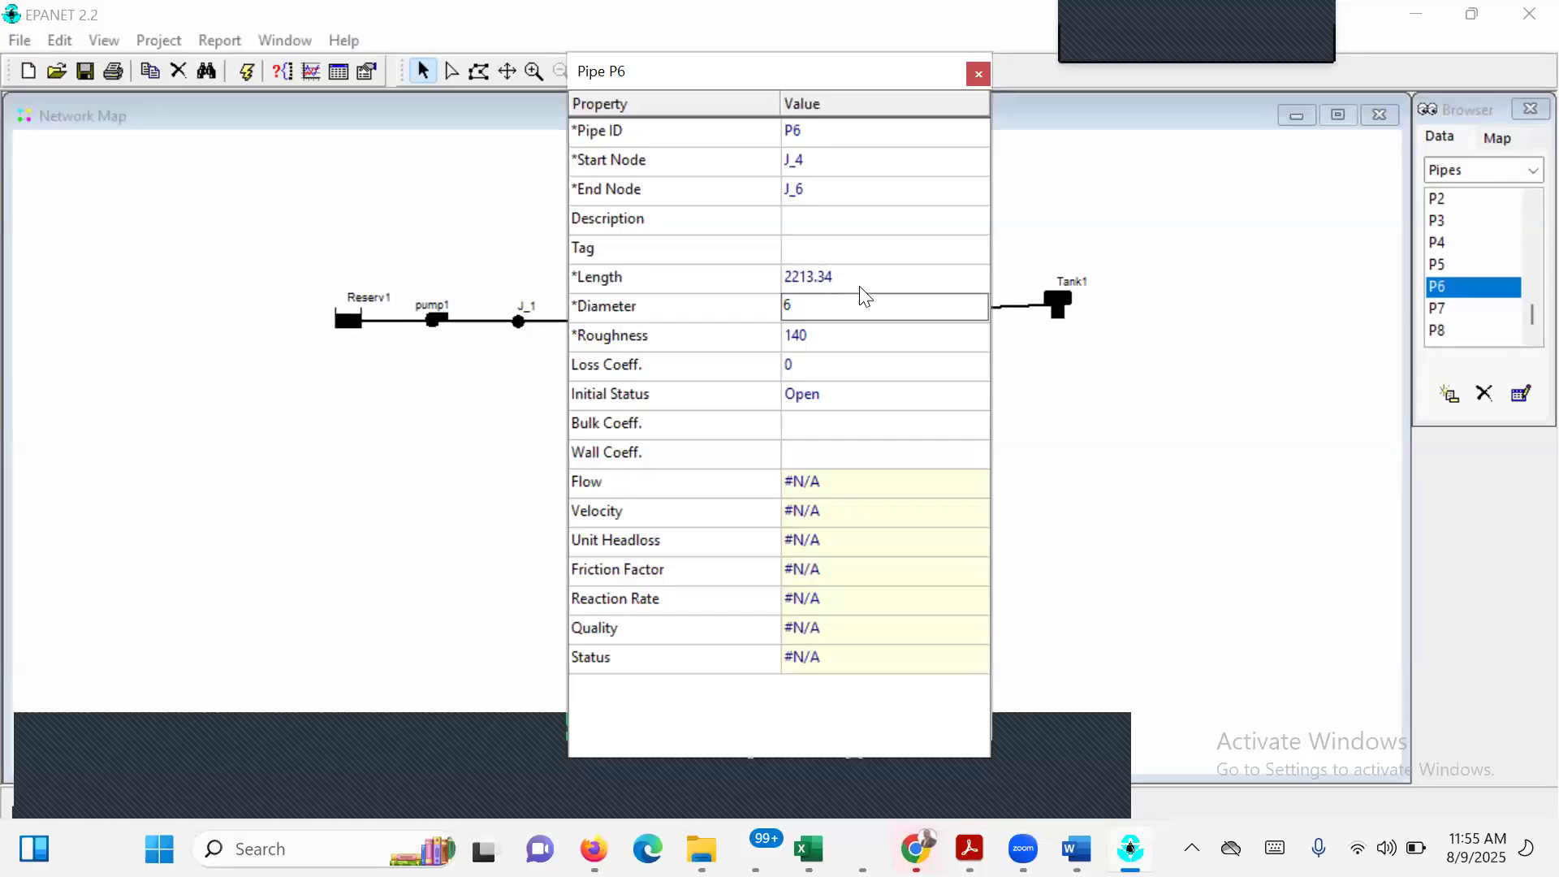
click(861, 287)
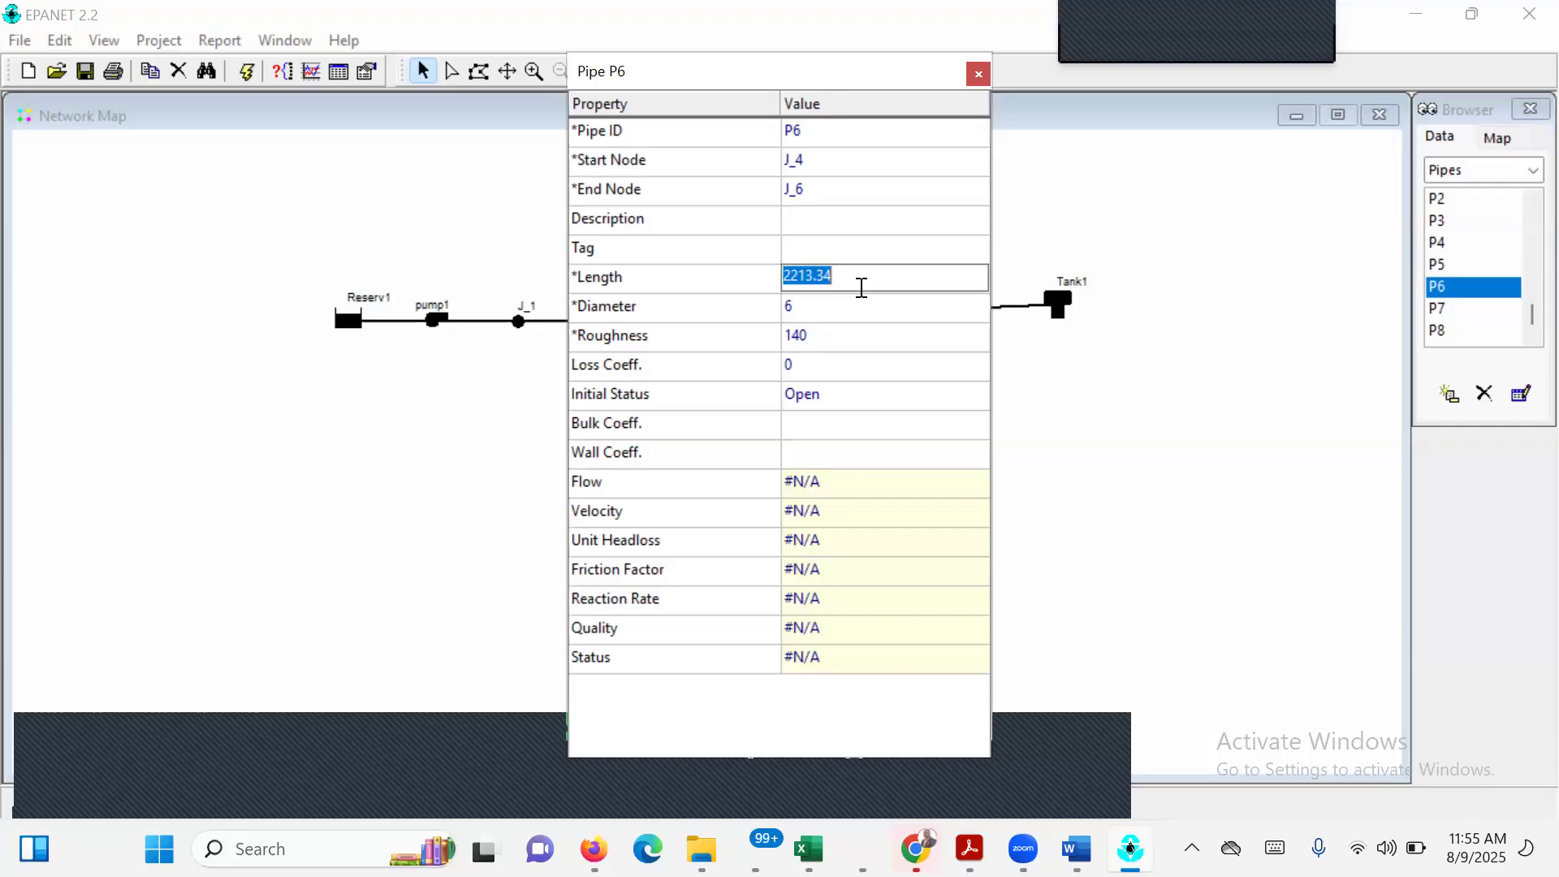
text(5000)
key(Return)
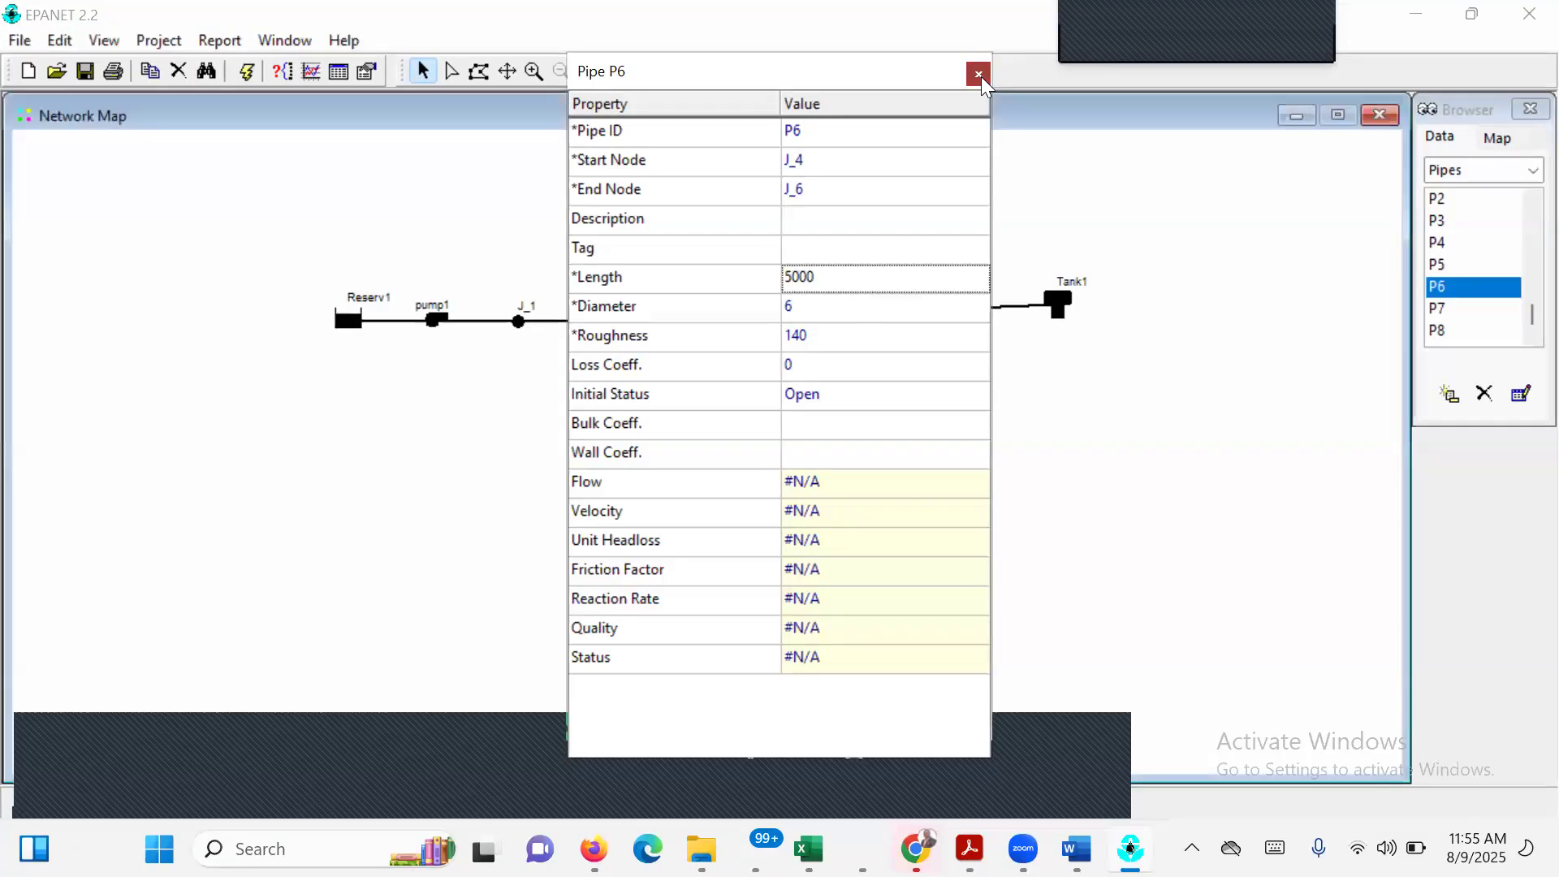
click(980, 75)
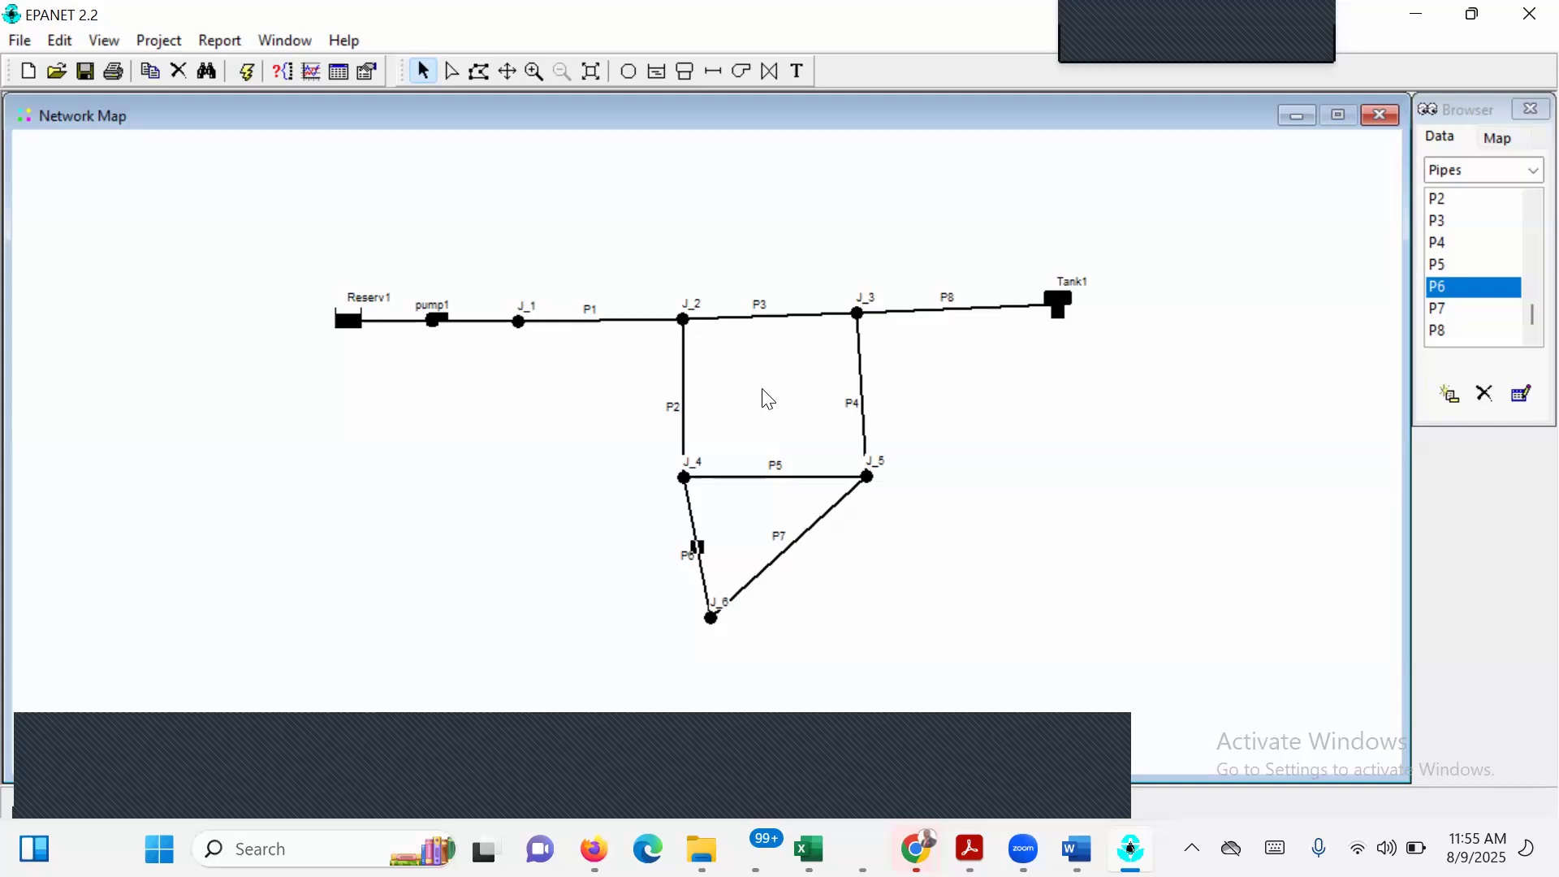
Review the properties of pump1, between Reserv1 and J_1, including its pump curve entry.
click(439, 325)
double_click(438, 324)
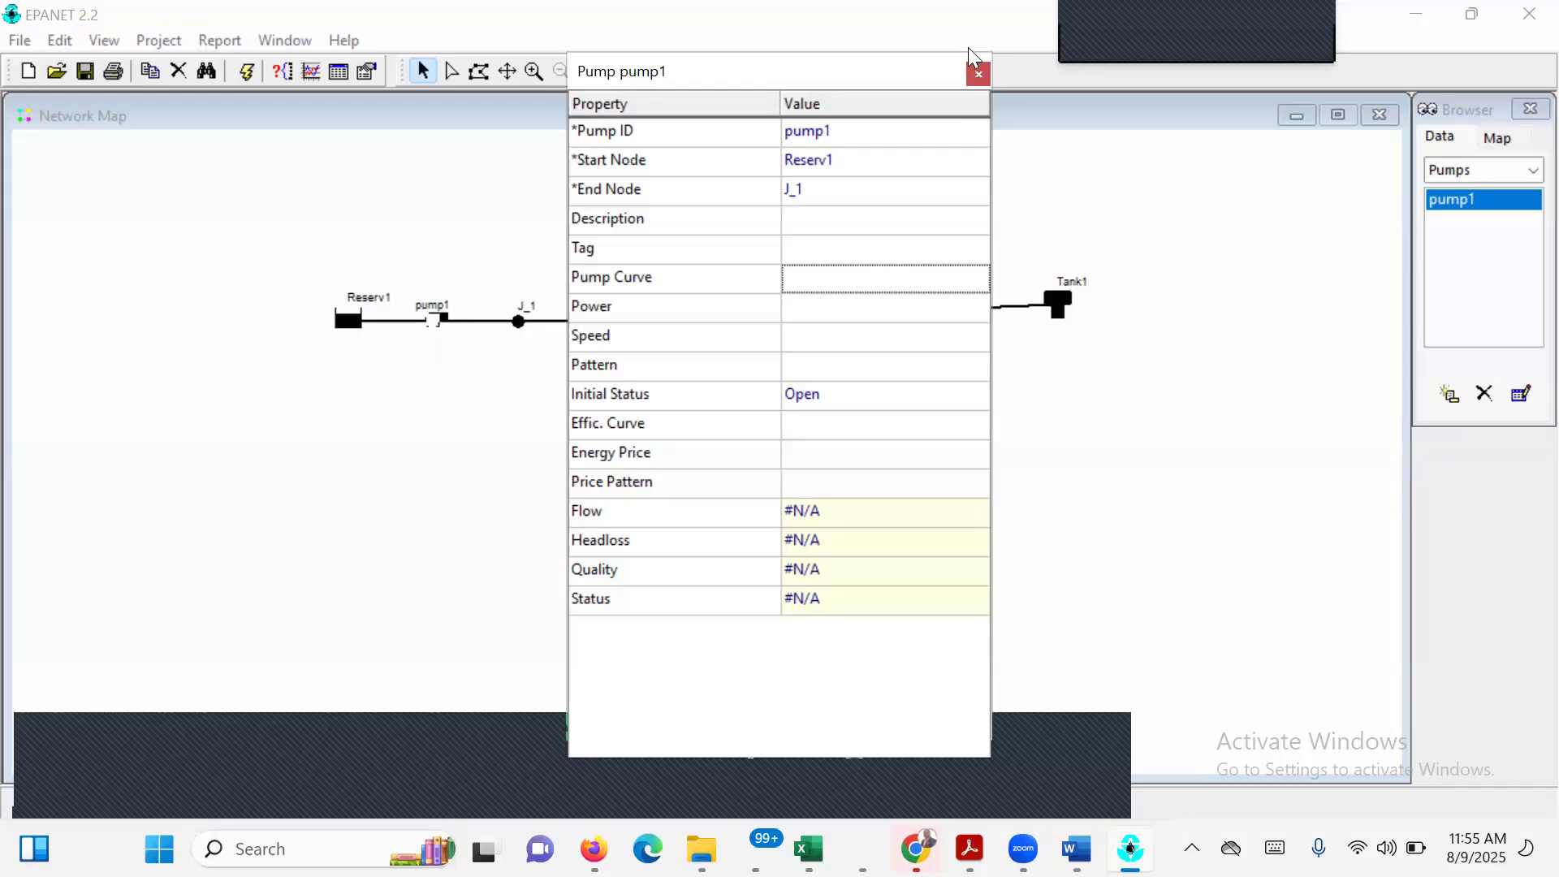
click(973, 72)
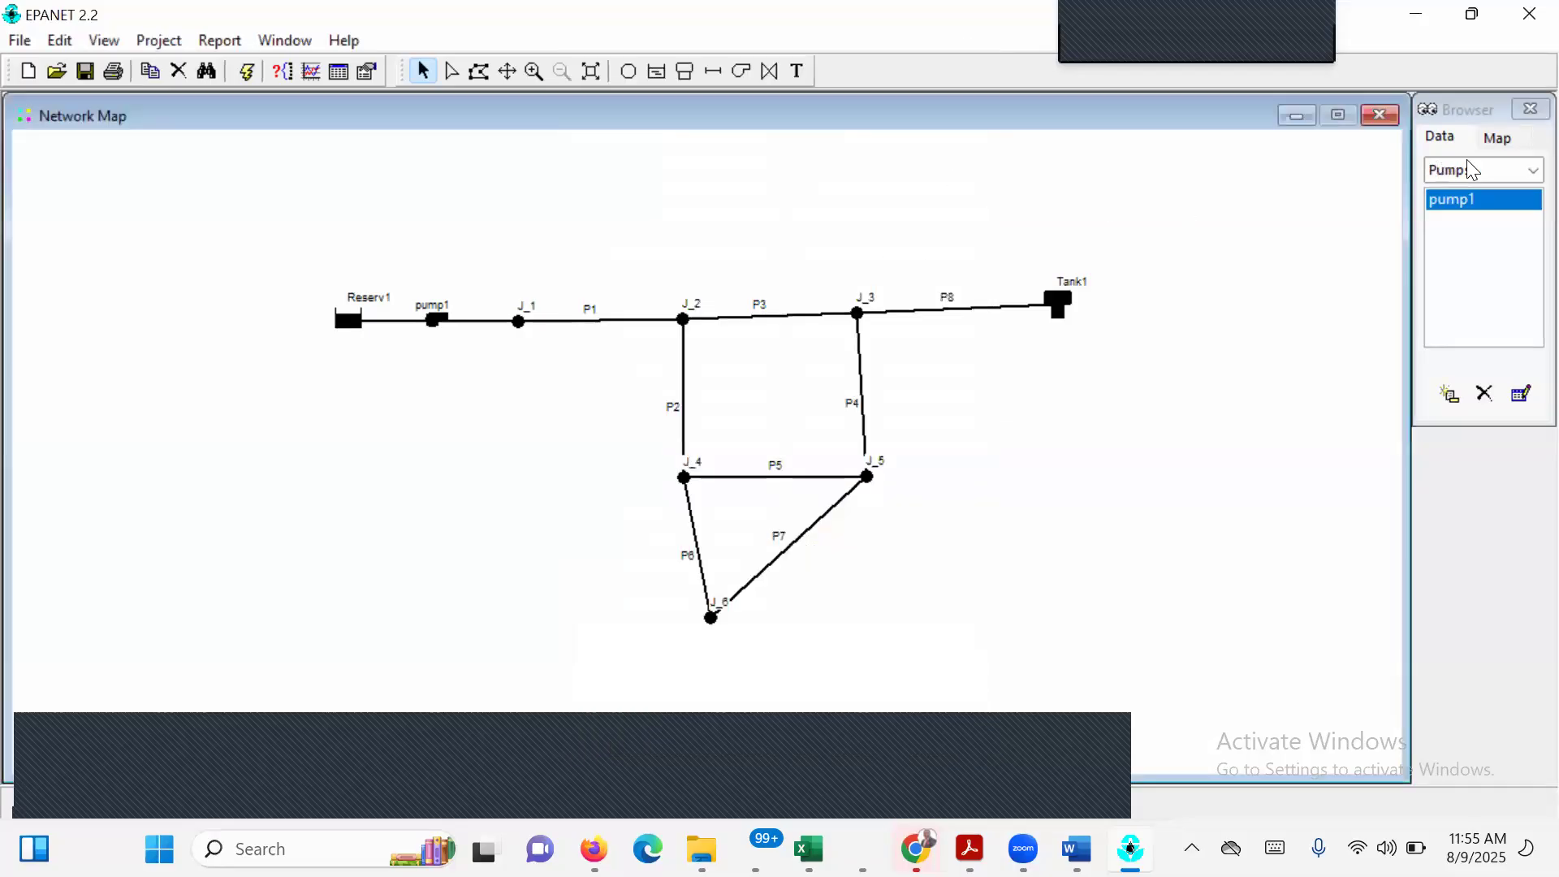
Add a new curve with ID 1 and type PUMP, and enter a flow of 200 for its first point.
click(1530, 169)
click(1478, 347)
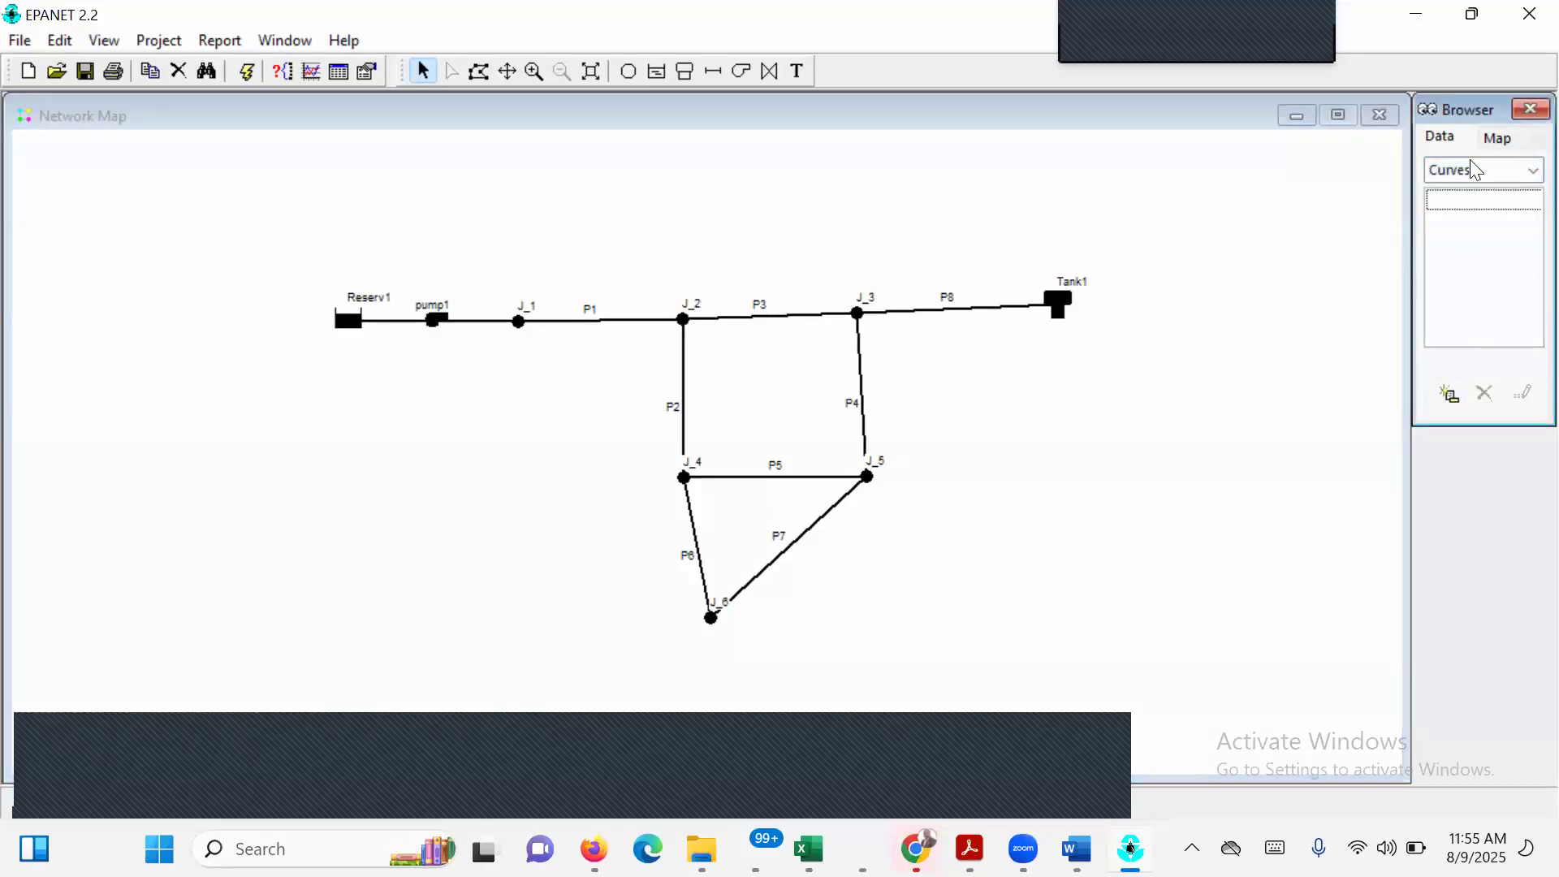
click(1449, 395)
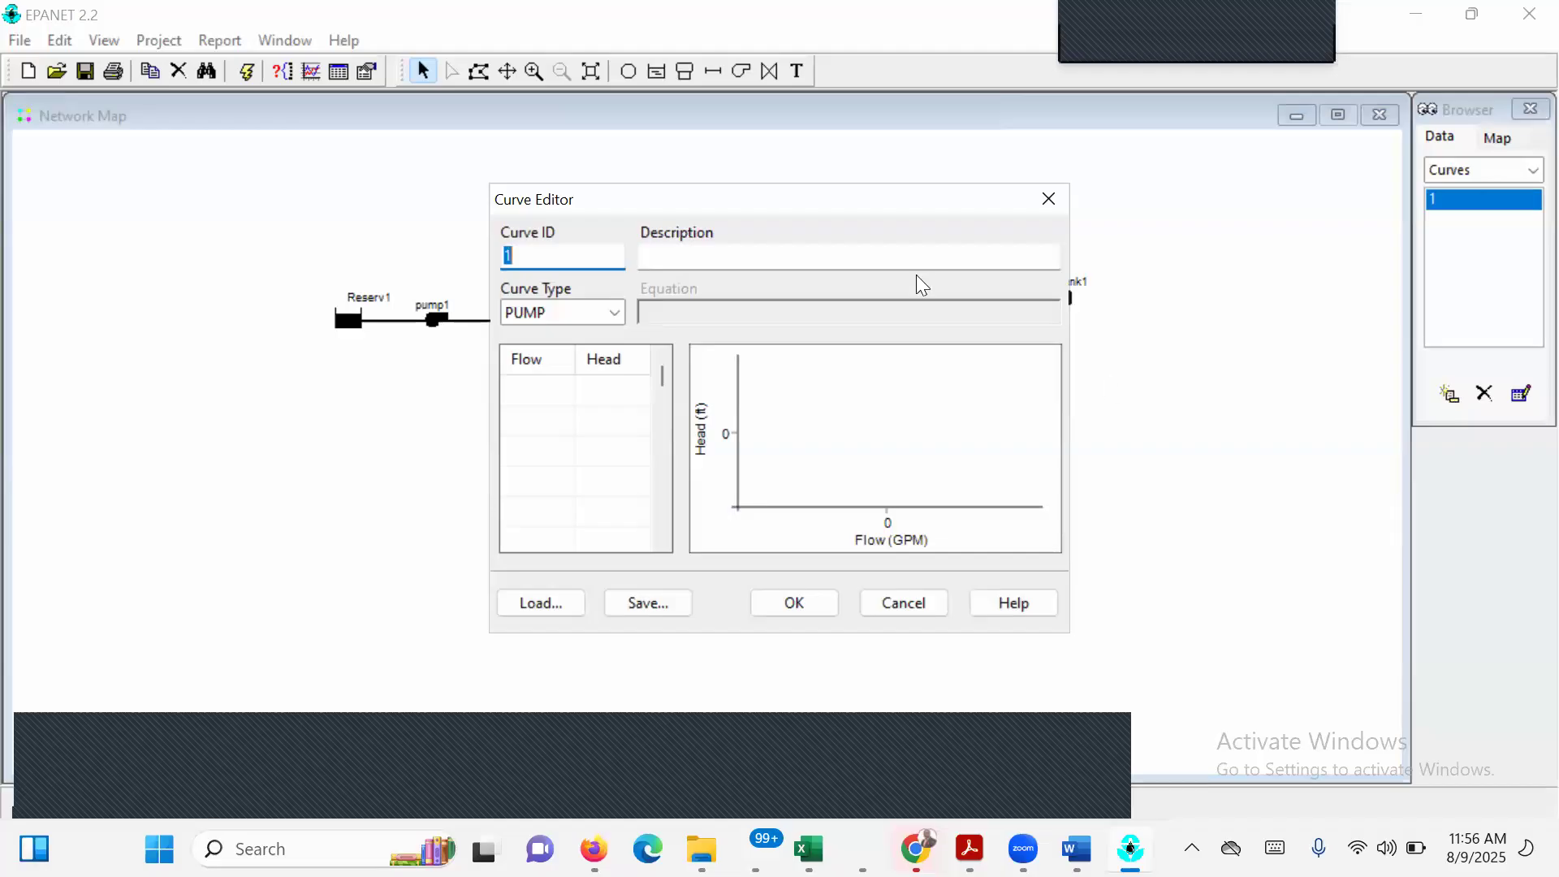
click(565, 393)
text(00)
click(629, 389)
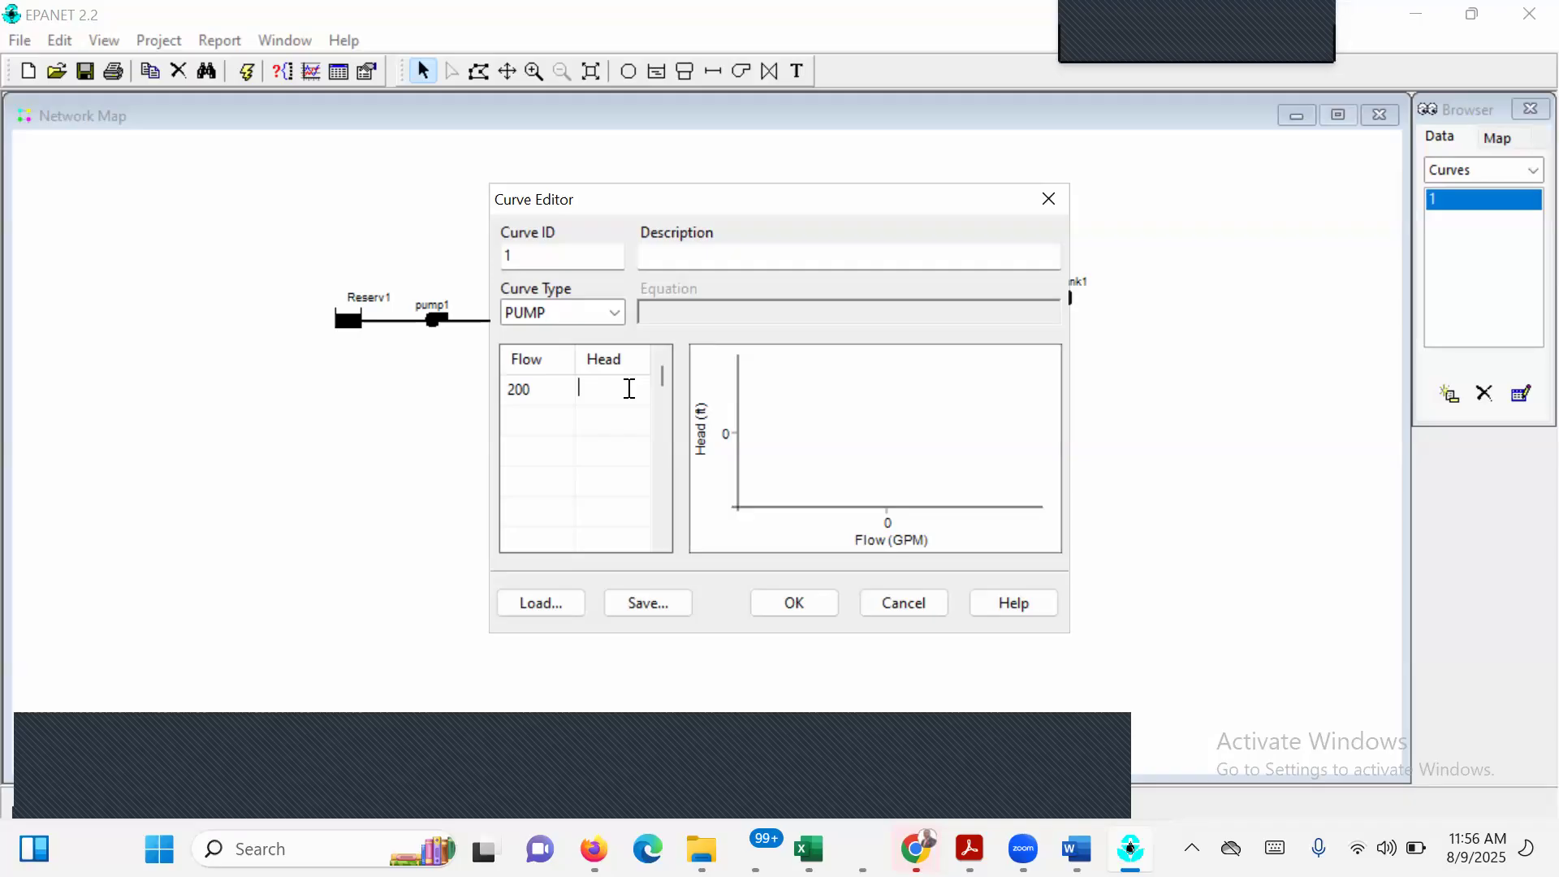
Enter a head of 150 for the first point of the pump curve and accept the curve.
text(150)
click(794, 604)
Assign pump curve 1 to pump1, between Reserv1 and J_1.
double_click(439, 321)
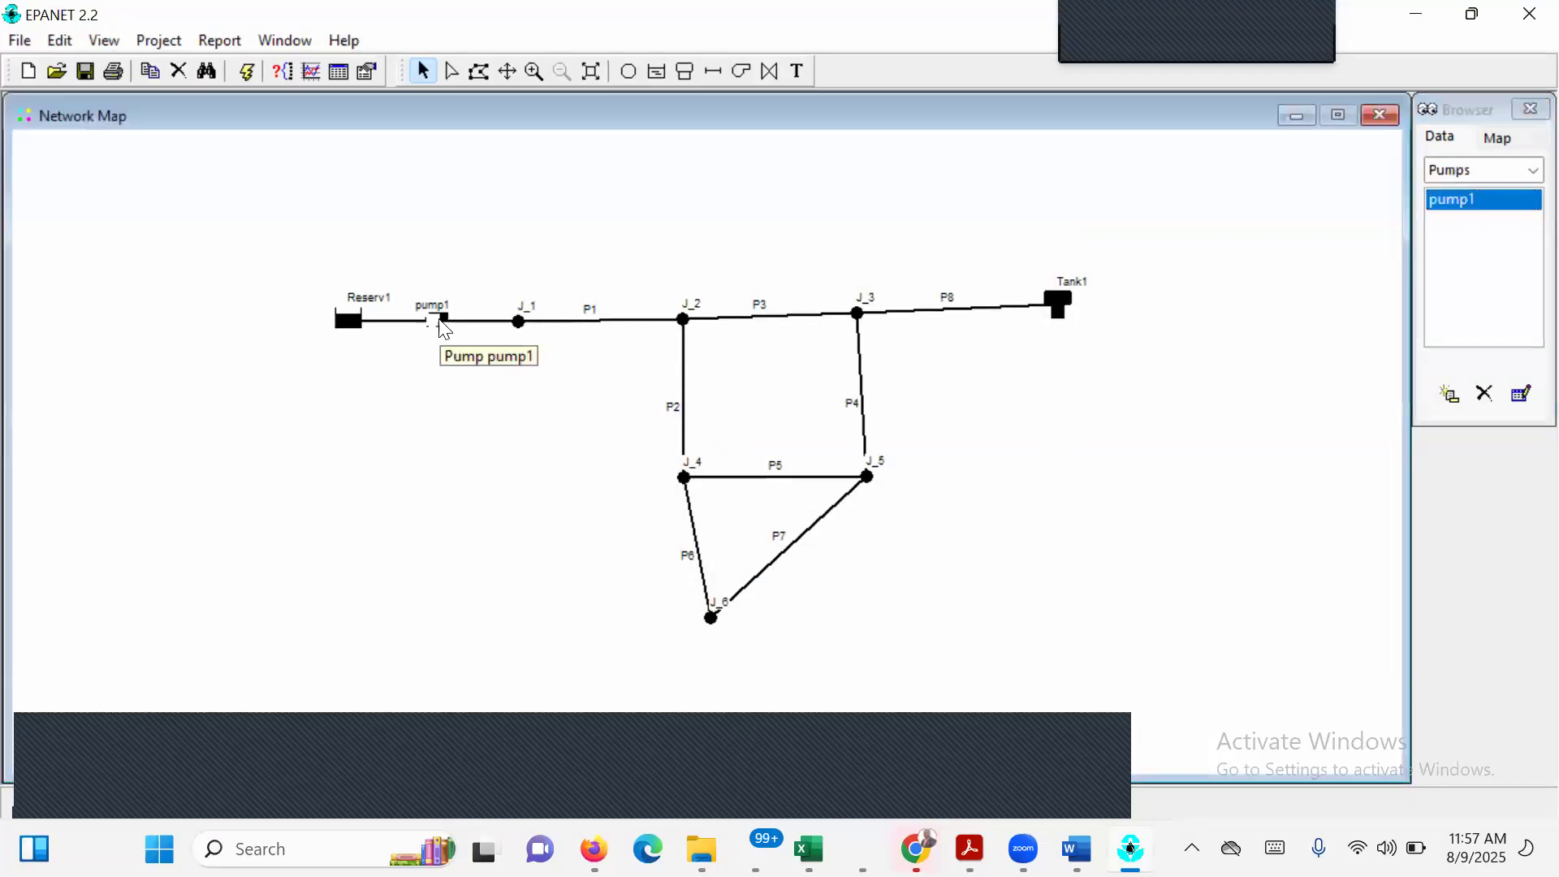
click(853, 277)
text(1)
key(Return)
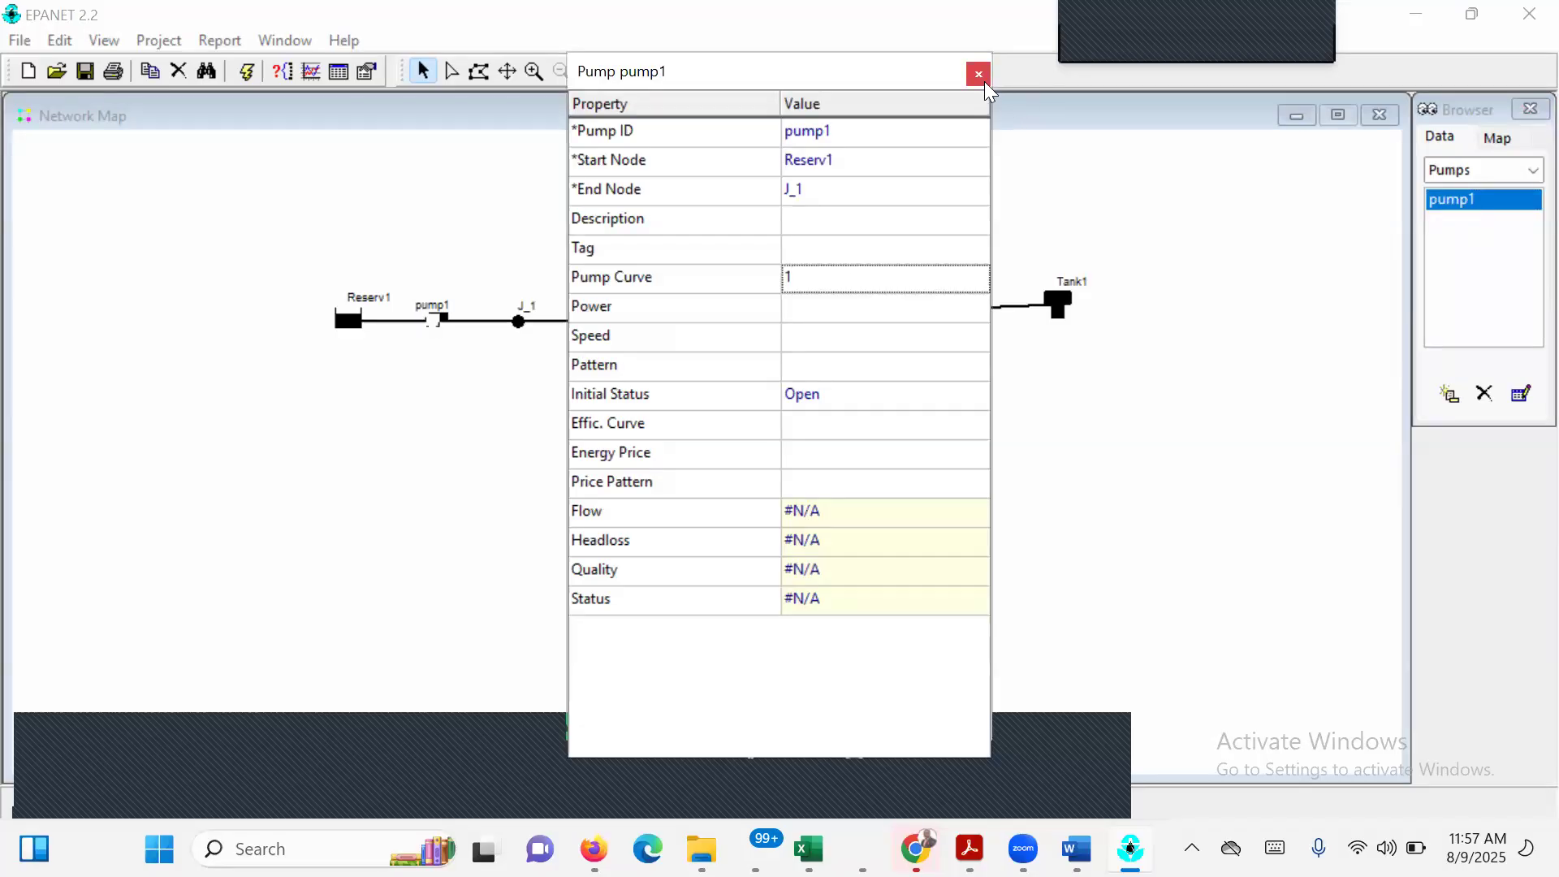
click(981, 75)
Switch to the EPANET exercise PDF in Acrobat and examine the instructions that follow the link properties, on running the analysis.
click(1524, 172)
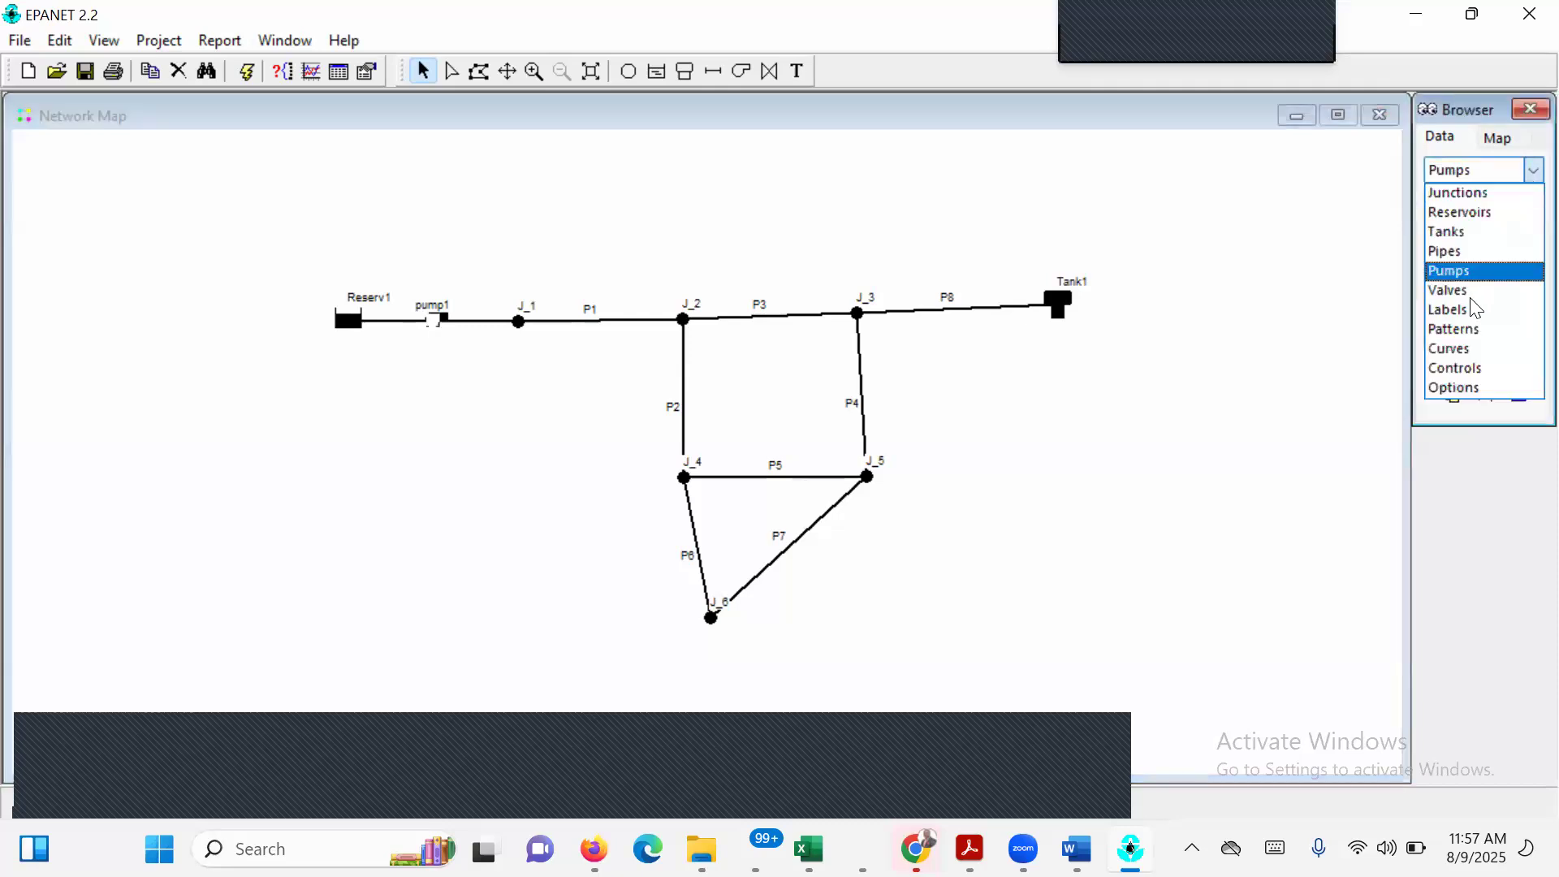
click(710, 275)
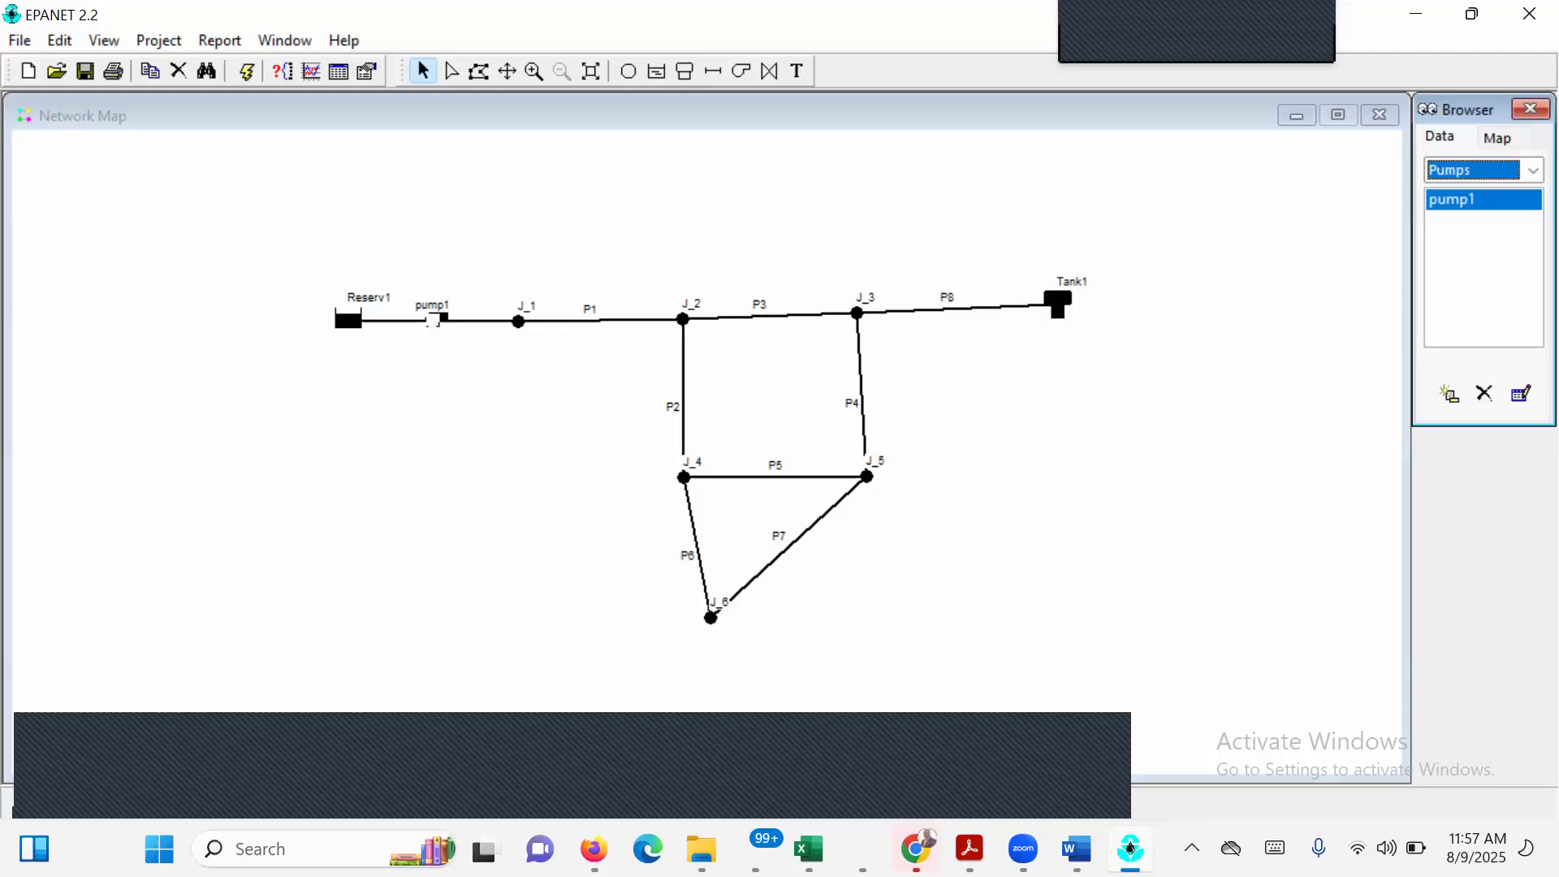
click(1077, 849)
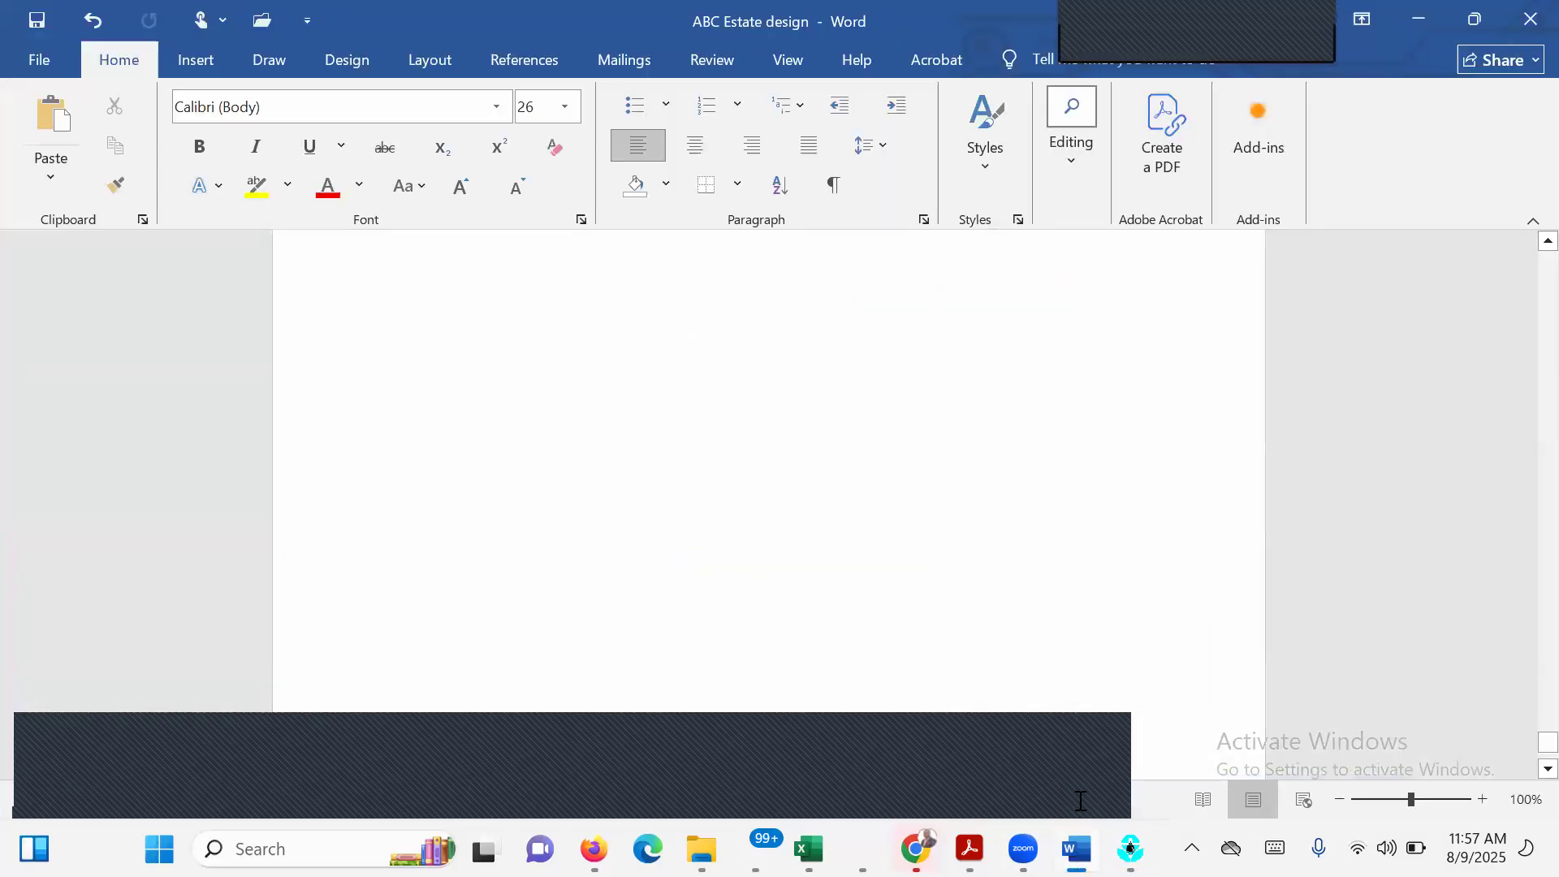
click(1129, 849)
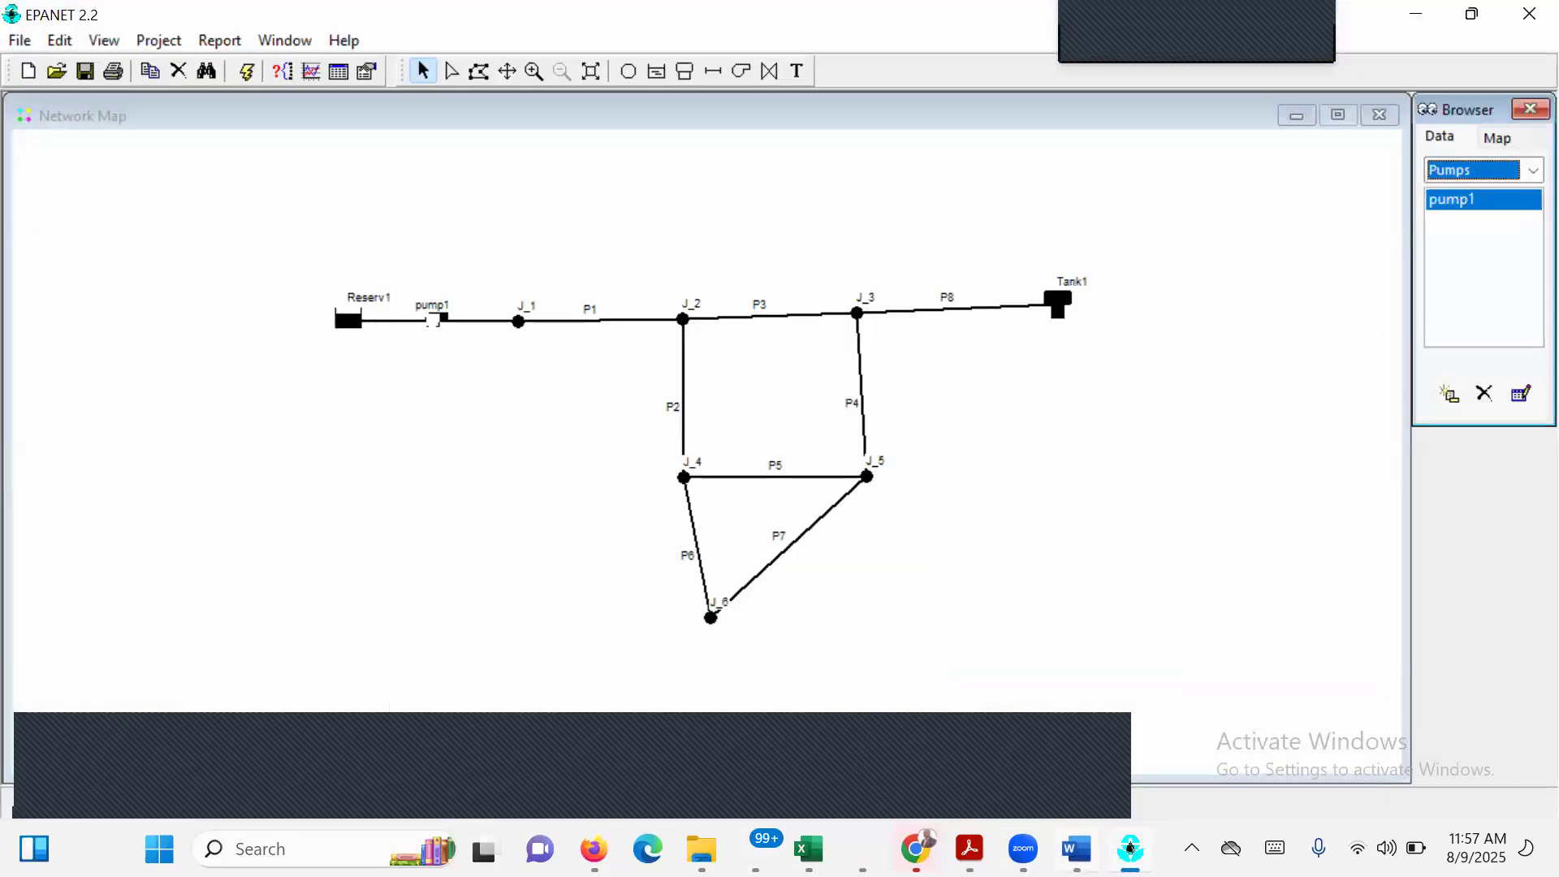
click(1129, 848)
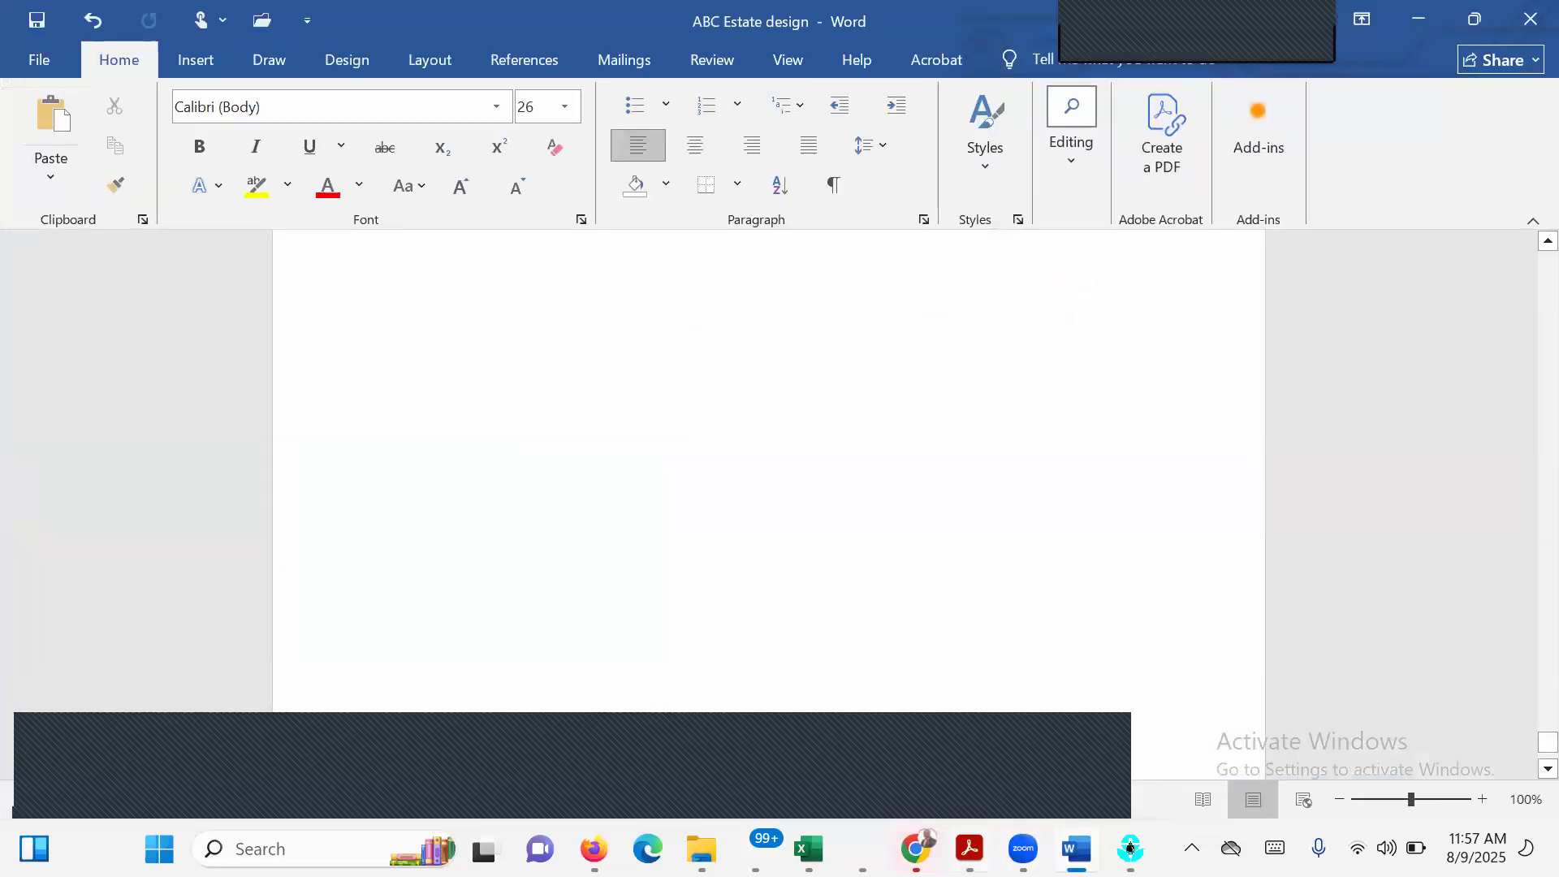
mouse_move(970, 848)
click(1267, 727)
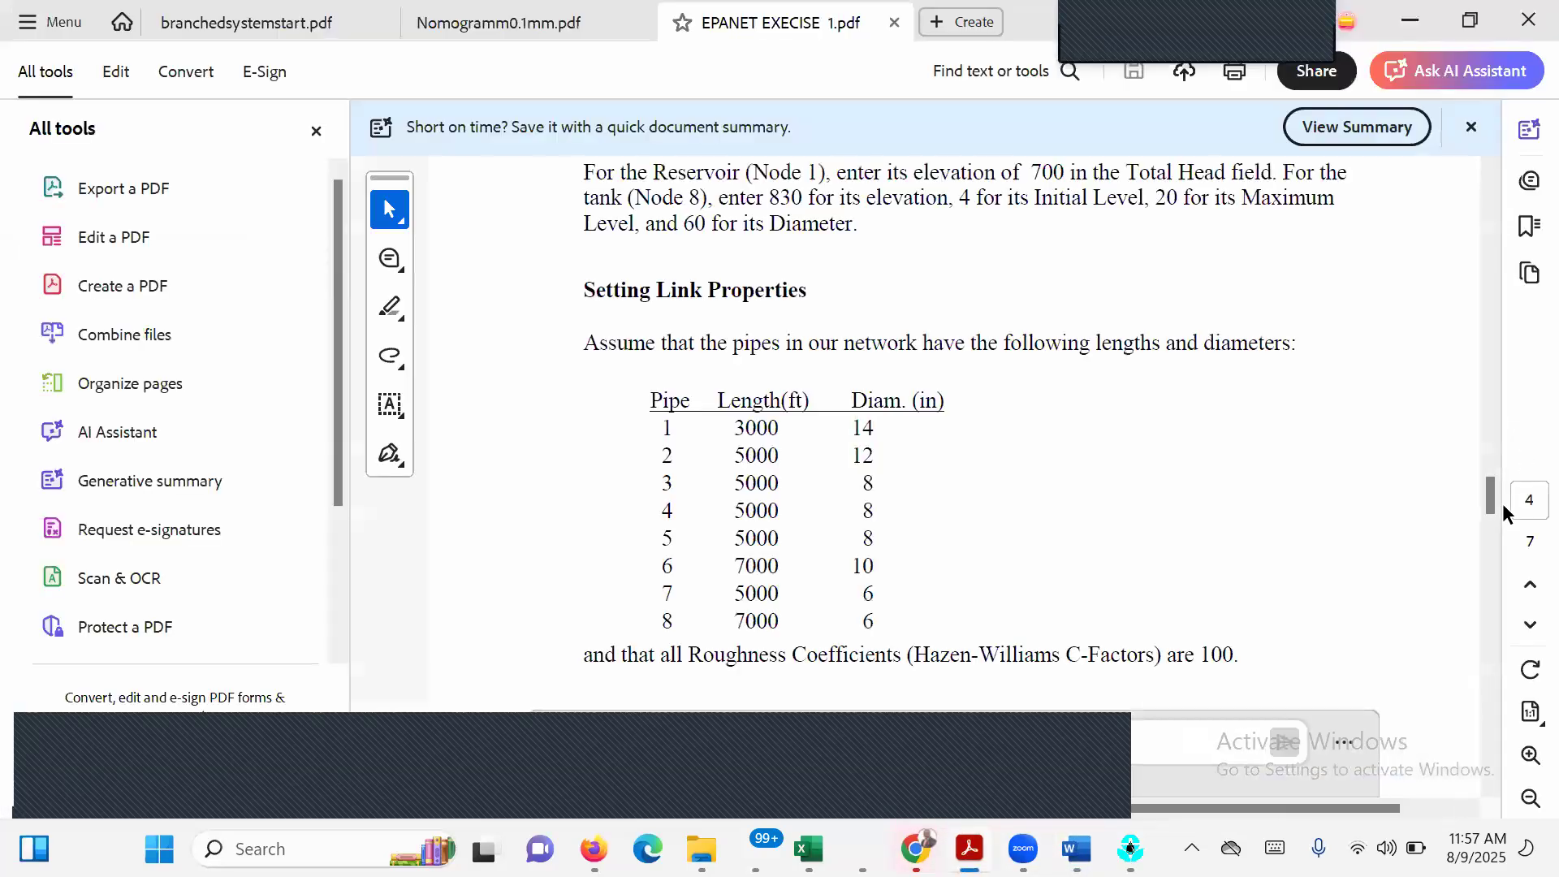
drag(1494, 494, 1520, 597)
scroll(1524, 592, down, 5)
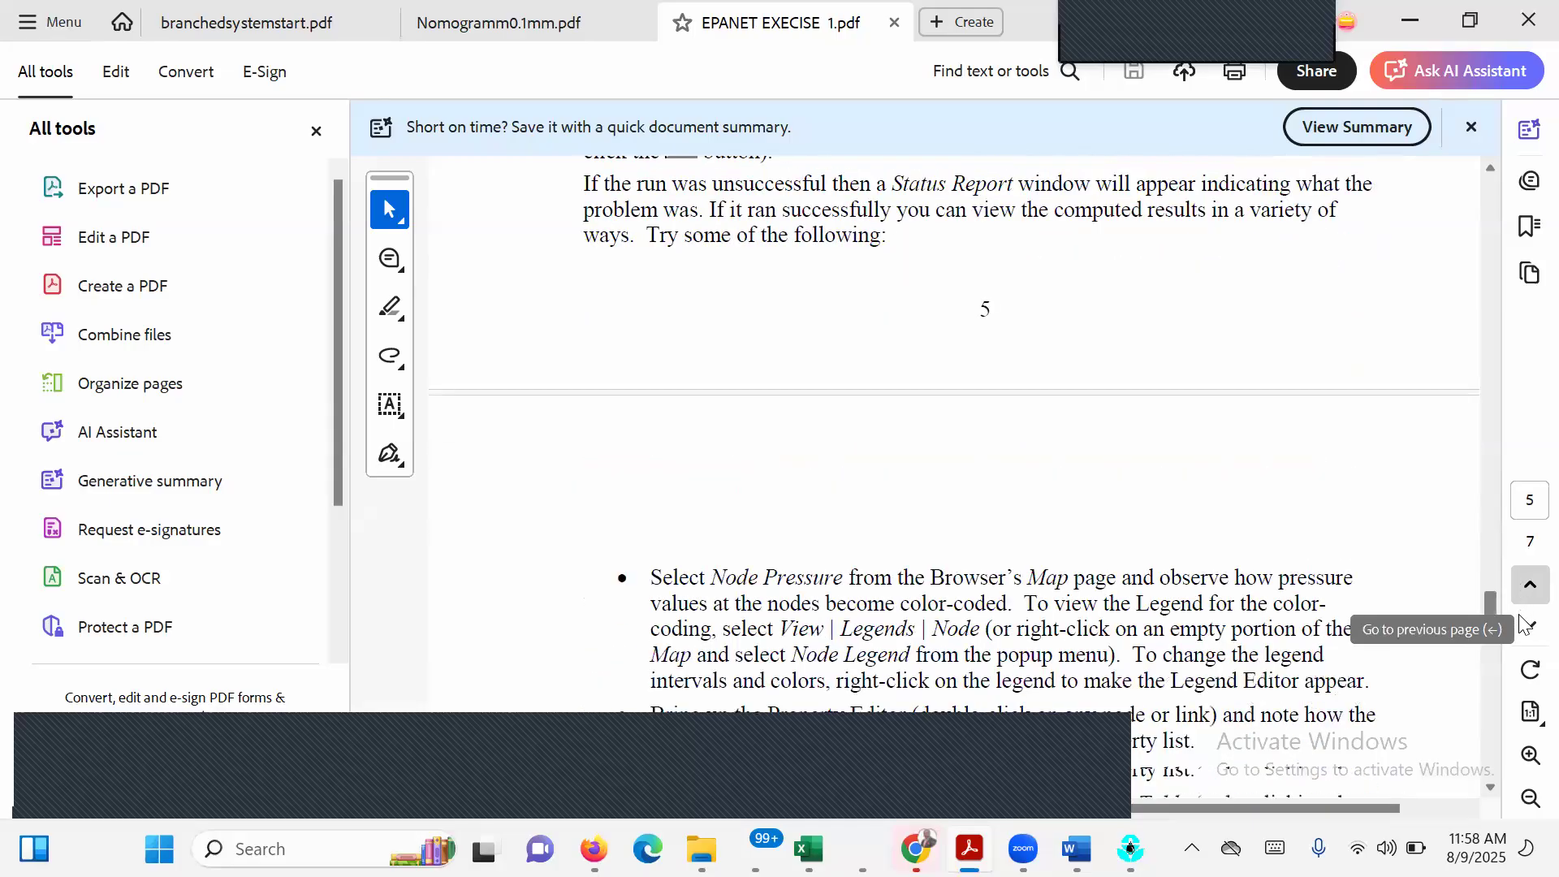
Switch back to EPANET, run the network analysis and check the Status Report for errors.
click(1130, 849)
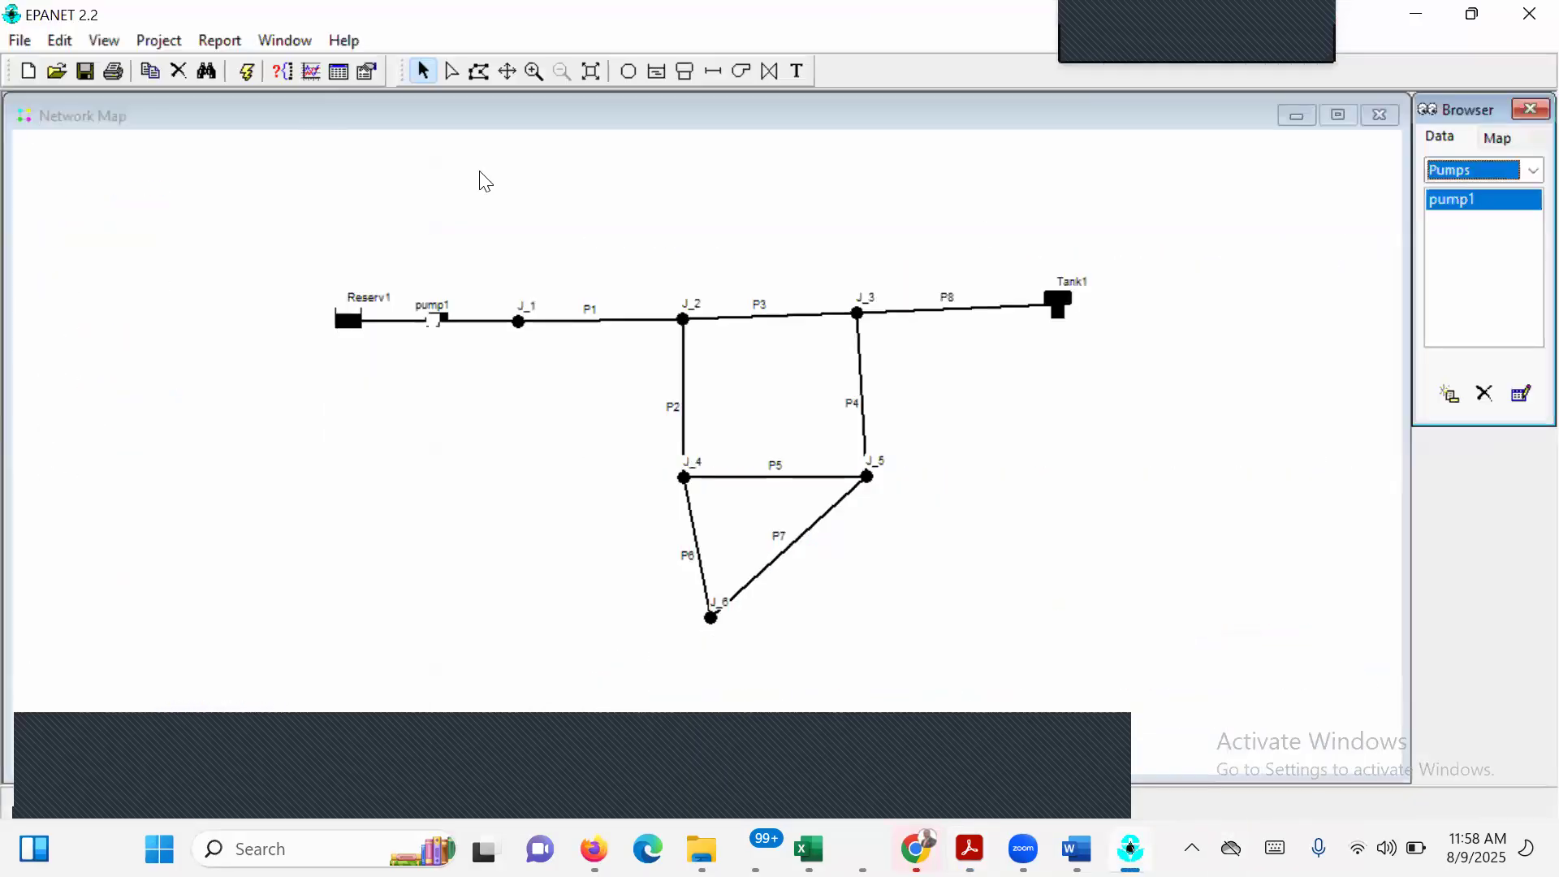
click(246, 74)
click(780, 451)
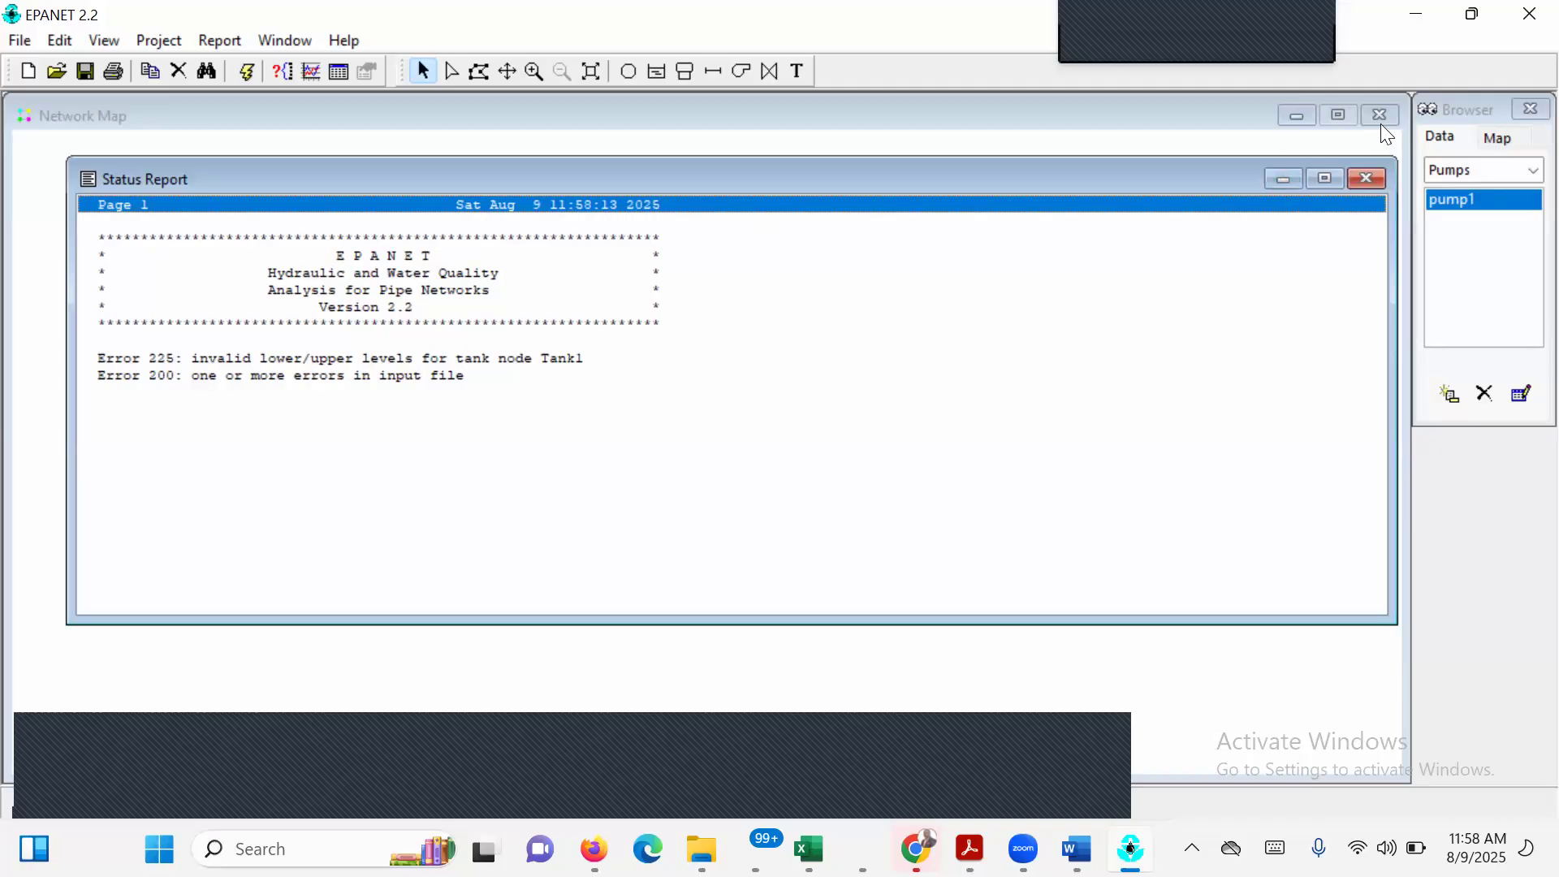
click(1369, 177)
Set Tank1's initial level to 2, minimum level to 1 and maximum level to 8.
double_click(1058, 303)
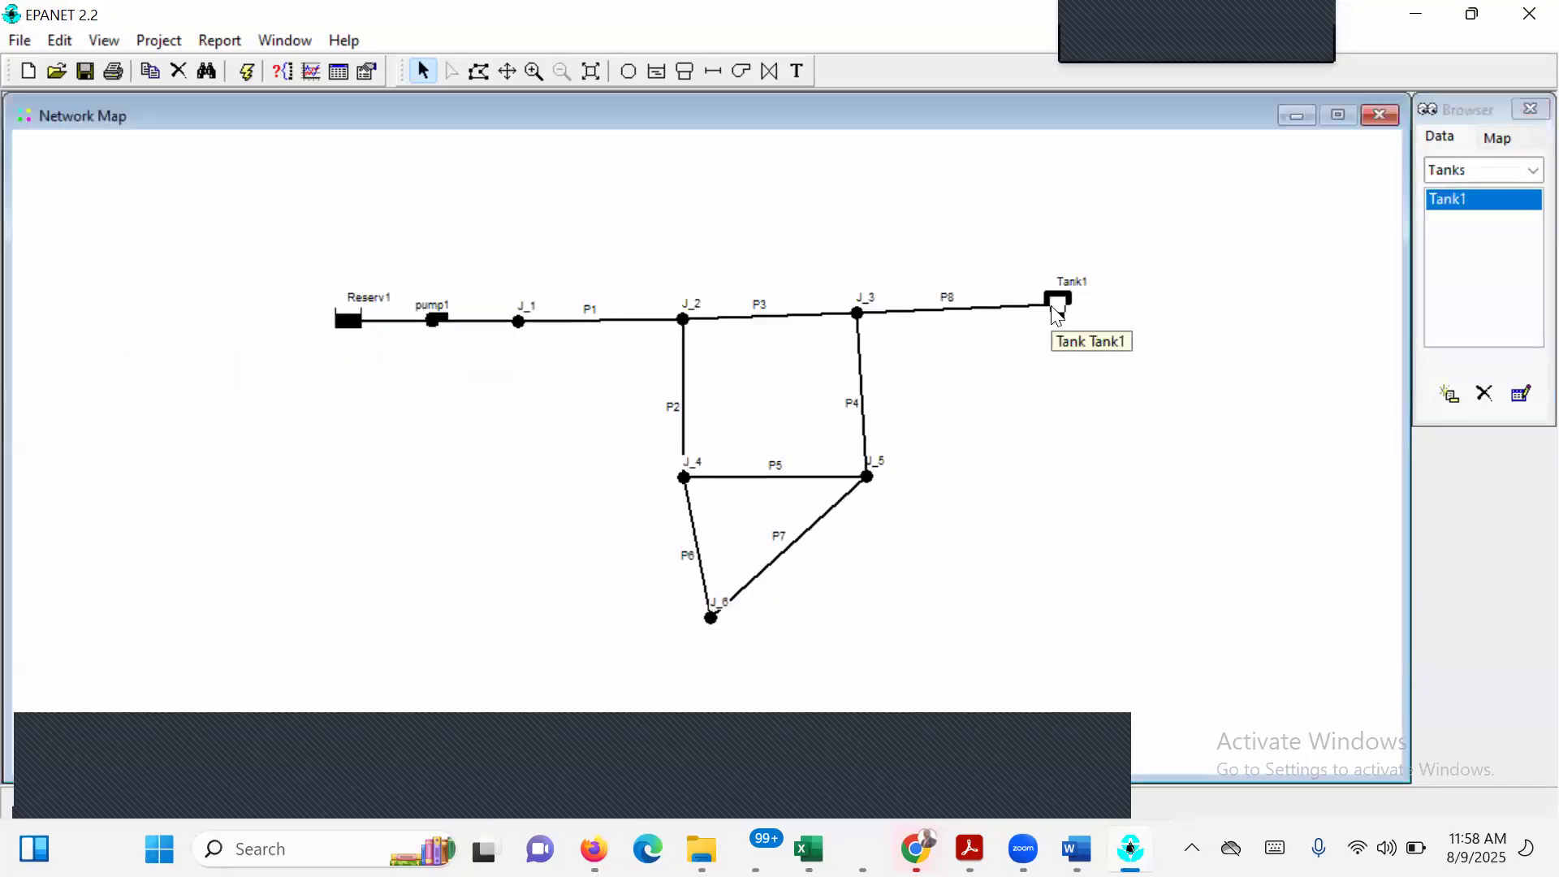
click(810, 316)
text(2)
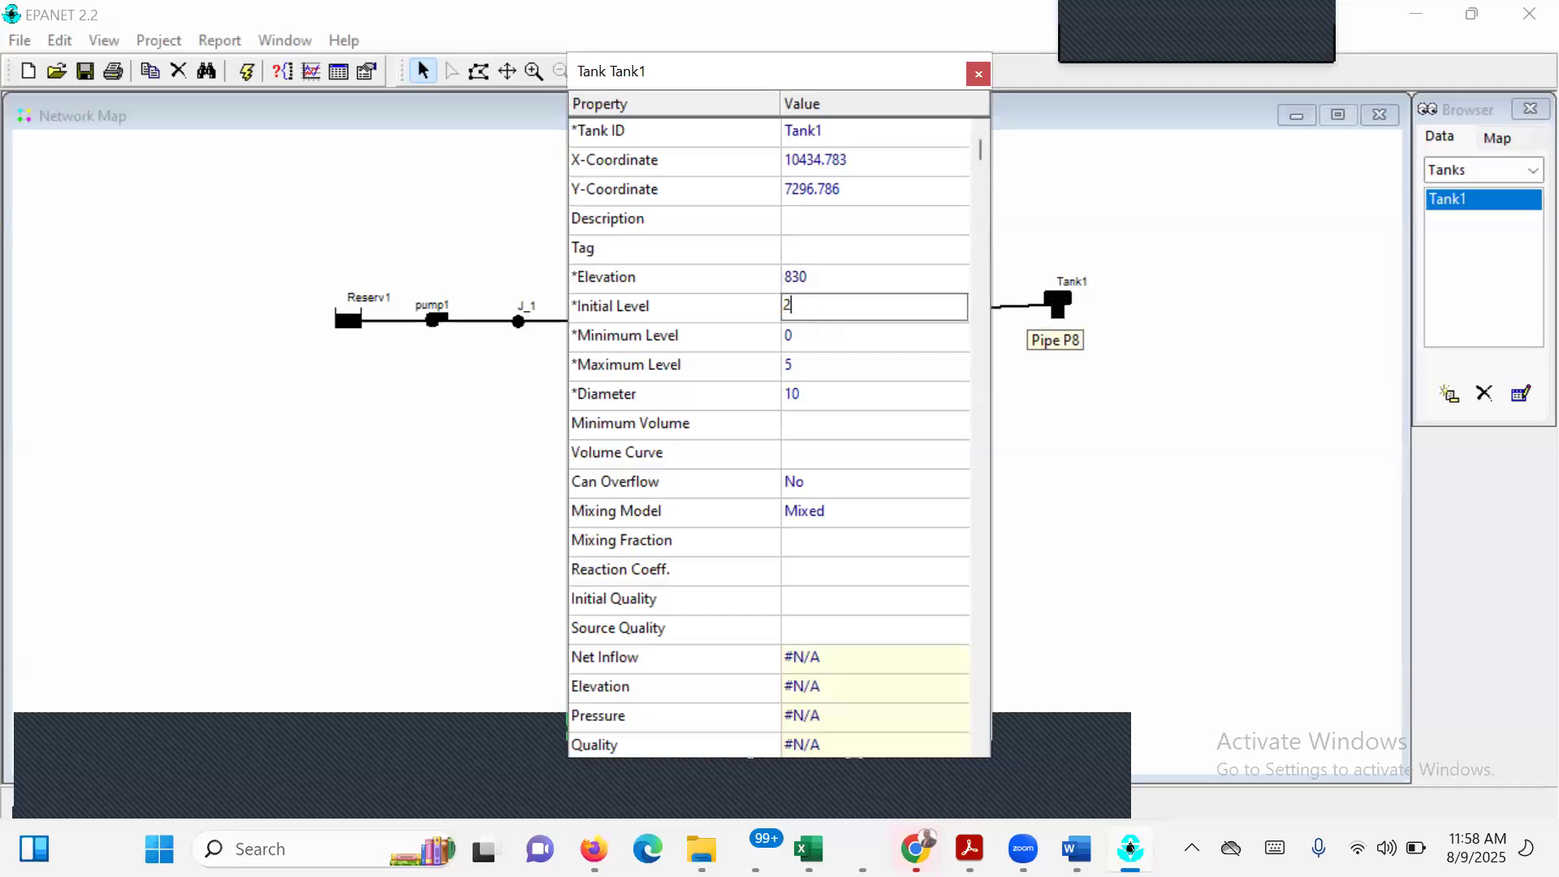
click(808, 365)
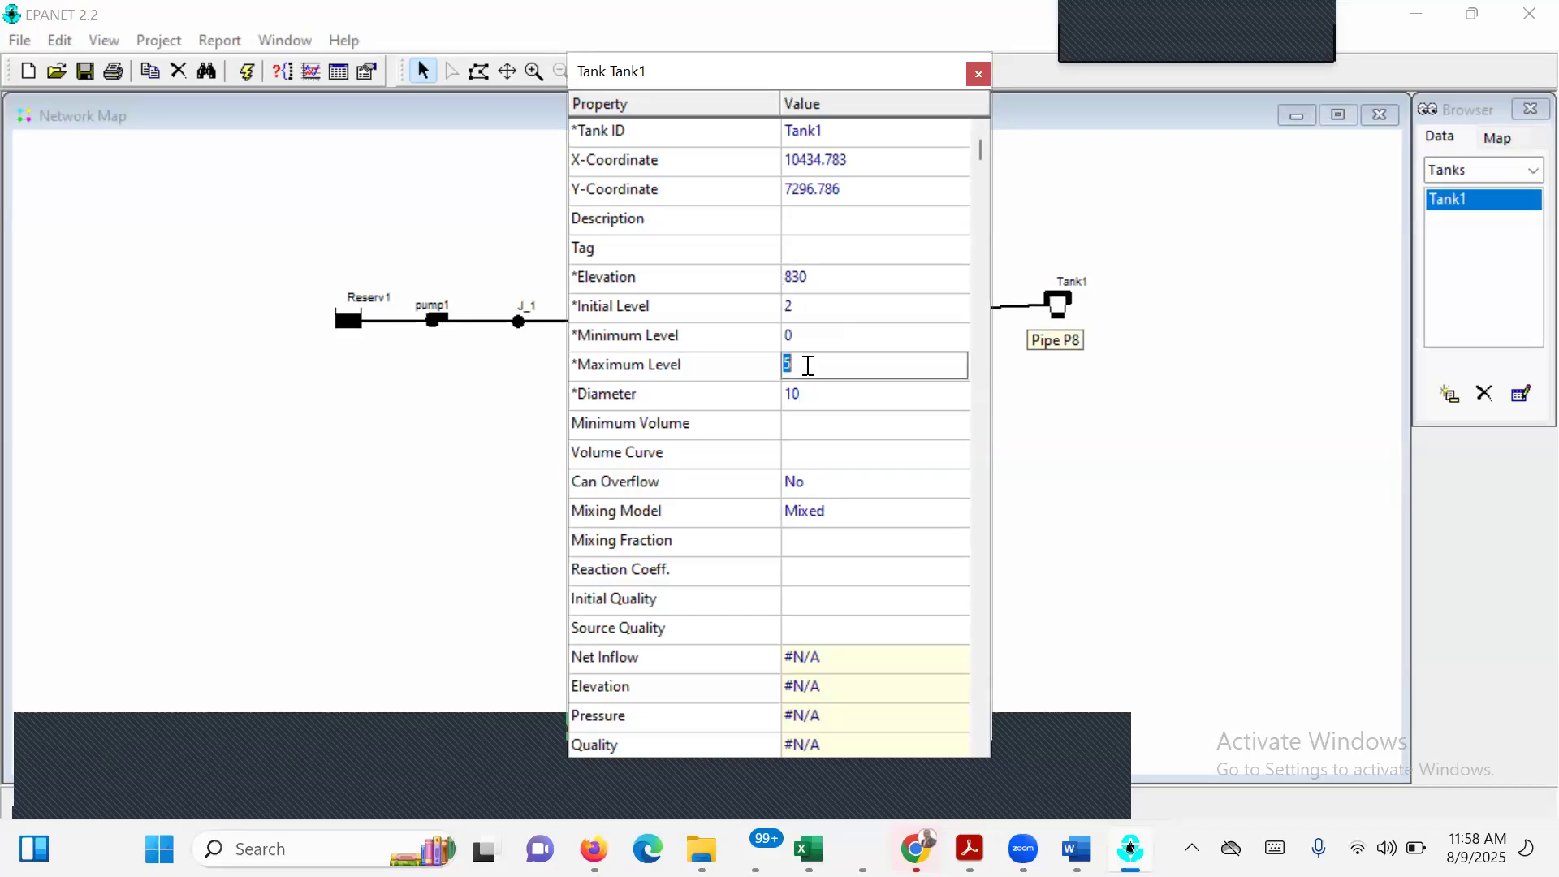
text(8)
click(793, 335)
text(1)
key(Return)
Set Tank1's diameter to 20 and close its properties.
click(876, 394)
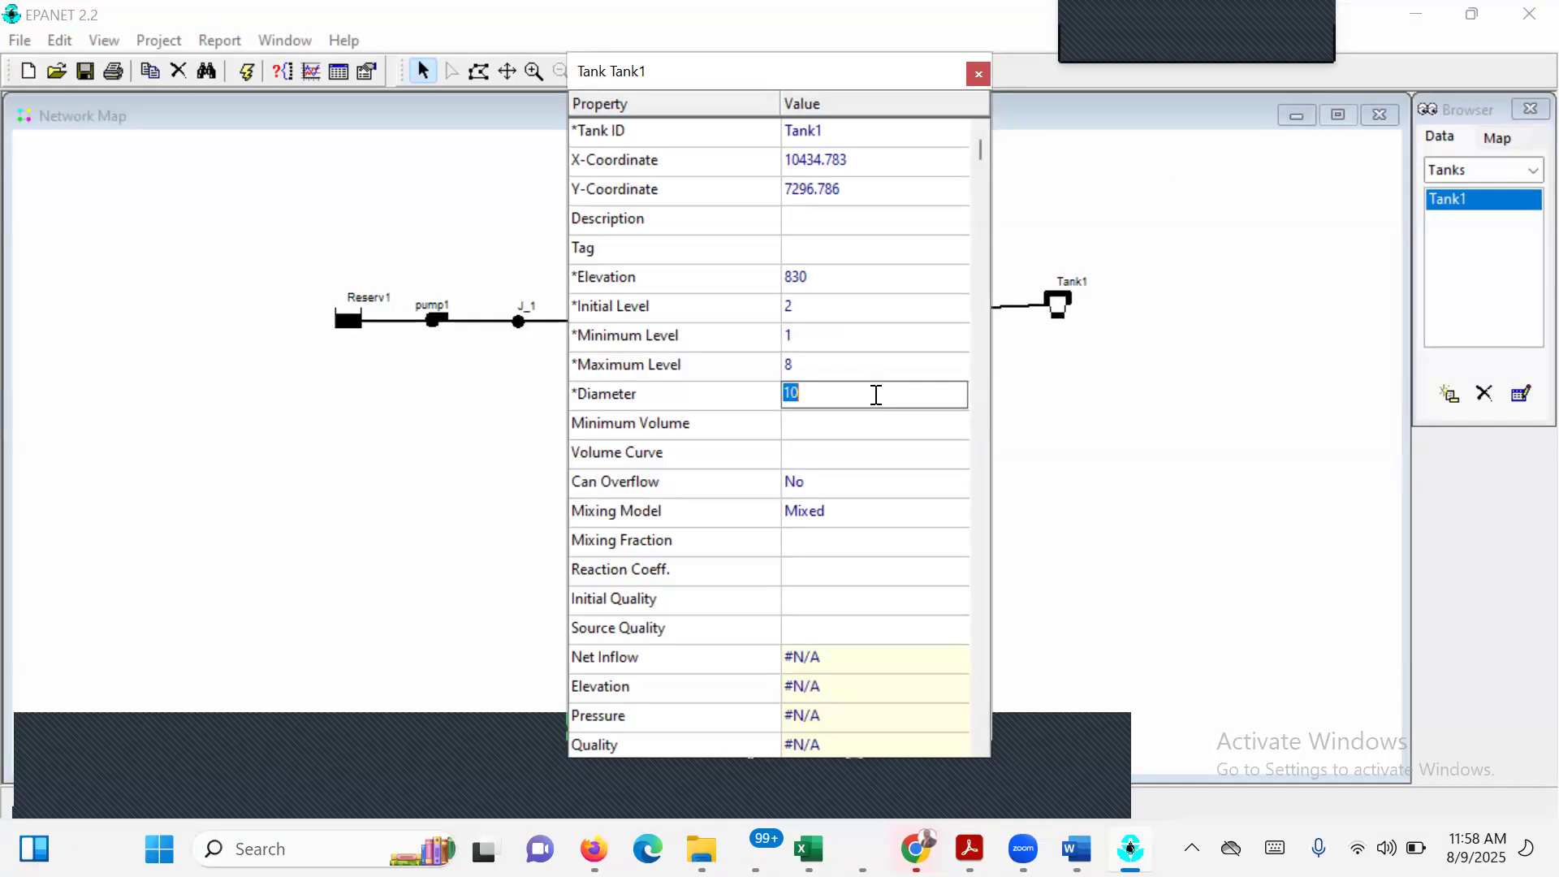
text(200)
key(BackSpace)
key(Return)
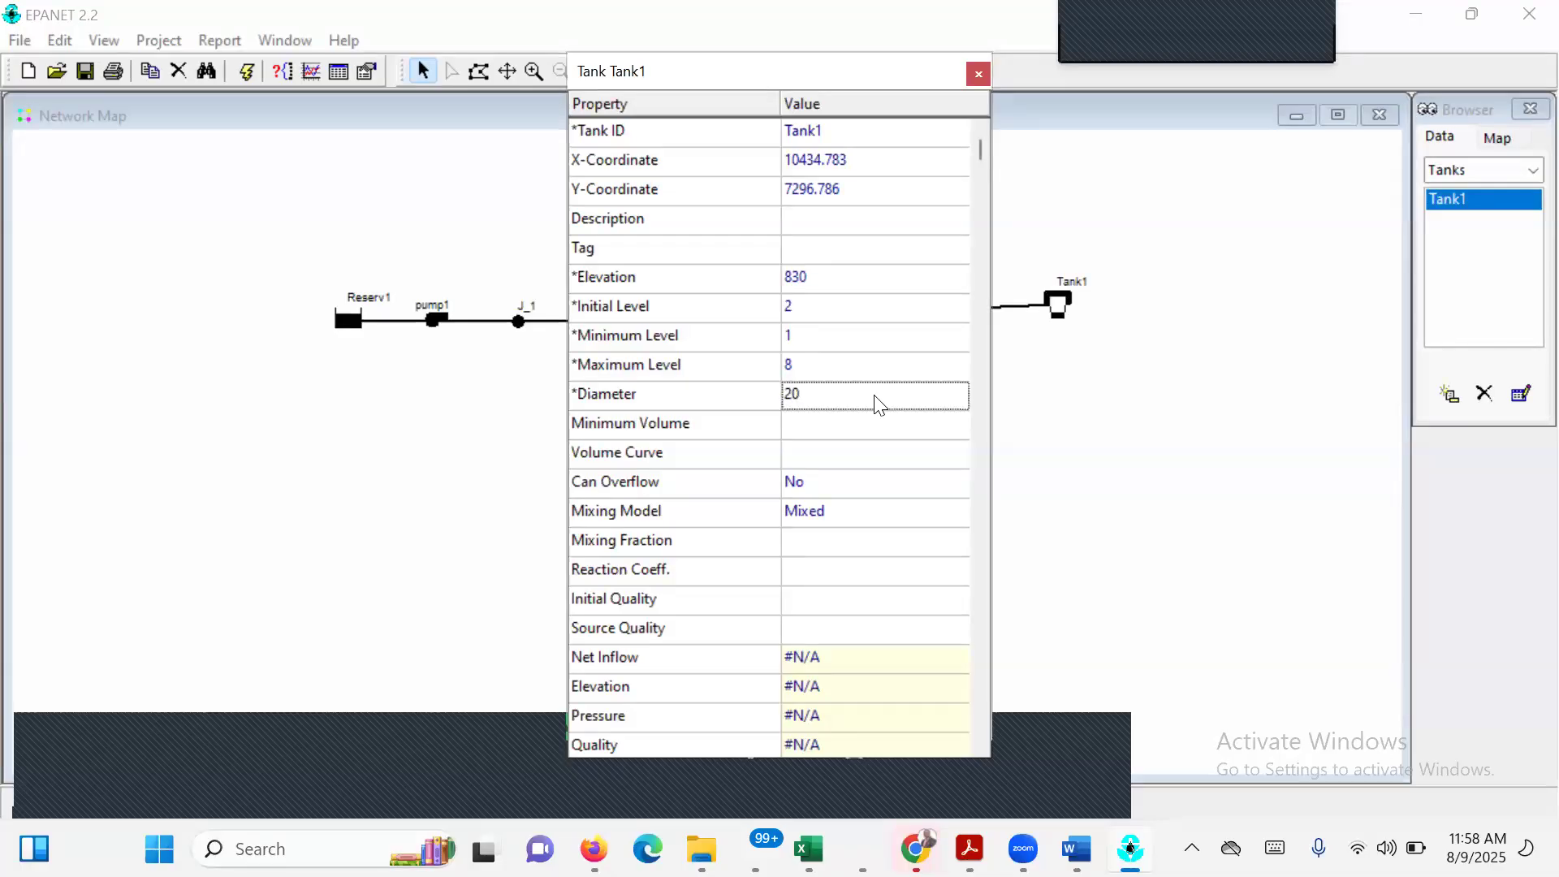
click(979, 75)
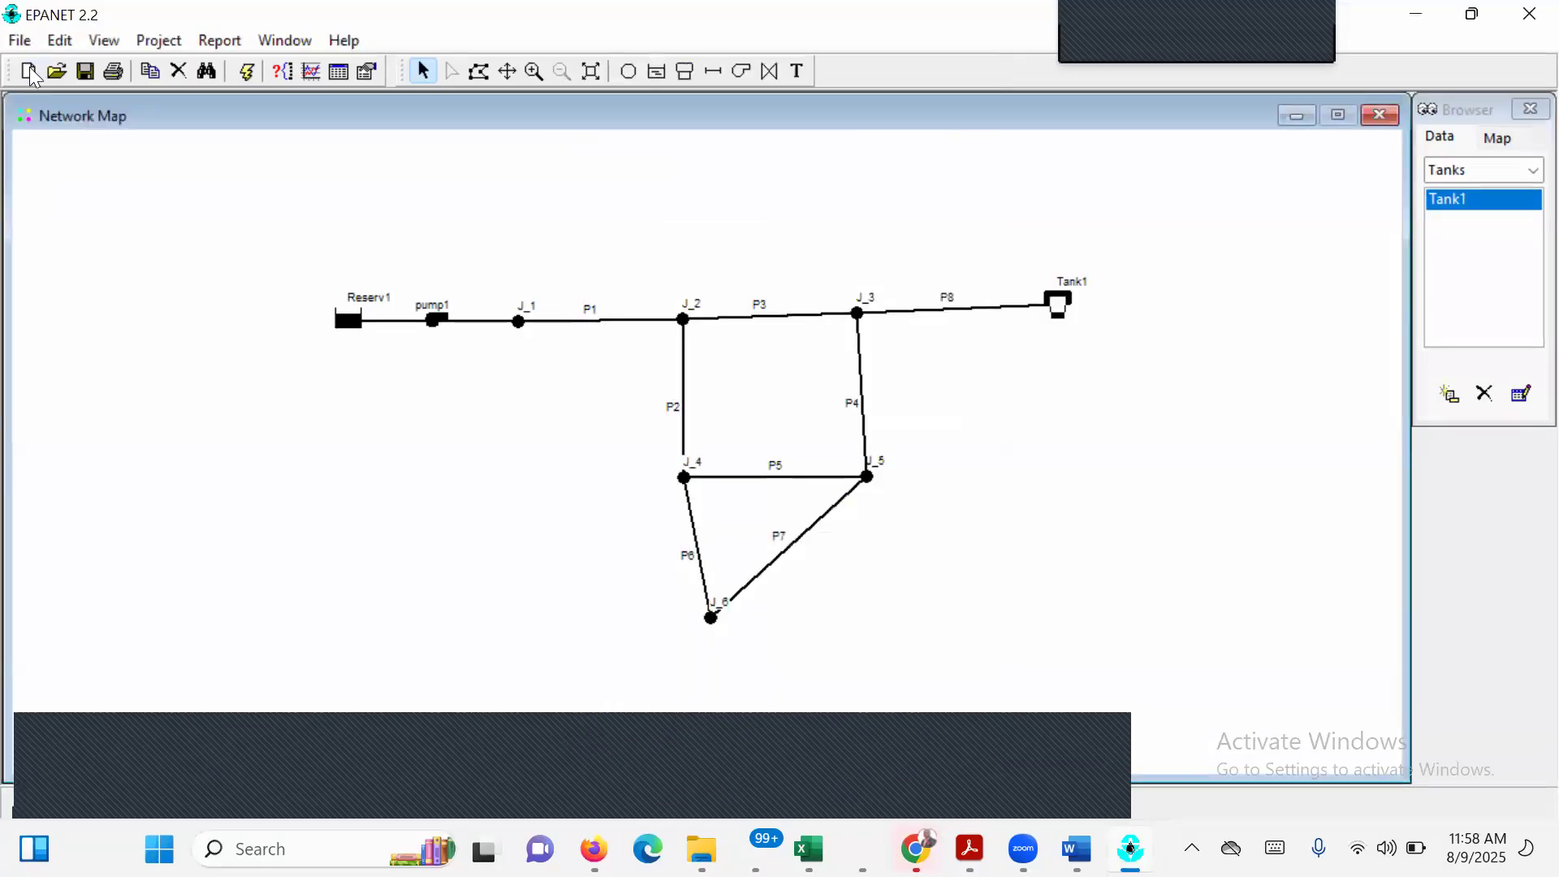
Start a new project, choosing to save the current one in the EPANET2 software folder under Documents, Training 2020, INFRASTRUCTURELAB, InfraLAB_module 1.
click(29, 72)
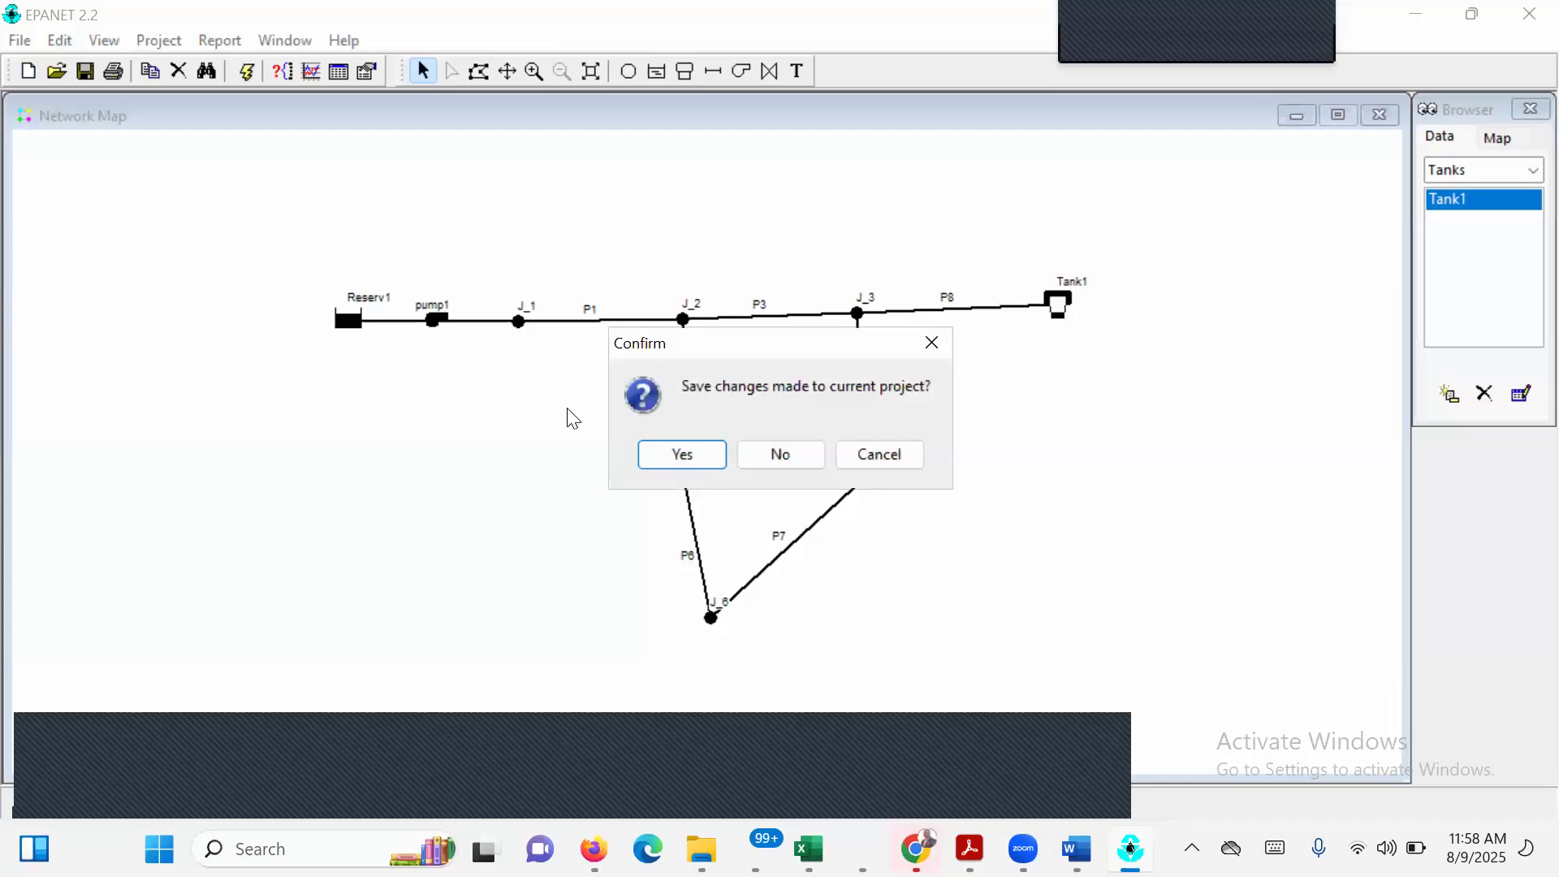
click(683, 457)
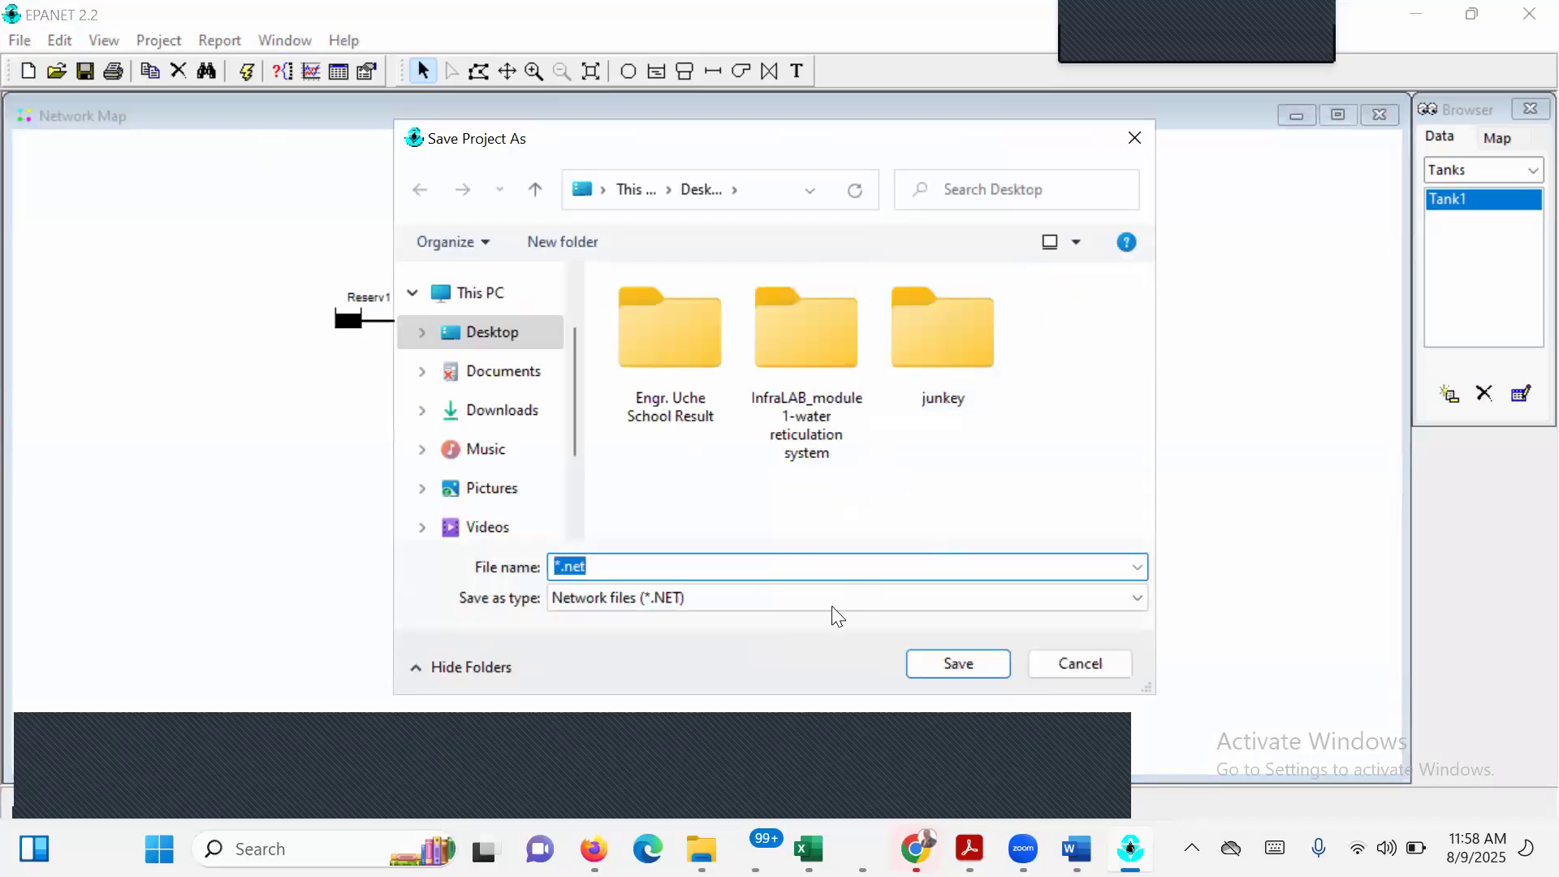
click(538, 381)
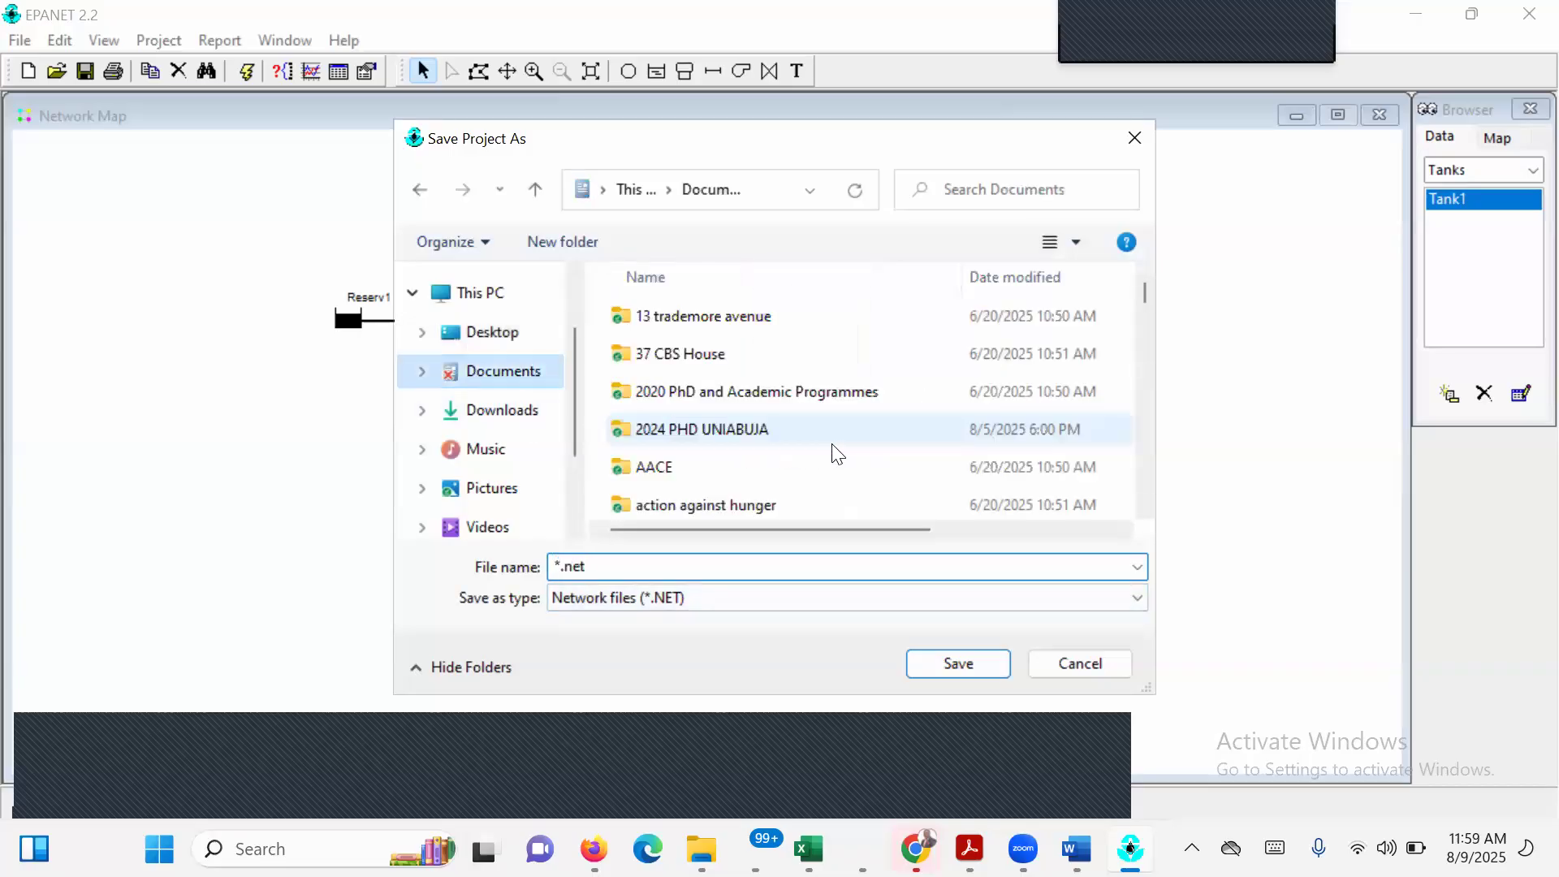
click(751, 432)
key(t)
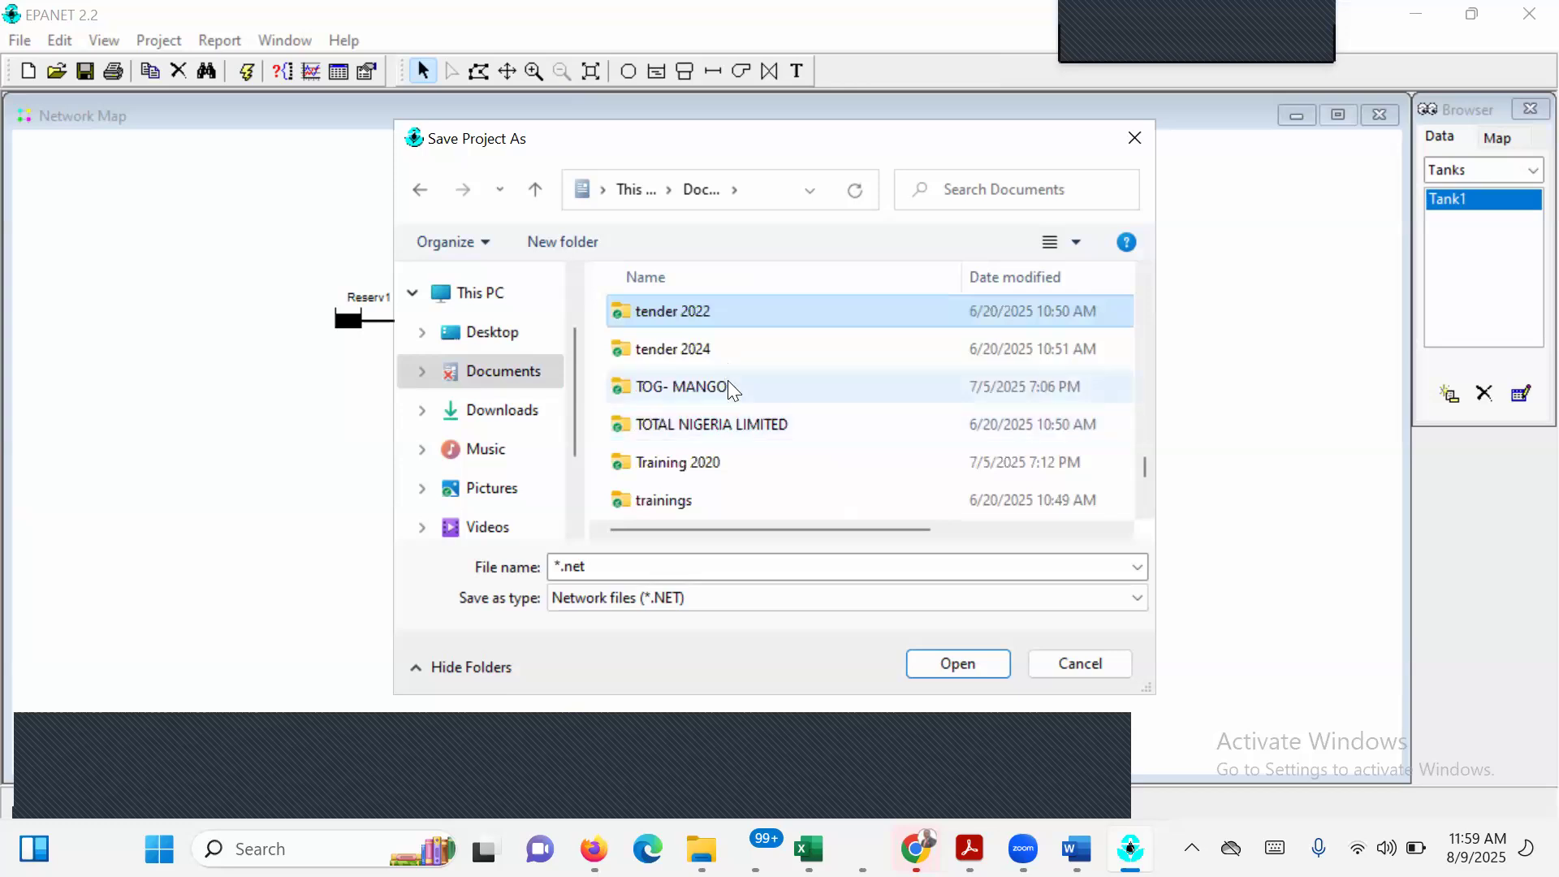
click(726, 461)
double_click(726, 461)
click(939, 351)
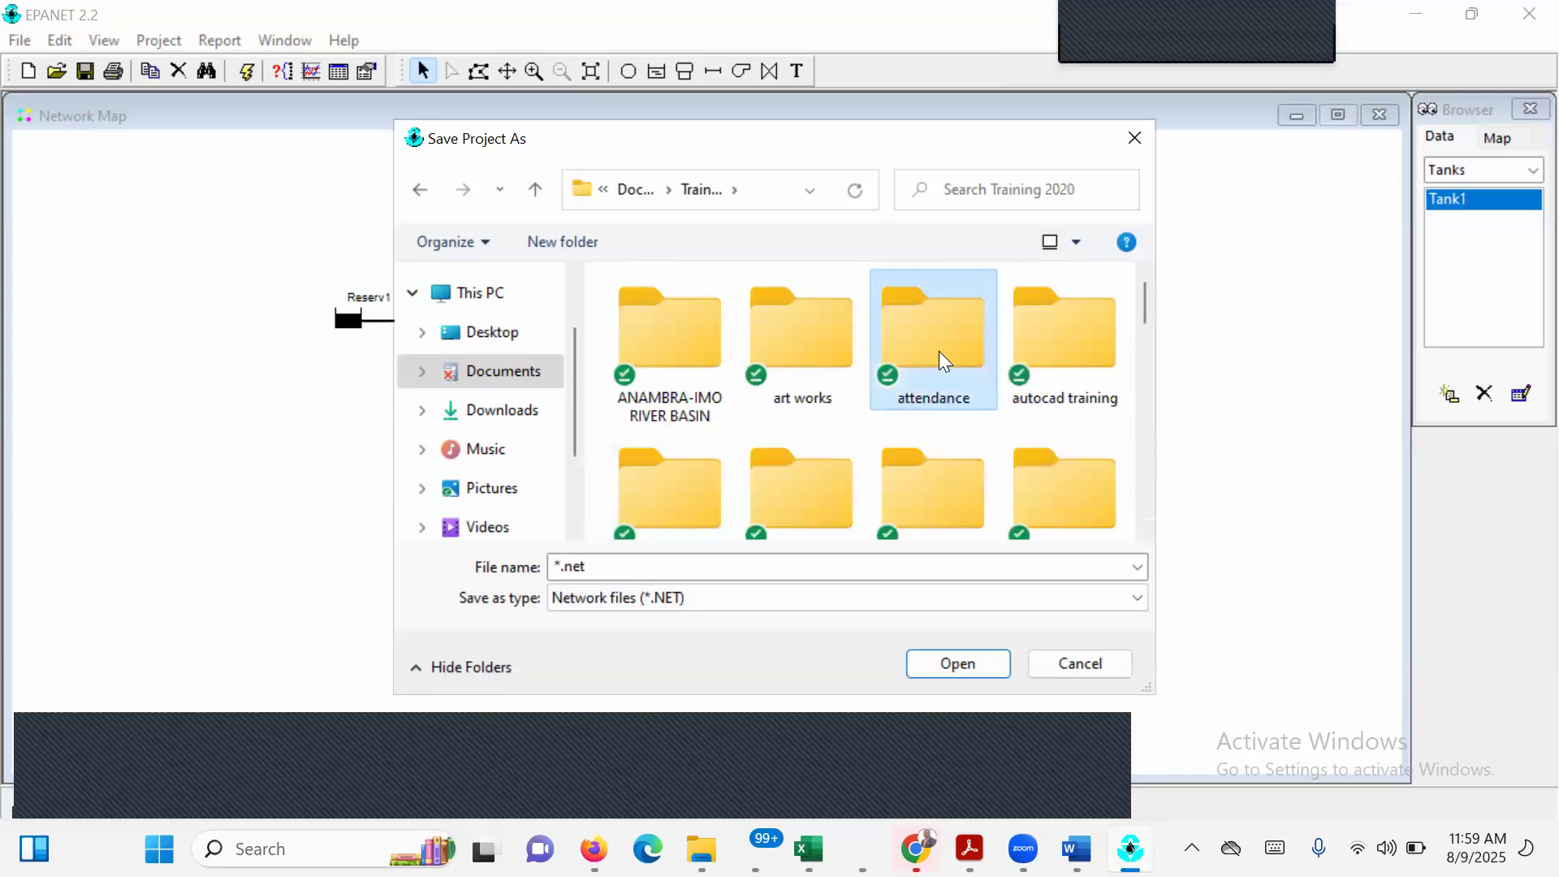
key(i)
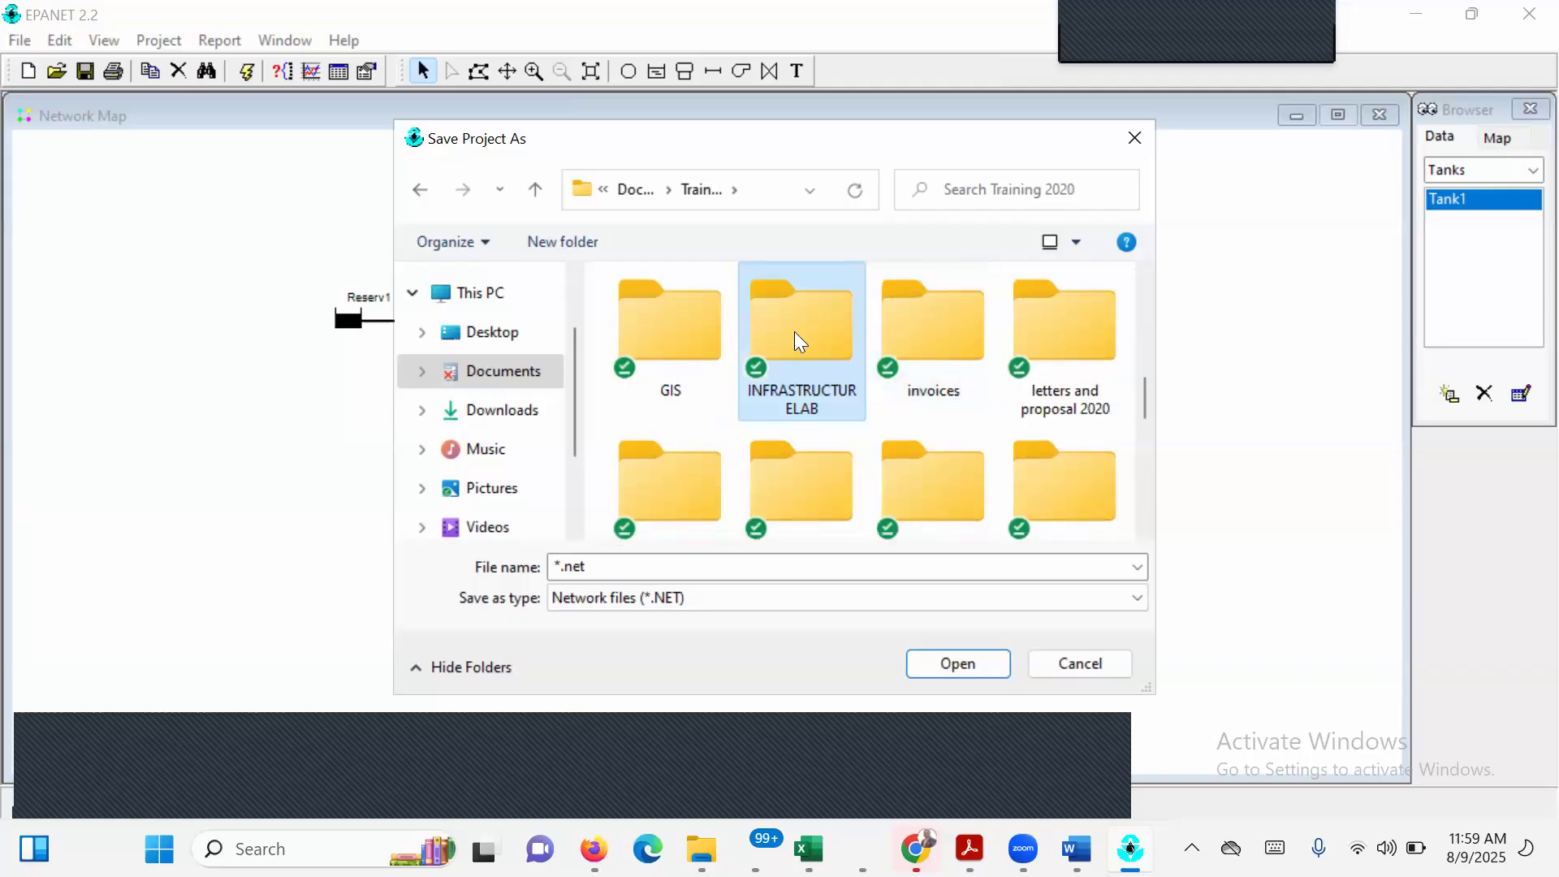
double_click(795, 333)
double_click(786, 350)
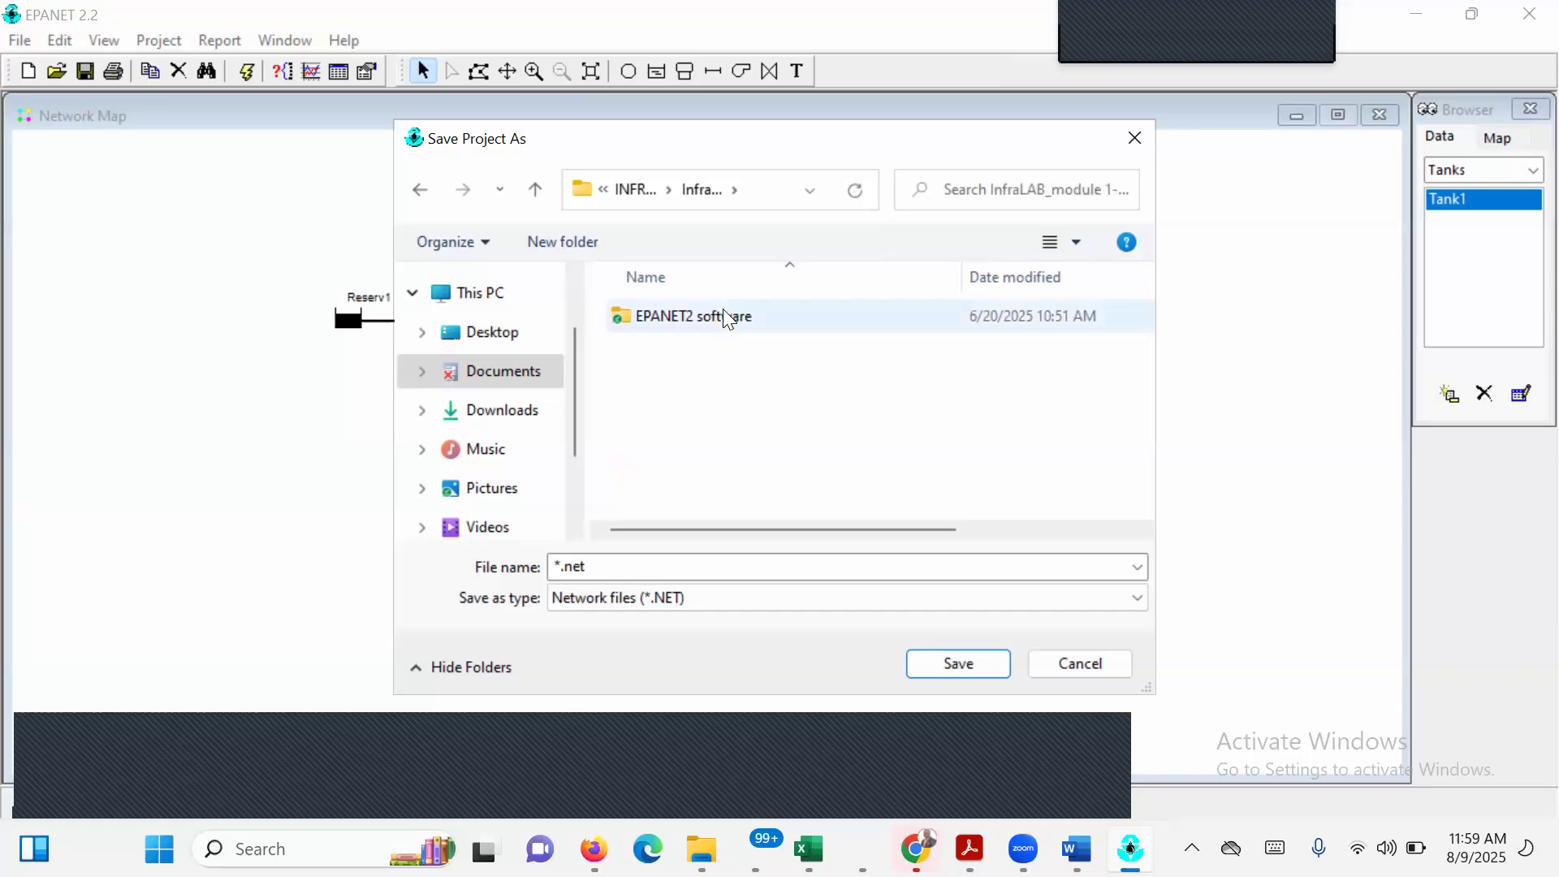
double_click(724, 313)
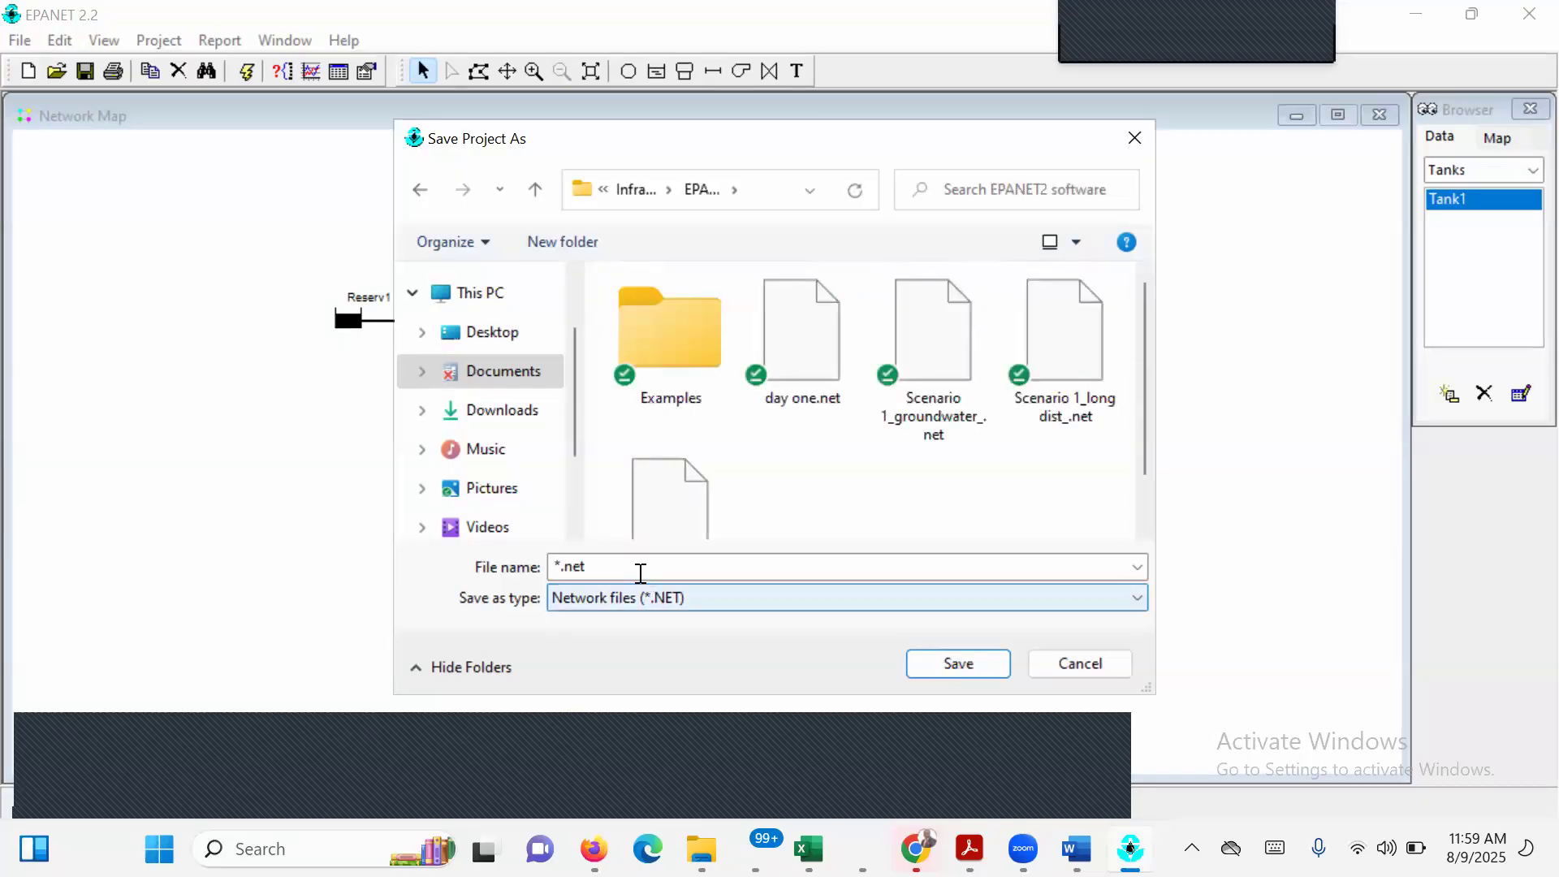
Name the network file "exercise 1" and save it.
text(exer)
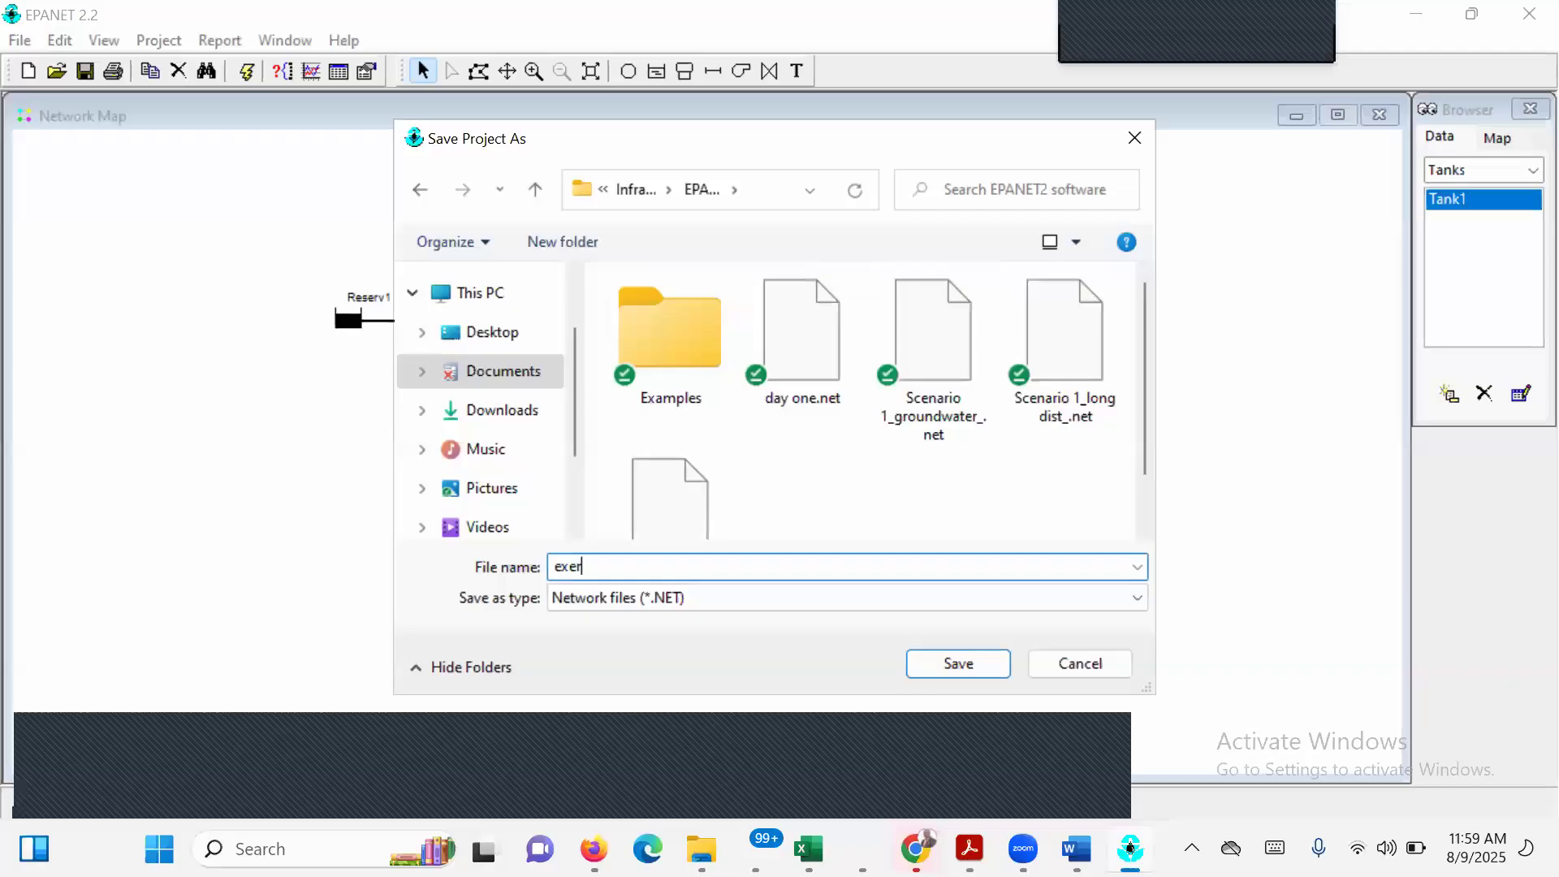
text(cise 1)
key(Return)
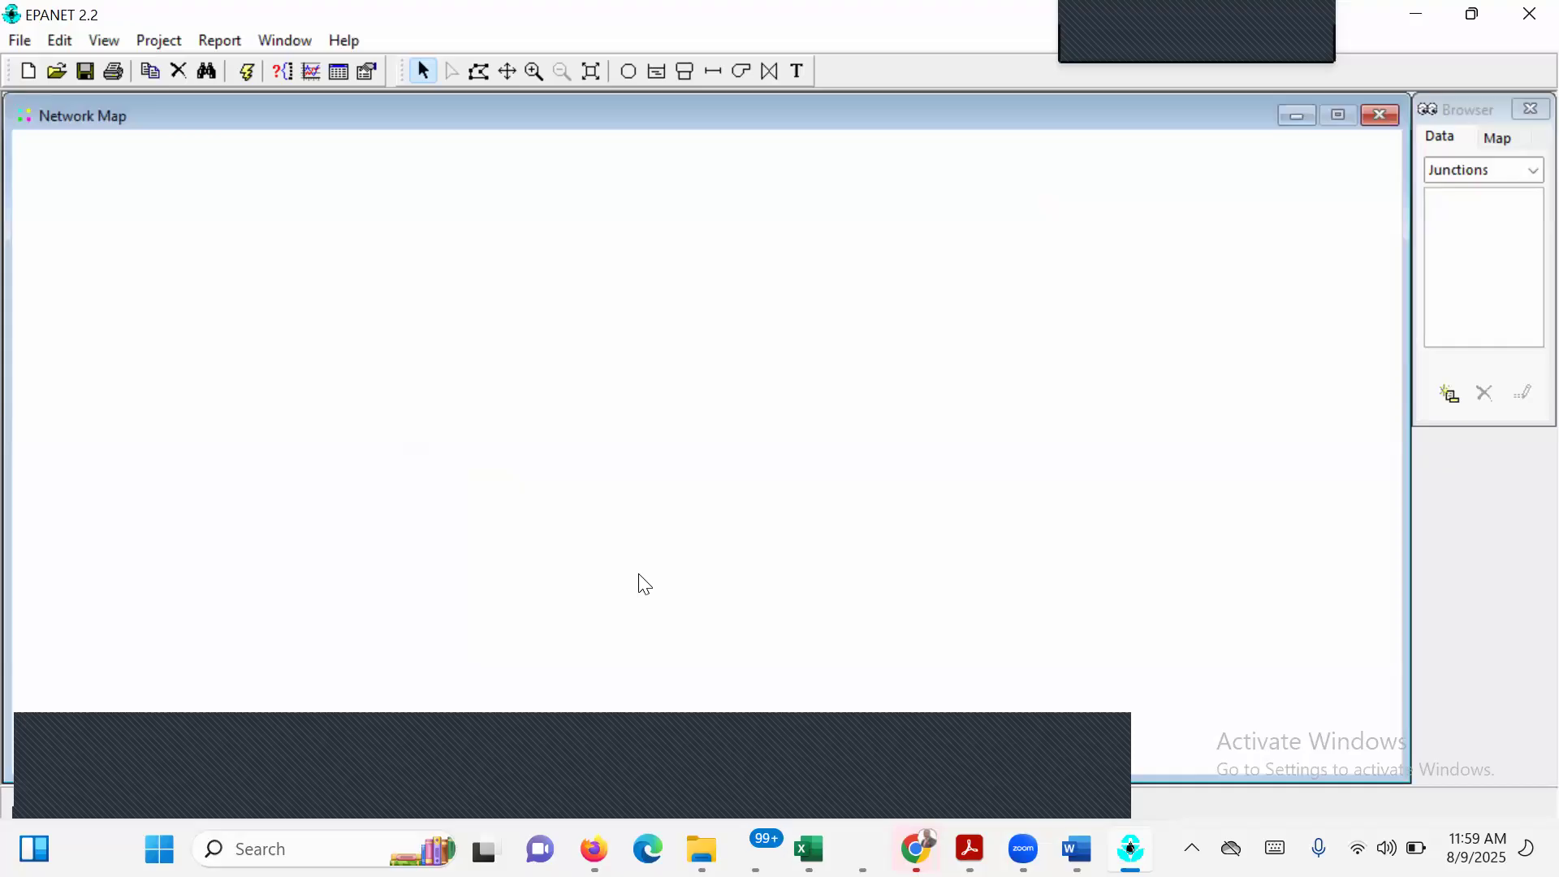
click(511, 71)
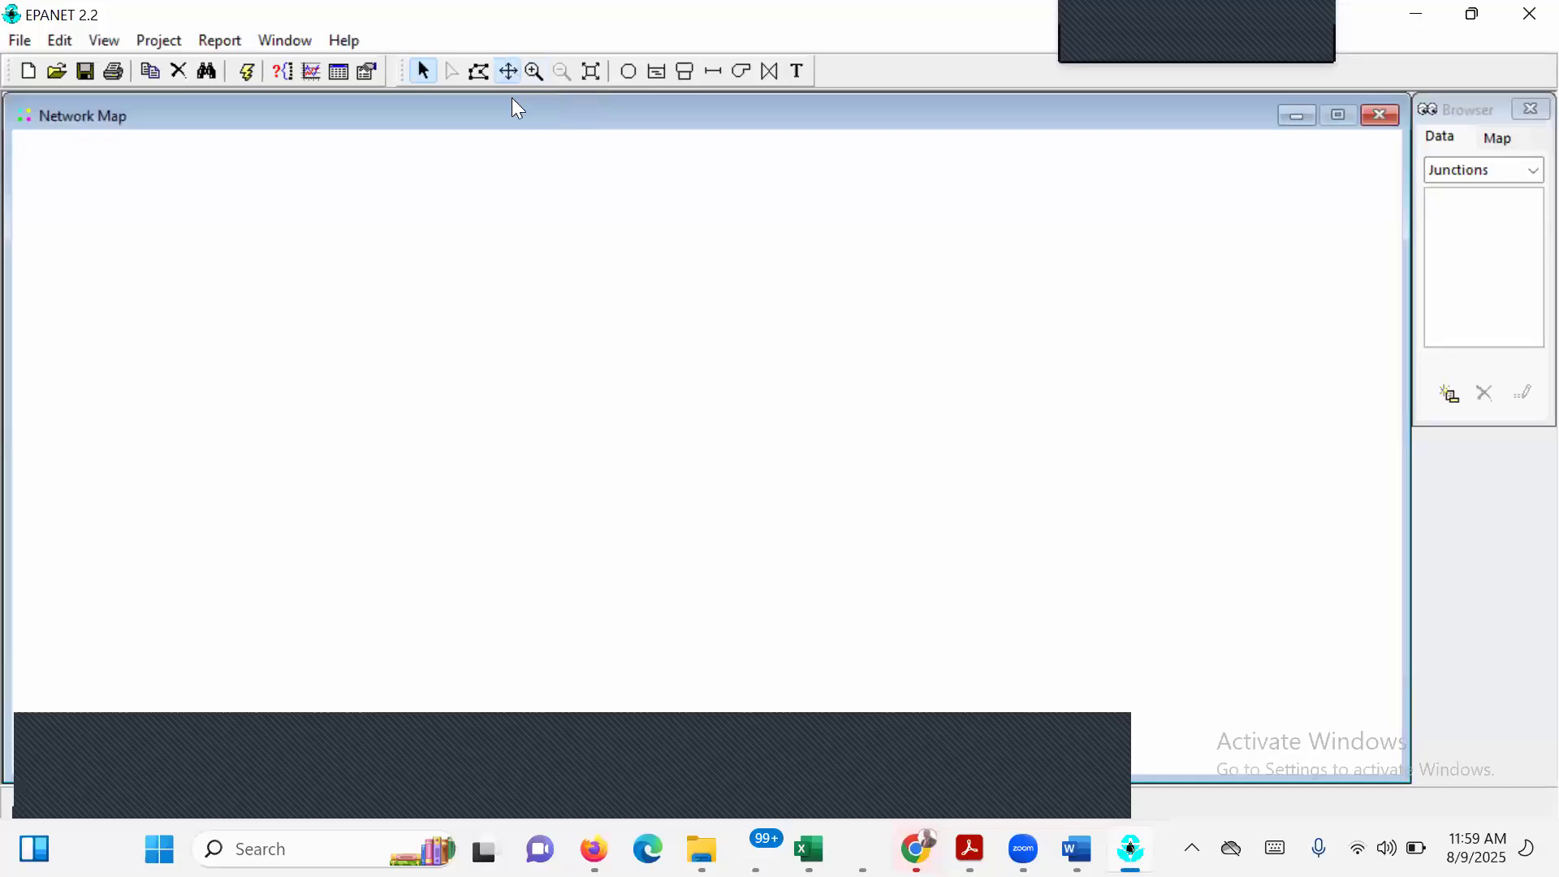
right_click(619, 330)
click(647, 202)
click(536, 72)
drag(690, 263, 725, 448)
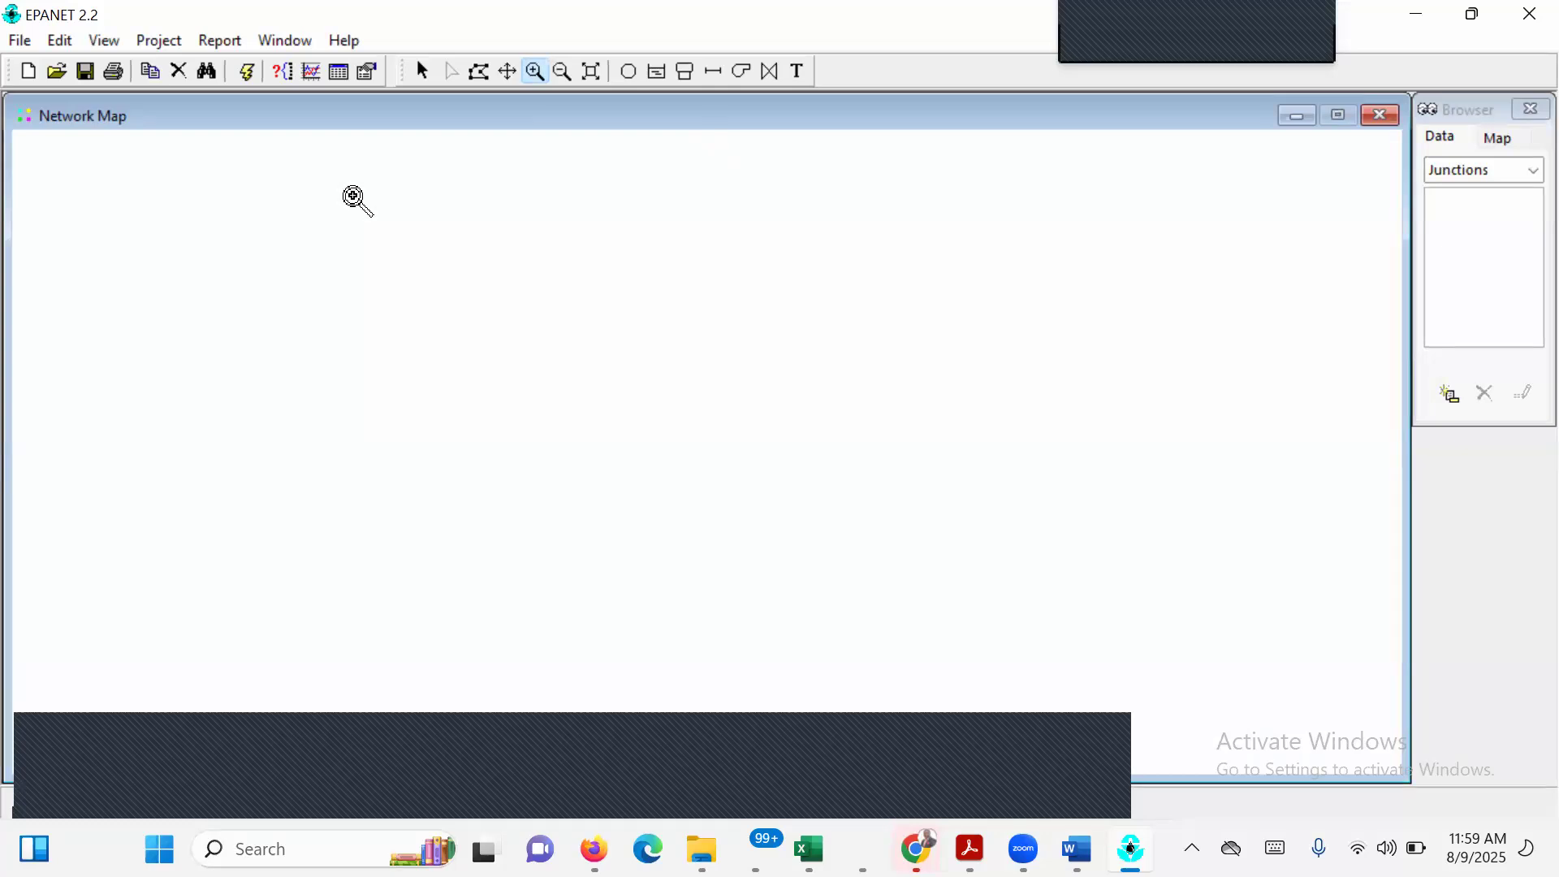
right_click(357, 203)
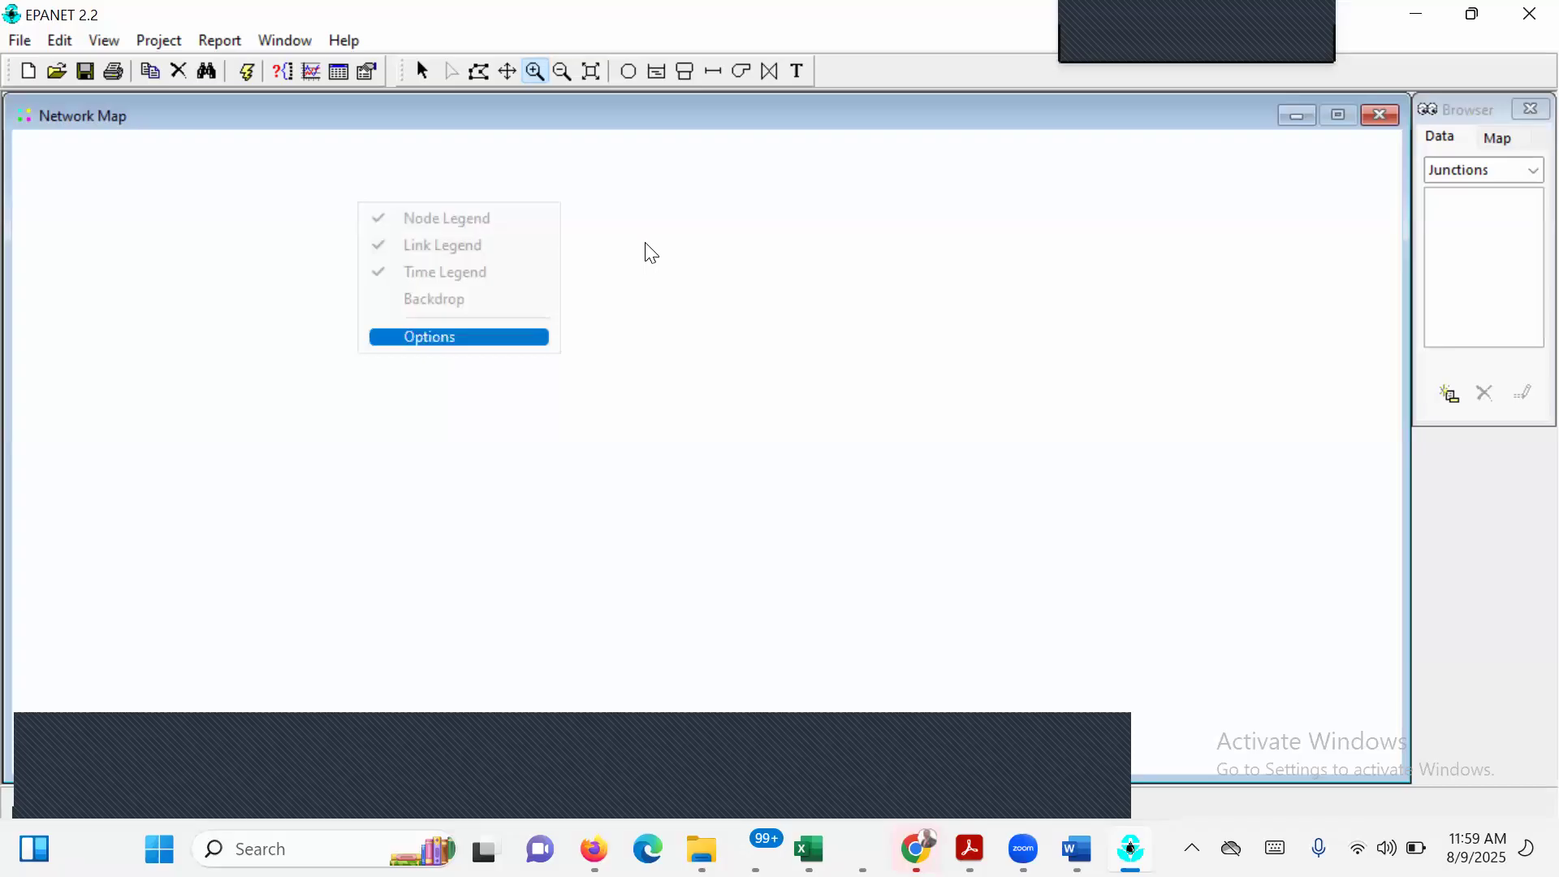
right_click(684, 261)
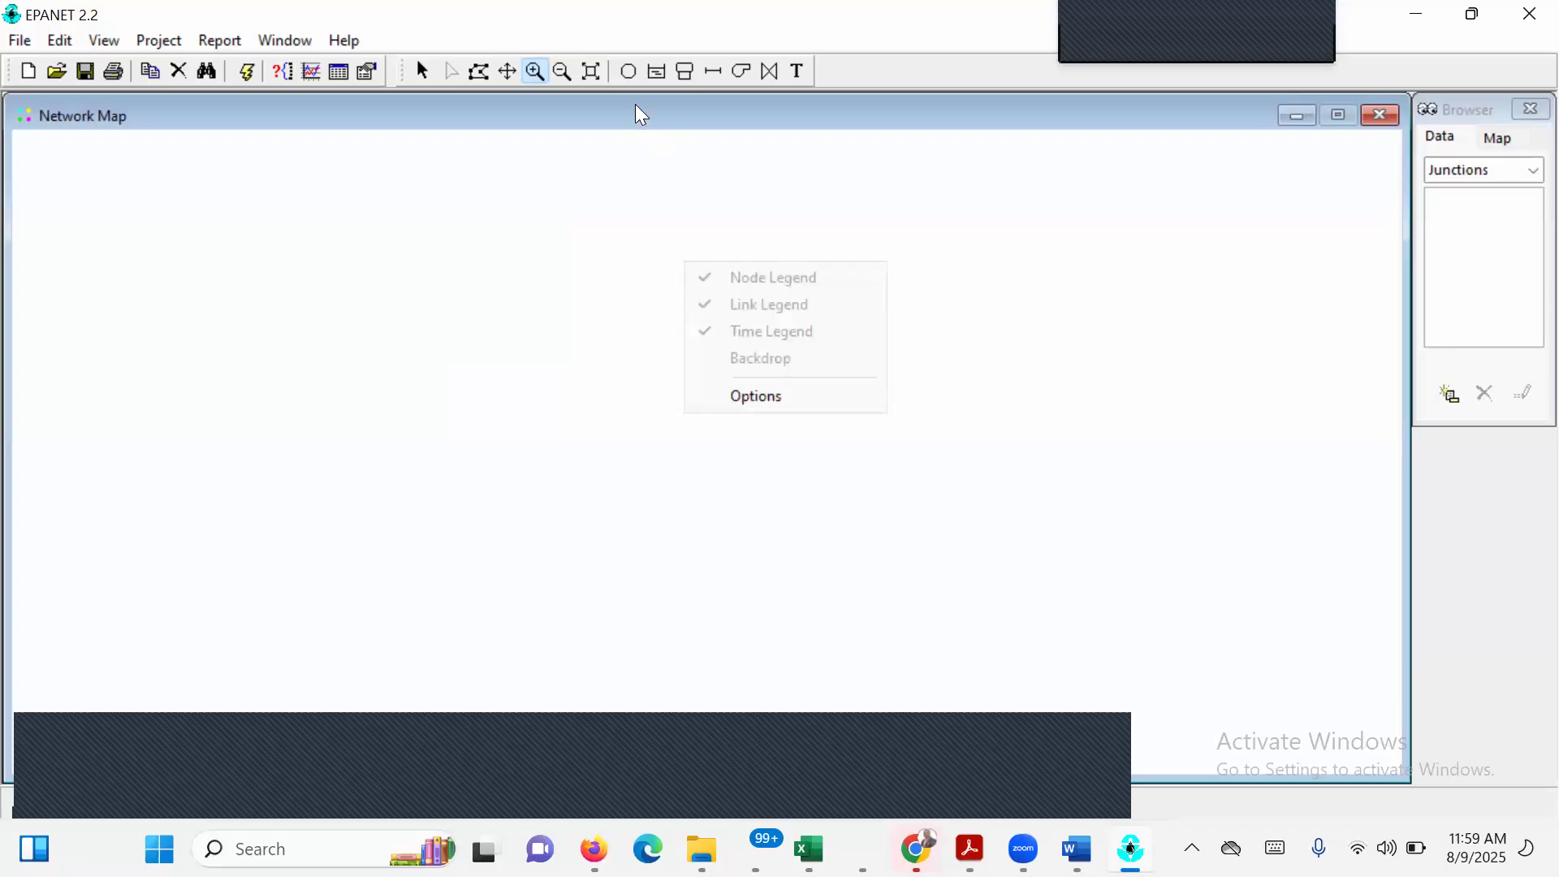
click(563, 70)
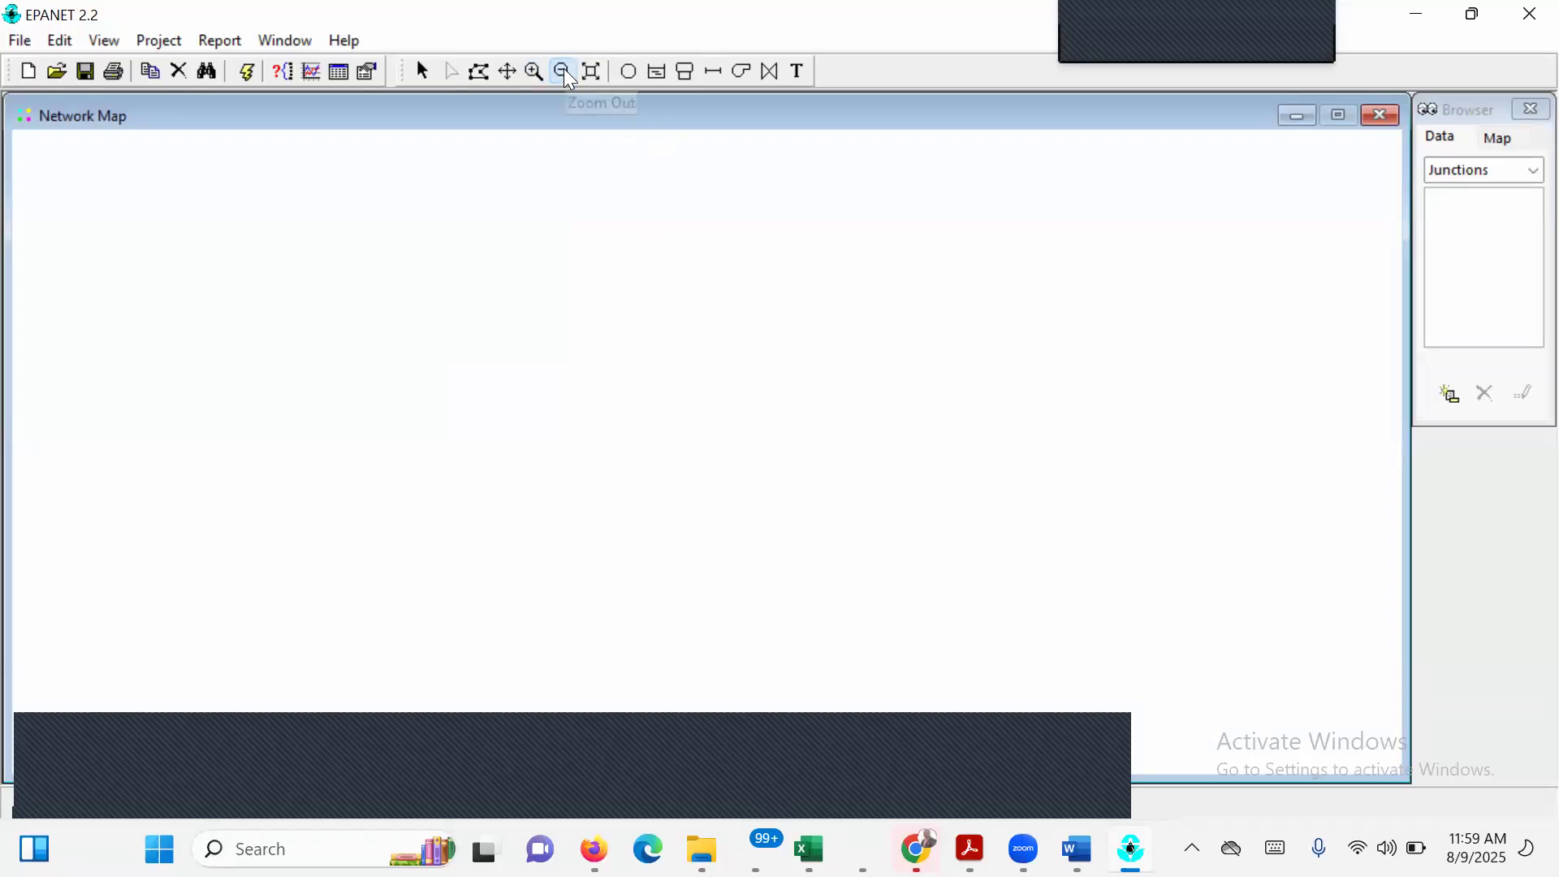
click(598, 72)
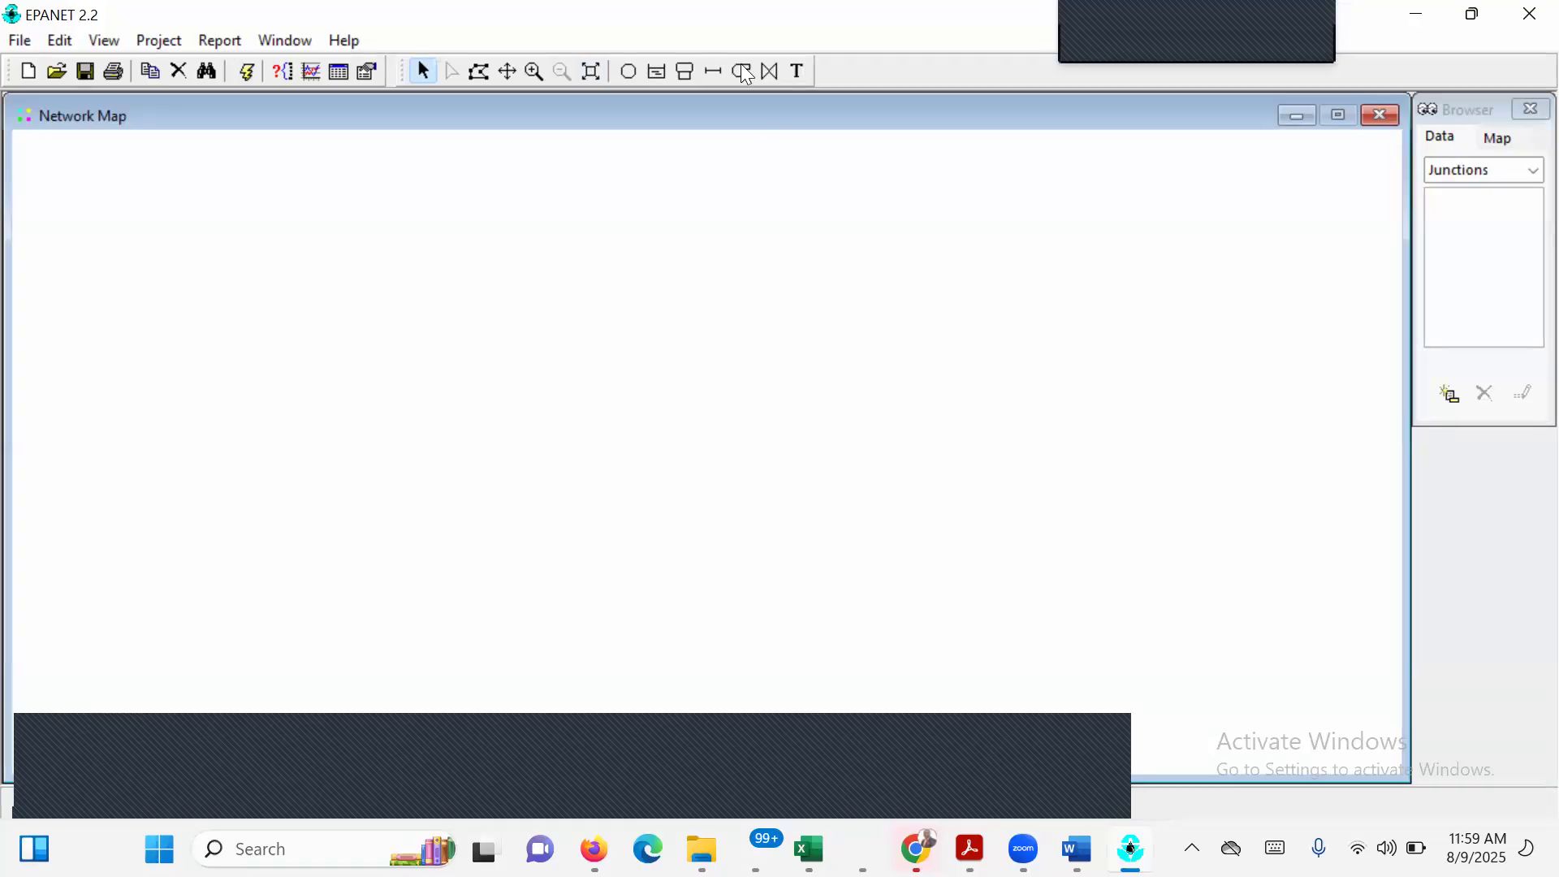
Reopen the recent network exercise 1.net and run its analysis.
click(23, 41)
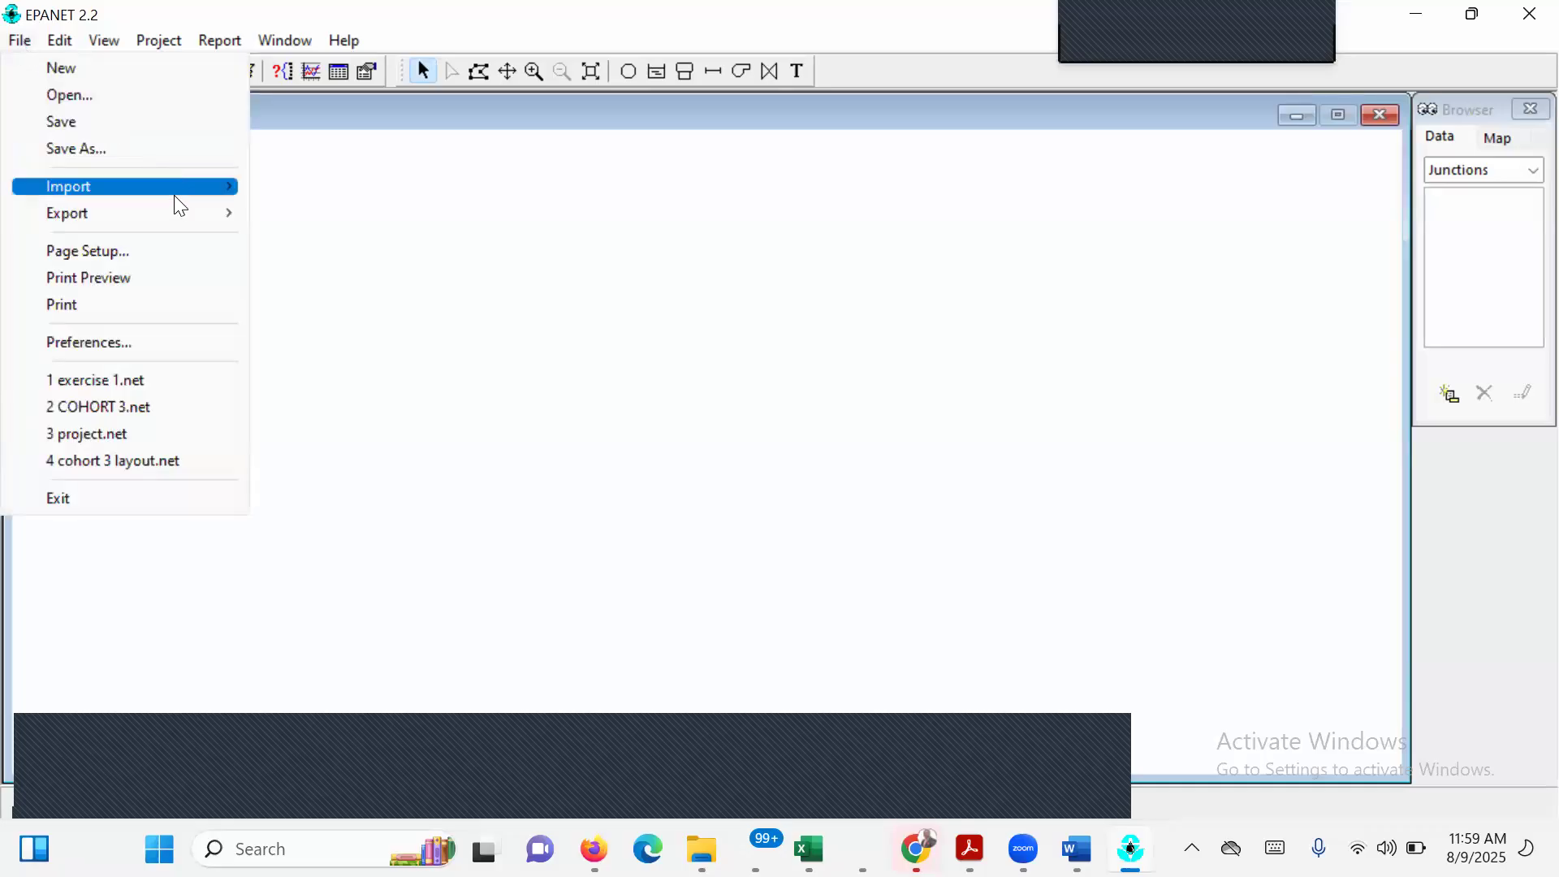
mouse_move(175, 187)
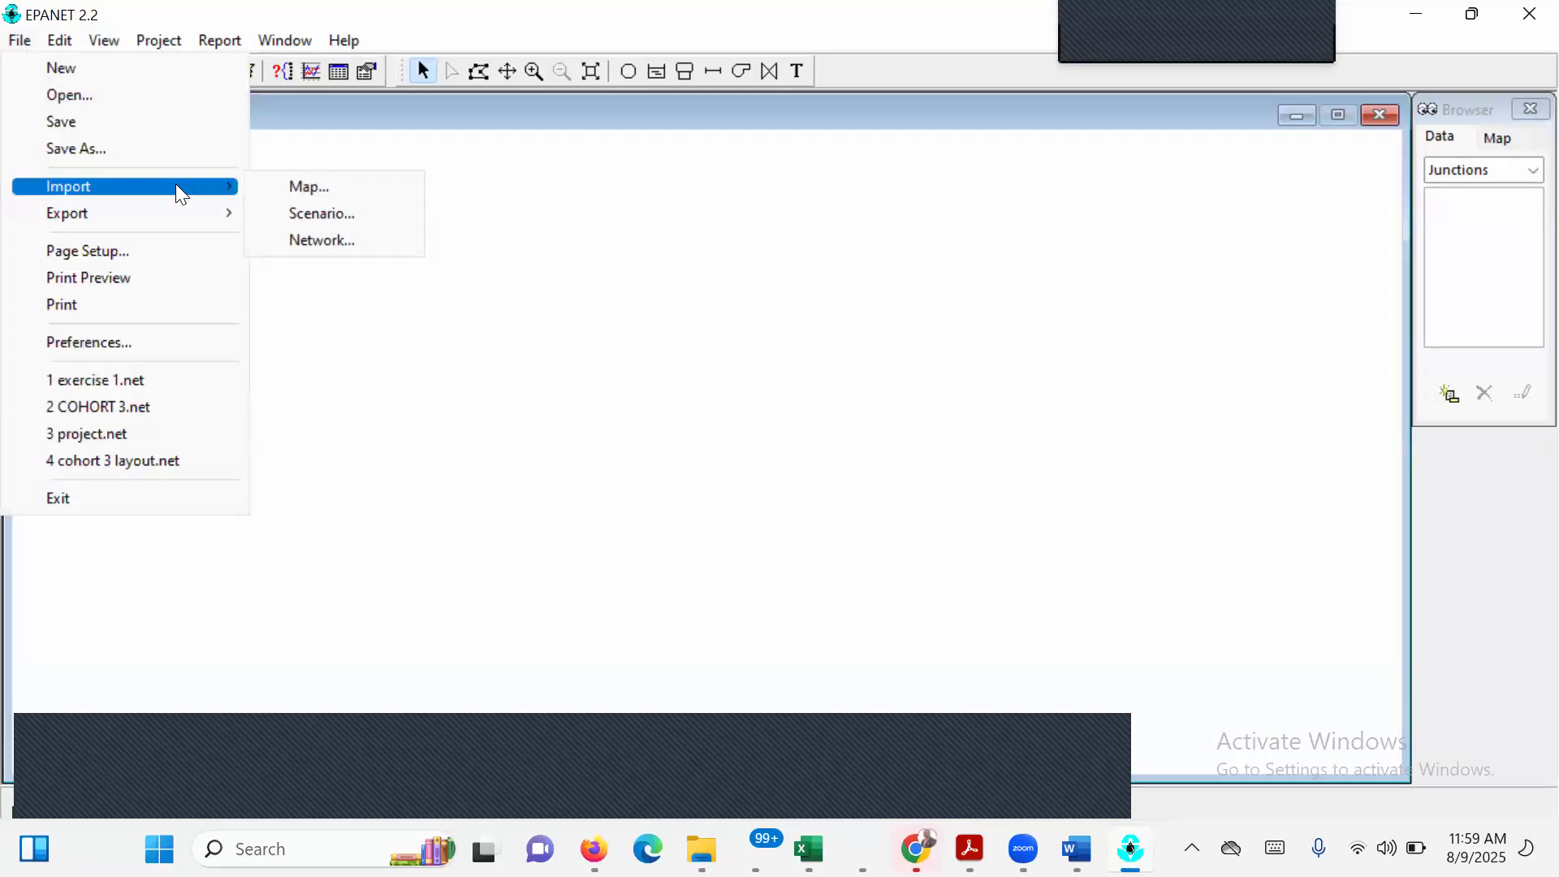
click(182, 393)
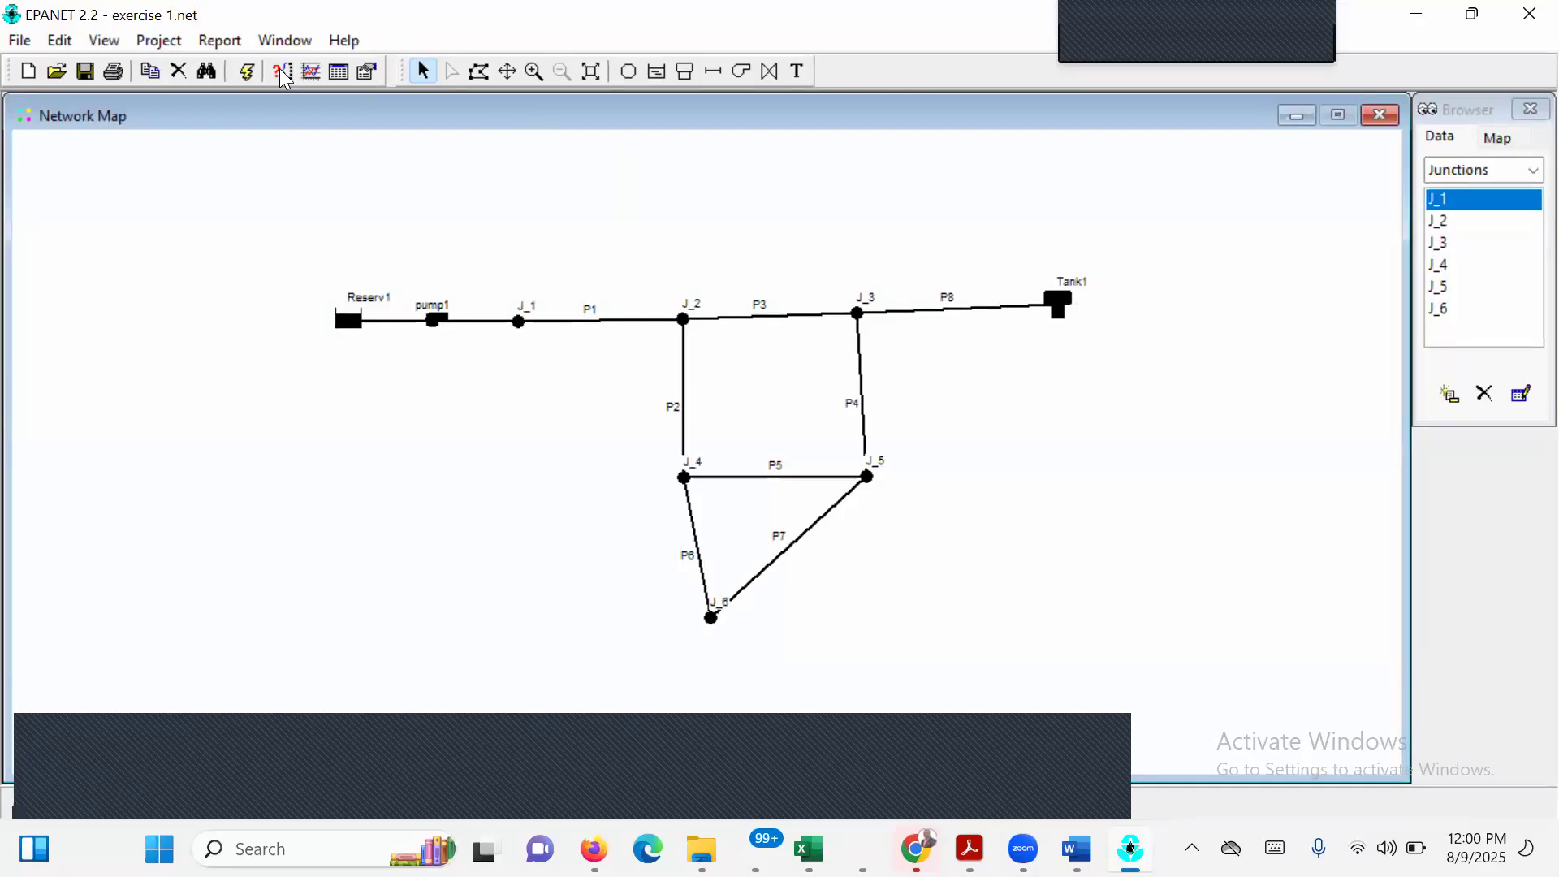
click(249, 73)
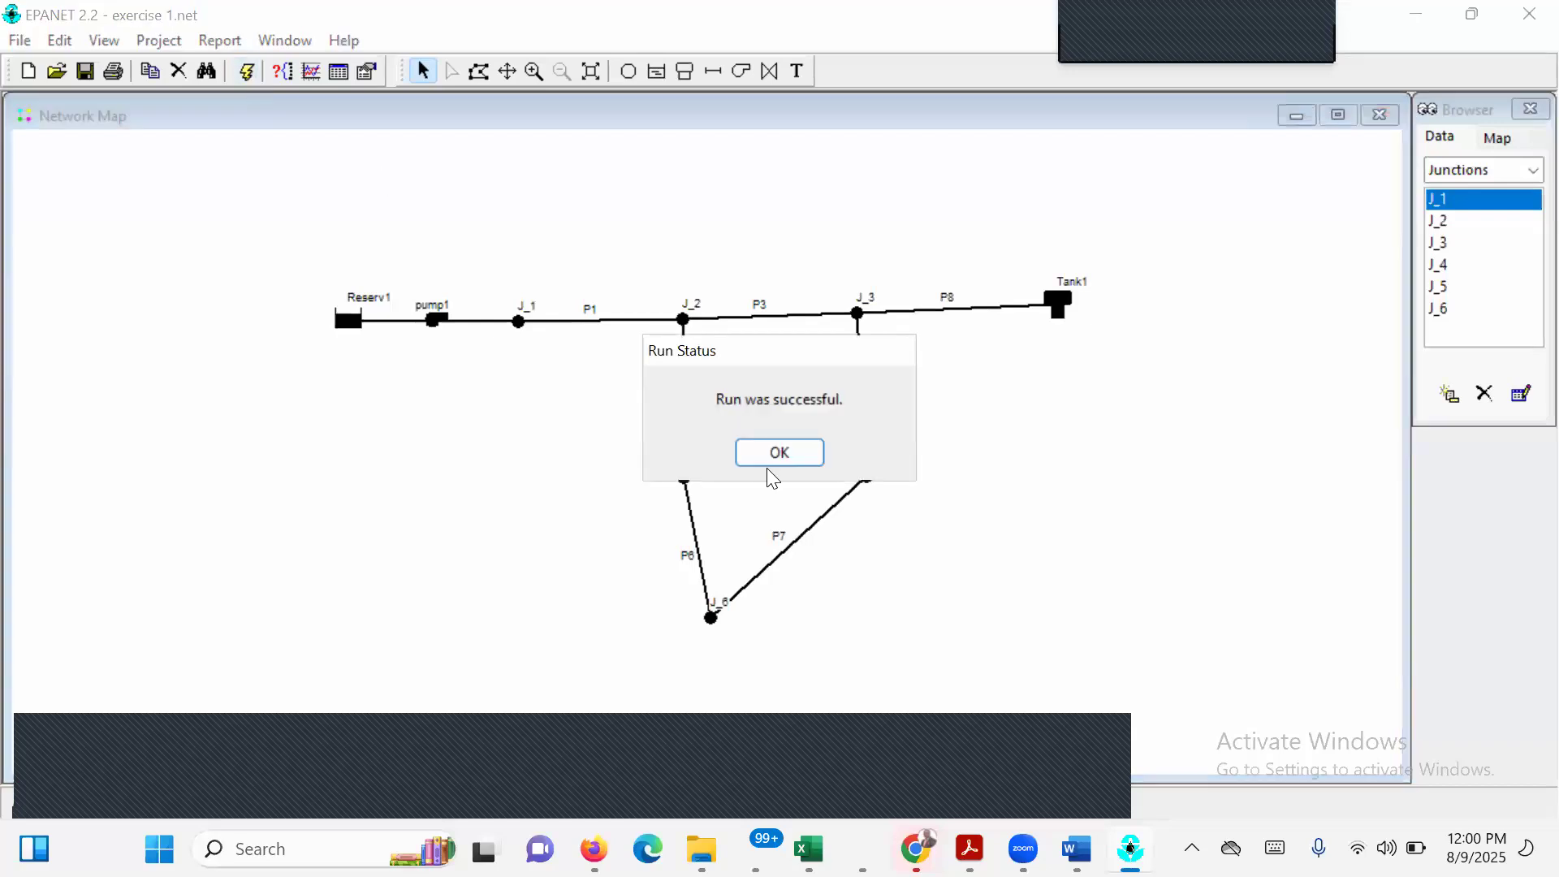
click(806, 452)
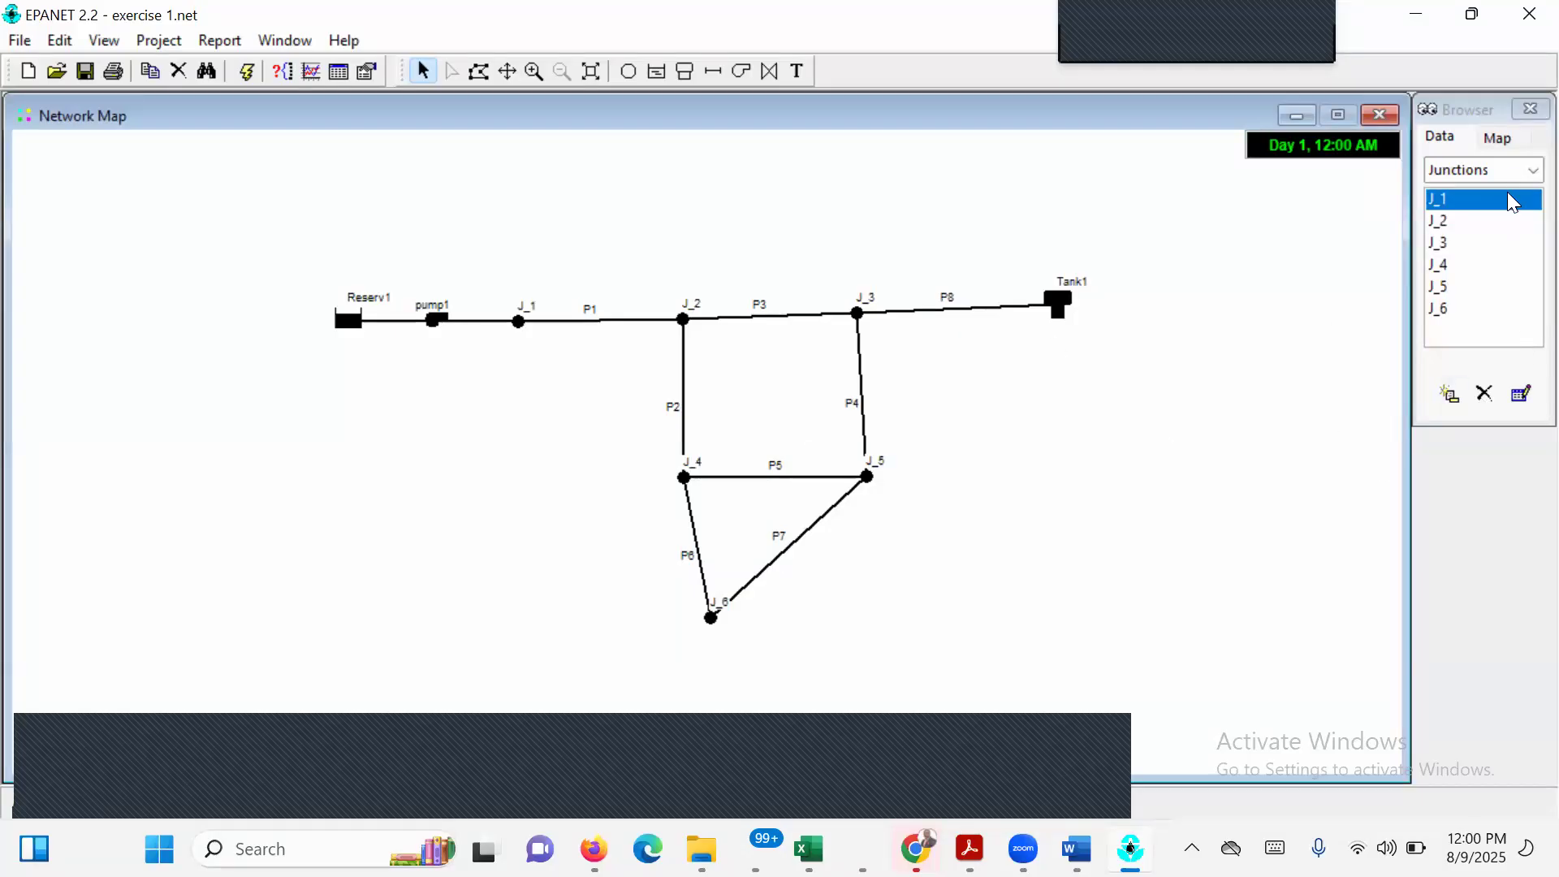
Show Elevation for the nodes and Diameter for the links on the network map.
click(1498, 139)
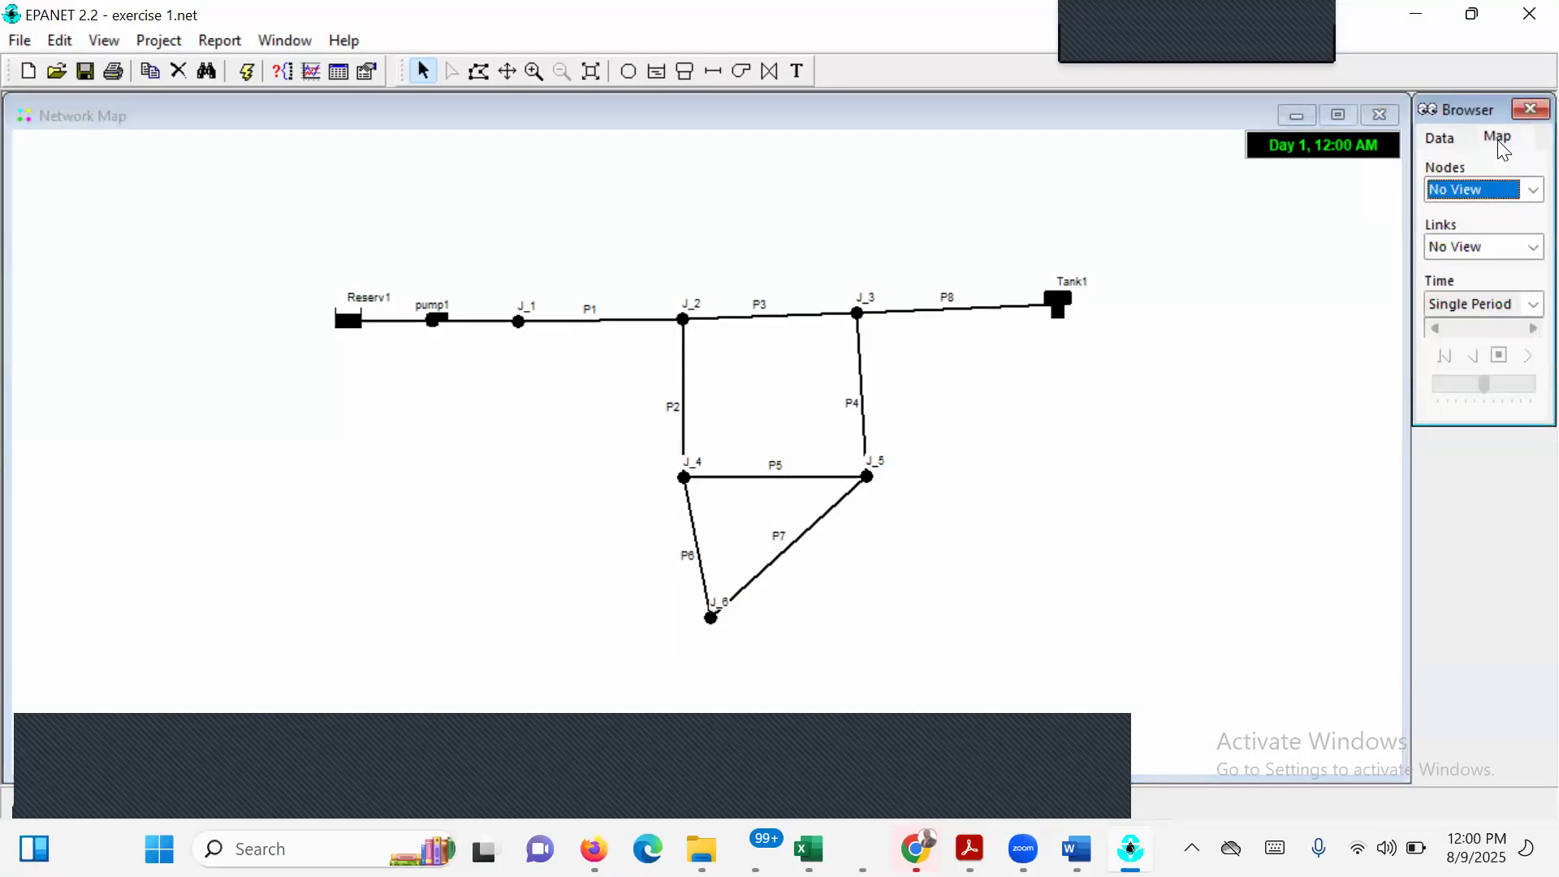
click(1528, 188)
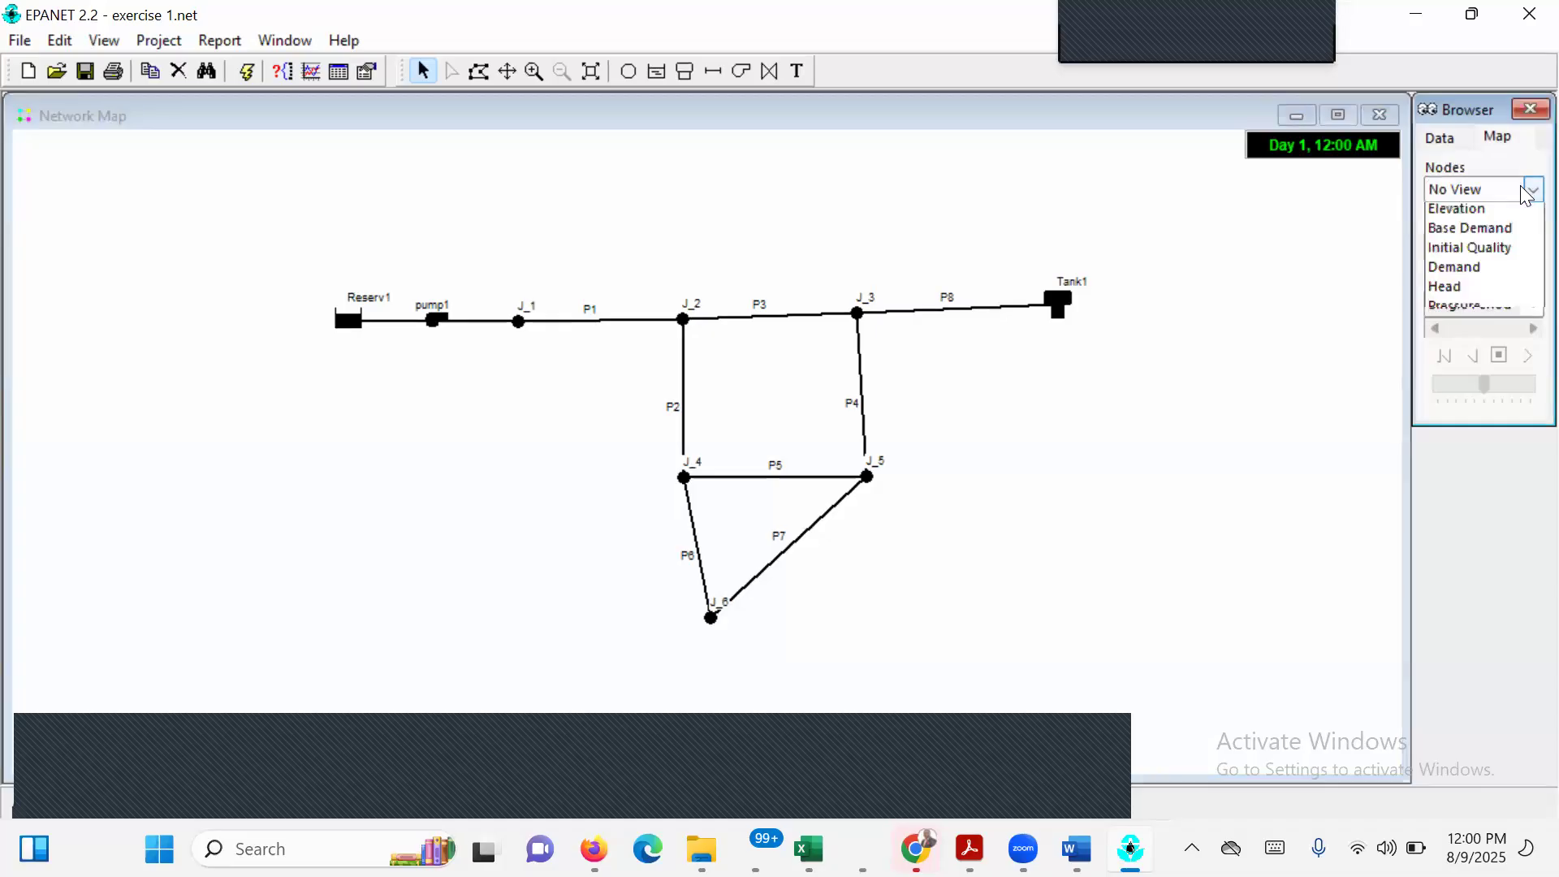
click(1498, 236)
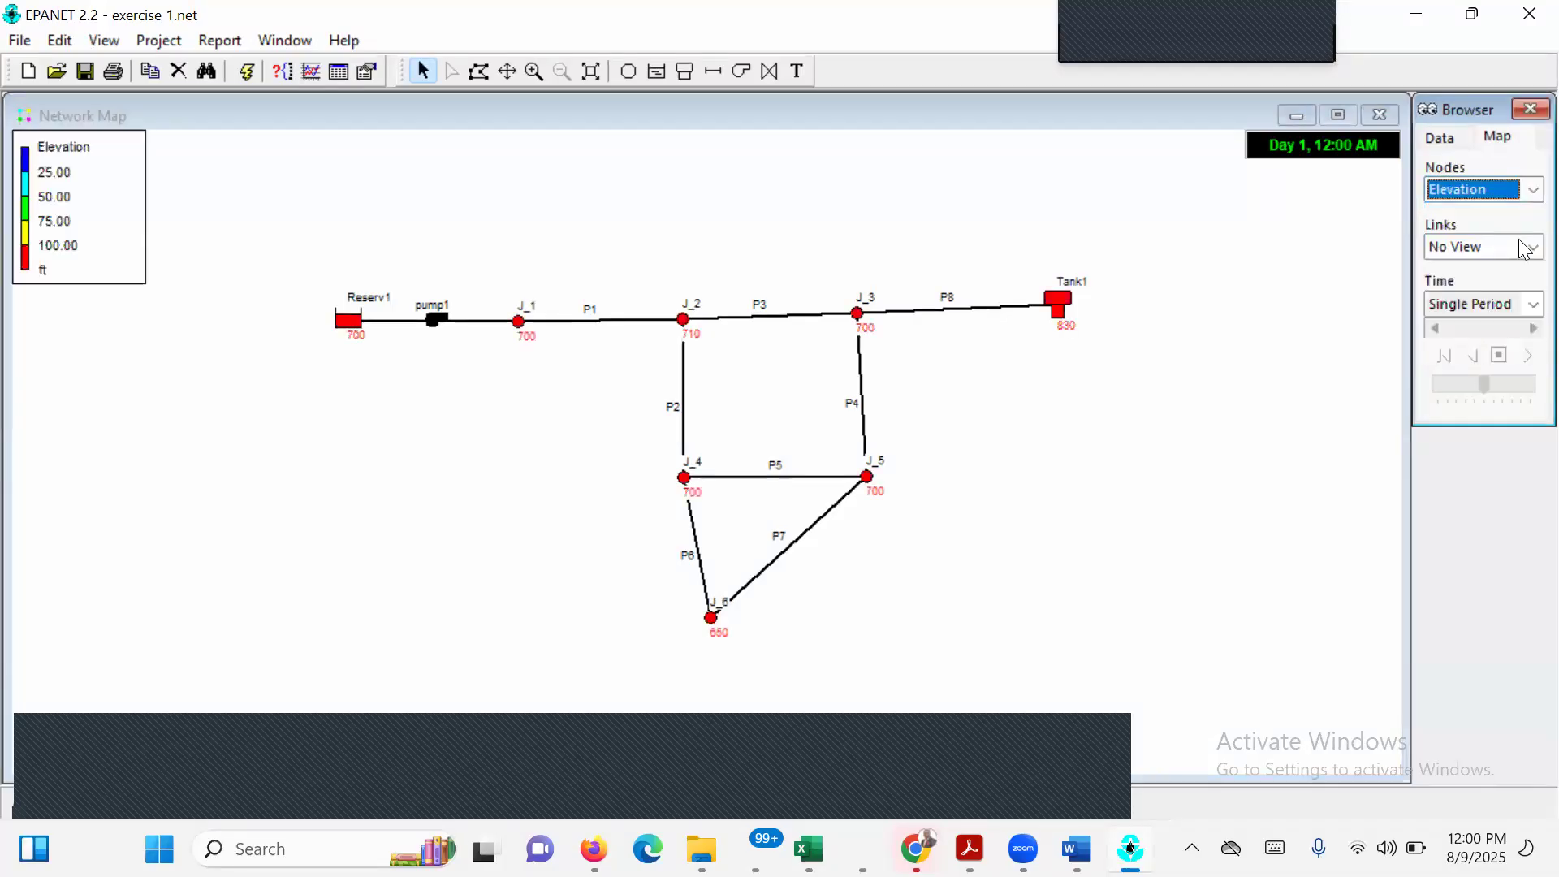
click(1527, 248)
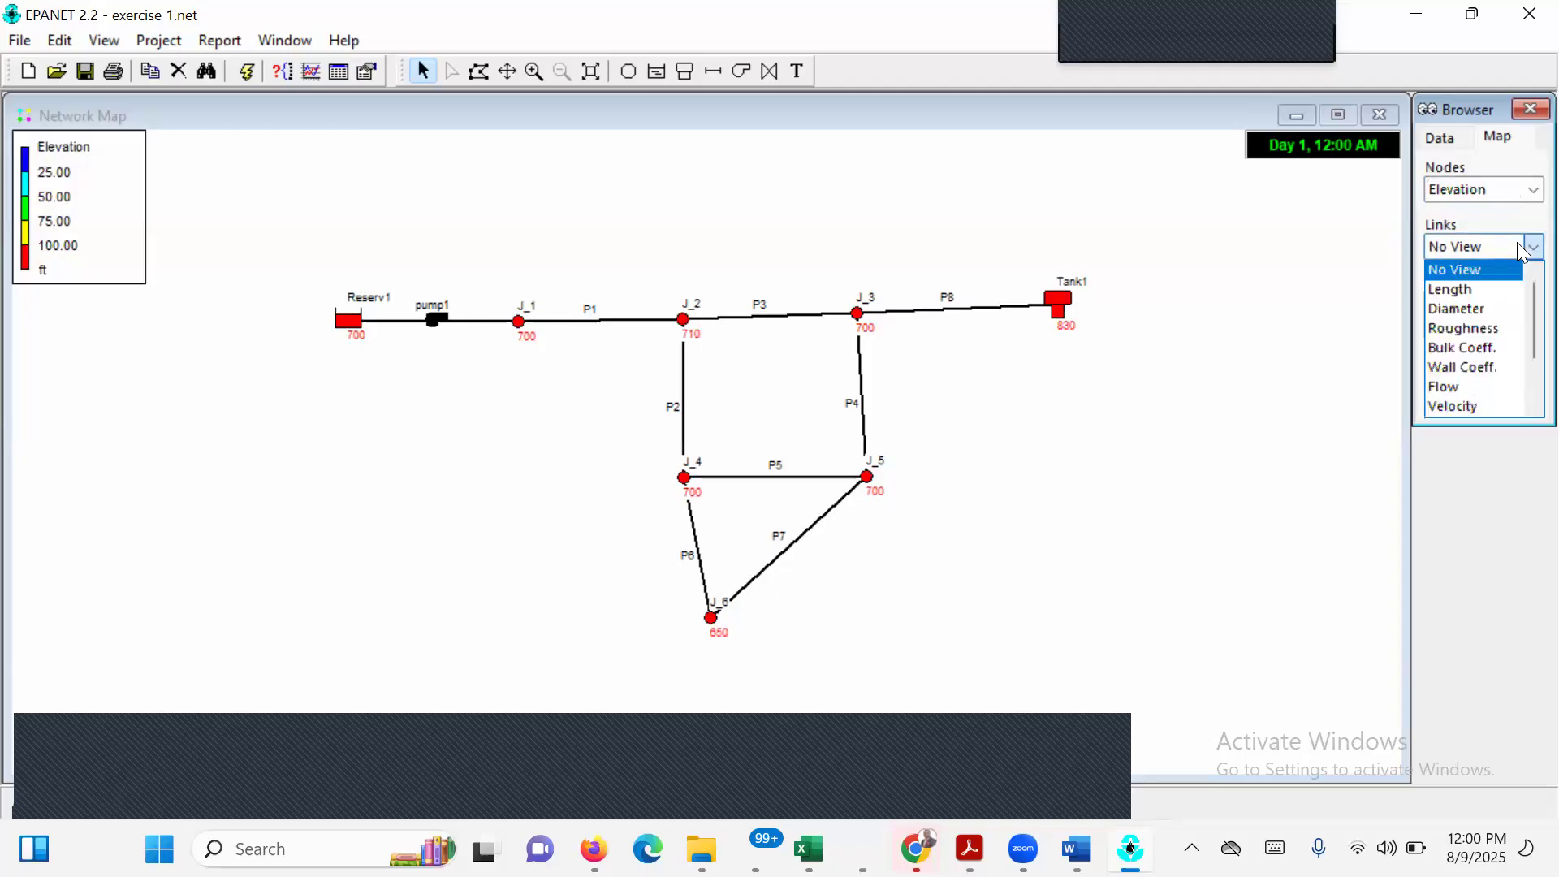
click(1482, 312)
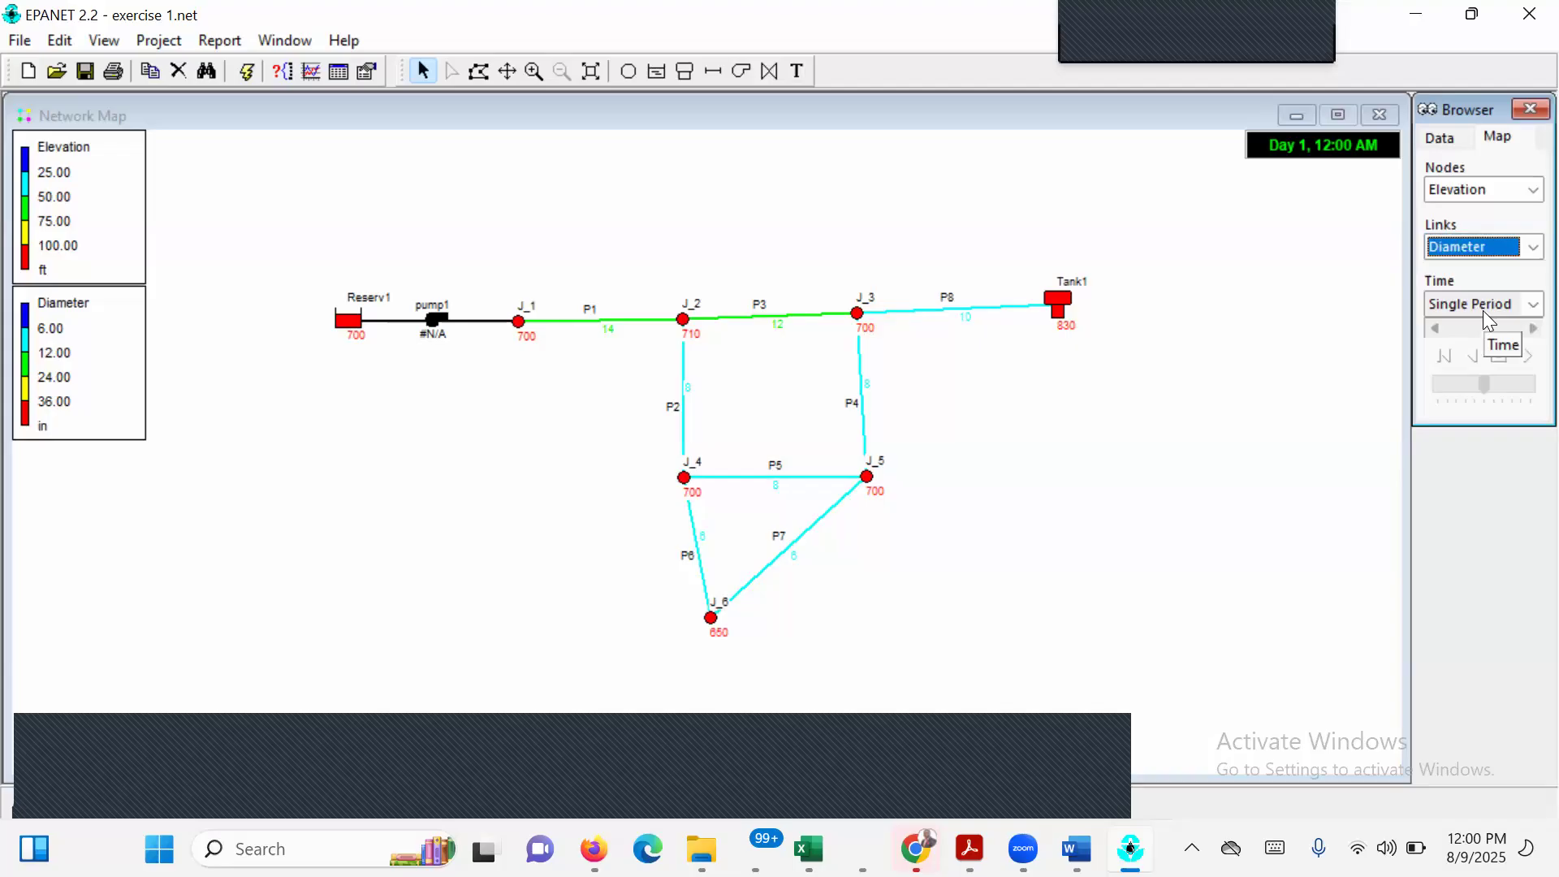
Switch the map results to Demand for the nodes and Flow for the links.
click(1531, 191)
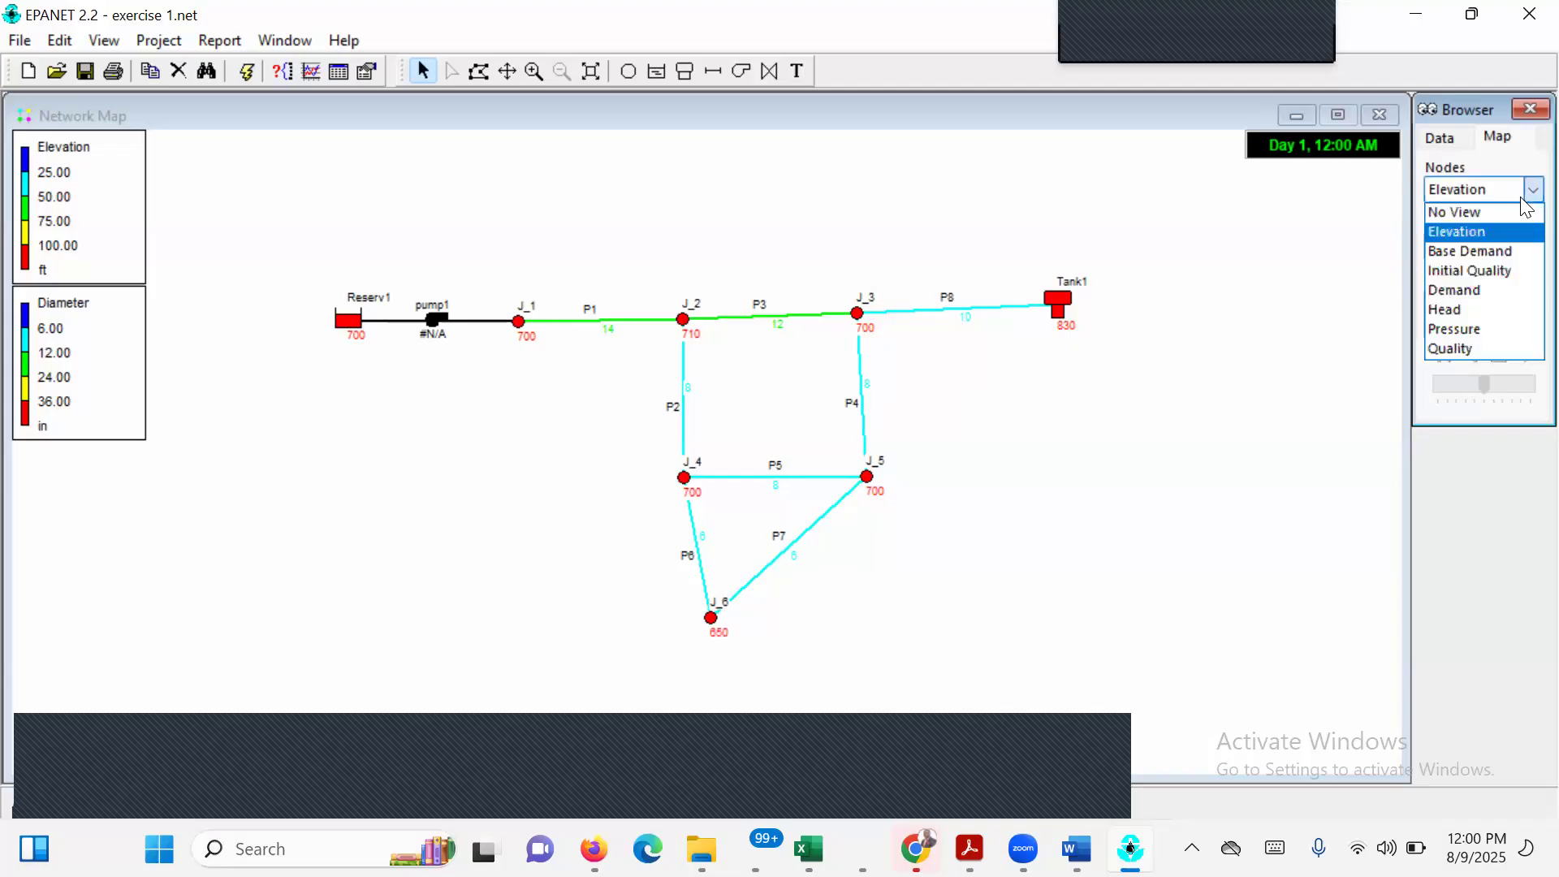
click(1459, 292)
click(1503, 248)
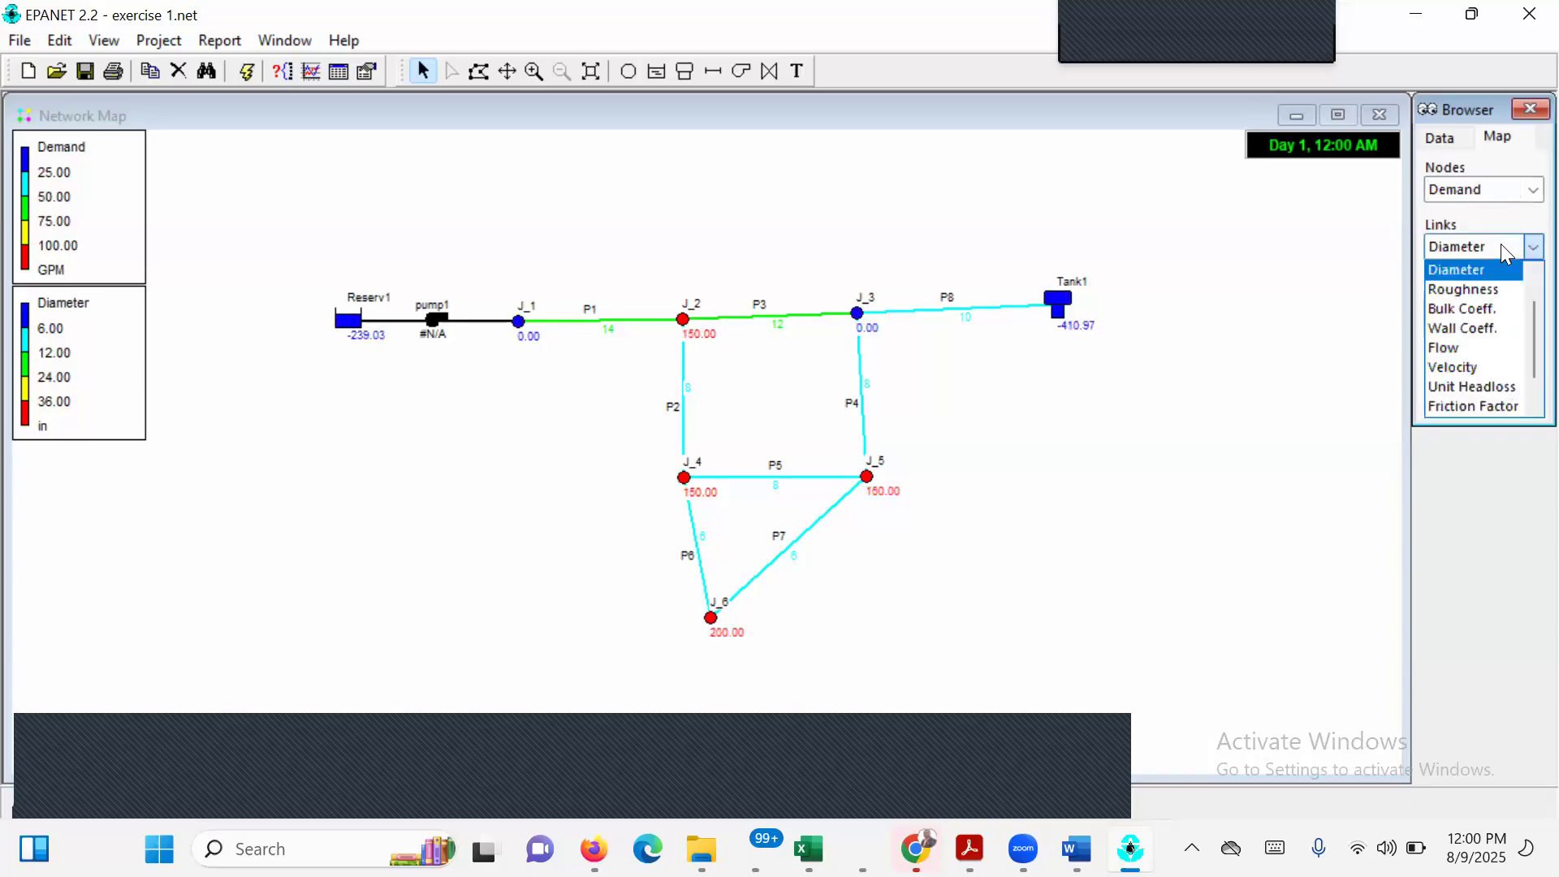
click(1474, 349)
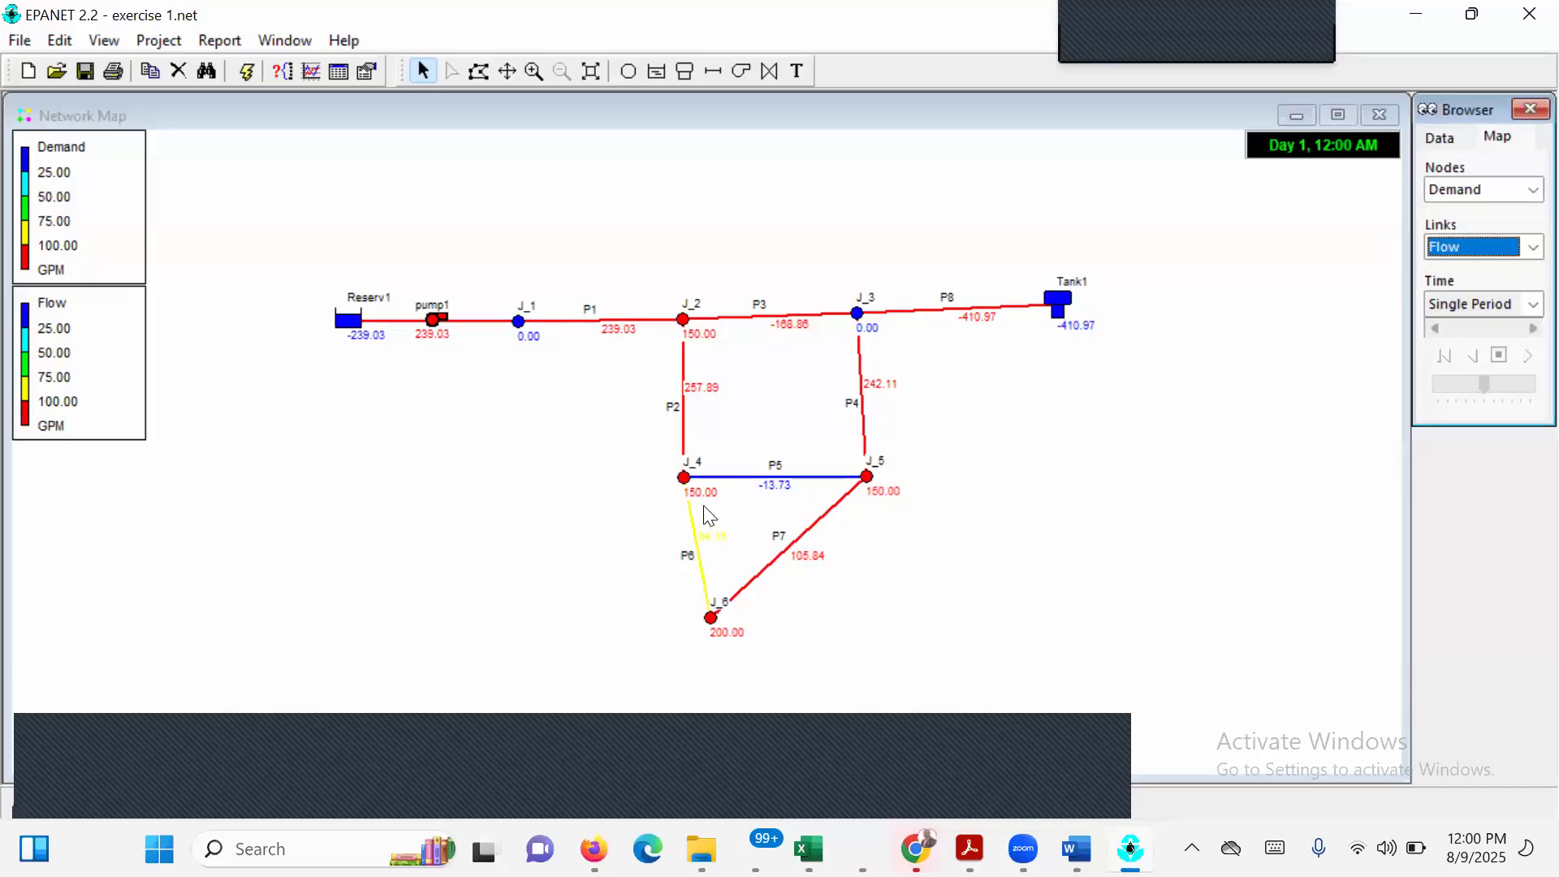
Switch the map results to Head for the nodes and Velocity for the links.
click(1491, 188)
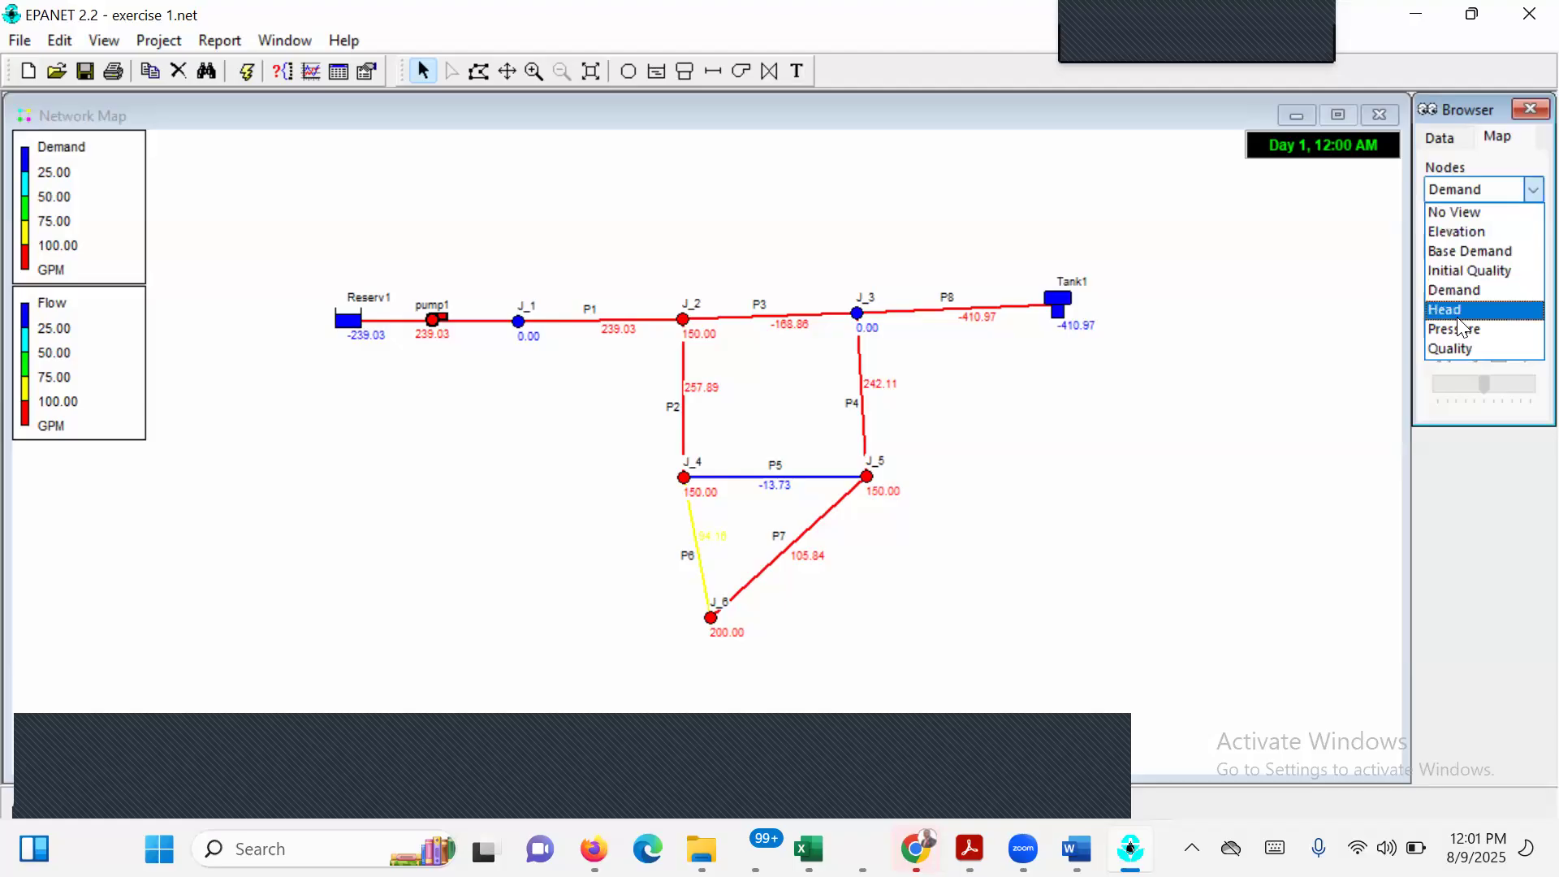
click(1458, 317)
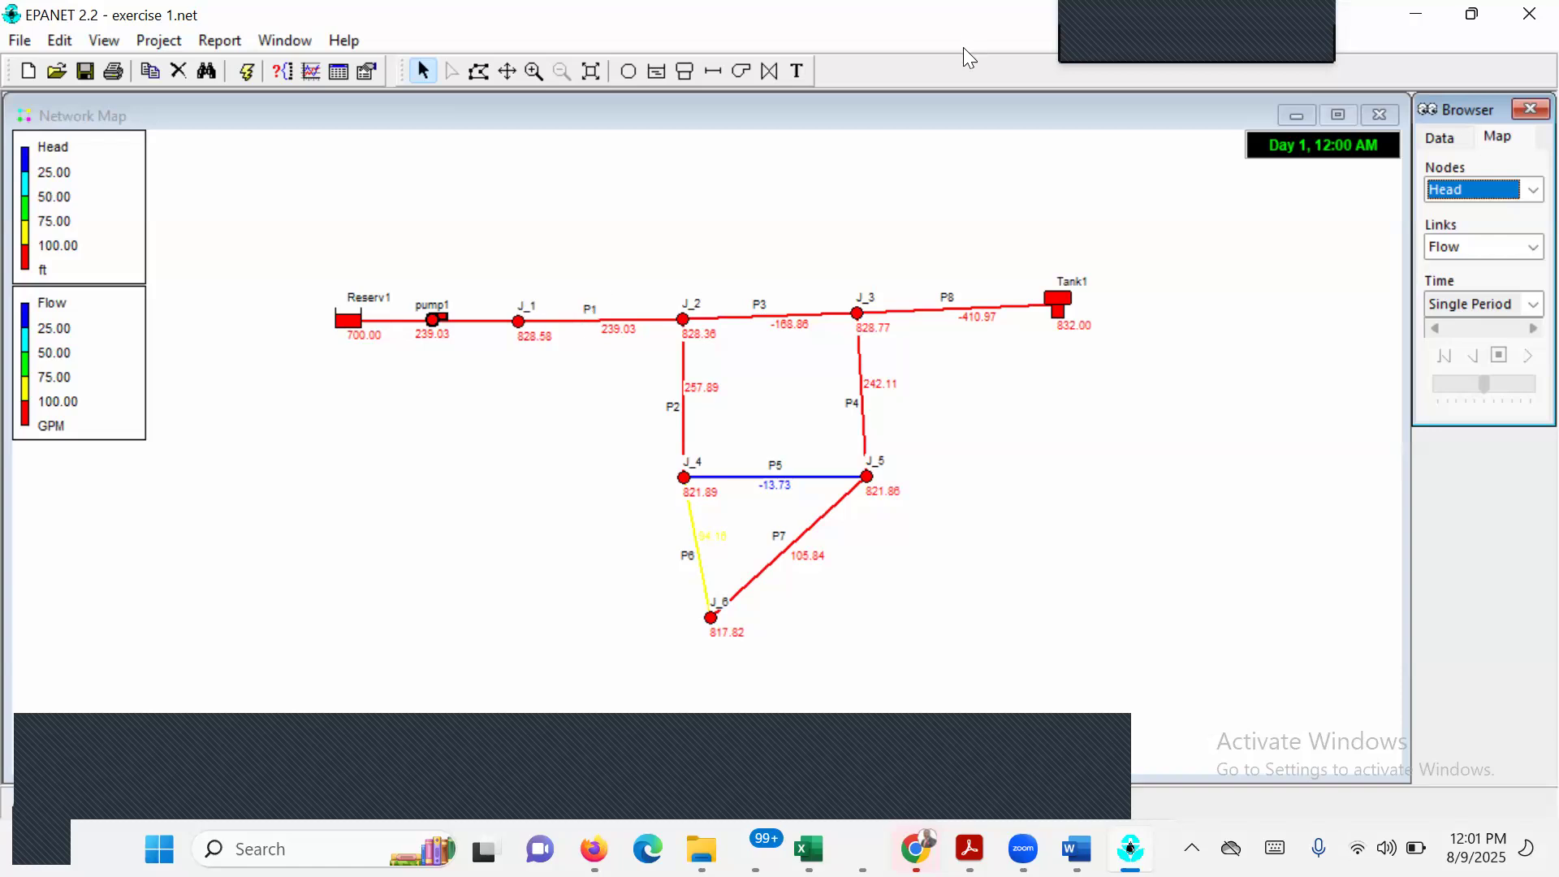
click(1499, 251)
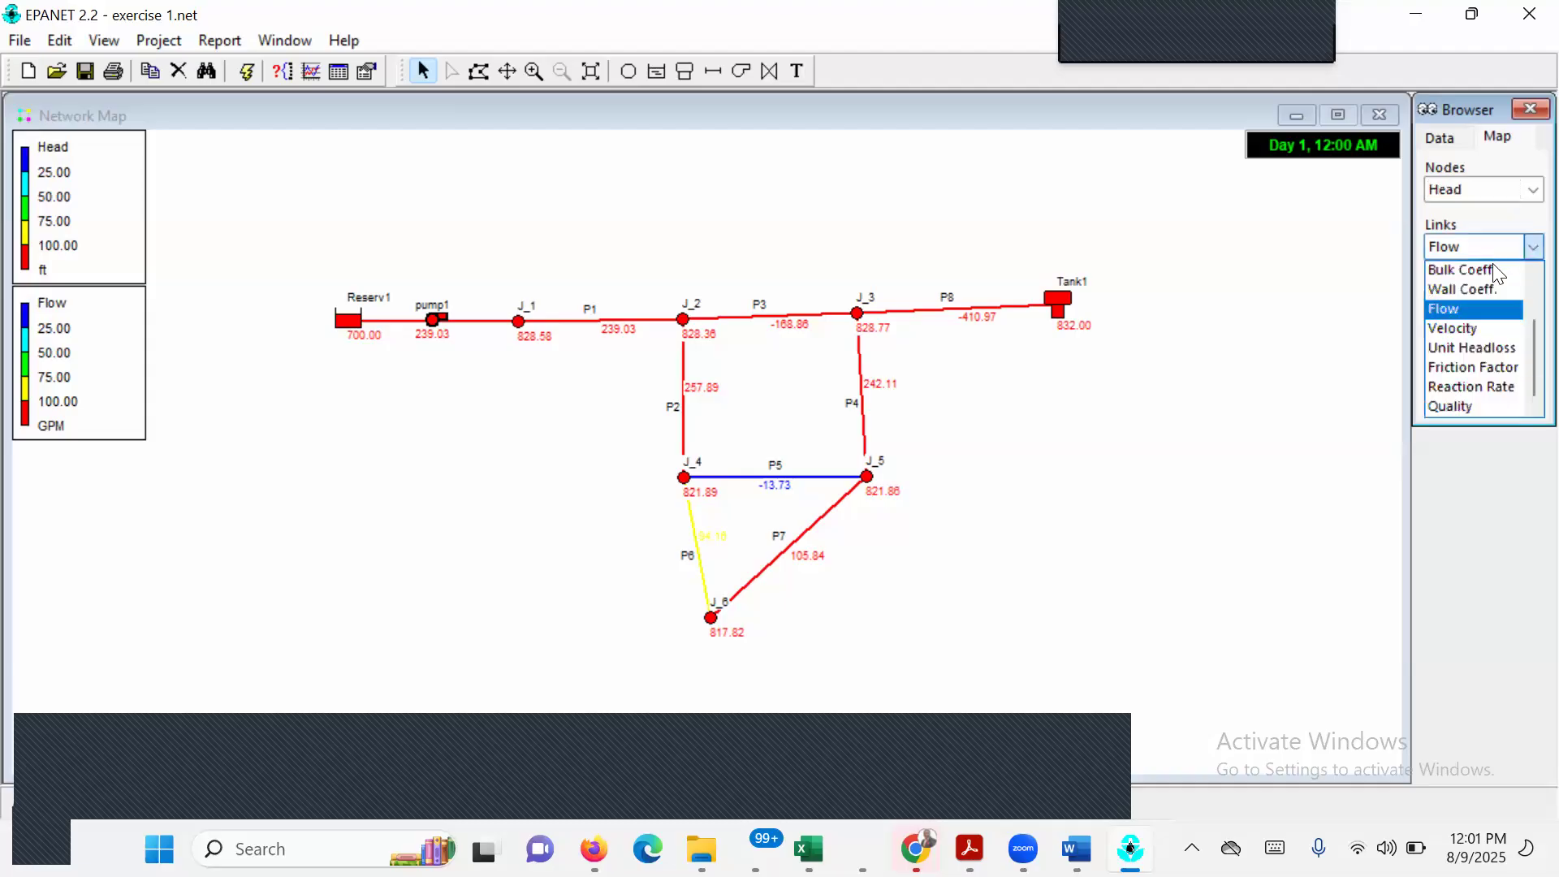
click(1476, 328)
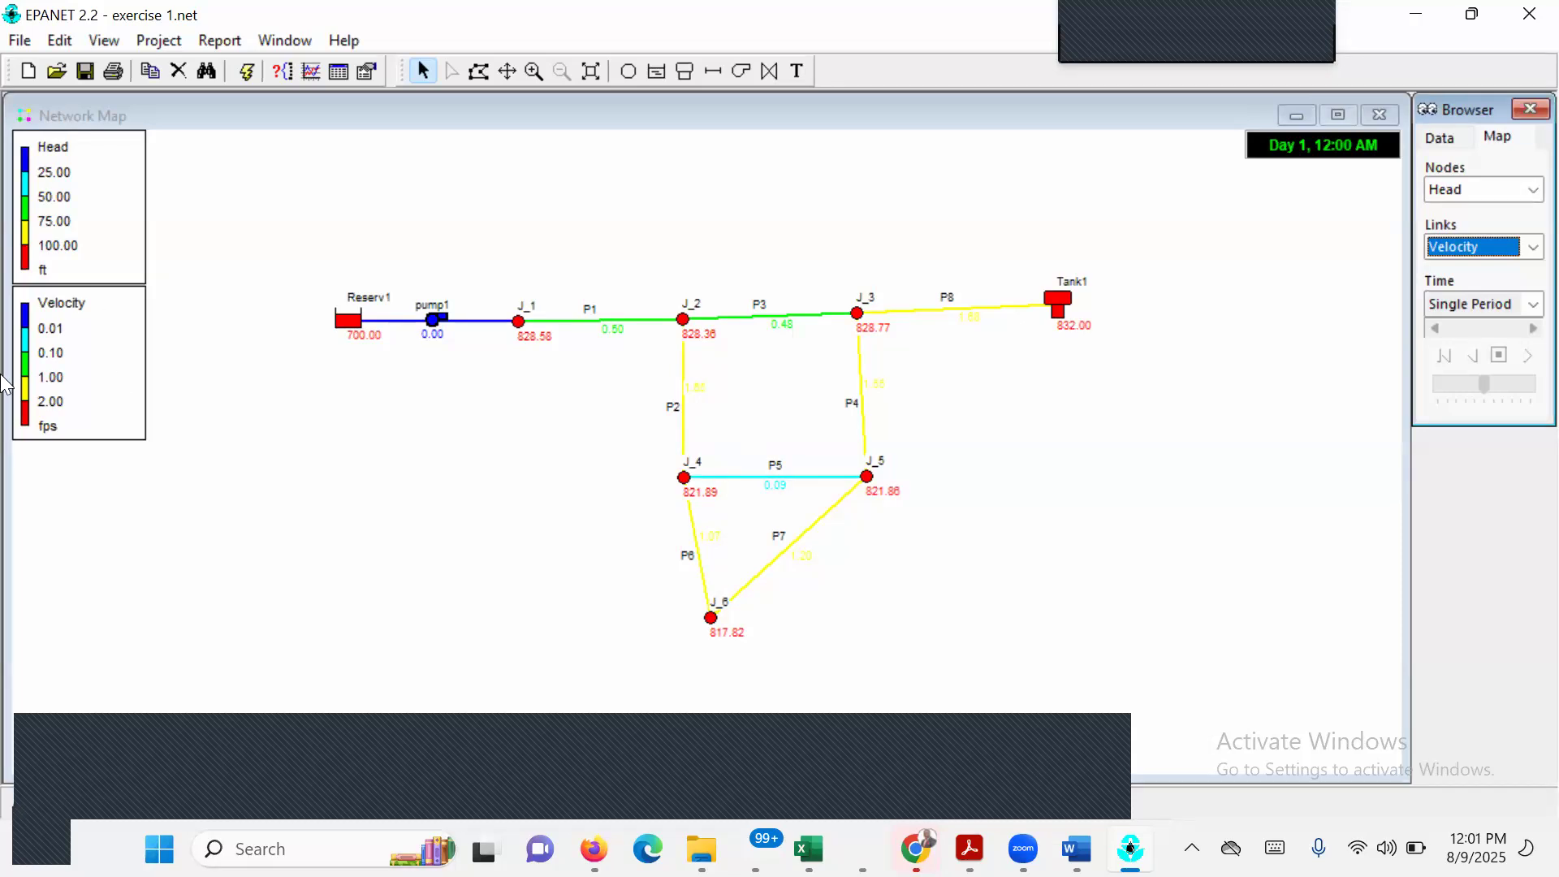
Hide the node legend for Head and turn it back on.
double_click(95, 223)
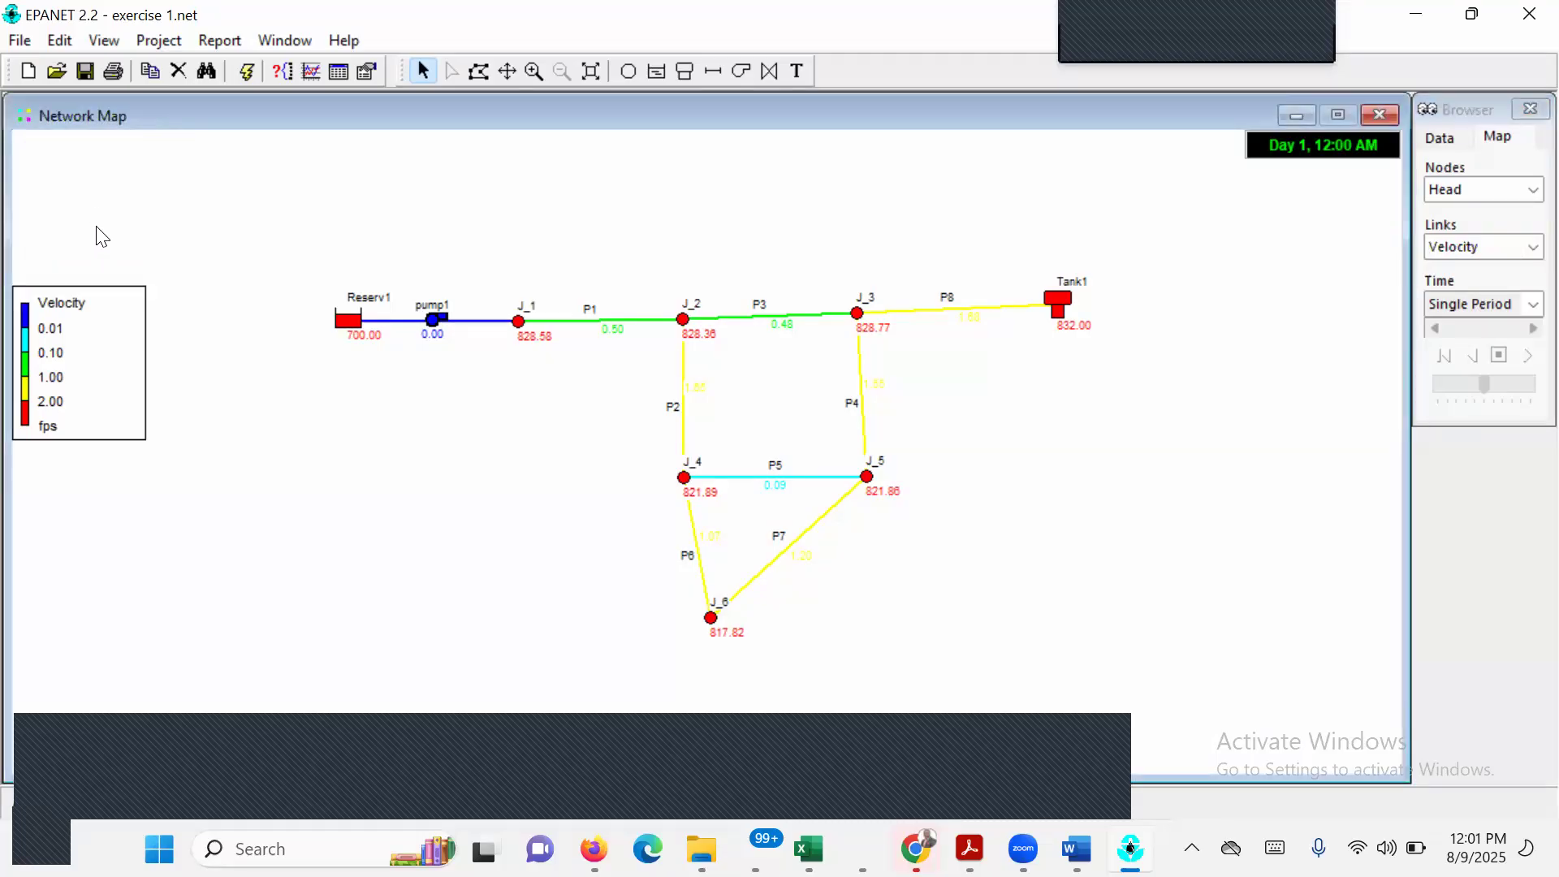
click(103, 44)
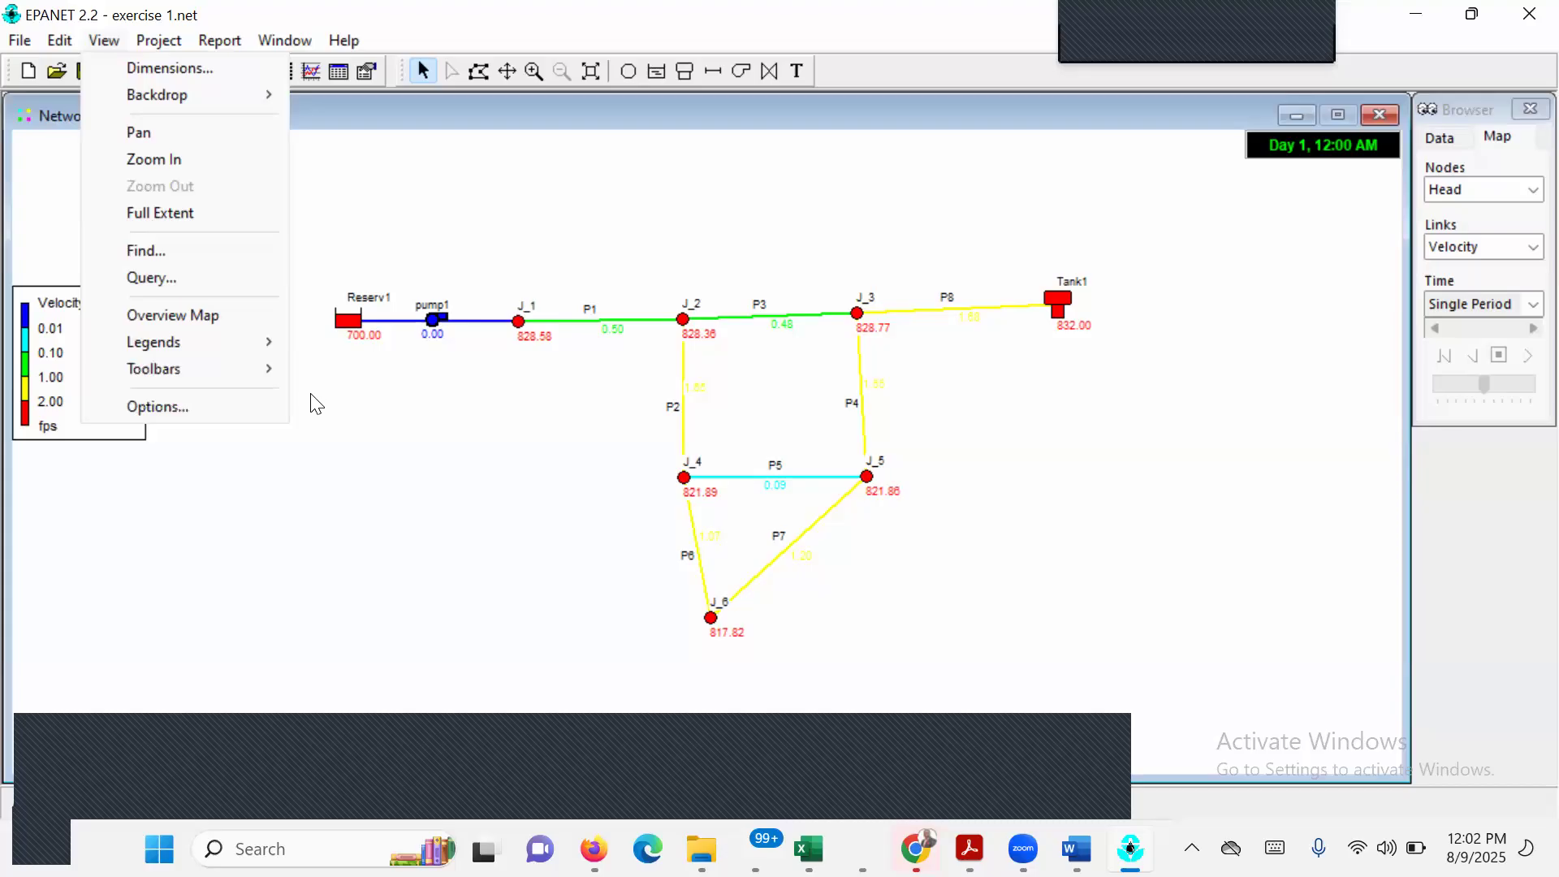
click(309, 45)
click(306, 45)
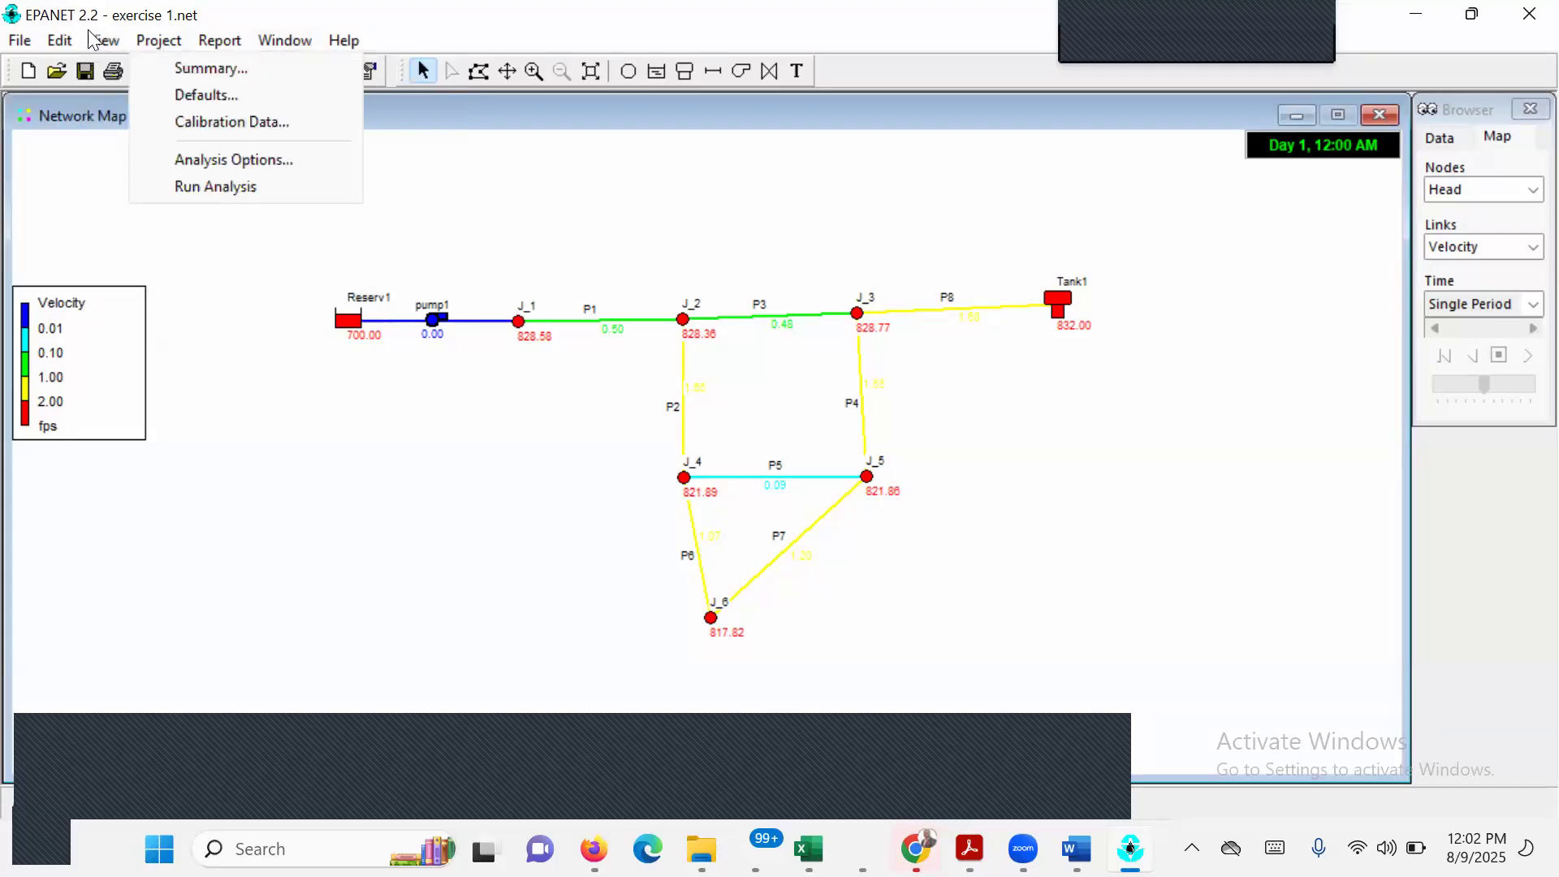
mouse_move(97, 41)
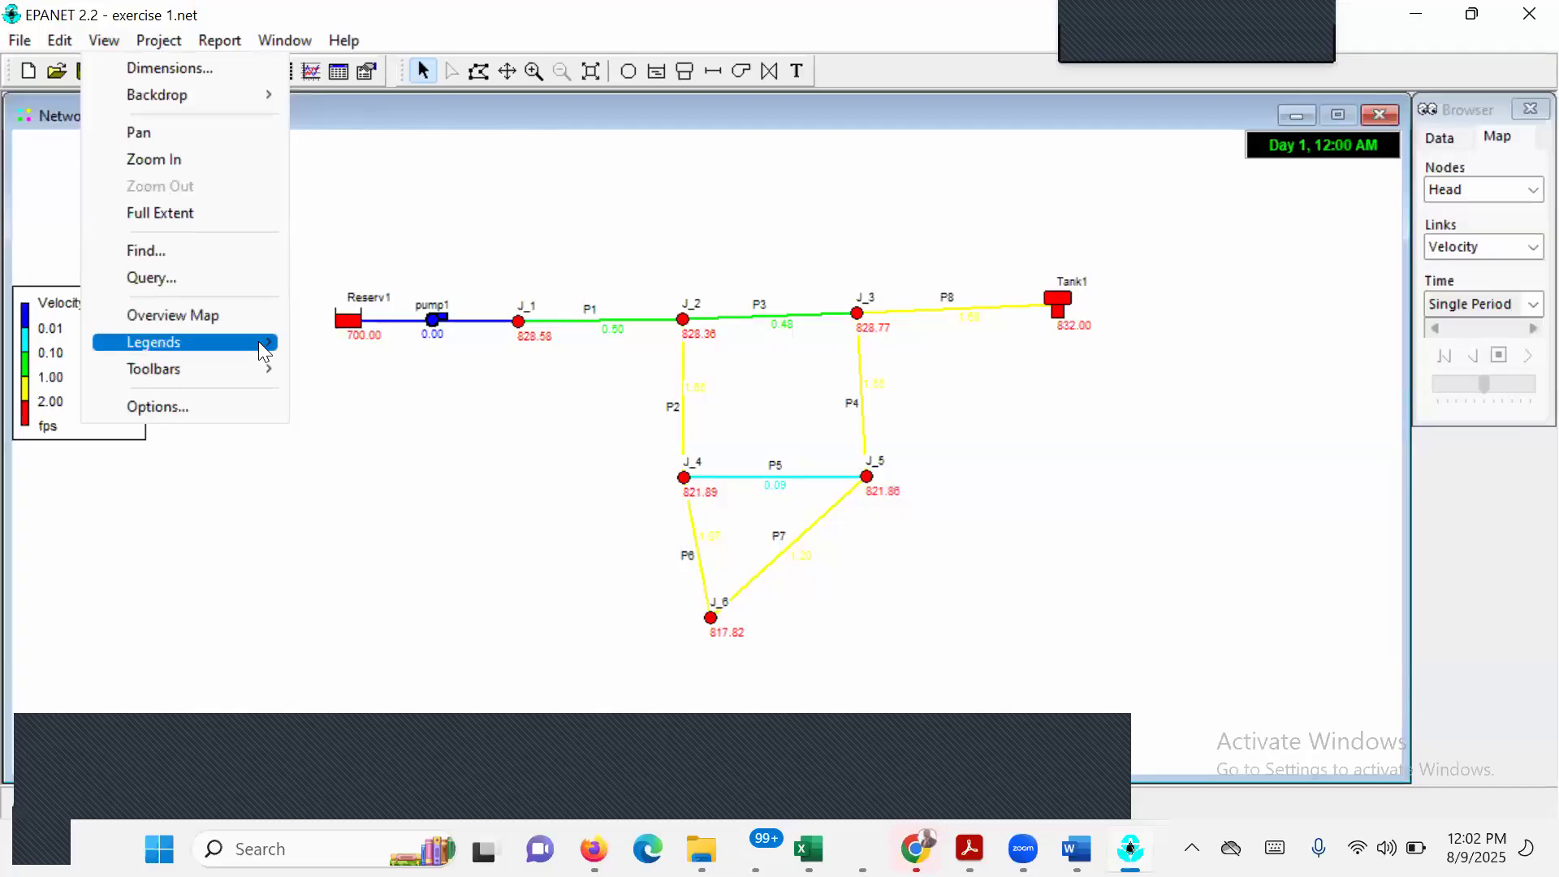
mouse_move(264, 351)
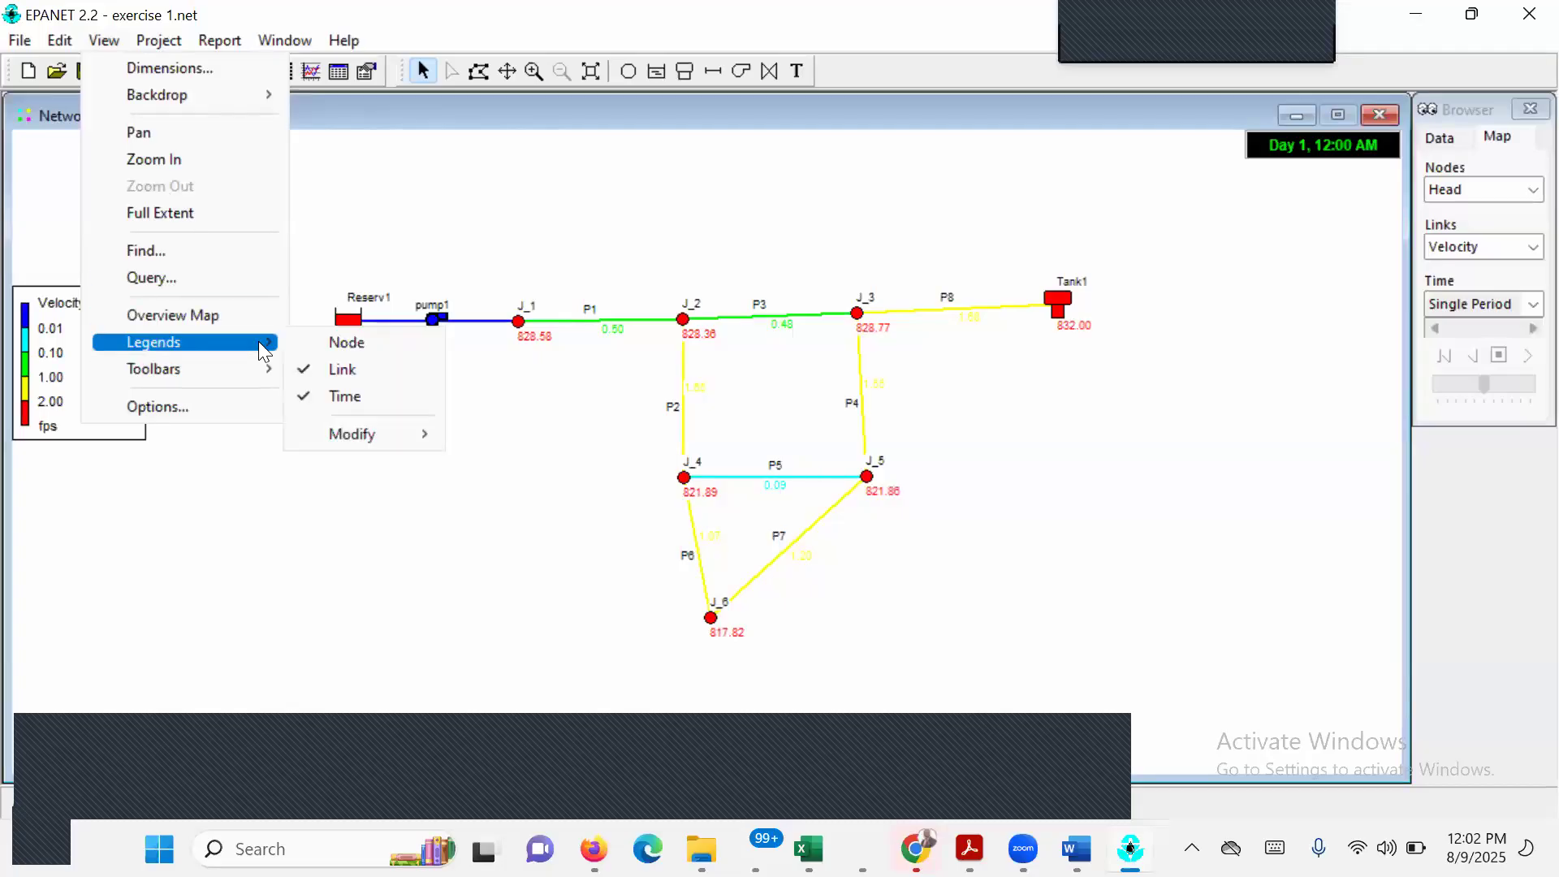
click(310, 343)
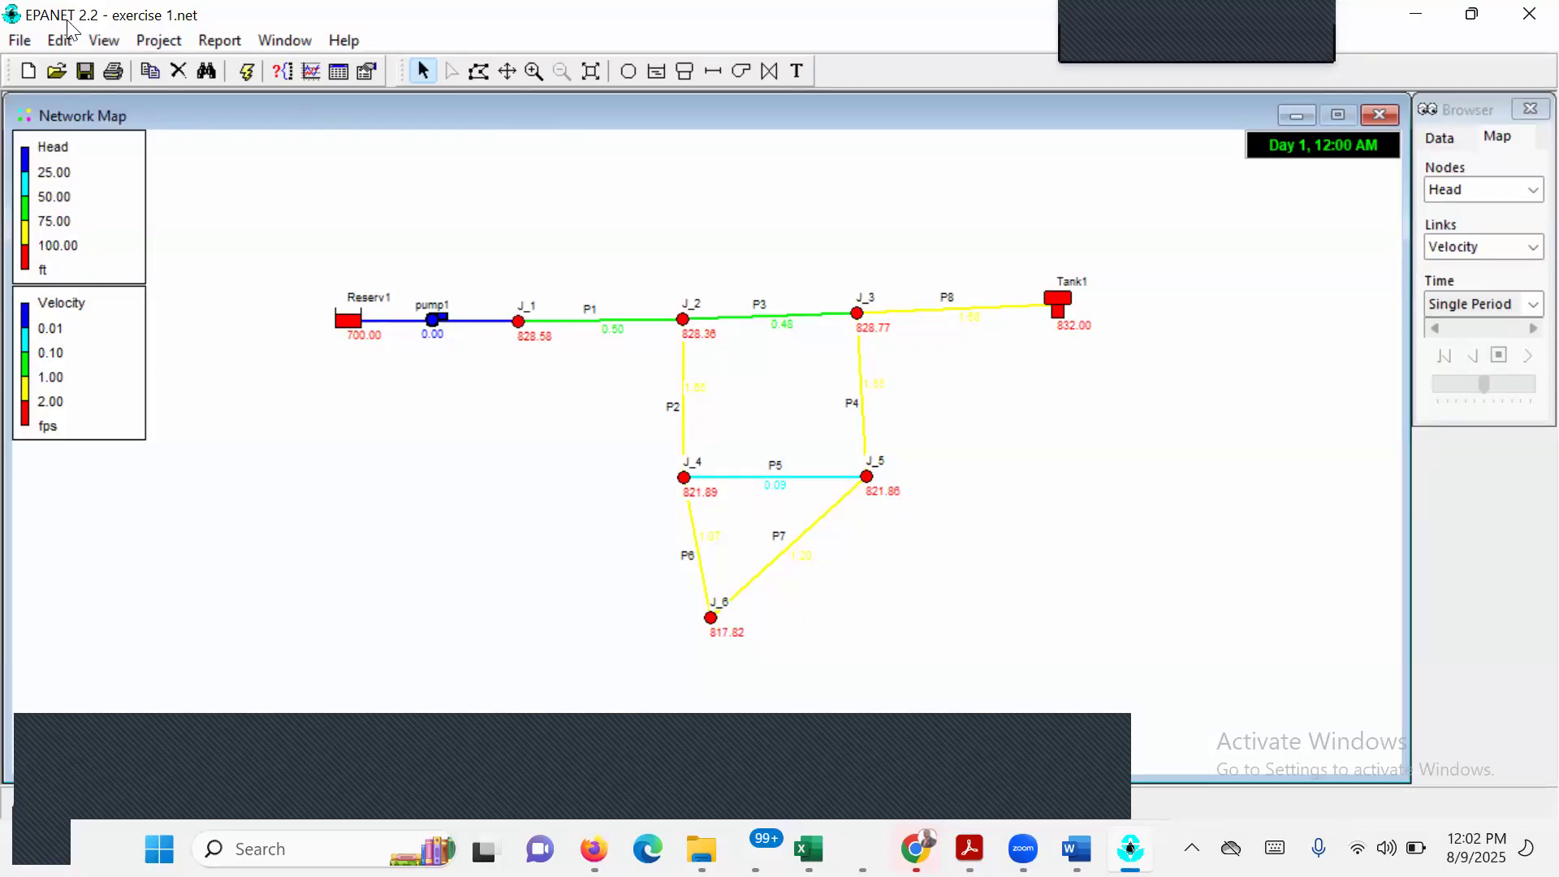
click(107, 44)
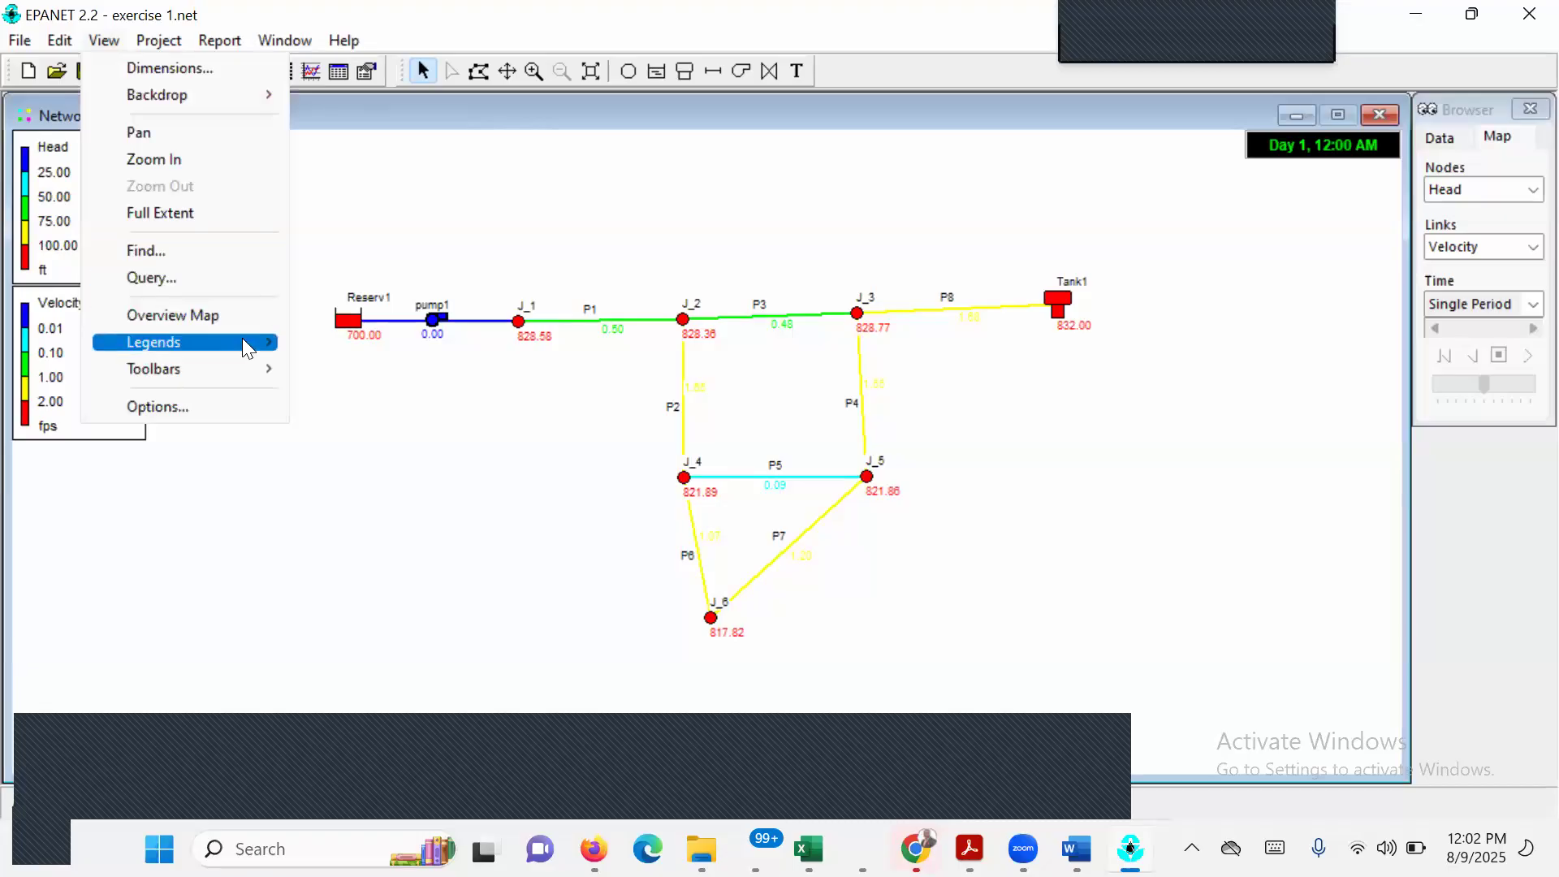
mouse_move(248, 338)
click(505, 450)
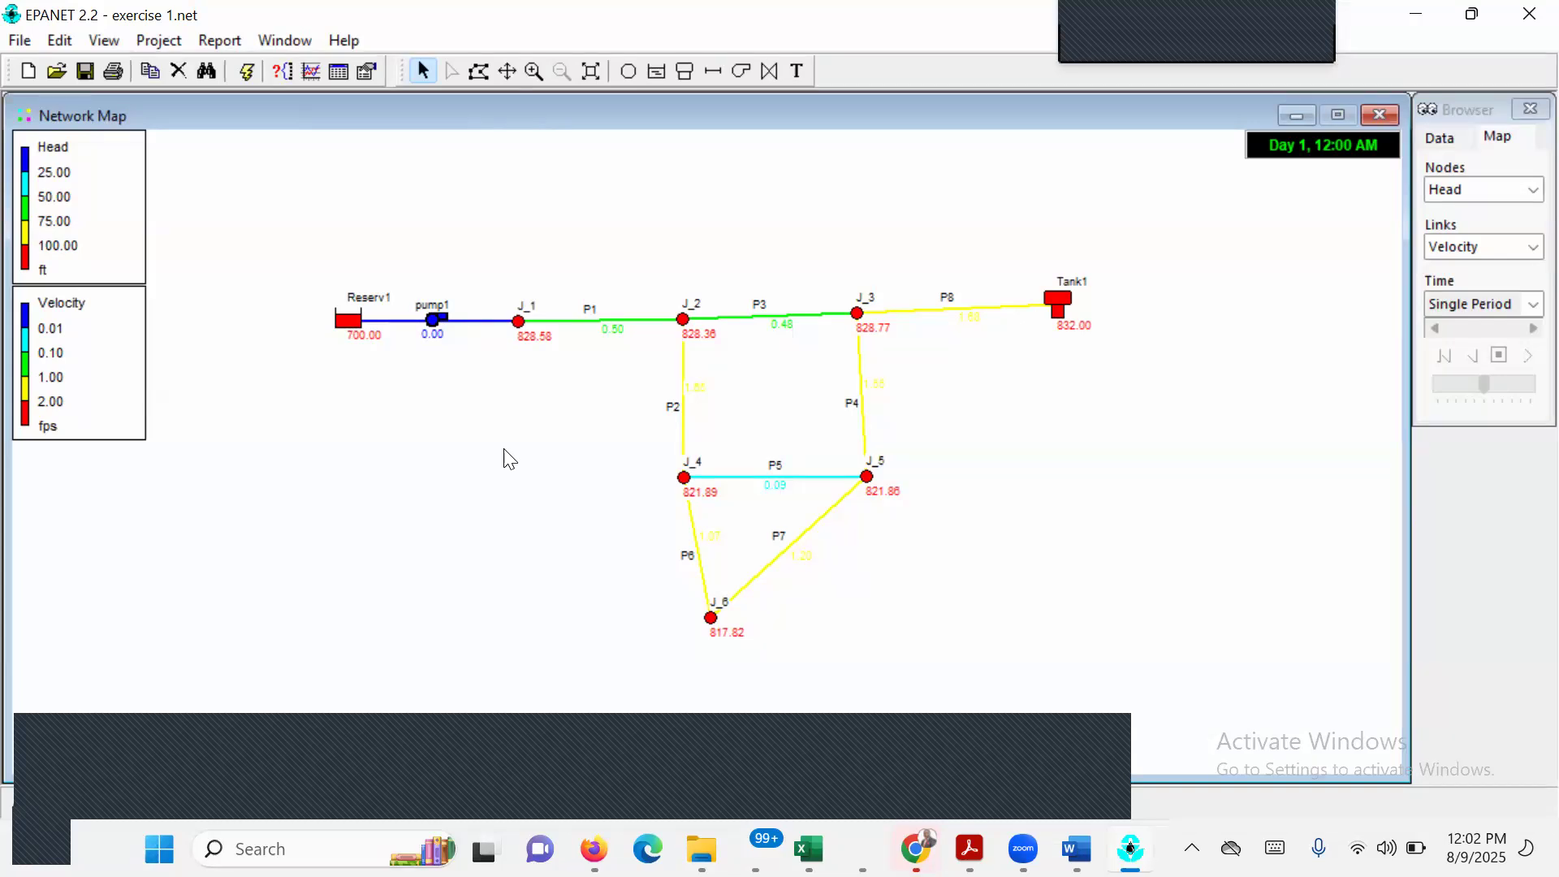
click(300, 41)
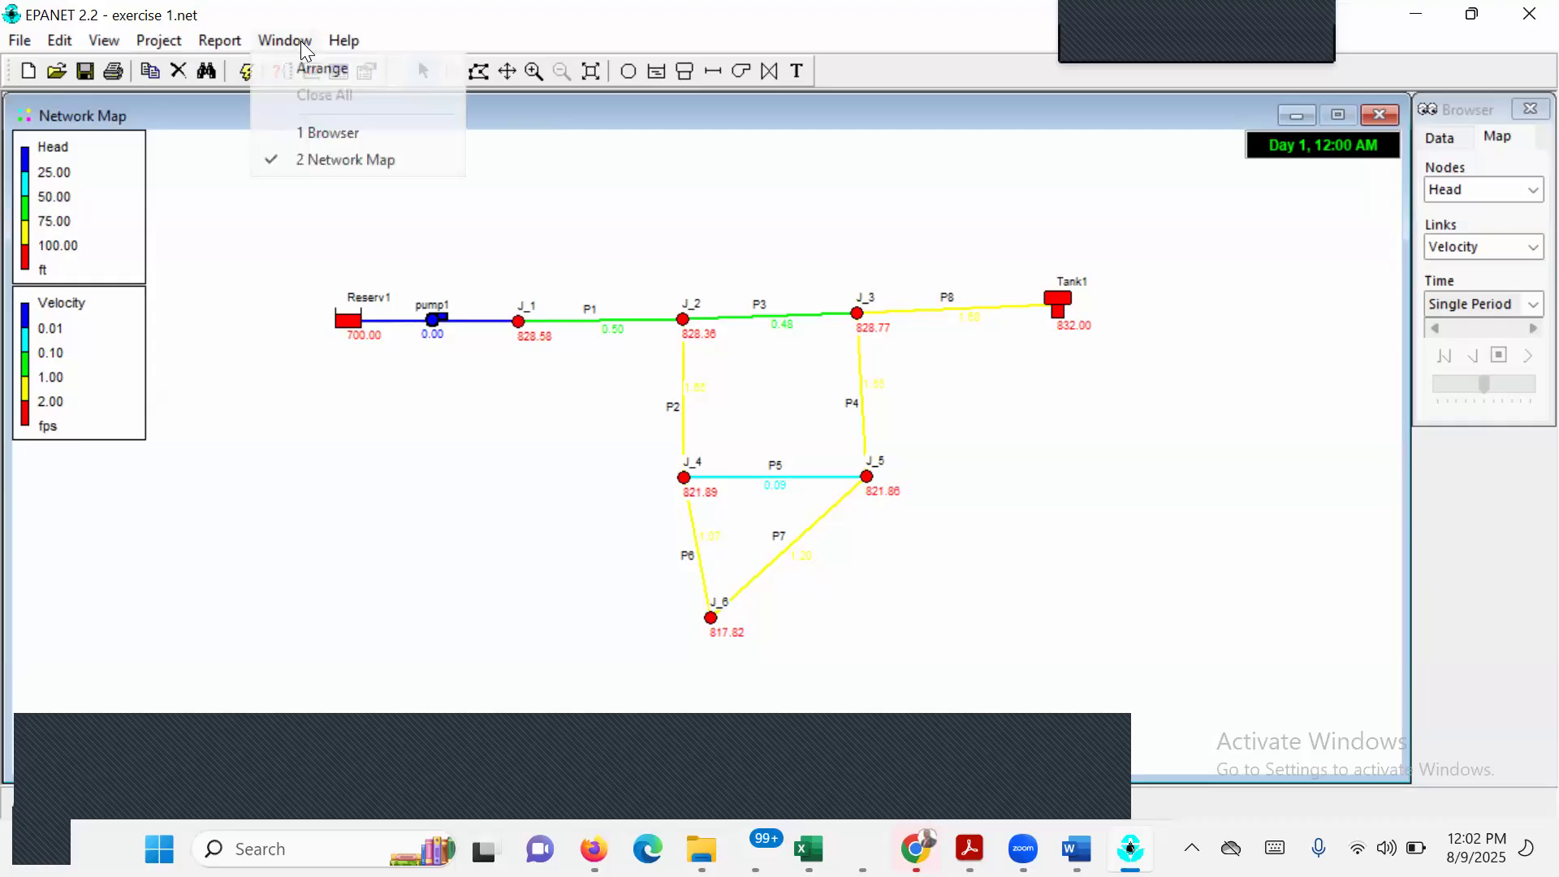
click(362, 135)
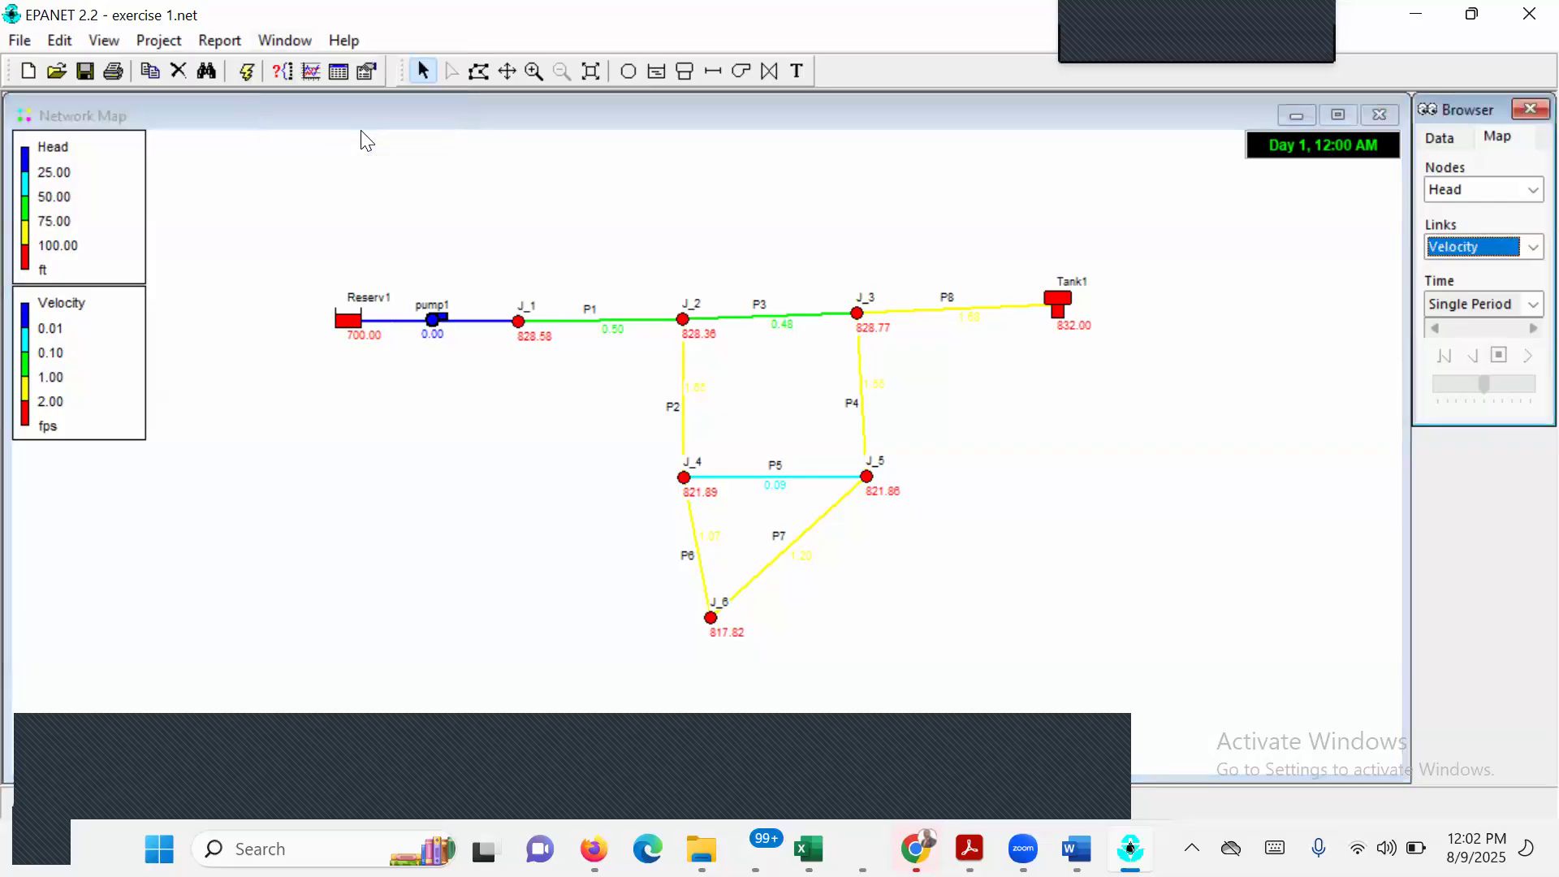
click(345, 42)
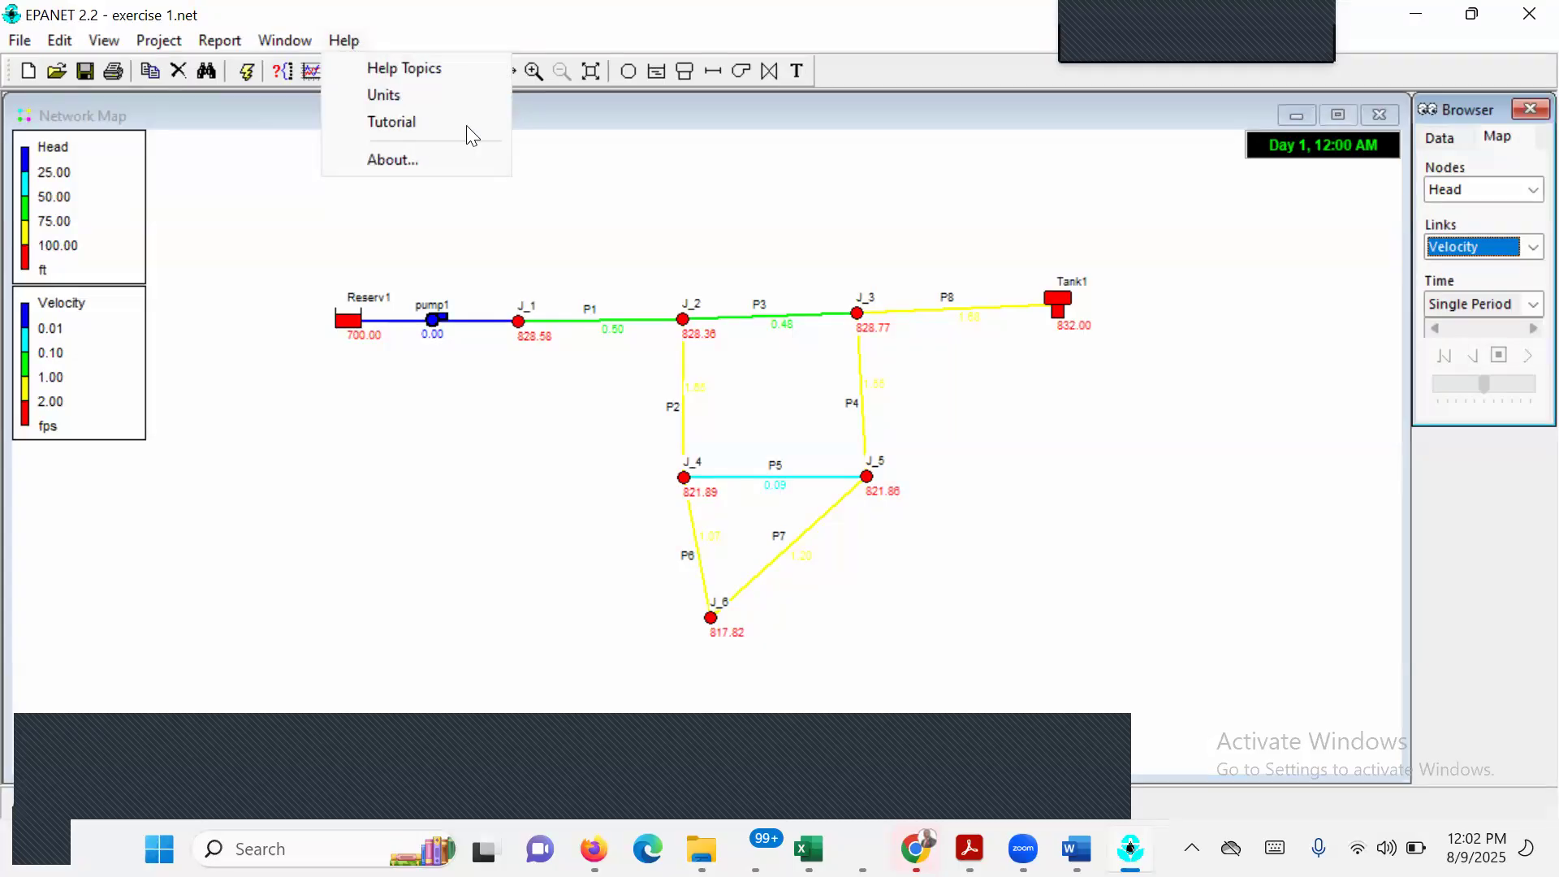
click(614, 219)
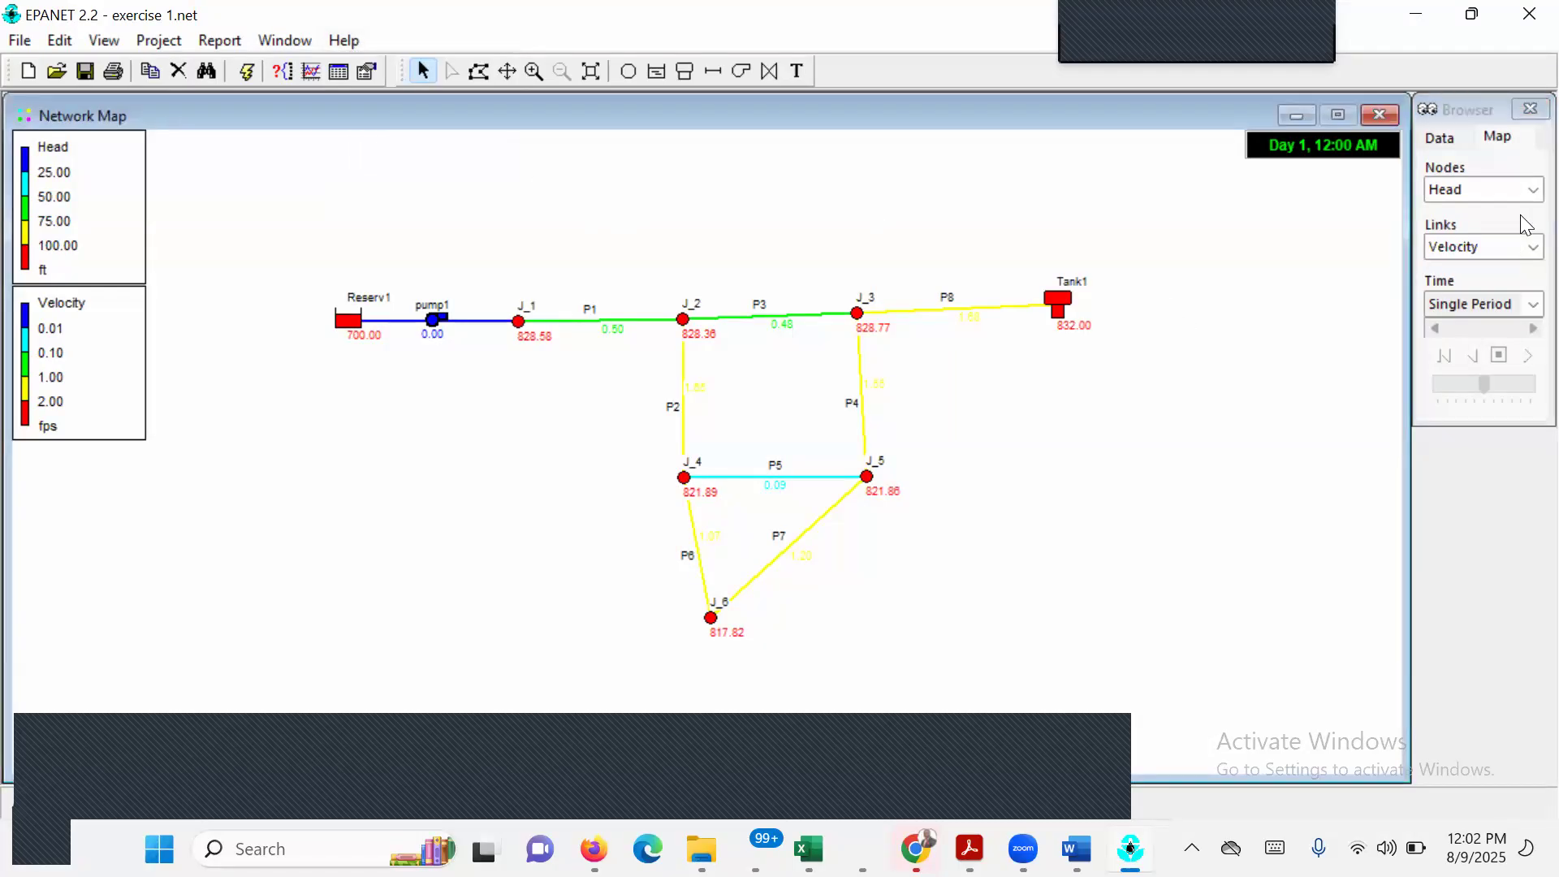
Display Pressure for the nodes and Flow for the links on the network map.
click(1530, 190)
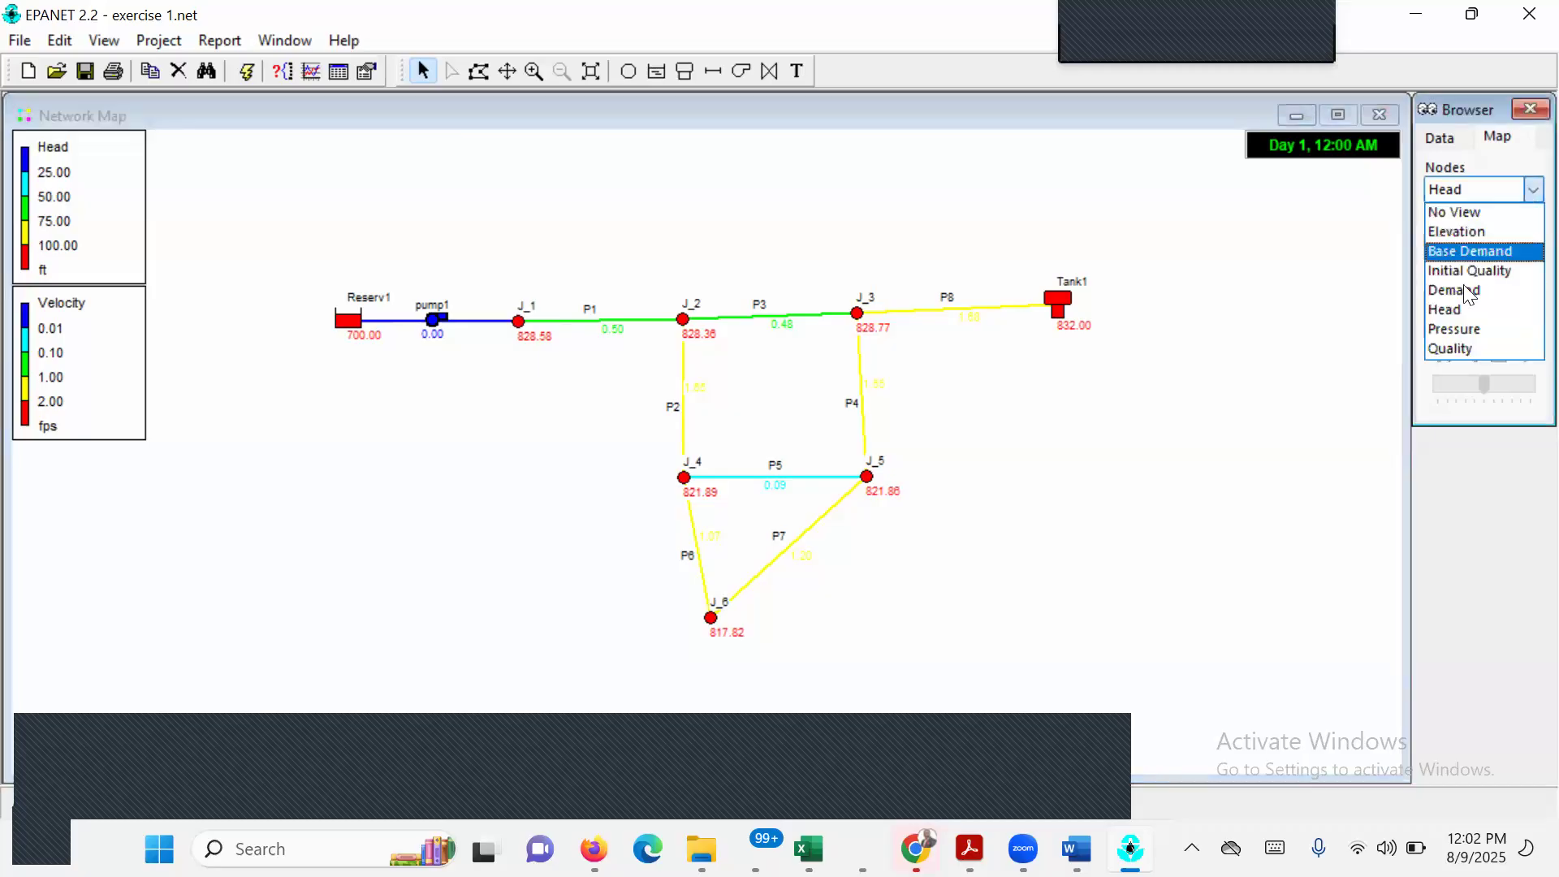
click(1474, 335)
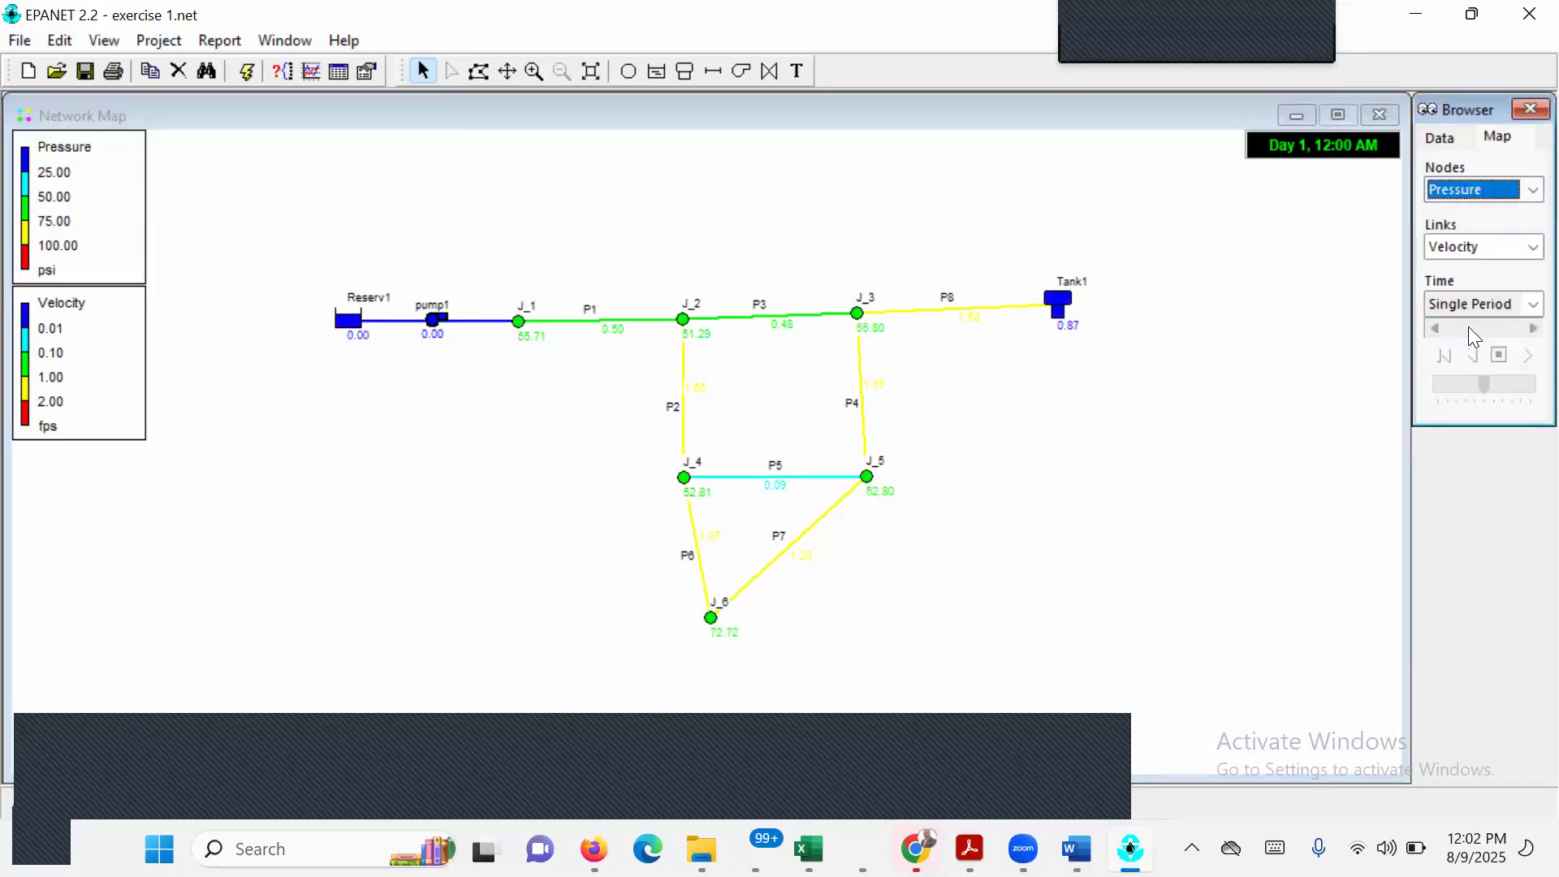
click(1531, 247)
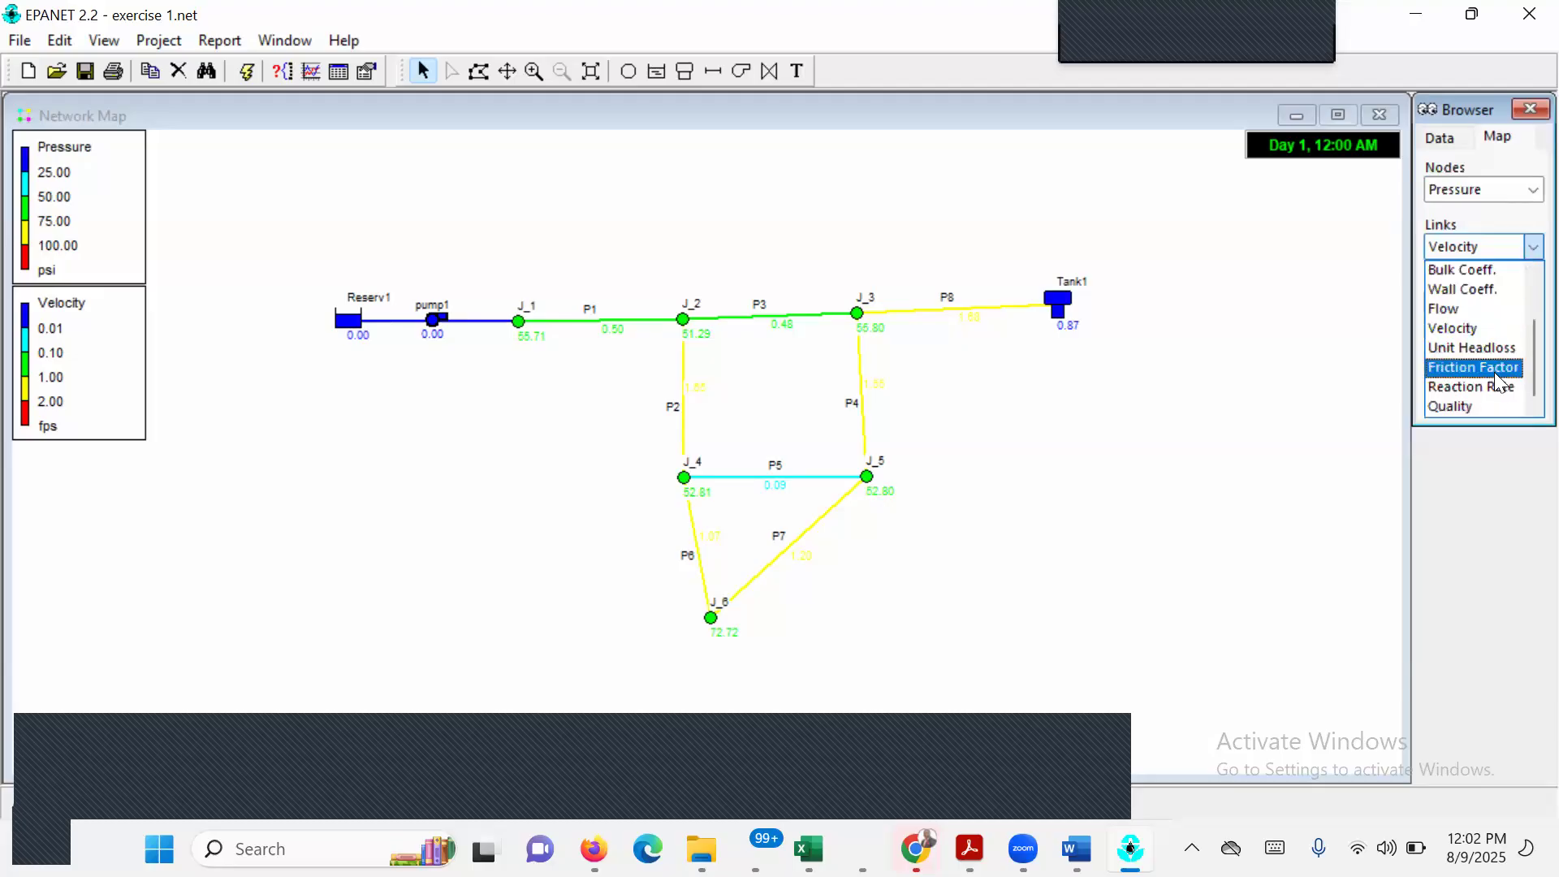
click(1484, 308)
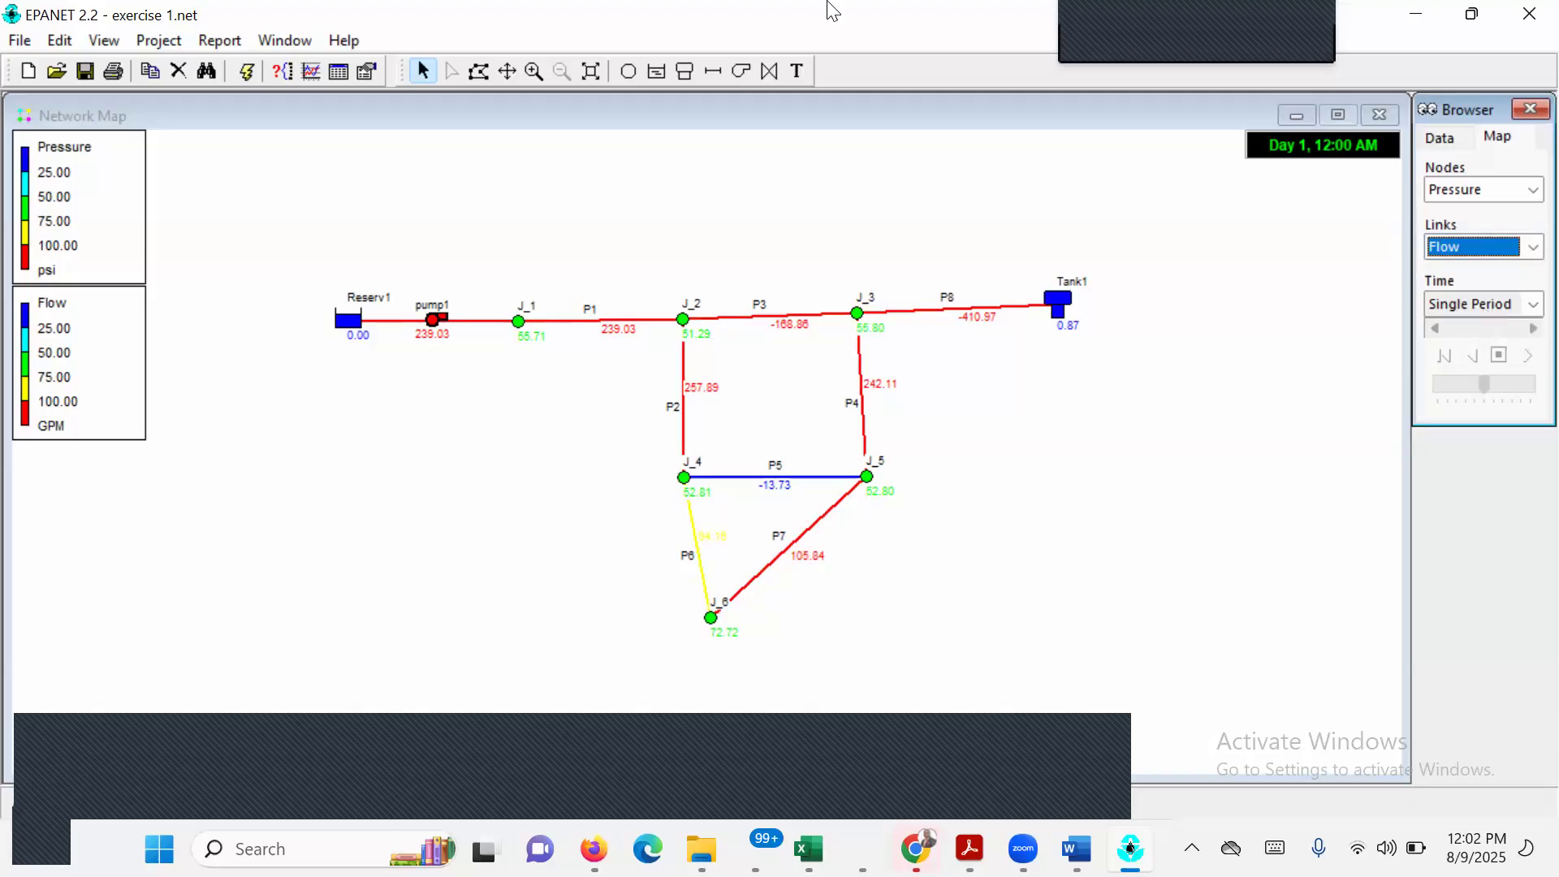
Review the notation settings in the map options and close them without changes.
click(111, 44)
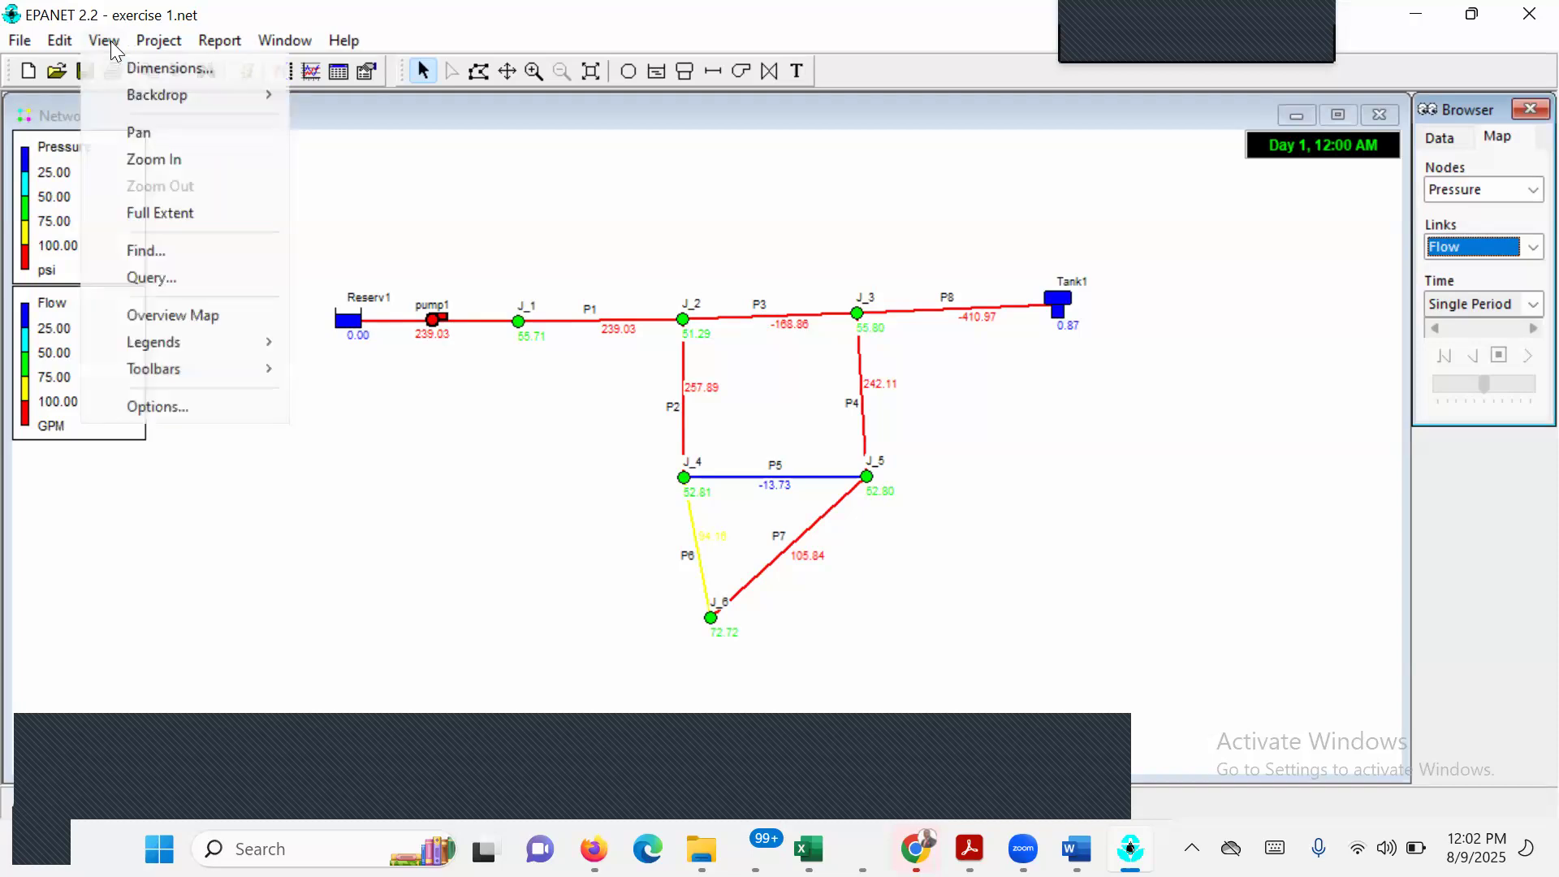
click(226, 407)
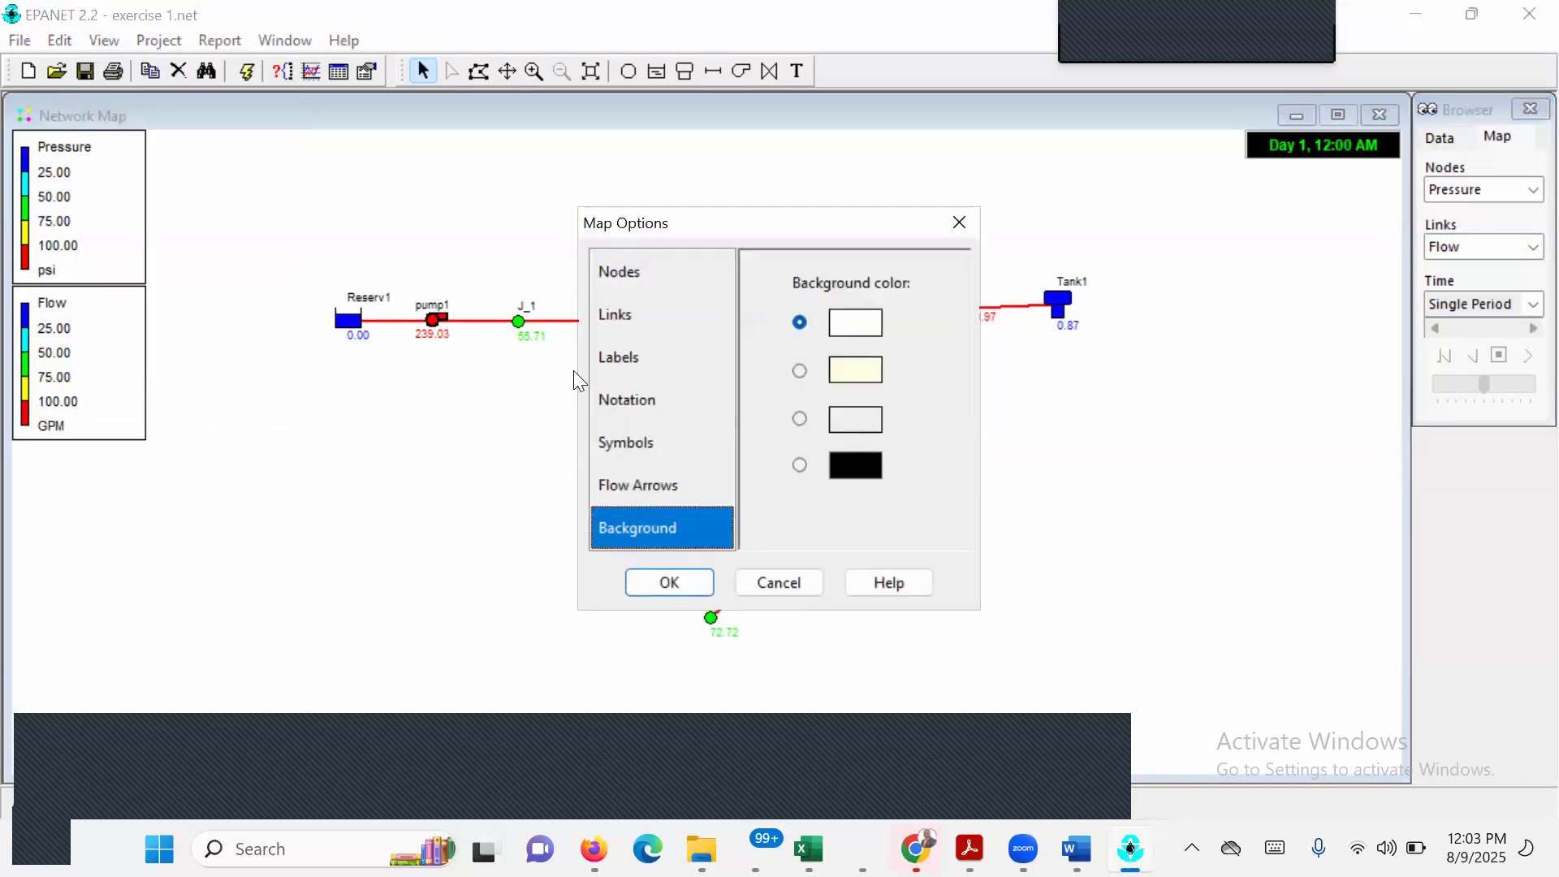
click(623, 398)
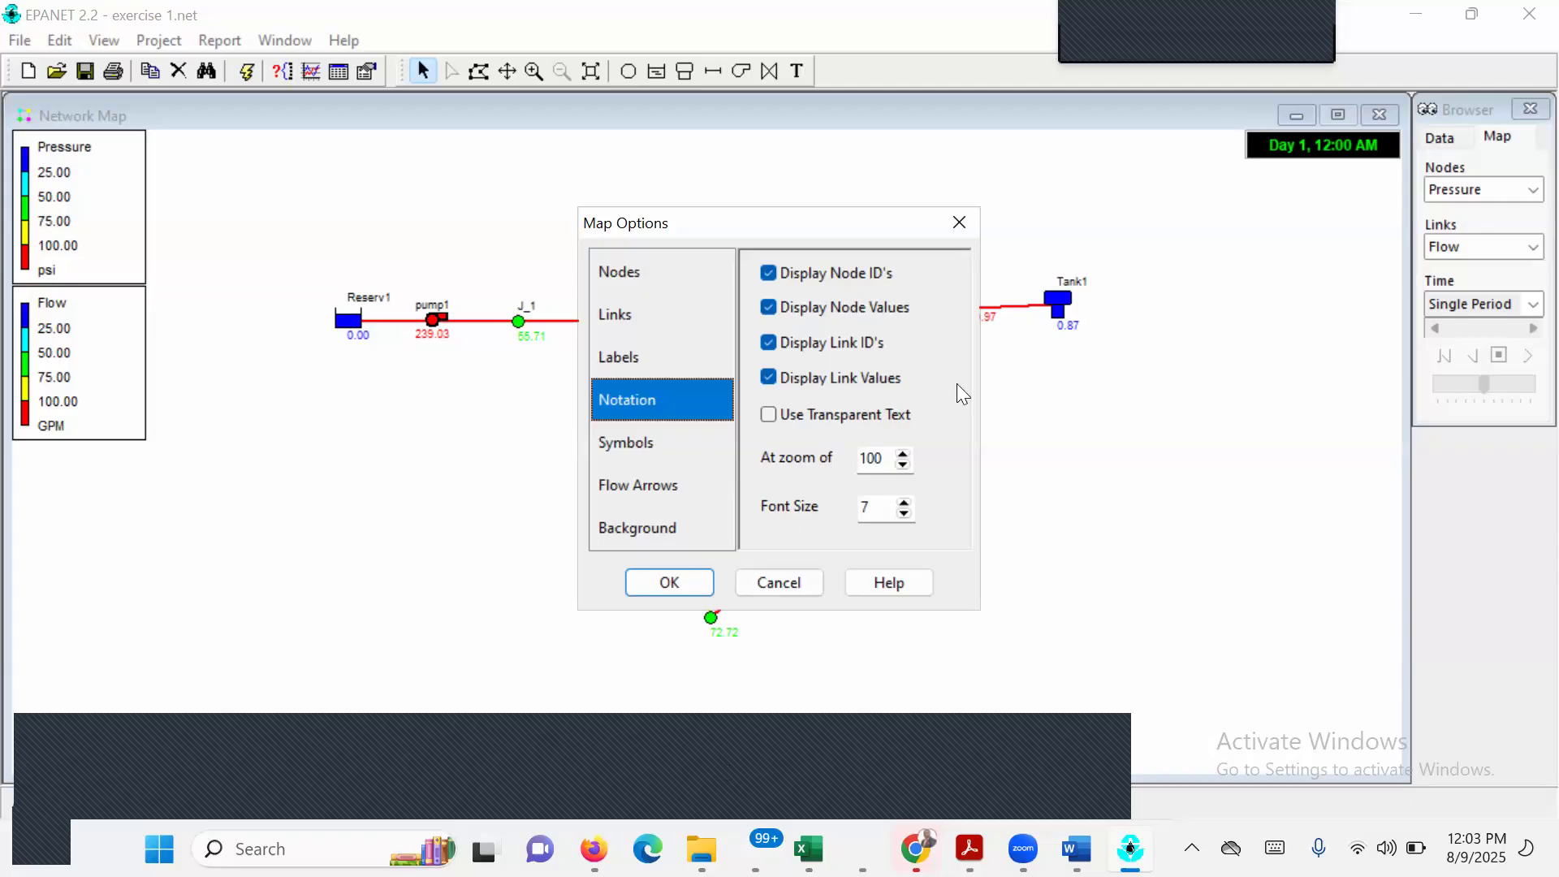
click(958, 232)
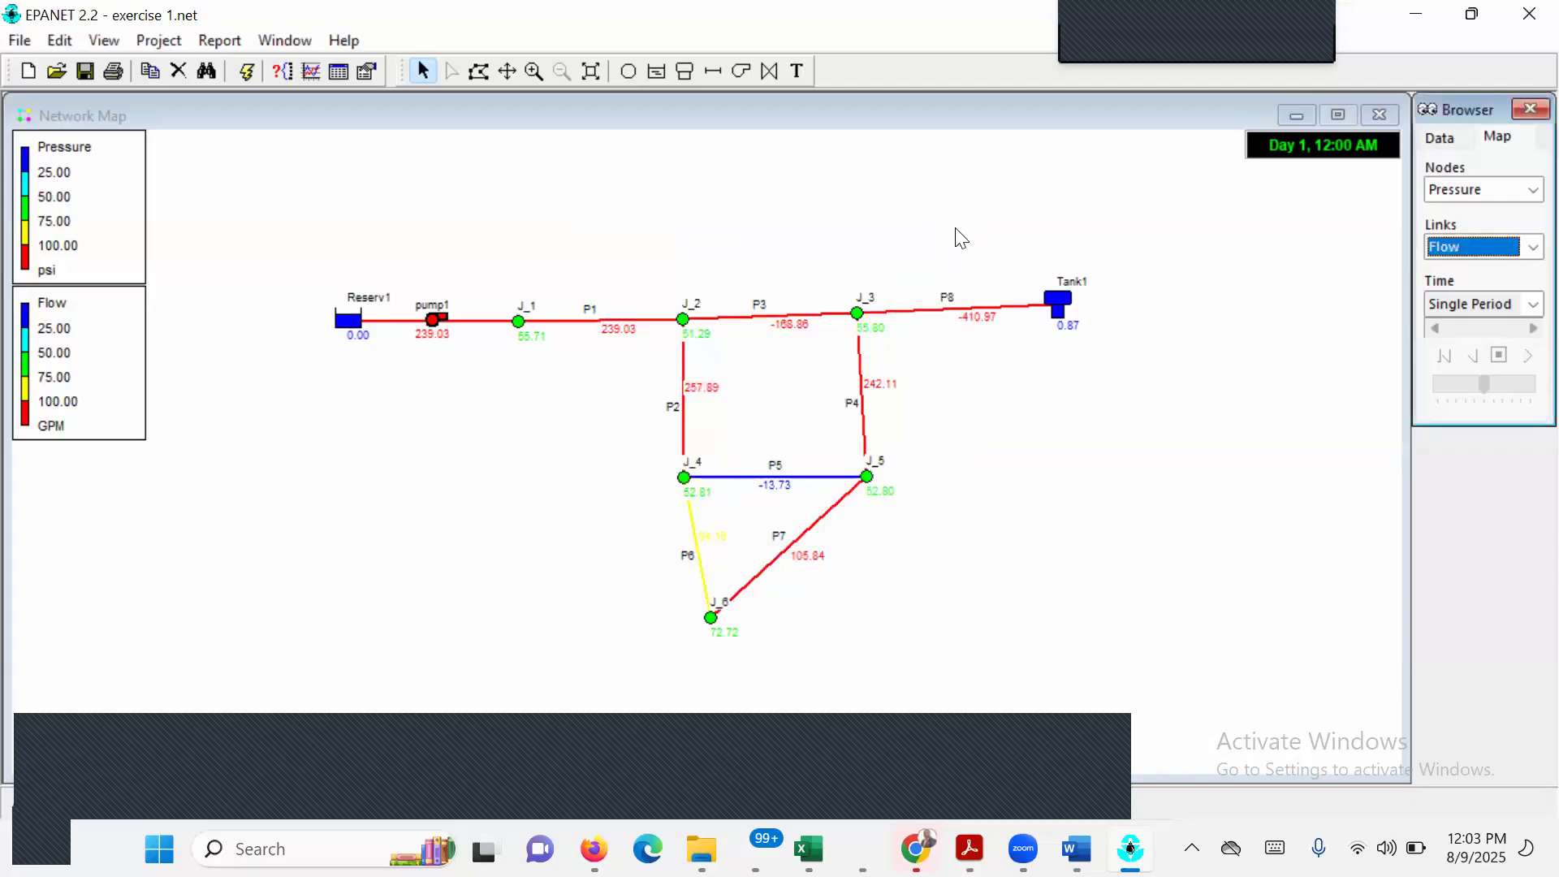